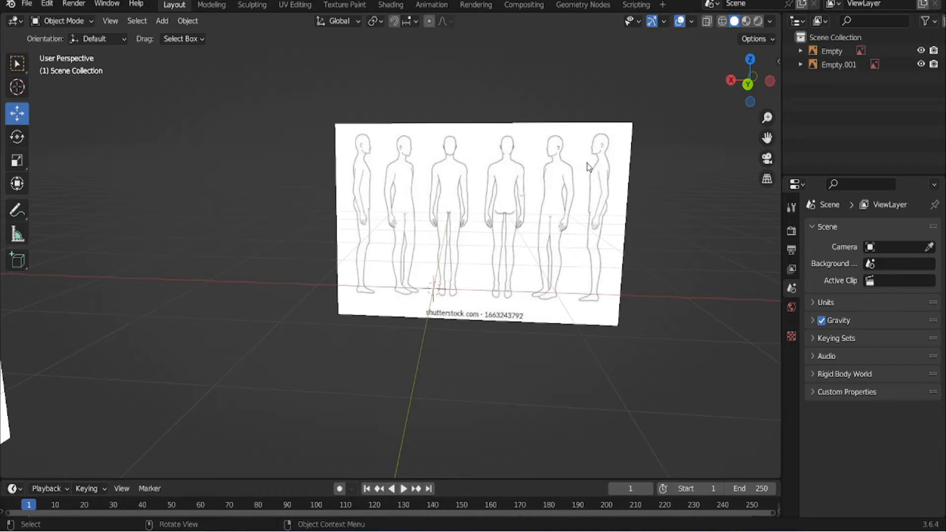
Add a plane mesh at the scene origin in front of the reference images
{"action": "middle_click_drag", "start_coordinate": [673, 116], "coordinate": [431, 232]}
{"action": "scroll", "coordinate": [409, 291], "scroll_direction": "up", "scroll_amount": 3}
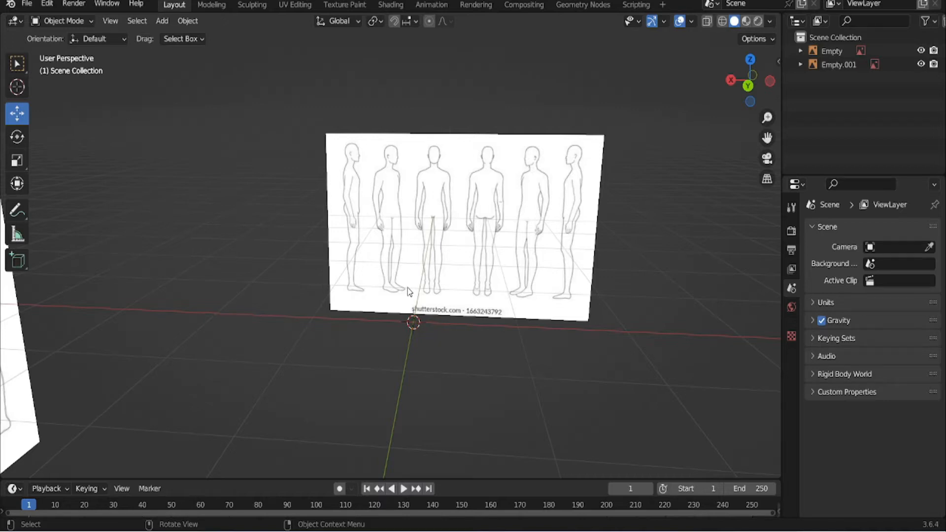
{"action": "left_click", "coordinate": [162, 22]}
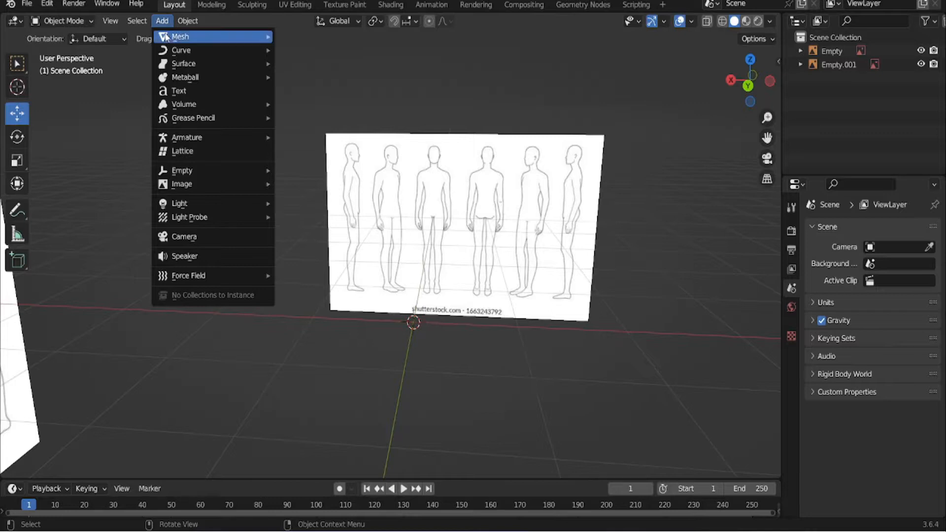
{"action": "mouse_move", "coordinate": [197, 36]}
{"action": "left_click", "coordinate": [307, 37]}
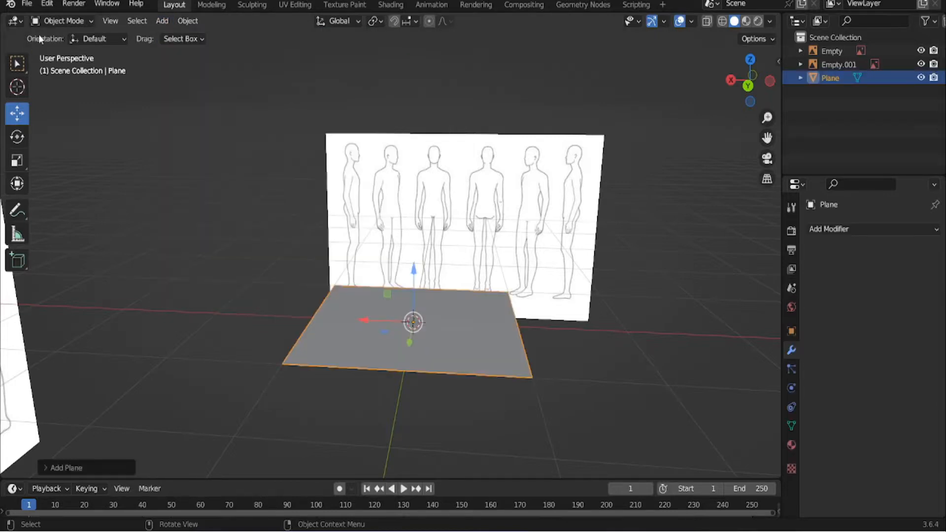
Enter Edit Mode and merge all of the plane's vertices at center into a single vertex
{"action": "left_click", "coordinate": [49, 22]}
{"action": "left_click", "coordinate": [57, 52]}
{"action": "mouse_move", "coordinate": [296, 236]}
{"action": "middle_mouse_down"}
{"action": "mouse_move", "coordinate": [317, 218]}
{"action": "mouse_move", "coordinate": [312, 236]}
{"action": "middle_mouse_up"}
{"action": "left_click_drag", "start_coordinate": [222, 152], "coordinate": [601, 464]}
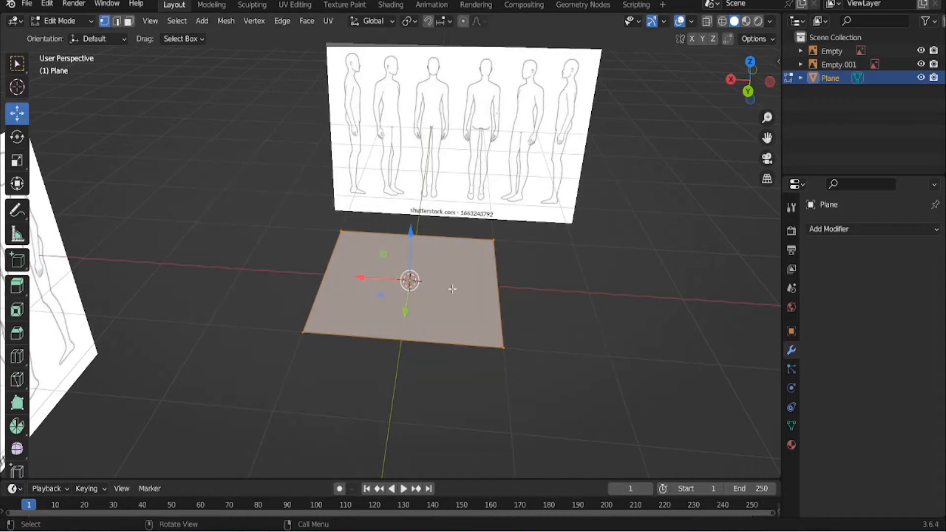
{"action": "key", "text": "m"}
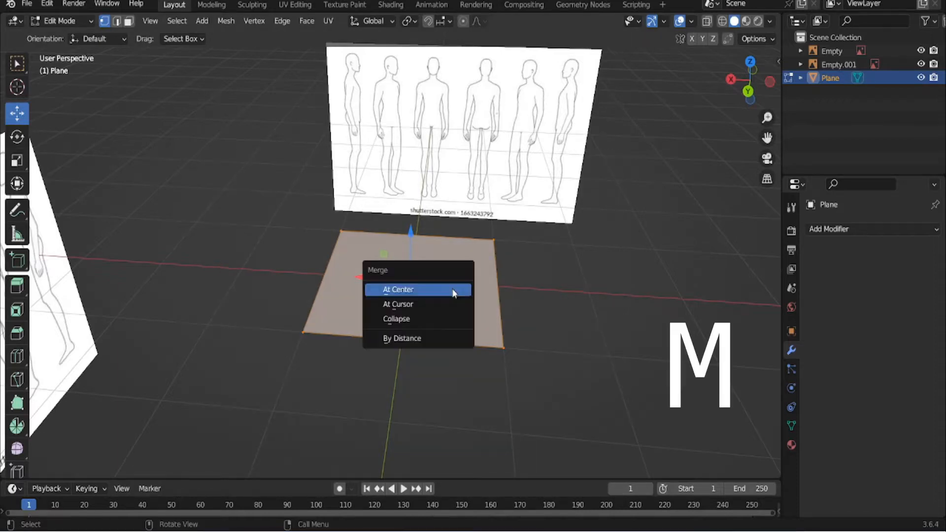
{"action": "left_click", "coordinate": [454, 292]}
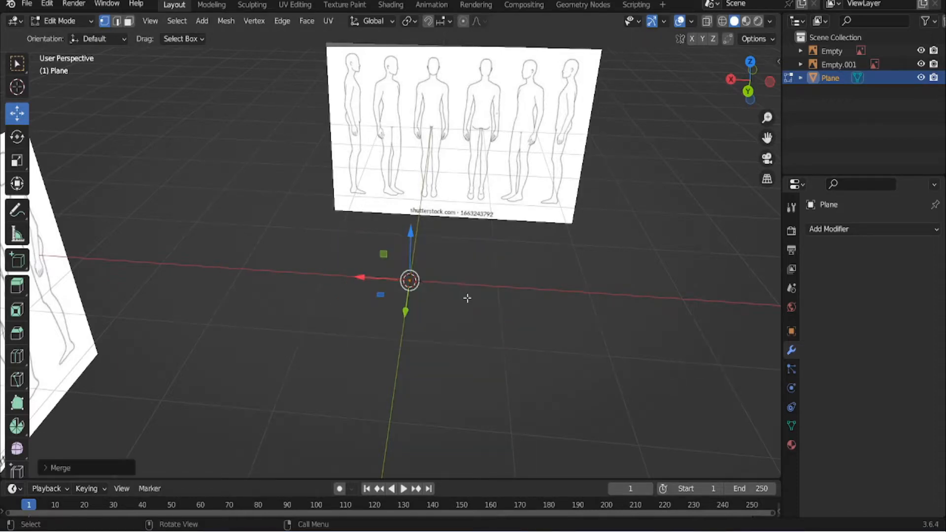
Return to Object Mode and delete the merged plane object
{"action": "middle_click_drag", "start_coordinate": [335, 244], "coordinate": [229, 221]}
{"action": "left_click_drag", "start_coordinate": [268, 179], "coordinate": [532, 378]}
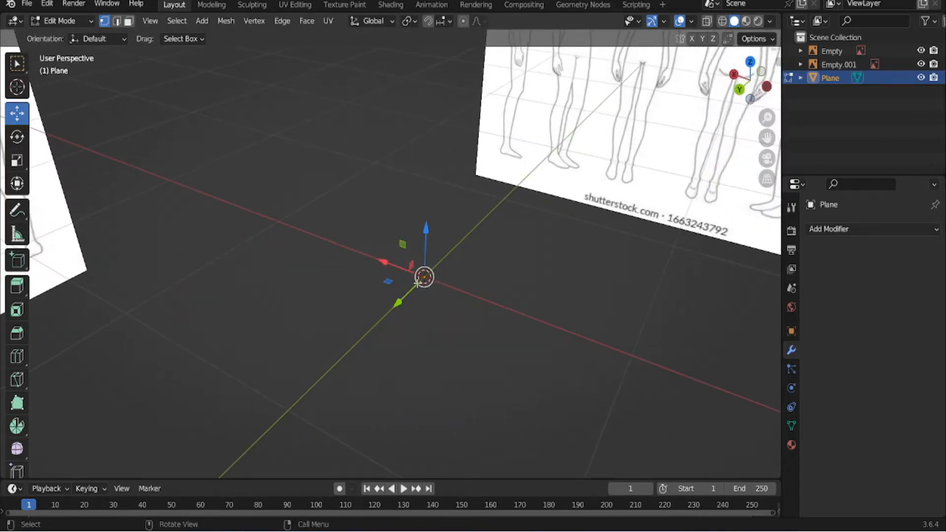
{"action": "left_click", "coordinate": [80, 22]}
{"action": "left_click", "coordinate": [79, 37]}
{"action": "right_click", "coordinate": [291, 243]}
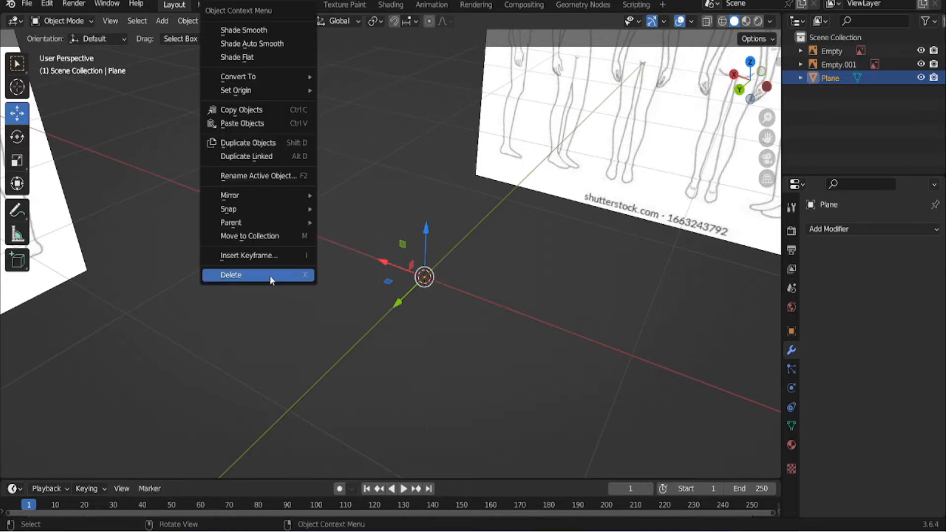
{"action": "left_click", "coordinate": [270, 275]}
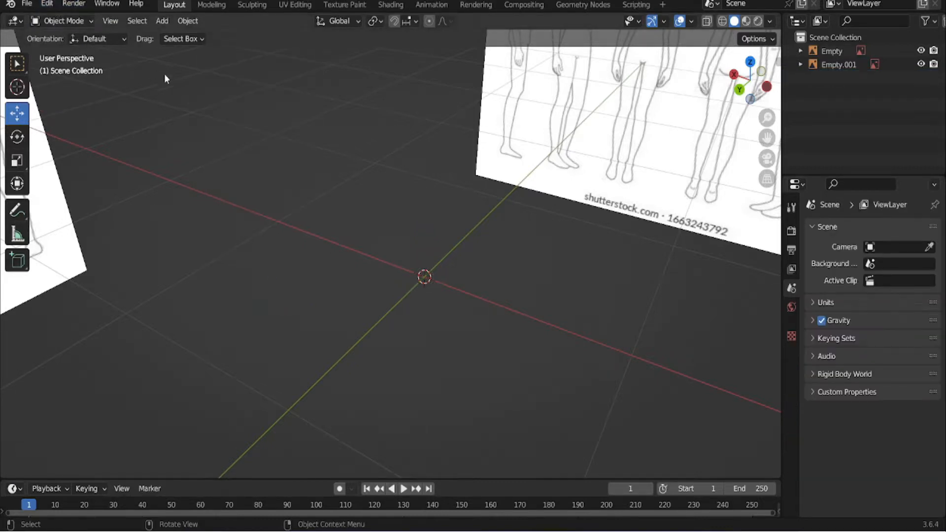
Search the add-ons in Preferences for "Extra" to check the Extra Objects add-on, and close Preferences
{"action": "left_click", "coordinate": [48, 4]}
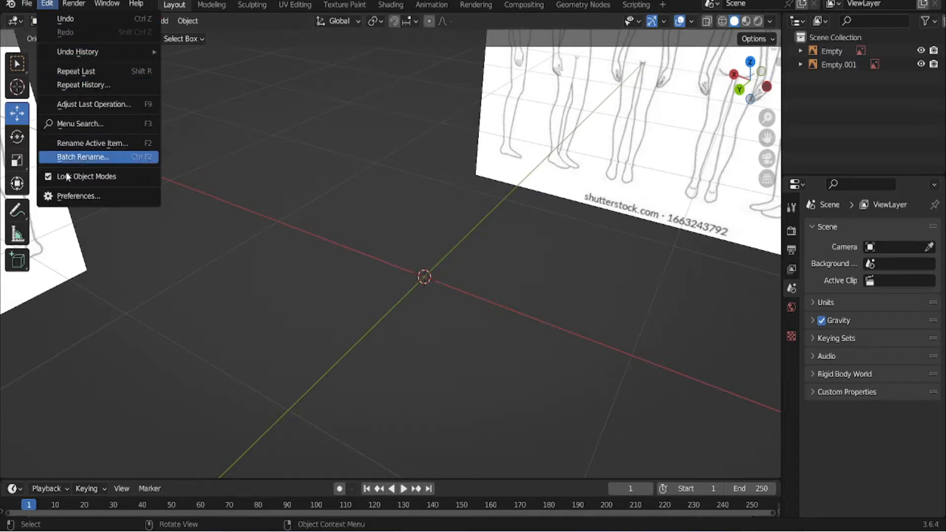
{"action": "left_click", "coordinate": [69, 196]}
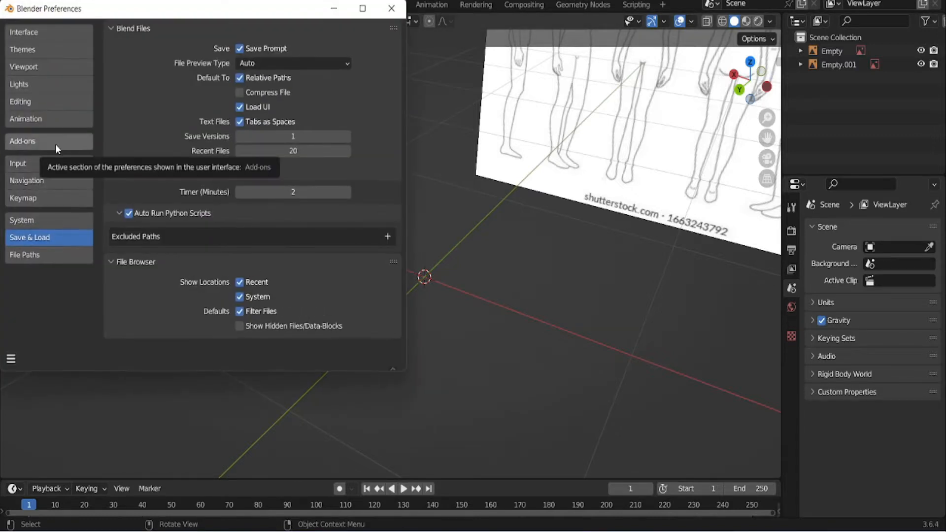
{"action": "left_click", "coordinate": [70, 144]}
{"action": "left_click", "coordinate": [325, 48]}
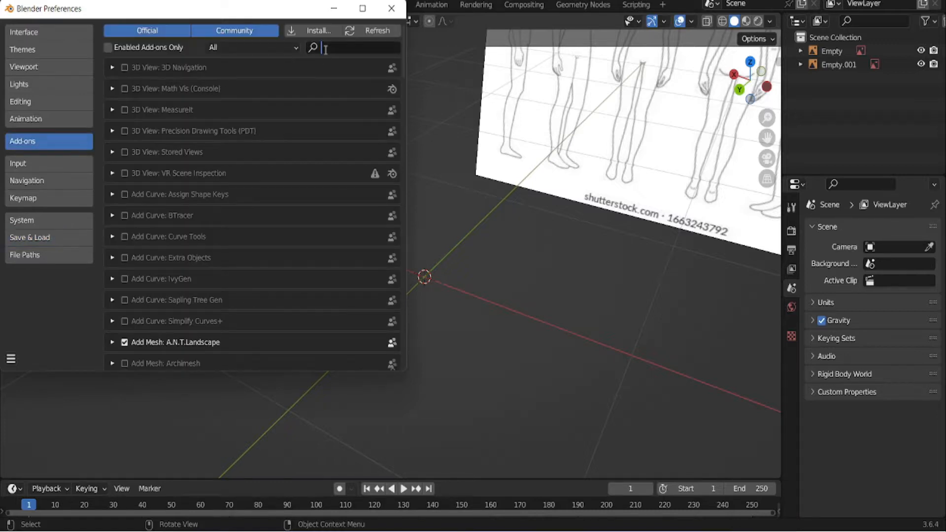
{"action": "type", "text": "Extra"}
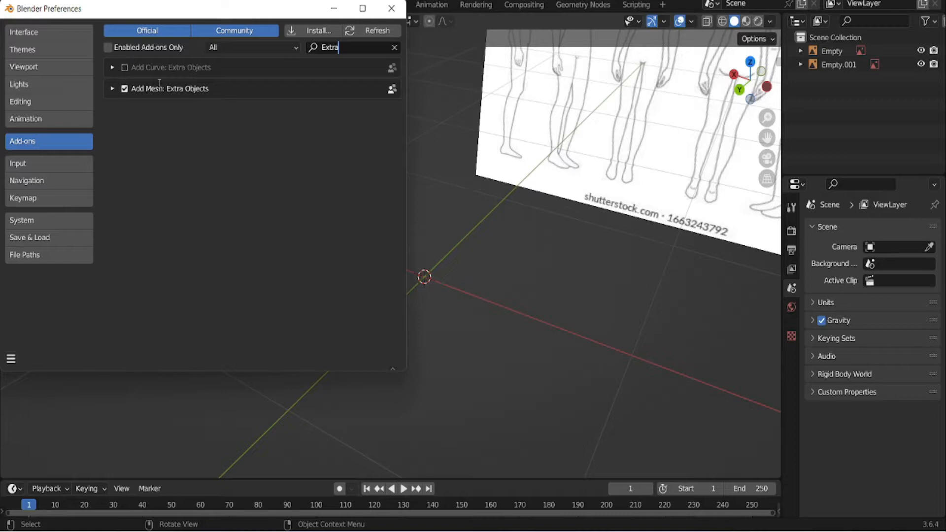
{"action": "left_click", "coordinate": [391, 8]}
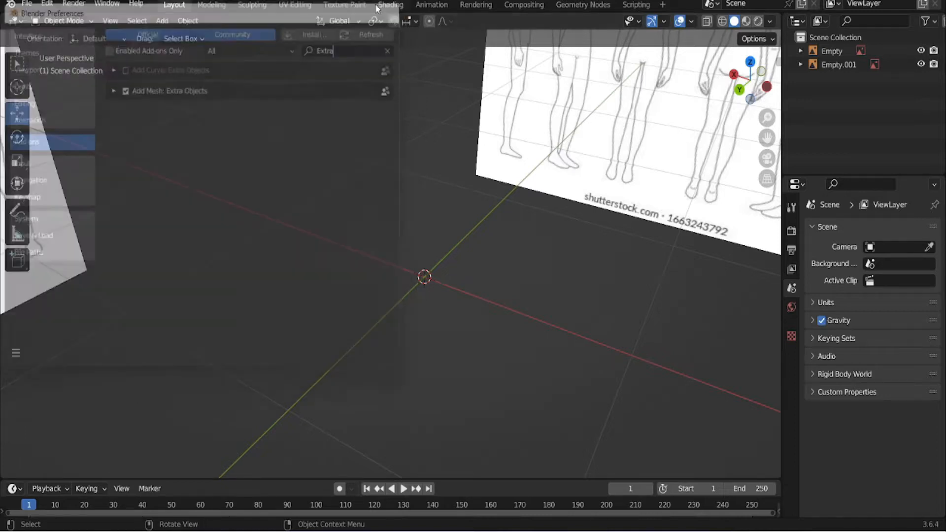
Add a single vertex mesh at the scene origin using Add Single Vert
{"action": "left_click", "coordinate": [162, 20]}
{"action": "mouse_move", "coordinate": [173, 40]}
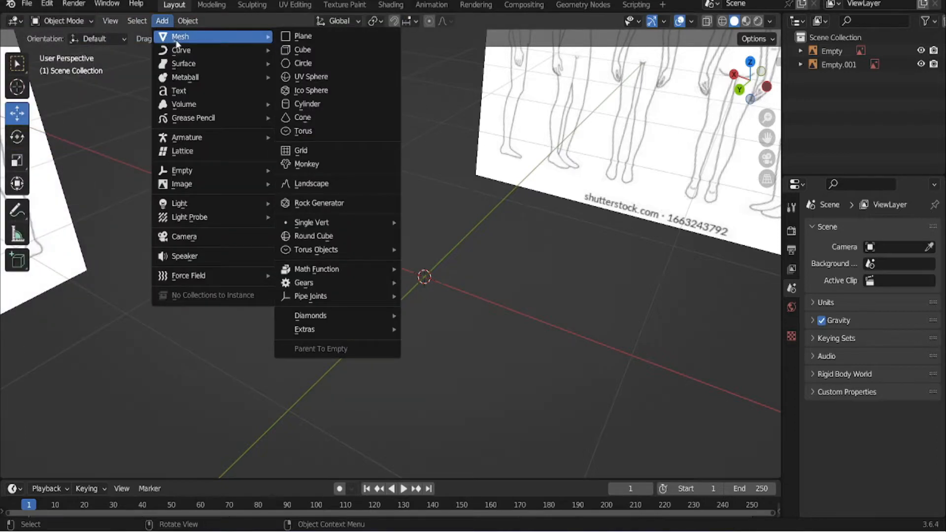
{"action": "mouse_move", "coordinate": [306, 223]}
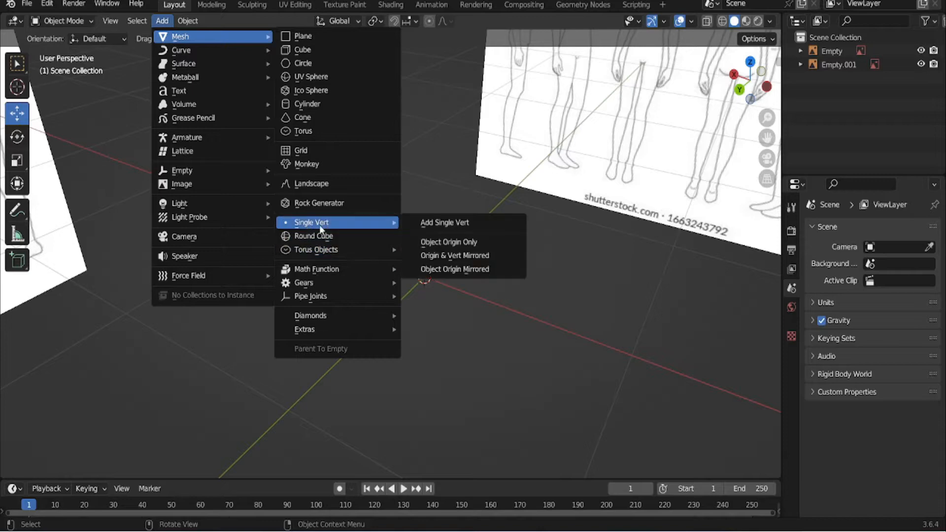
{"action": "left_click", "coordinate": [421, 230]}
{"action": "middle_click_drag", "start_coordinate": [374, 316], "coordinate": [236, 203], "text": "ctrl"}
{"action": "scroll", "coordinate": [382, 303], "scroll_direction": "up", "scroll_amount": 2}
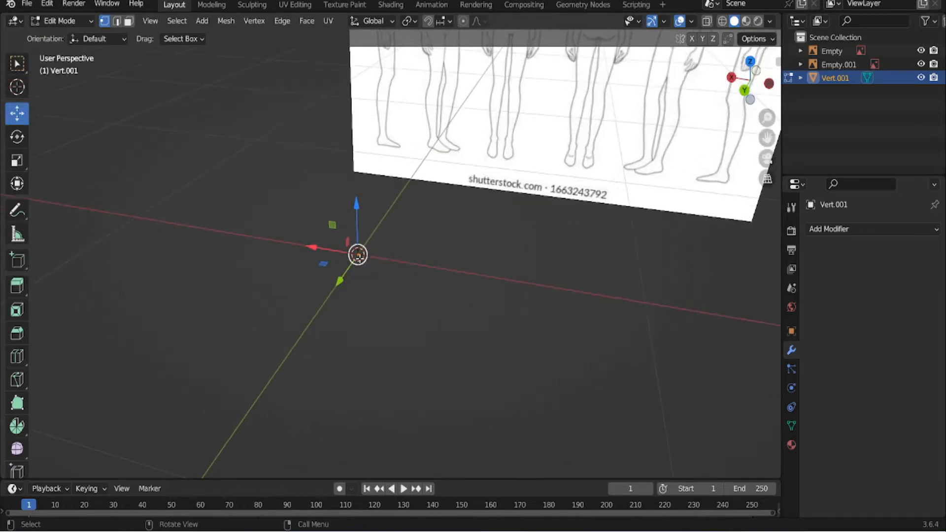
{"action": "middle_click_drag", "start_coordinate": [358, 255], "coordinate": [376, 255]}
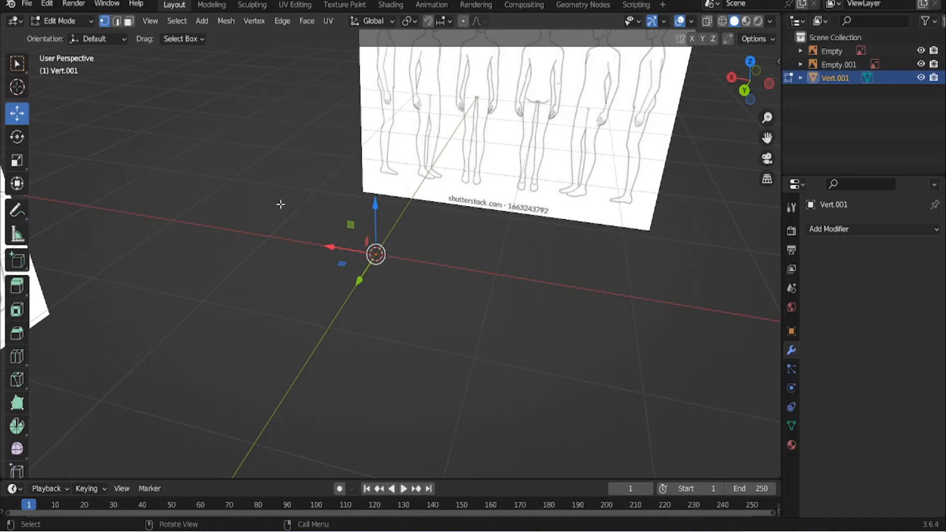
{"action": "left_click_drag", "start_coordinate": [276, 192], "coordinate": [486, 376]}
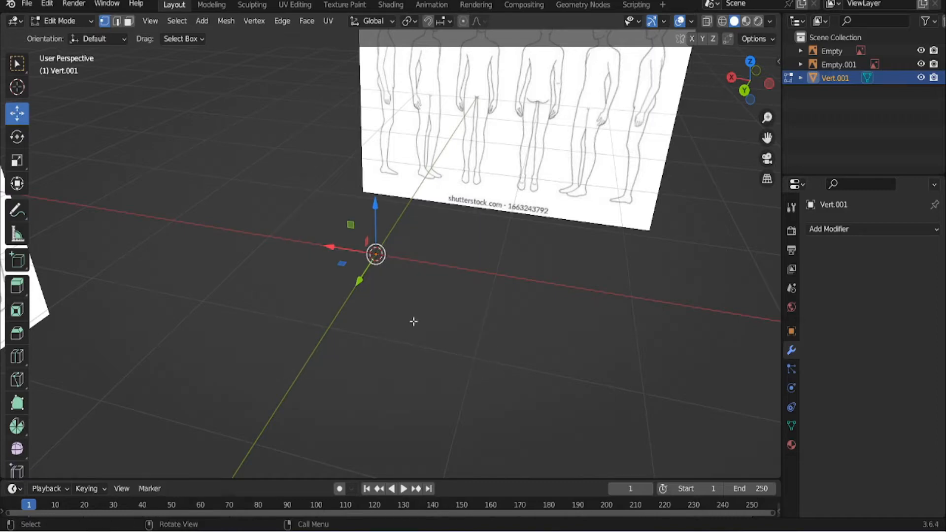
{"action": "left_click", "coordinate": [745, 91]}
{"action": "scroll", "coordinate": [321, 345], "scroll_direction": "down", "scroll_amount": 3}
{"action": "middle_click_drag", "start_coordinate": [321, 345], "coordinate": [415, 271]}
{"action": "mouse_move", "coordinate": [463, 188]}
{"action": "middle_mouse_down"}
{"action": "mouse_move", "coordinate": [260, 226]}
{"action": "mouse_move", "coordinate": [448, 197]}
{"action": "middle_mouse_up"}
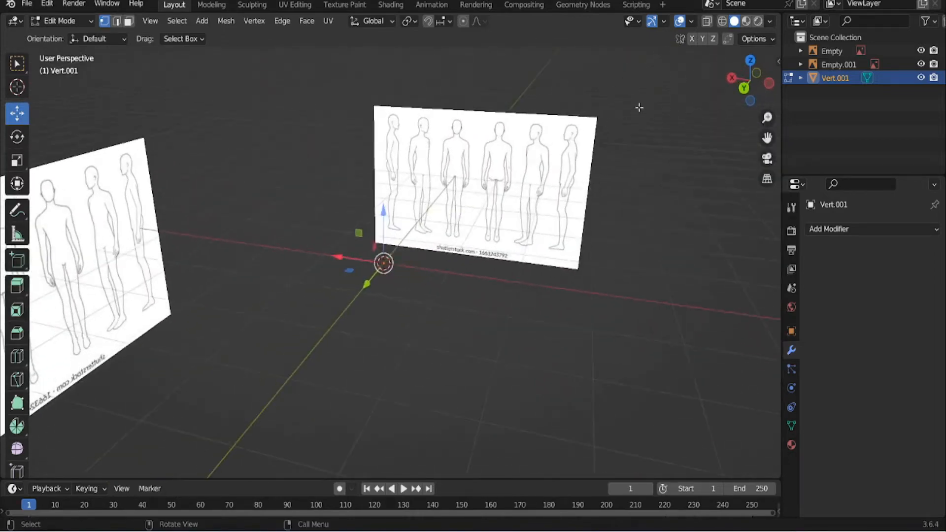
{"action": "scroll", "coordinate": [291, 233], "scroll_direction": "up", "scroll_amount": 2}
{"action": "left_click_drag", "start_coordinate": [234, 189], "coordinate": [448, 380]}
{"action": "left_click_drag", "start_coordinate": [301, 194], "coordinate": [476, 358]}
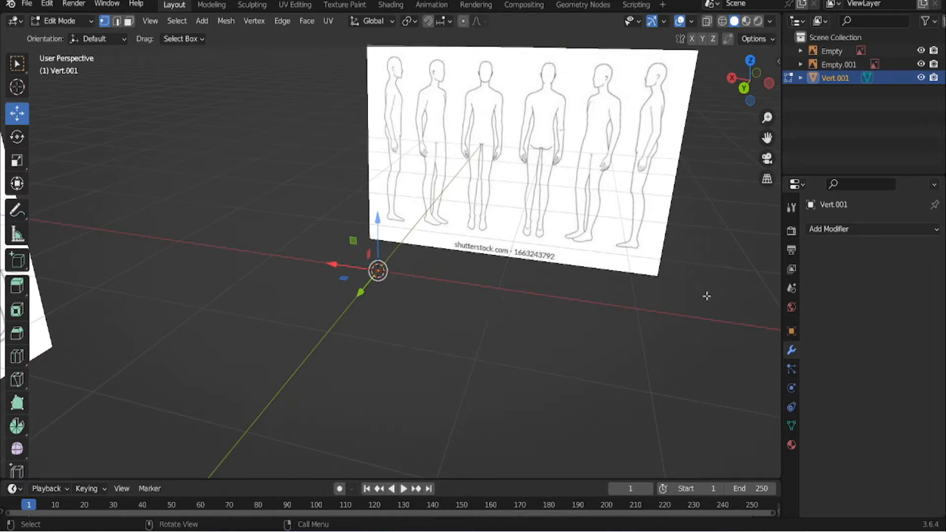
Add a Mirror modifier and a Skin modifier to the single vertex
{"action": "left_click", "coordinate": [818, 229]}
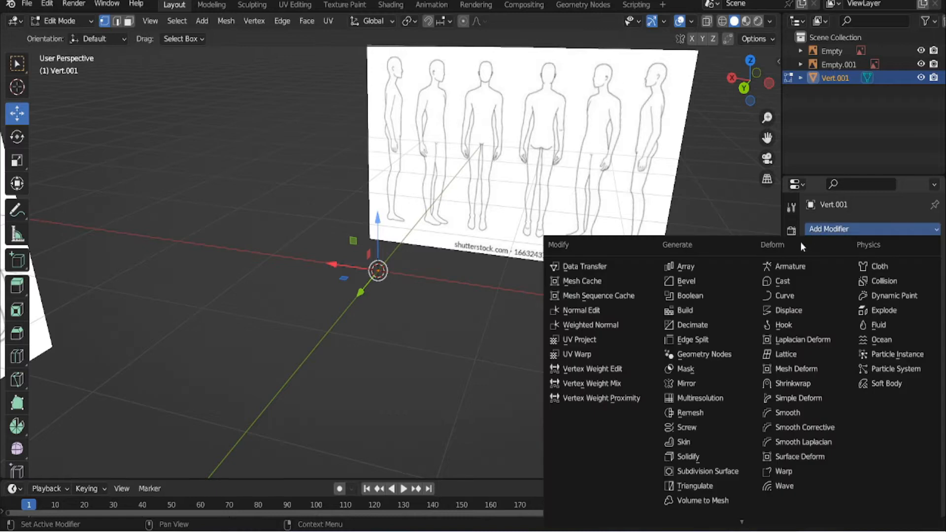
{"action": "left_click", "coordinate": [685, 383]}
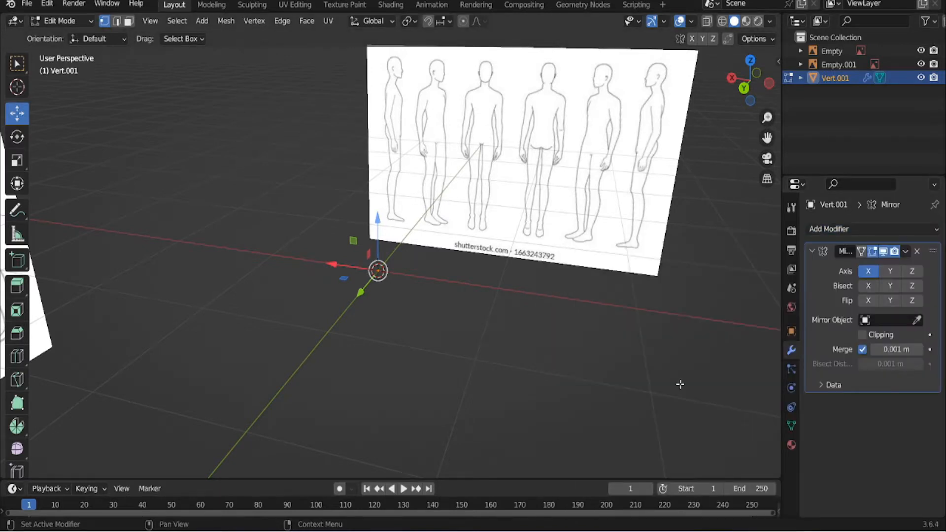
{"action": "left_click", "coordinate": [814, 230]}
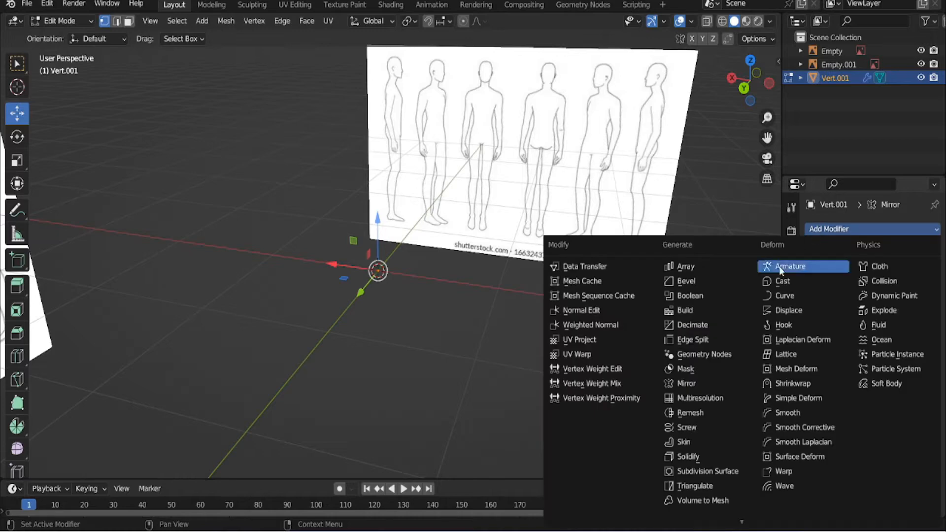
{"action": "left_click", "coordinate": [685, 443]}
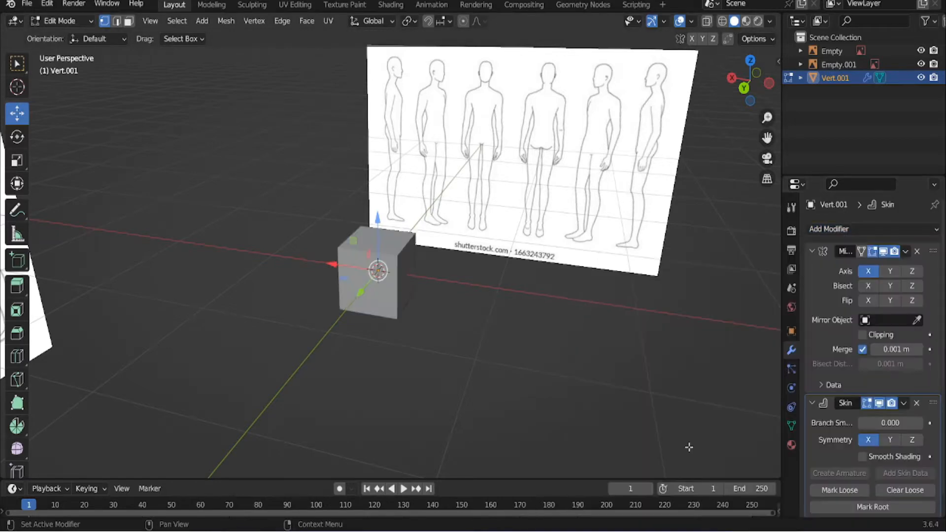
Add a Subdivision Surface modifier and set both its viewport and render levels to 3
{"action": "left_click", "coordinate": [832, 230]}
{"action": "left_click", "coordinate": [674, 471]}
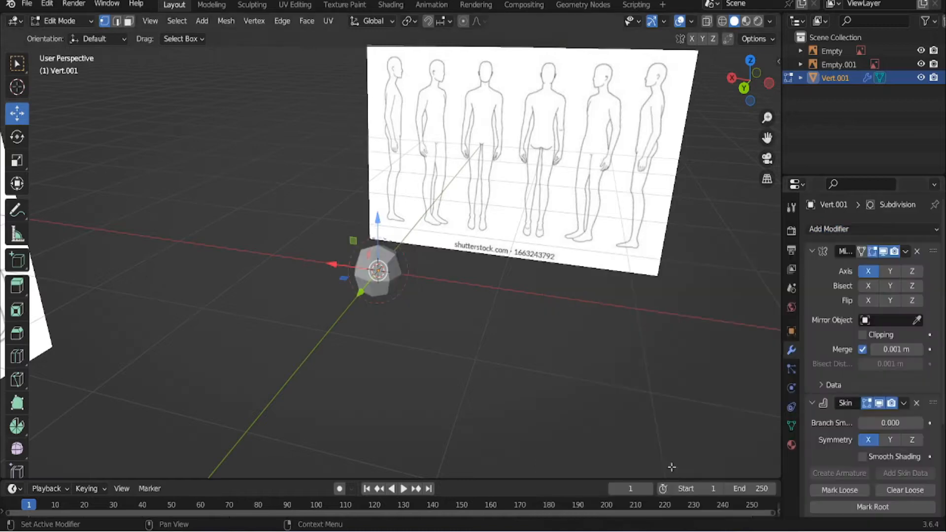
{"action": "scroll", "coordinate": [814, 417], "scroll_direction": "down", "scroll_amount": 5}
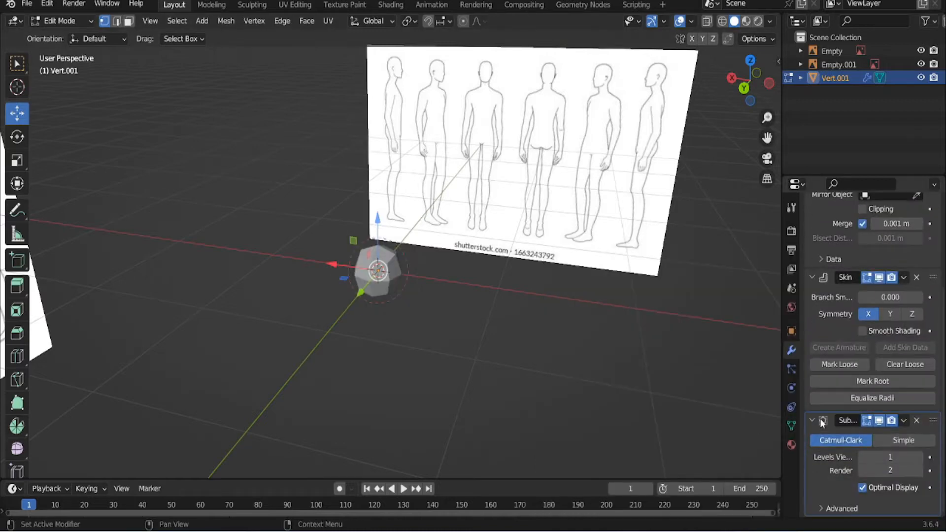
{"action": "left_click", "coordinate": [919, 457]}
{"action": "left_click", "coordinate": [920, 457]}
{"action": "left_click", "coordinate": [918, 472]}
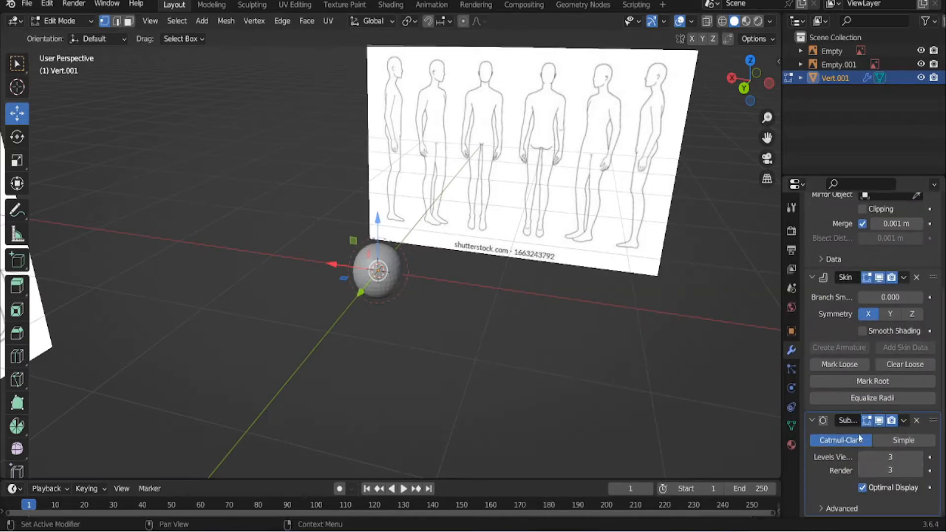
Enable Smooth Shading in the Skin modifier of the rounded vertex mesh
{"action": "scroll", "coordinate": [433, 285], "scroll_direction": "up", "scroll_amount": 5}
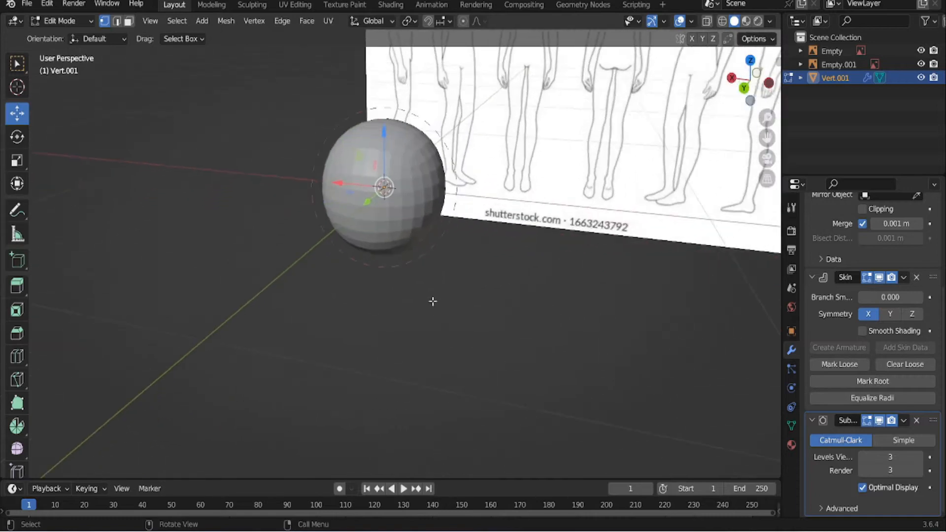
{"action": "middle_click_drag", "start_coordinate": [432, 302], "coordinate": [484, 308]}
{"action": "scroll", "coordinate": [848, 310], "scroll_direction": "up", "scroll_amount": 5}
{"action": "scroll", "coordinate": [844, 308], "scroll_direction": "down", "scroll_amount": 5}
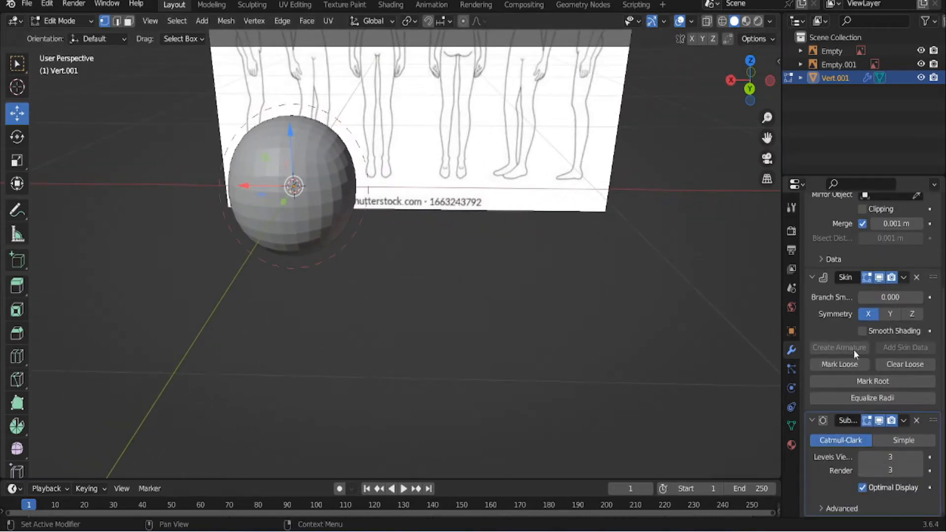
{"action": "scroll", "coordinate": [864, 443], "scroll_direction": "up", "scroll_amount": 5}
{"action": "scroll", "coordinate": [862, 444], "scroll_direction": "down", "scroll_amount": 5}
{"action": "scroll", "coordinate": [861, 443], "scroll_direction": "up", "scroll_amount": 5}
{"action": "middle_click_drag", "start_coordinate": [661, 344], "coordinate": [466, 323]}
{"action": "key", "text": "KP_Decimal"}
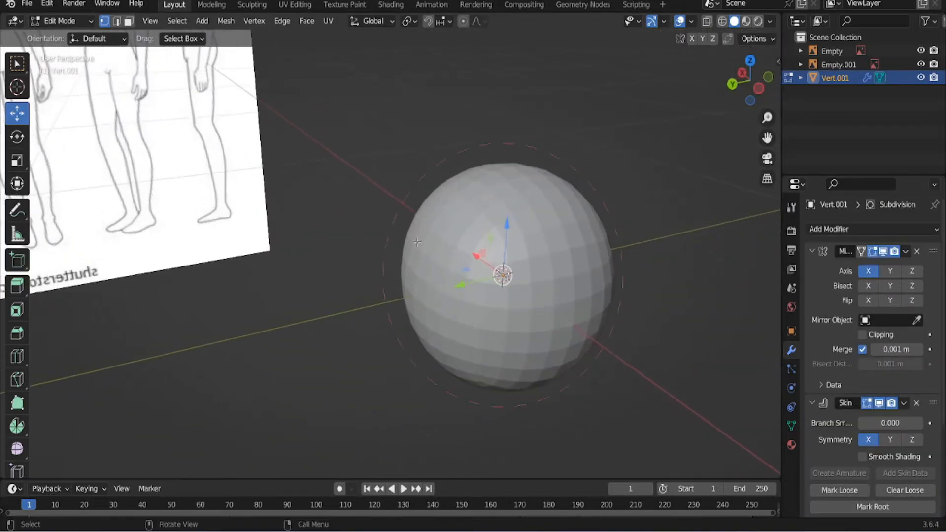
{"action": "left_click_drag", "start_coordinate": [384, 147], "coordinate": [532, 327]}
{"action": "scroll", "coordinate": [872, 404], "scroll_direction": "down", "scroll_amount": 5}
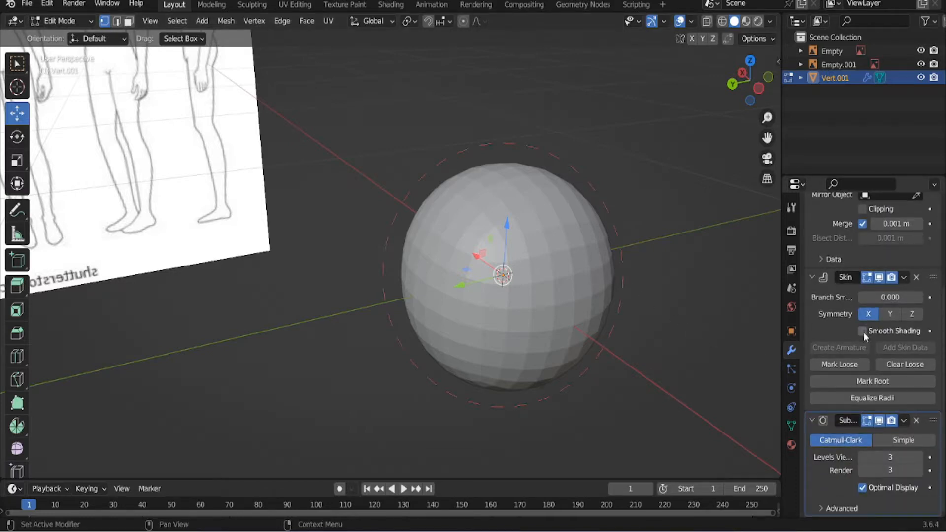
{"action": "left_click", "coordinate": [863, 331]}
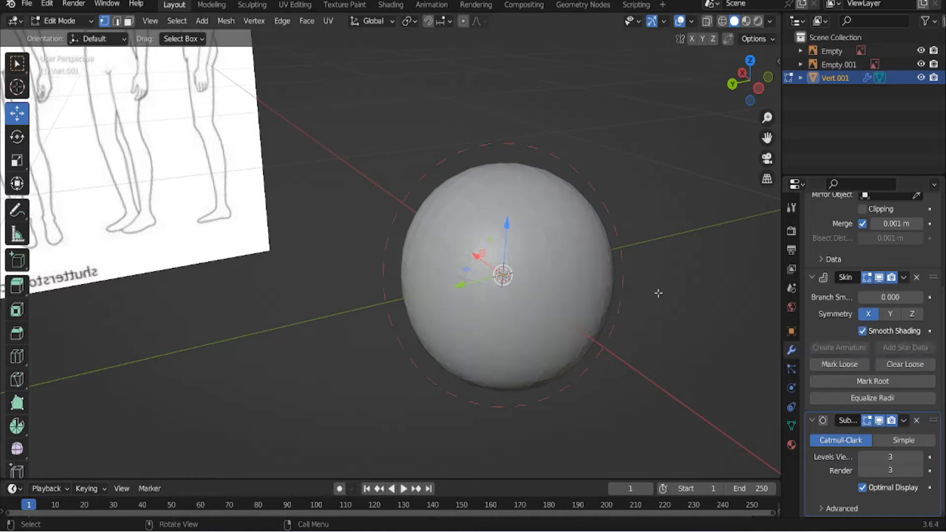
Align the view to Back Orthographic so the mesh faces the front-on figure reference
{"action": "middle_click_drag", "start_coordinate": [658, 294], "coordinate": [361, 279]}
{"action": "left_click_drag", "start_coordinate": [251, 207], "coordinate": [428, 378]}
{"action": "left_click_drag", "start_coordinate": [158, 202], "coordinate": [331, 306]}
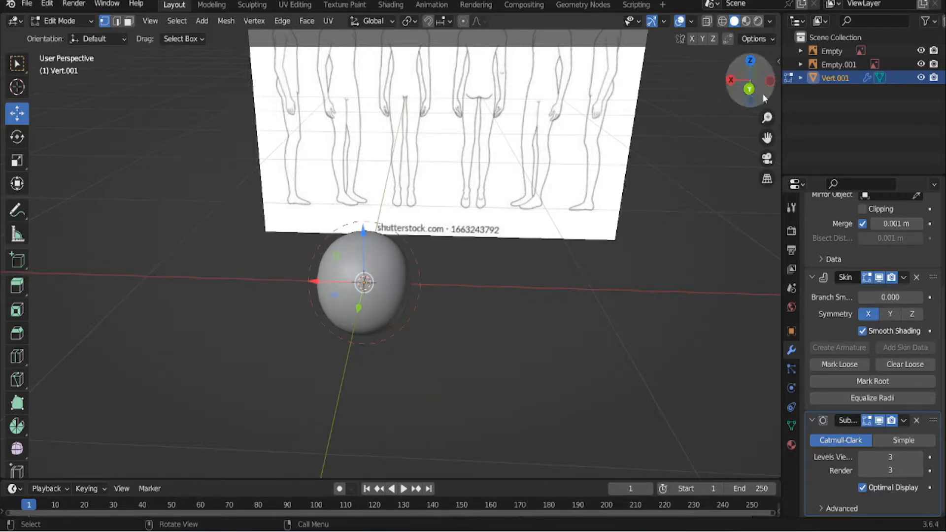
{"action": "left_click", "coordinate": [749, 90]}
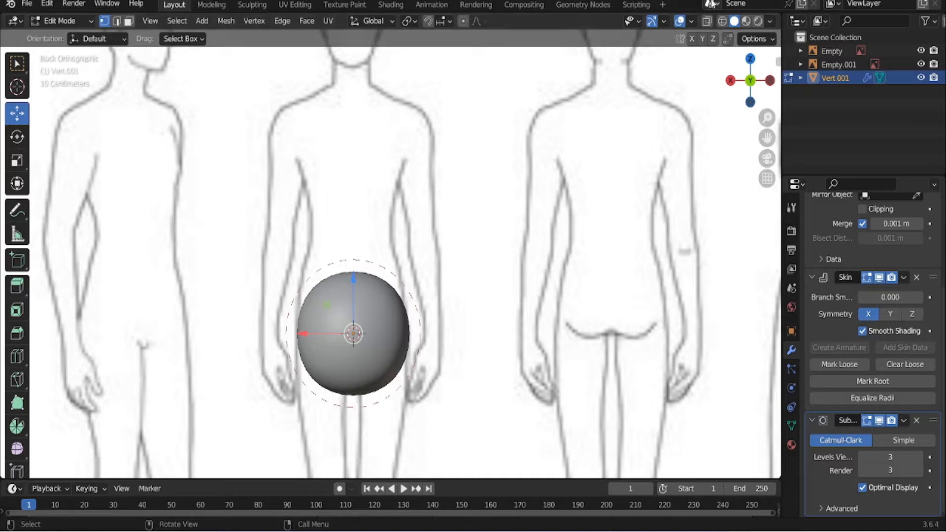
Turn on X-ray display and box-select the single vertex at the front figure's crotch
{"action": "left_click", "coordinate": [707, 20]}
{"action": "middle_click_drag", "start_coordinate": [340, 382], "coordinate": [429, 278], "text": "shift"}
{"action": "scroll", "coordinate": [429, 278], "scroll_direction": "up", "scroll_amount": 5}
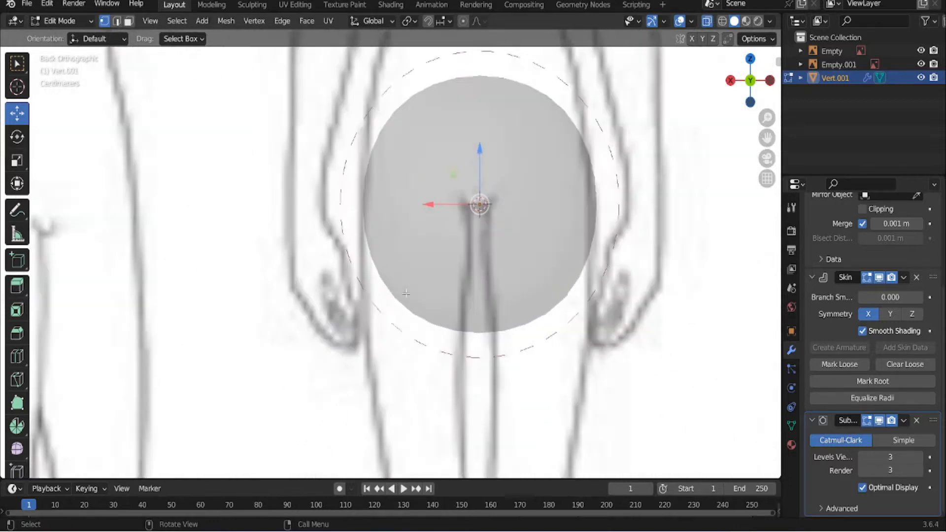
{"action": "left_click_drag", "start_coordinate": [349, 140], "coordinate": [634, 291]}
{"action": "scroll", "coordinate": [501, 291], "scroll_direction": "down", "scroll_amount": 5}
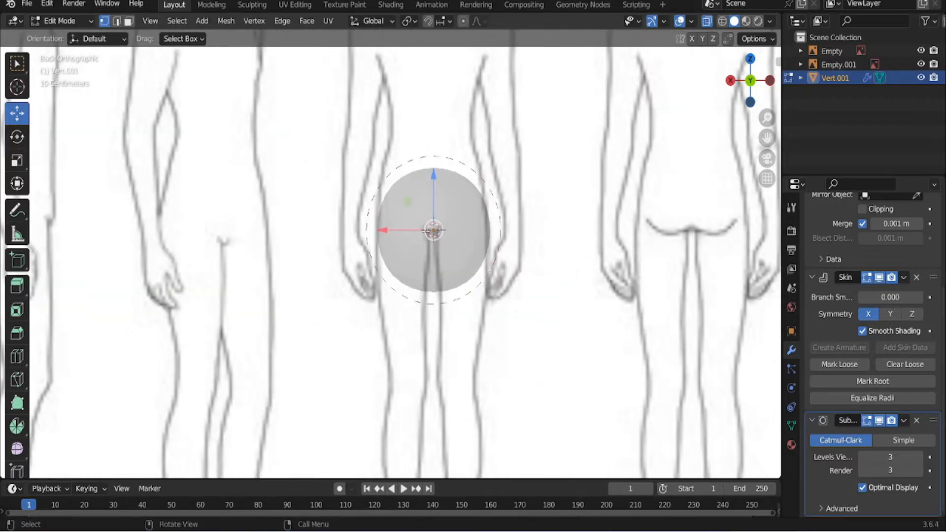
{"action": "middle_click_drag", "start_coordinate": [444, 241], "coordinate": [382, 474]}
{"action": "left_click", "coordinate": [747, 95]}
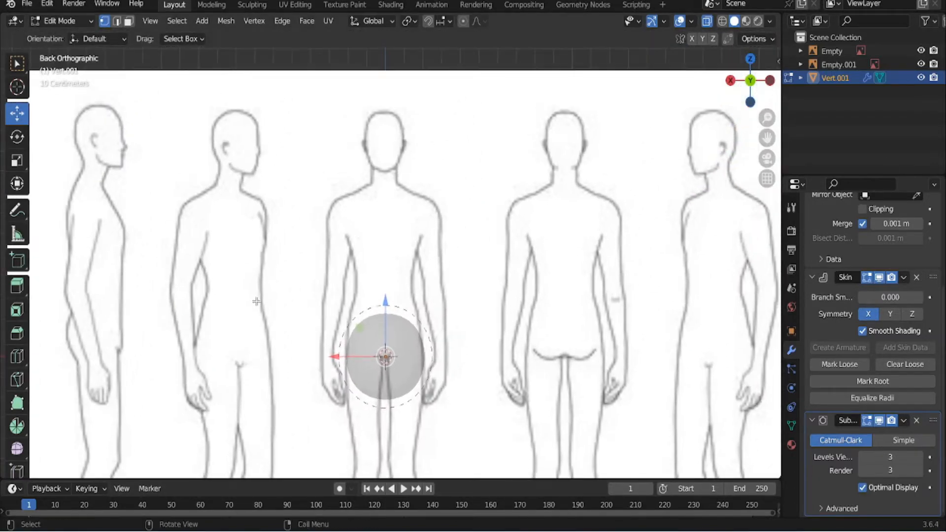
{"action": "middle_click_drag", "start_coordinate": [217, 251], "coordinate": [269, 135], "text": "shift"}
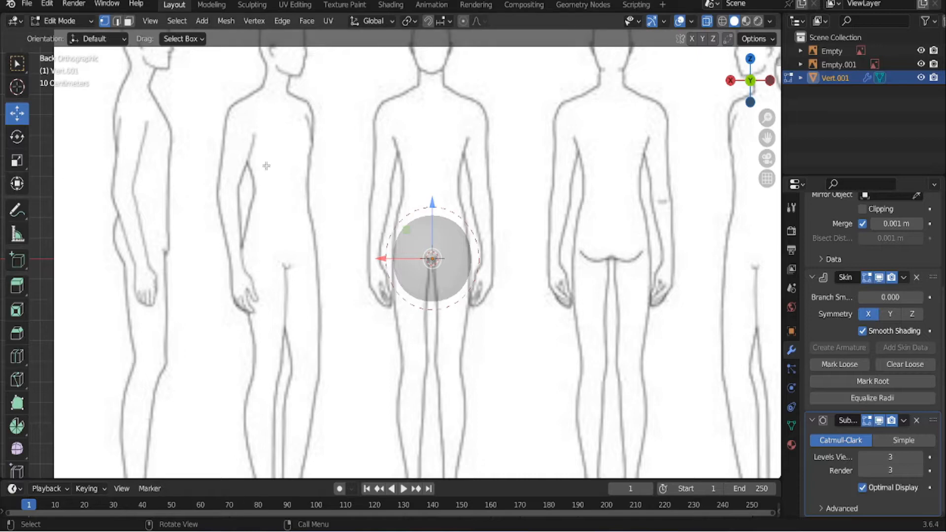
{"action": "left_click_drag", "start_coordinate": [326, 151], "coordinate": [551, 358]}
{"action": "middle_click_drag", "start_coordinate": [525, 355], "coordinate": [518, 388], "text": "shift"}
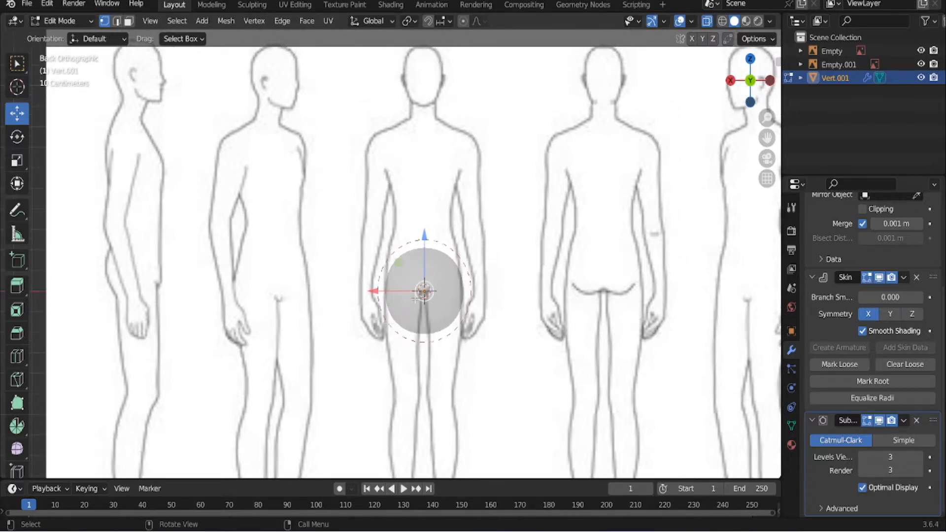
Extrude the vertex straight up about 0.87 m along Z to the front figure's neck base
{"action": "key", "text": "e"}
{"action": "right_click", "coordinate": [422, 249]}
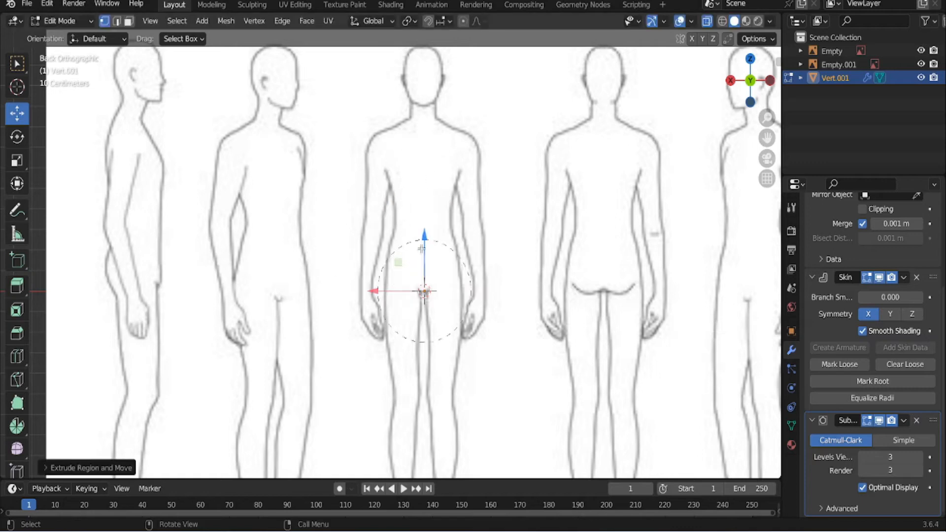
{"action": "key", "text": "e"}
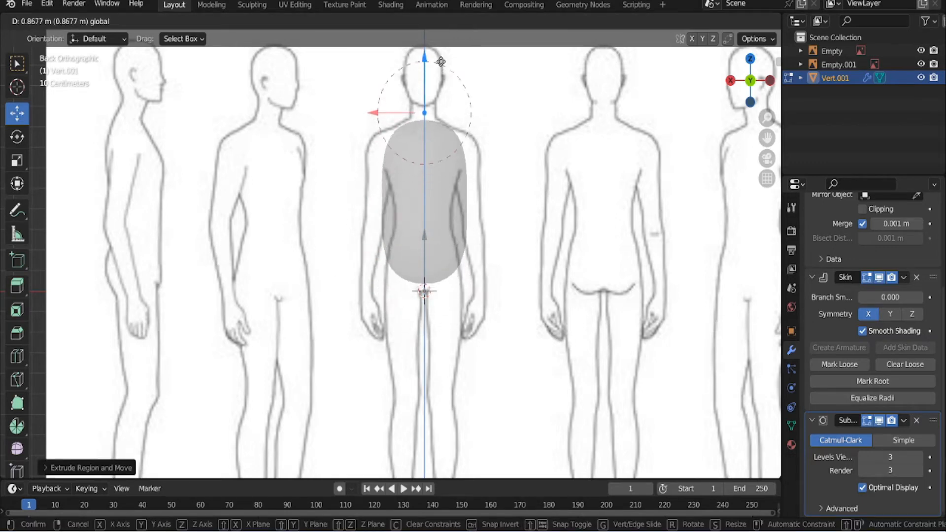
{"action": "left_click", "coordinate": [441, 62]}
{"action": "middle_click_drag", "start_coordinate": [441, 120], "coordinate": [479, 242]}
{"action": "left_click", "coordinate": [759, 84]}
{"action": "scroll", "coordinate": [479, 242], "scroll_direction": "up", "scroll_amount": 4}
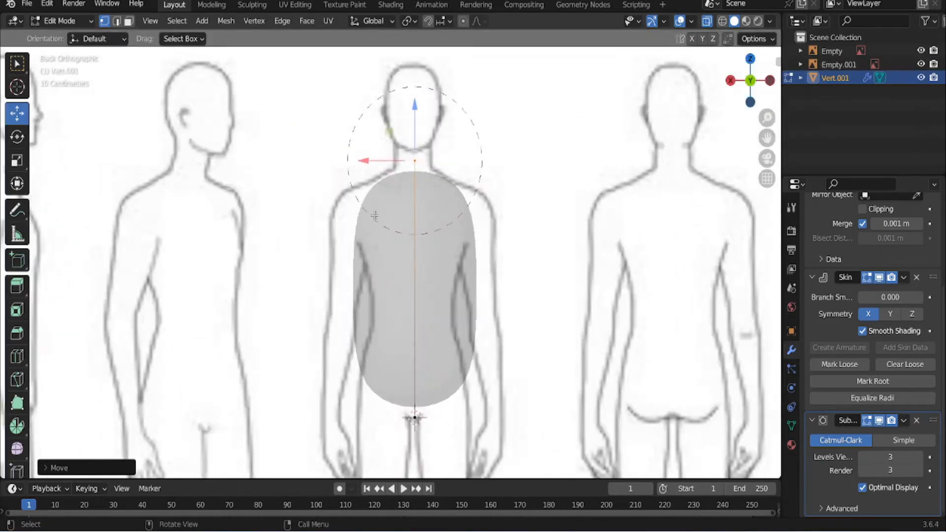
Select the torso's top vertex and examine the skin root circle around it from several angles
{"action": "left_click_drag", "start_coordinate": [333, 99], "coordinate": [490, 412]}
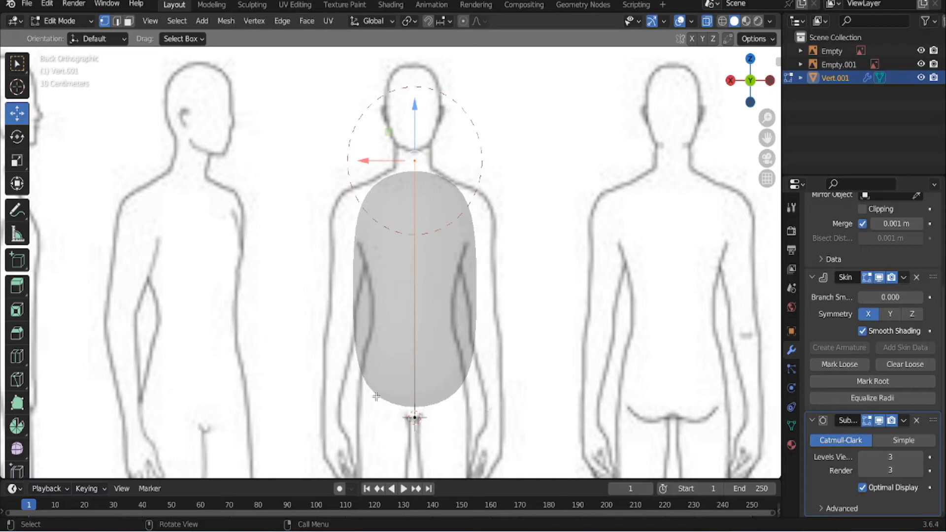
{"action": "middle_click_drag", "start_coordinate": [372, 274], "coordinate": [453, 224]}
{"action": "left_click", "coordinate": [368, 97]}
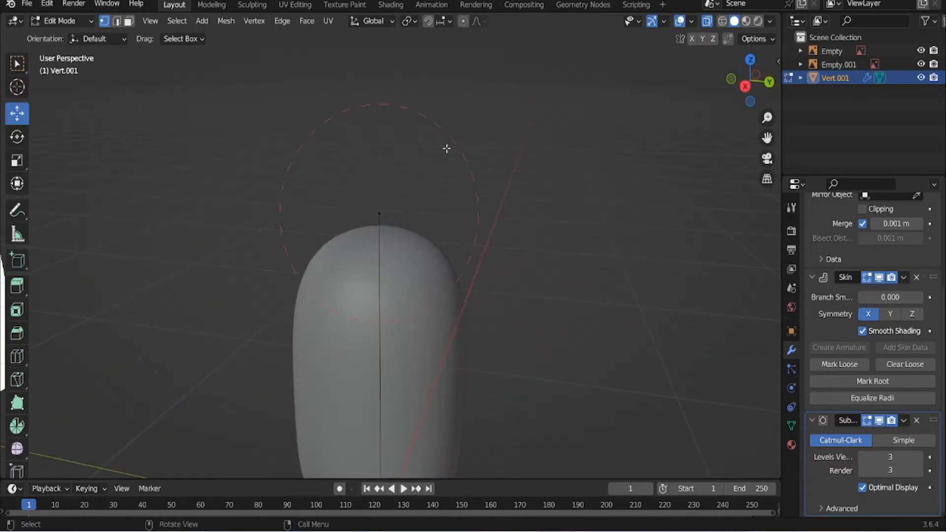
{"action": "left_click", "coordinate": [378, 213]}
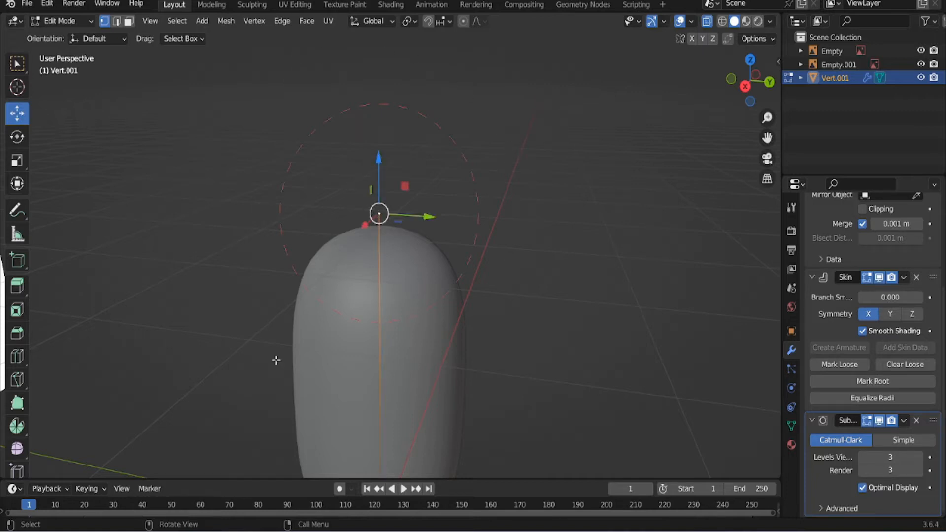
{"action": "scroll", "coordinate": [433, 125], "scroll_direction": "down", "scroll_amount": 4}
{"action": "middle_click_drag", "start_coordinate": [437, 146], "coordinate": [251, 157]}
{"action": "scroll", "coordinate": [251, 157], "scroll_direction": "up", "scroll_amount": 2}
{"action": "scroll", "coordinate": [251, 156], "scroll_direction": "up", "scroll_amount": 2}
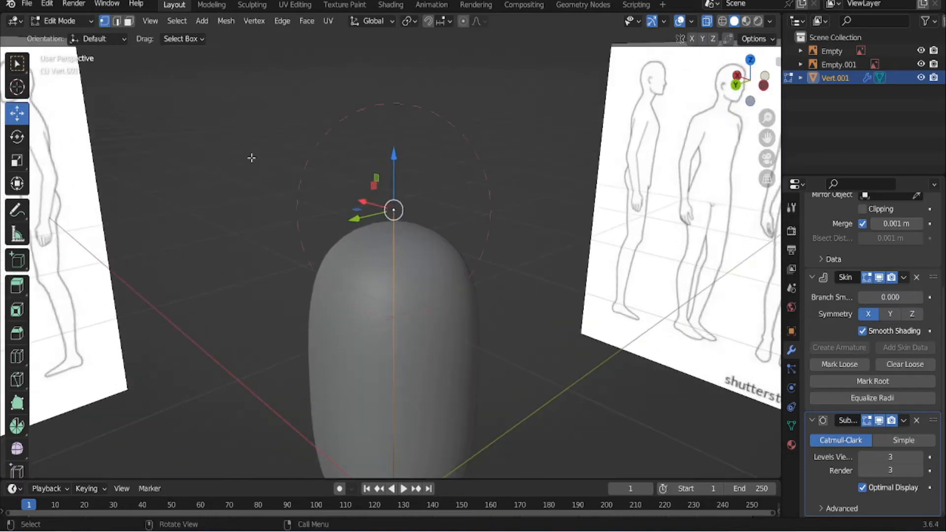
Select the torso's bottom vertex at the origin and mark it as the skin root
{"action": "scroll", "coordinate": [250, 159], "scroll_direction": "down", "scroll_amount": 4}
{"action": "middle_click_drag", "start_coordinate": [289, 291], "coordinate": [327, 243]}
{"action": "scroll", "coordinate": [327, 243], "scroll_direction": "up", "scroll_amount": 3}
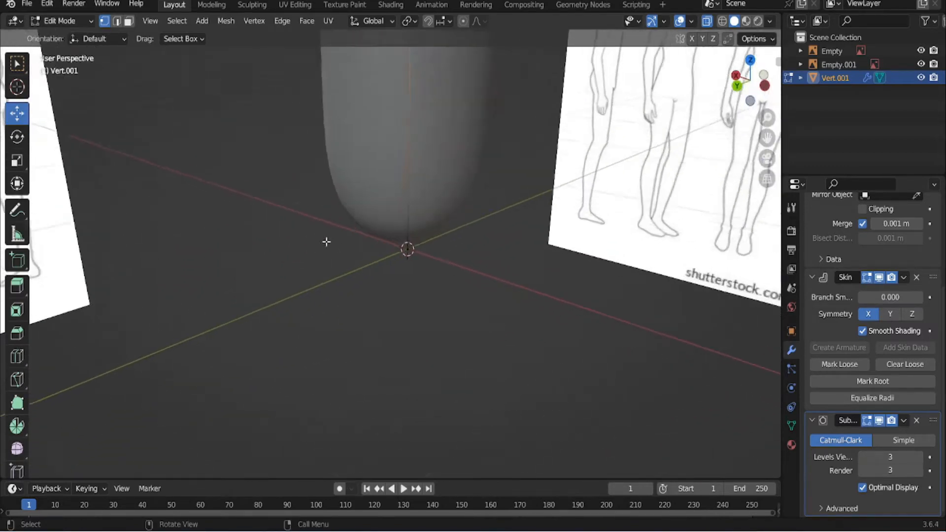
{"action": "left_click", "coordinate": [409, 251]}
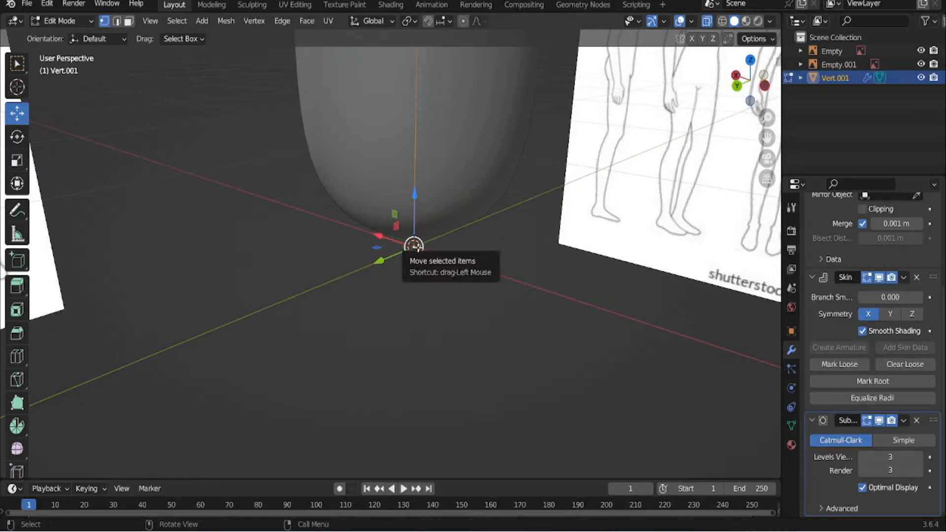
{"action": "scroll", "coordinate": [412, 246], "scroll_direction": "down", "scroll_amount": 3}
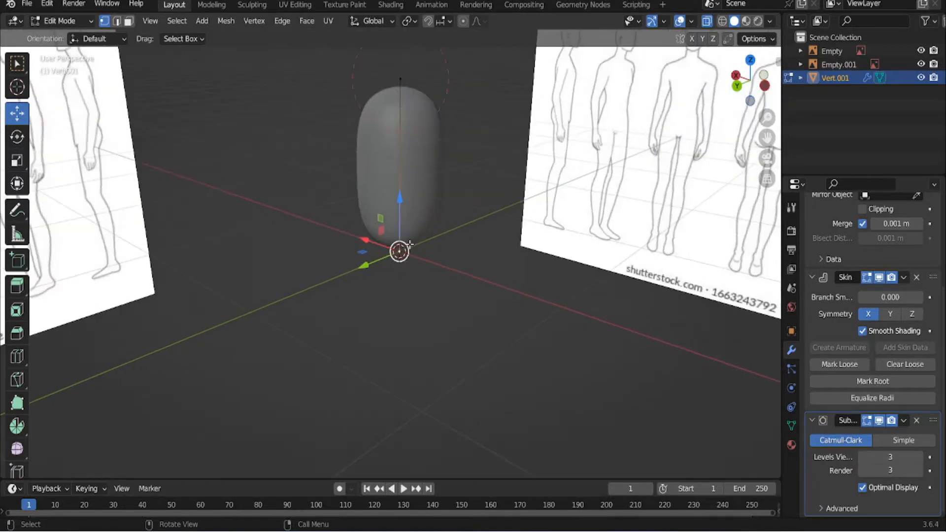
{"action": "scroll", "coordinate": [411, 249], "scroll_direction": "up", "scroll_amount": 3}
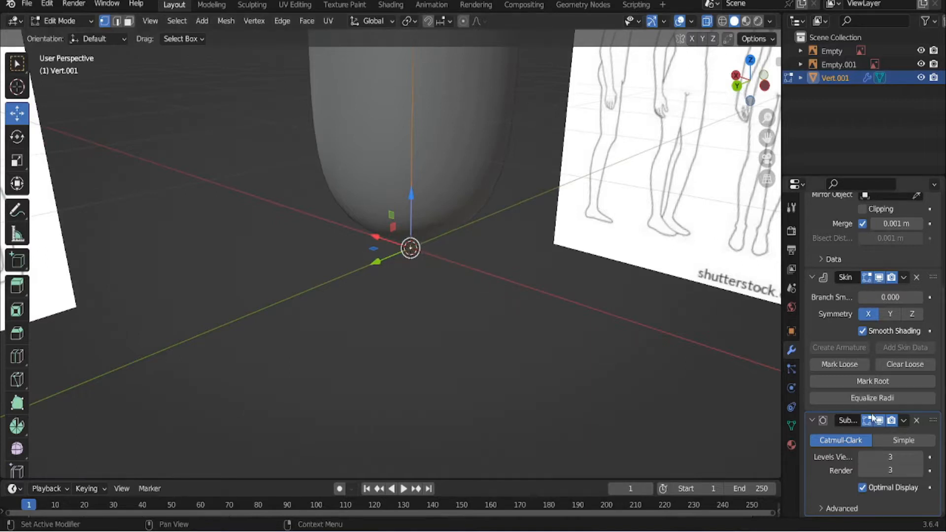
{"action": "scroll", "coordinate": [380, 230], "scroll_direction": "down", "scroll_amount": 3}
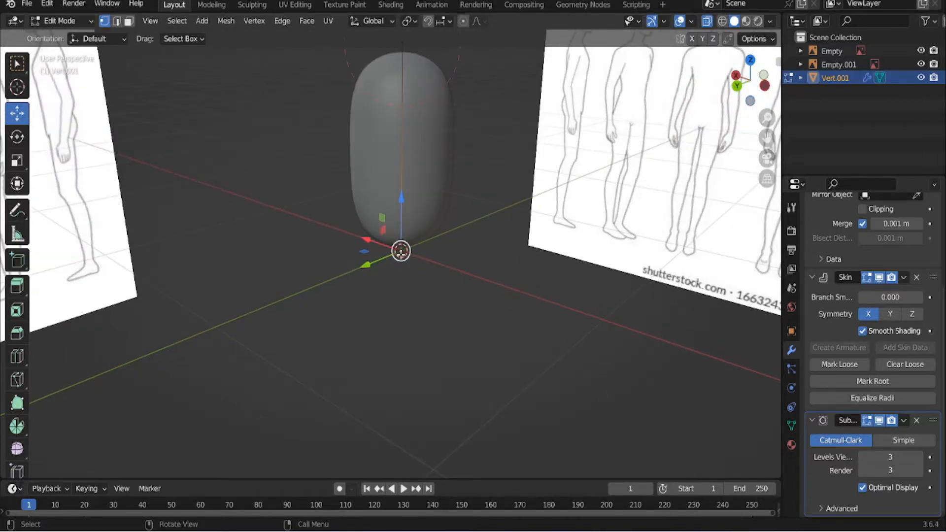
{"action": "left_click", "coordinate": [826, 385]}
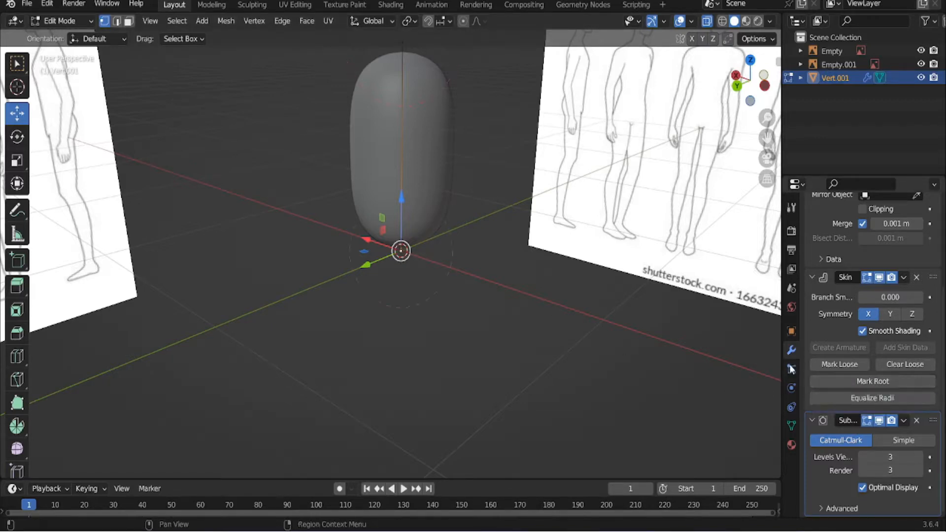
Select both torso vertices in Back Orthographic view and subdivide the edge between them
{"action": "left_click", "coordinate": [738, 86]}
{"action": "middle_click_drag", "start_coordinate": [414, 167], "coordinate": [422, 205]}
{"action": "left_click", "coordinate": [748, 90]}
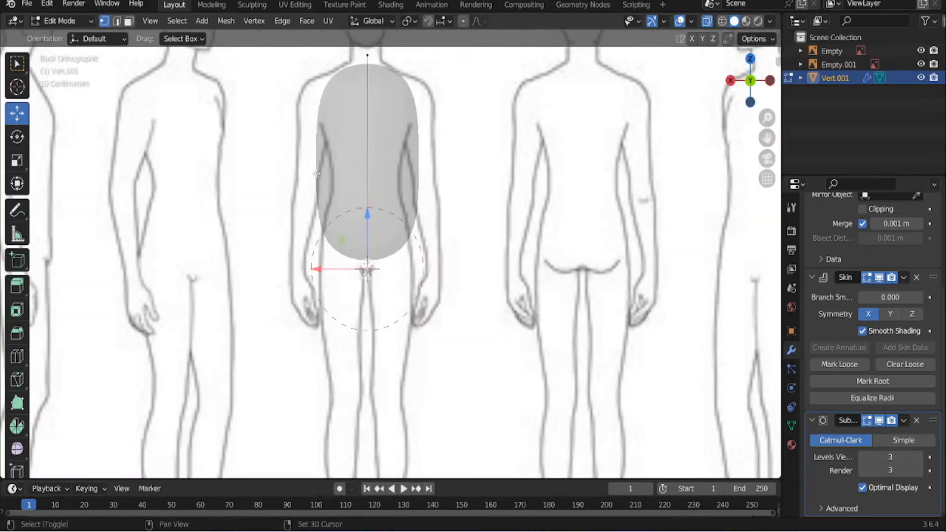
{"action": "middle_click_drag", "start_coordinate": [315, 176], "coordinate": [323, 271], "text": "shift"}
{"action": "left_click_drag", "start_coordinate": [302, 115], "coordinate": [449, 399]}
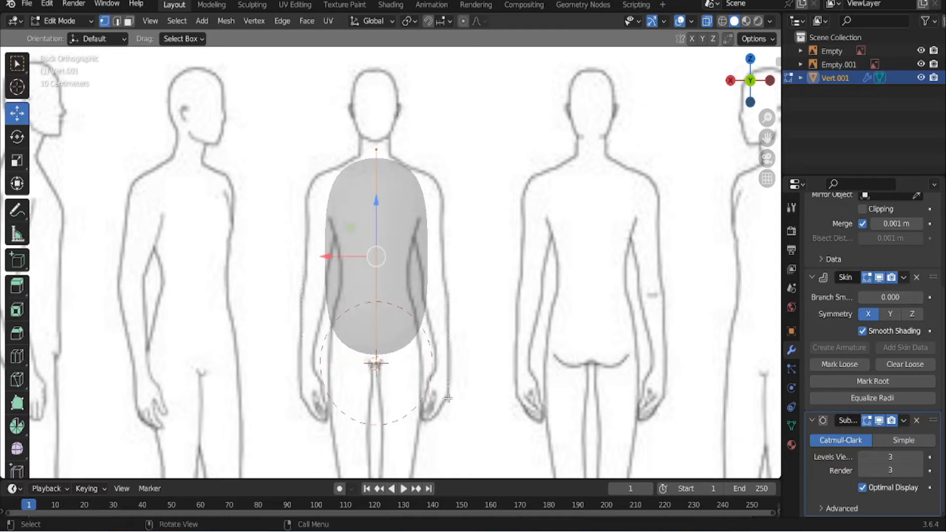
{"action": "scroll", "coordinate": [374, 287], "scroll_direction": "down", "scroll_amount": 2}
{"action": "left_click_drag", "start_coordinate": [322, 139], "coordinate": [425, 375]}
{"action": "scroll", "coordinate": [333, 237], "scroll_direction": "up", "scroll_amount": 3}
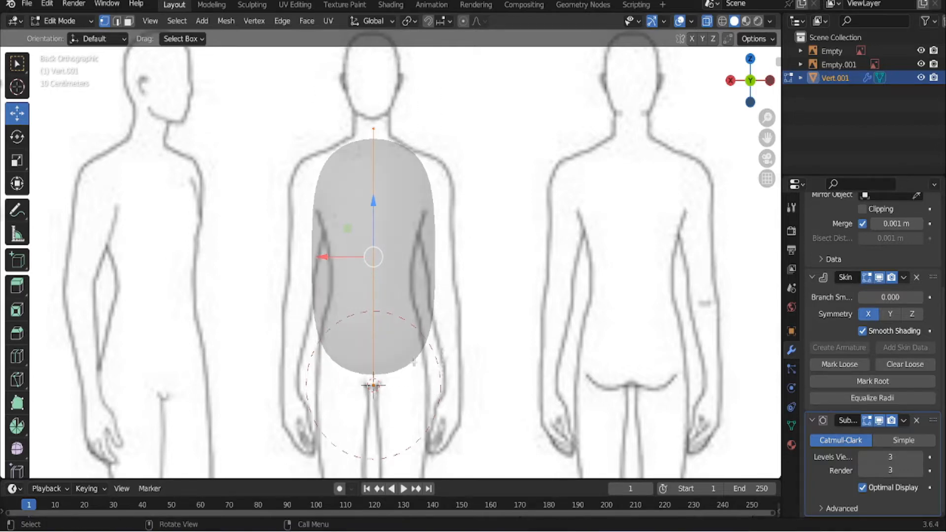
{"action": "scroll", "coordinate": [406, 354], "scroll_direction": "down", "scroll_amount": 3}
{"action": "middle_click_drag", "start_coordinate": [389, 256], "coordinate": [321, 224]}
{"action": "key", "text": "b"}
{"action": "left_click_drag", "start_coordinate": [331, 137], "coordinate": [464, 357]}
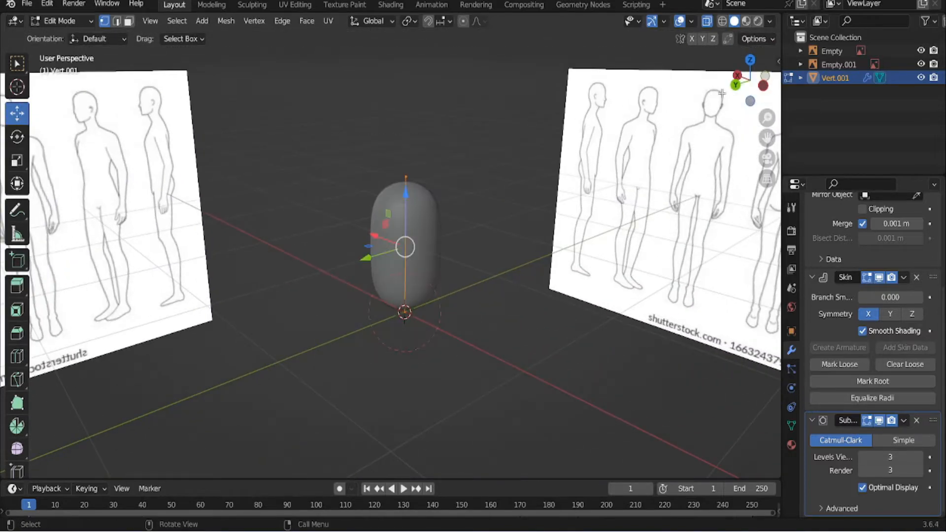
{"action": "left_click", "coordinate": [736, 85]}
{"action": "scroll", "coordinate": [298, 232], "scroll_direction": "up", "scroll_amount": 2}
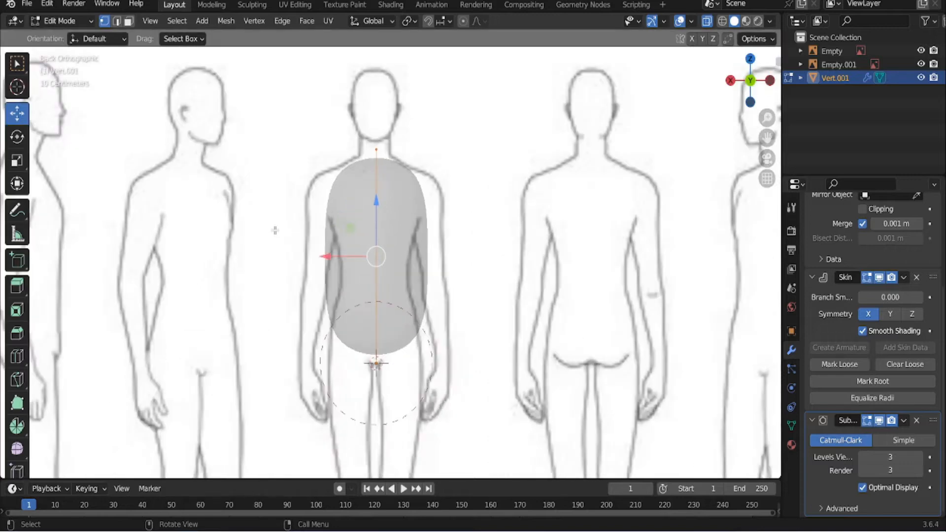
{"action": "right_click", "coordinate": [258, 219]}
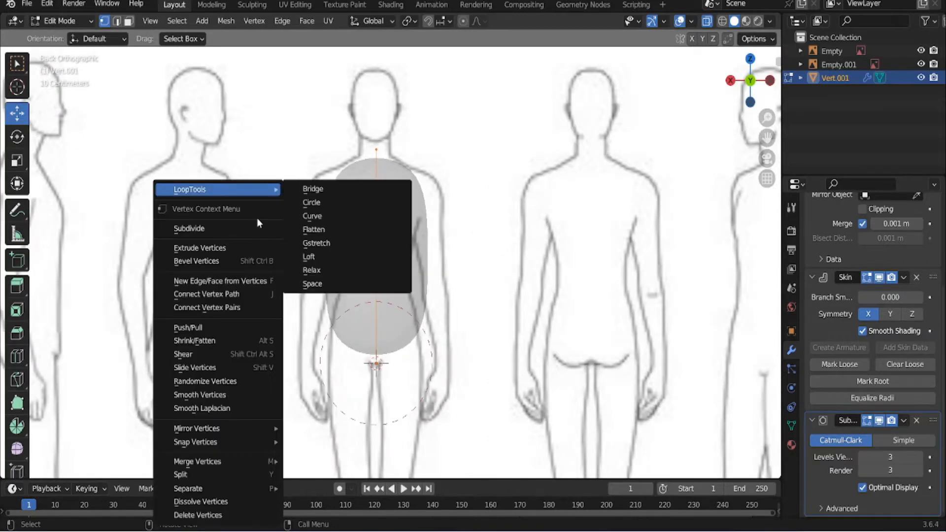
{"action": "left_click", "coordinate": [226, 228]}
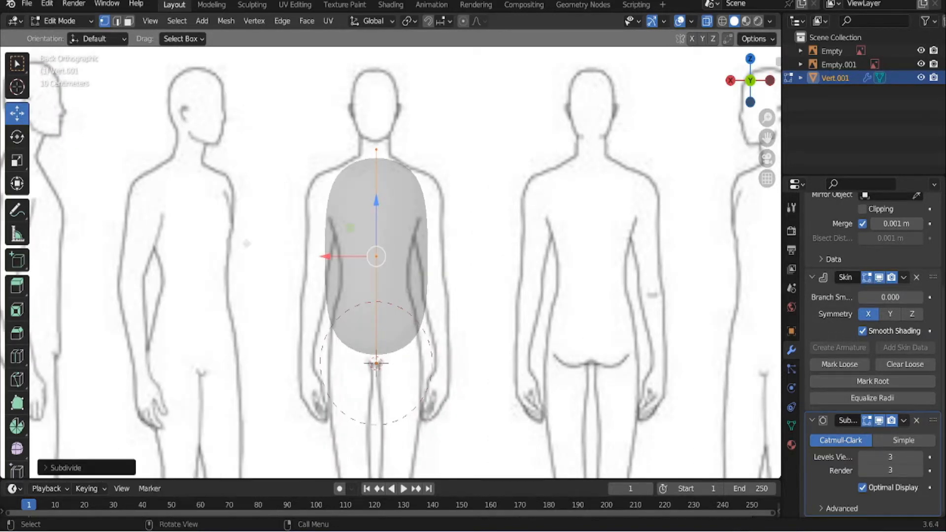
Move the torso's middle vertex slightly down along Z toward the front figure's waist
{"action": "scroll", "coordinate": [367, 258], "scroll_direction": "up", "scroll_amount": 3}
{"action": "left_click", "coordinate": [367, 258]}
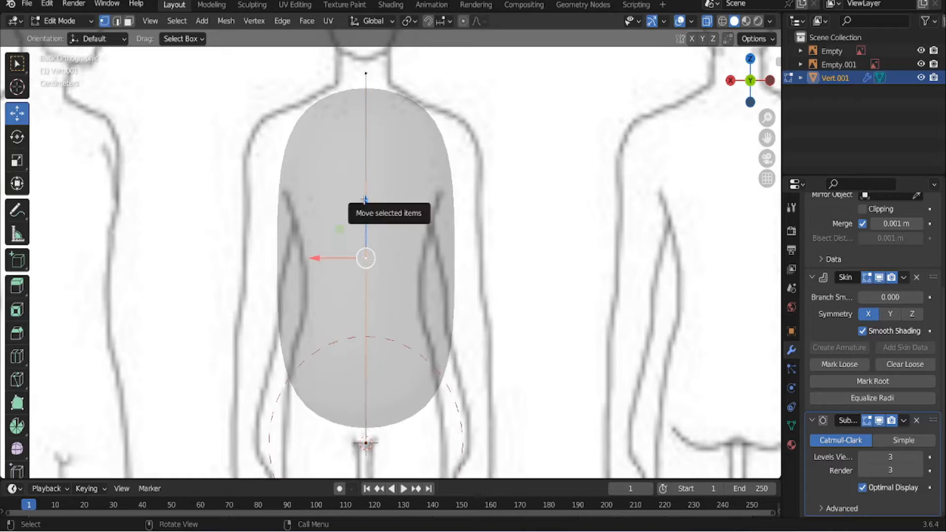
{"action": "left_click_drag", "start_coordinate": [365, 199], "coordinate": [365, 223]}
{"action": "scroll", "coordinate": [361, 281], "scroll_direction": "down", "scroll_amount": 2}
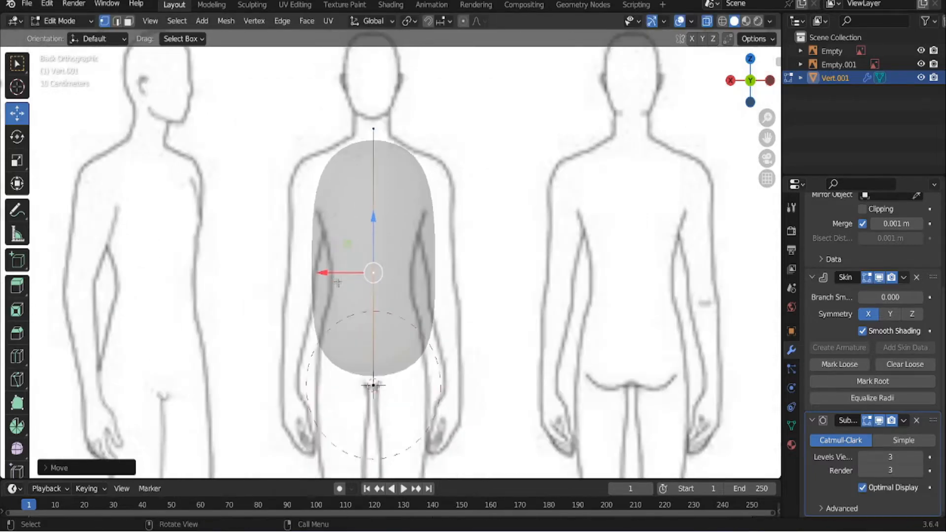
{"action": "middle_click_drag", "start_coordinate": [361, 281], "coordinate": [281, 314]}
{"action": "left_click_drag", "start_coordinate": [323, 203], "coordinate": [444, 311]}
{"action": "left_click", "coordinate": [743, 87]}
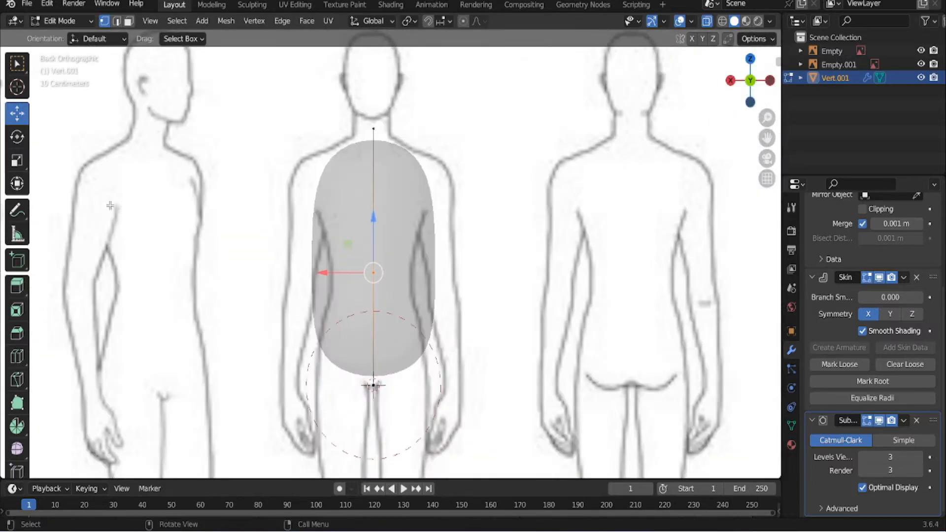
{"action": "left_click", "coordinate": [17, 165]}
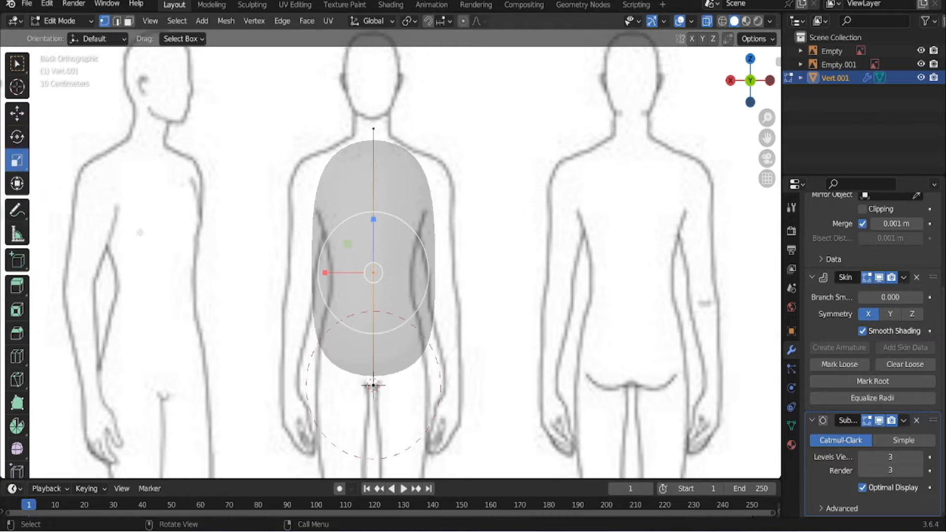
{"action": "key", "text": "s"}
{"action": "right_click", "coordinate": [161, 241]}
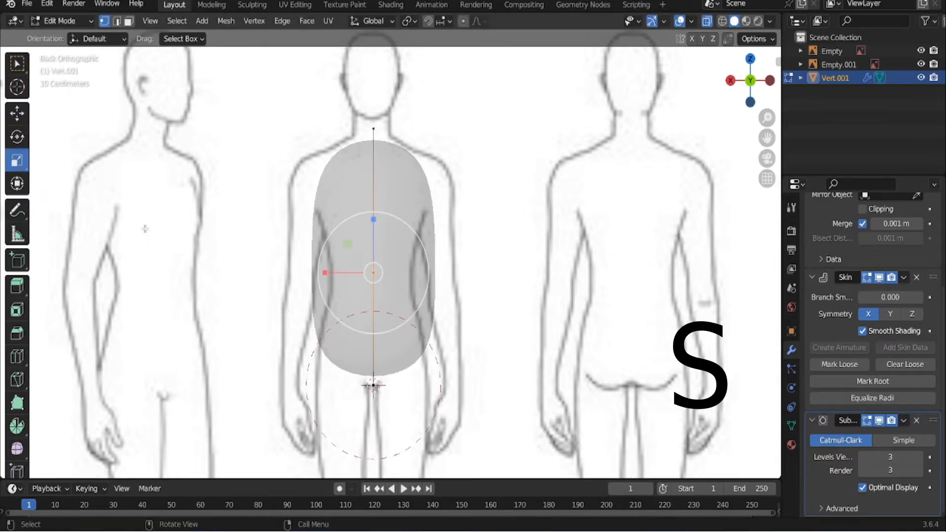
{"action": "left_click", "coordinate": [23, 117]}
Shrink the skin radius of the torso's middle vertex to about 0.129 to narrow the waist
{"action": "scroll", "coordinate": [334, 251], "scroll_direction": "up", "scroll_amount": 1}
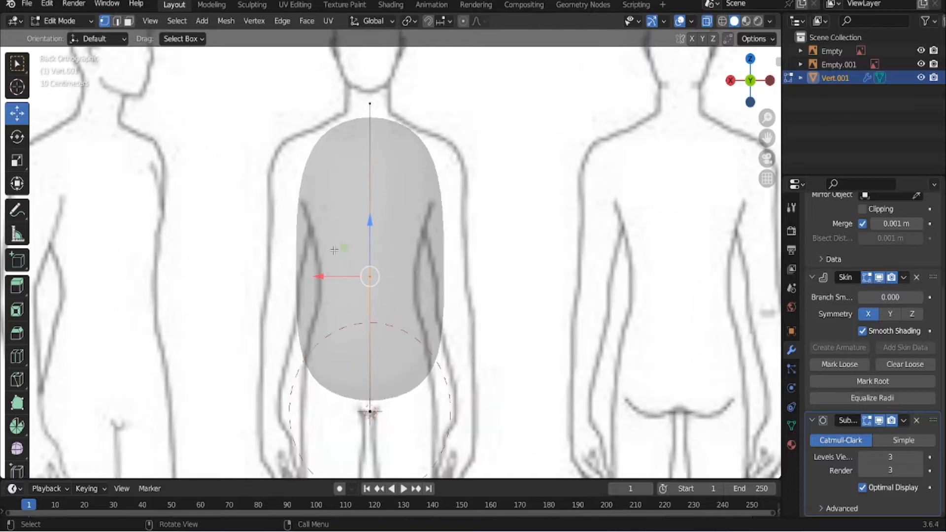
{"action": "middle_click_drag", "start_coordinate": [339, 257], "coordinate": [438, 180]}
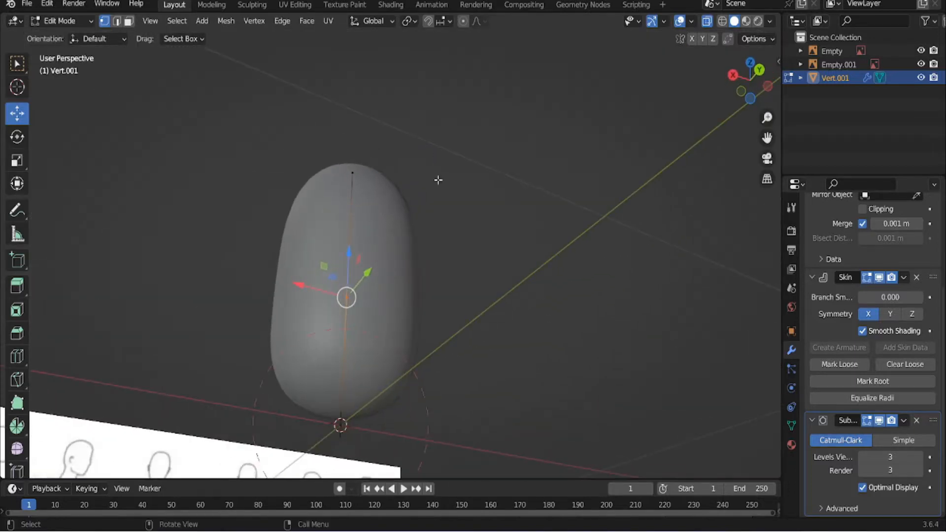
{"action": "left_click", "coordinate": [760, 70]}
{"action": "middle_click_drag", "start_coordinate": [246, 321], "coordinate": [272, 270]}
{"action": "left_click", "coordinate": [753, 79]}
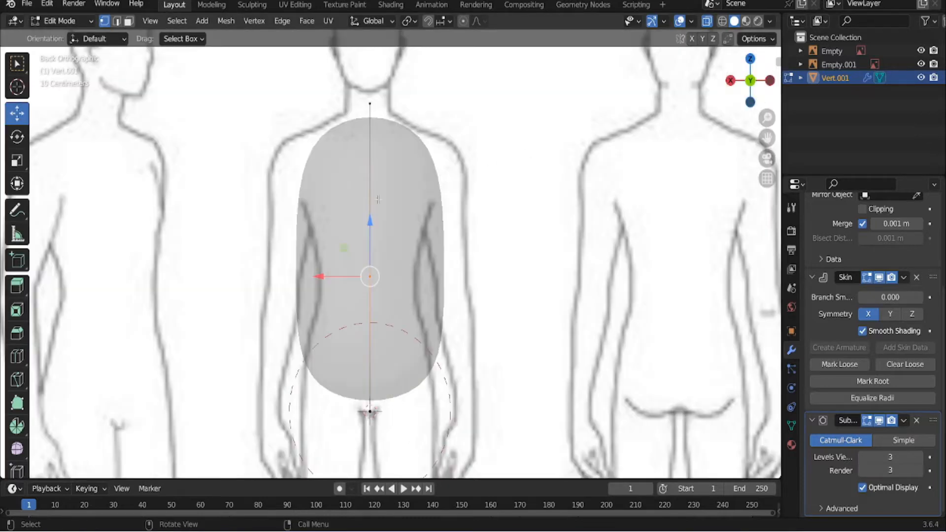
{"action": "middle_click_drag", "start_coordinate": [302, 250], "coordinate": [348, 244], "text": "shift"}
{"action": "scroll", "coordinate": [193, 260], "scroll_direction": "up", "scroll_amount": 2}
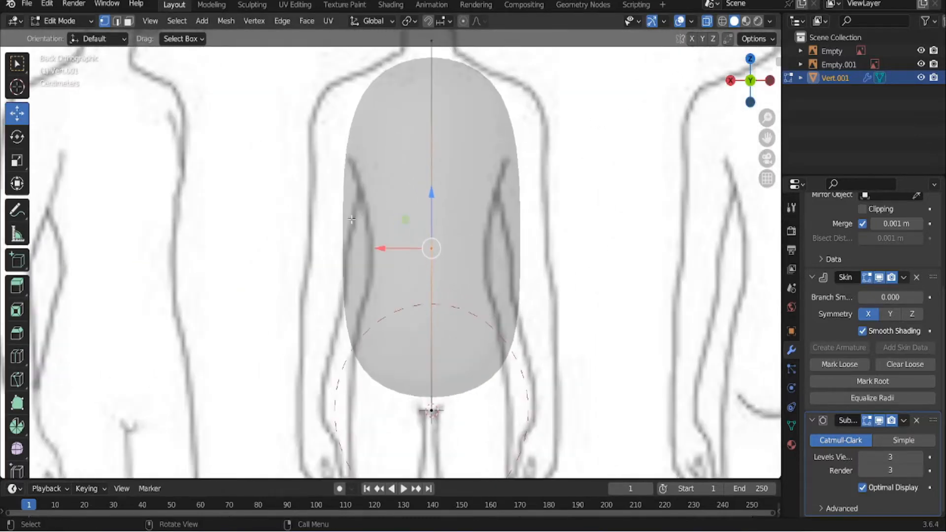
{"action": "key", "text": "ctrl+a"}
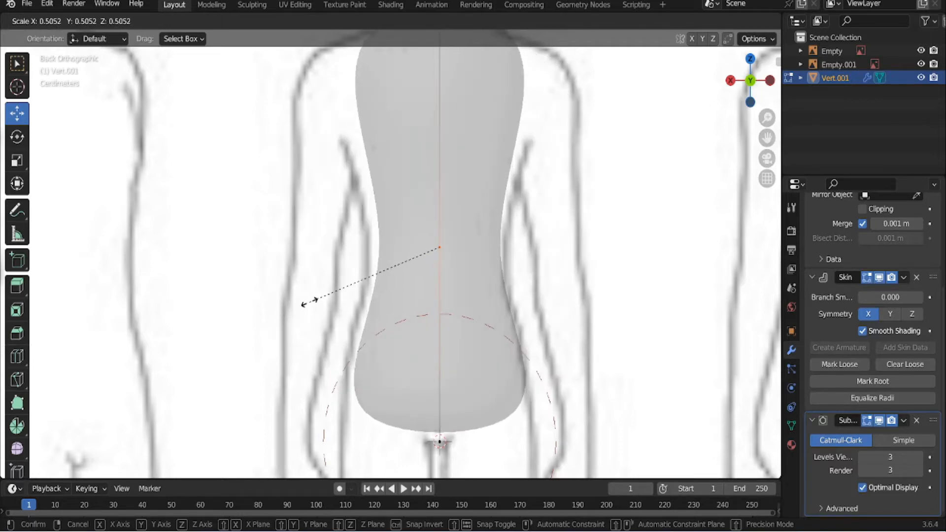
{"action": "left_click", "coordinate": [308, 301]}
Try raising the middle vertex's skin Radius X to 1.329 and its Radius Y to 1.519, undoing each change
{"action": "middle_click_drag", "start_coordinate": [308, 302], "coordinate": [337, 234]}
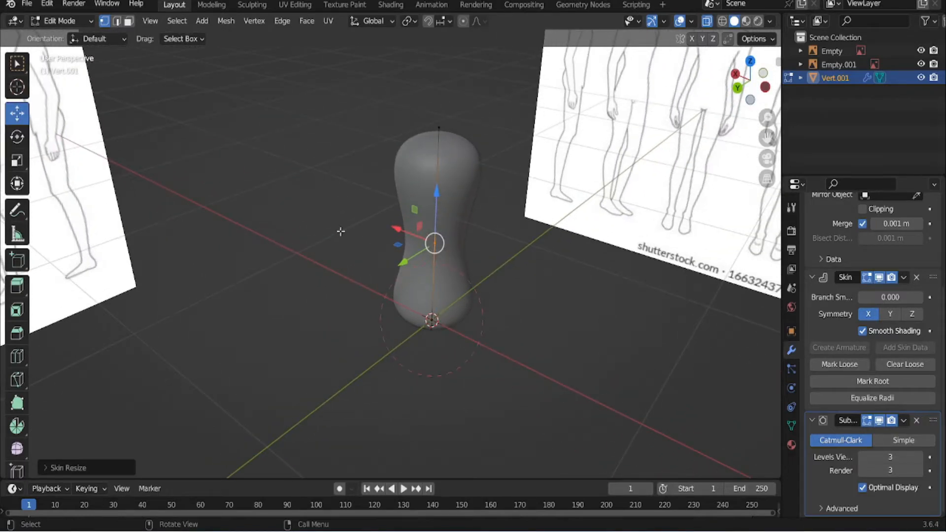
{"action": "key", "text": "n"}
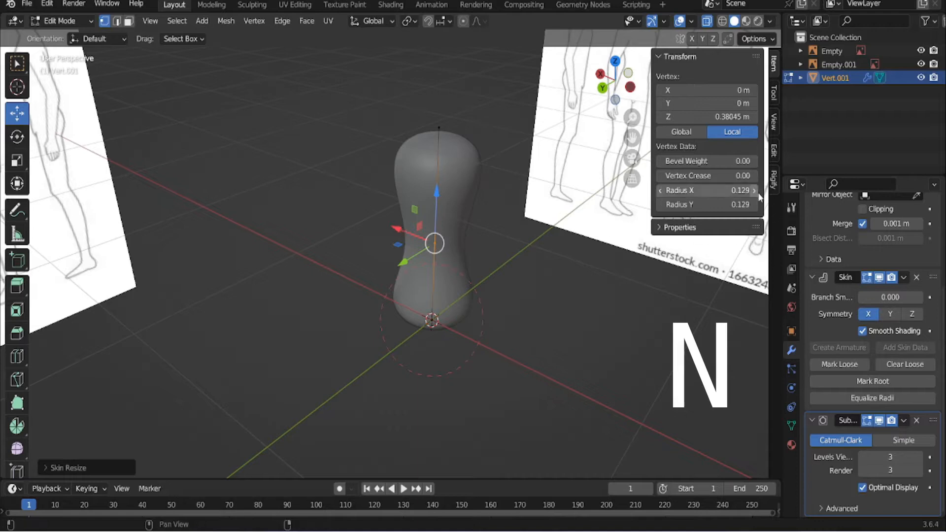
{"action": "left_click_drag", "start_coordinate": [690, 189], "coordinate": [823, 190]}
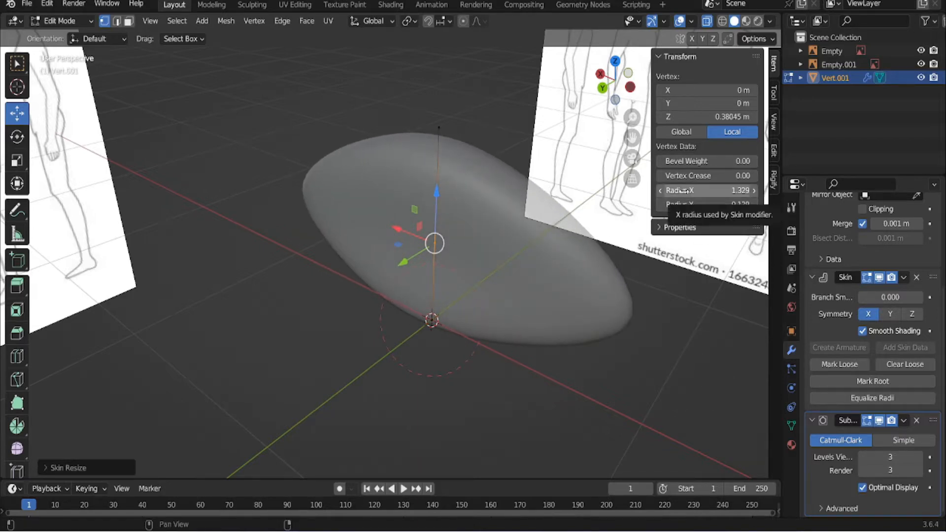
{"action": "key", "text": "ctrl+z"}
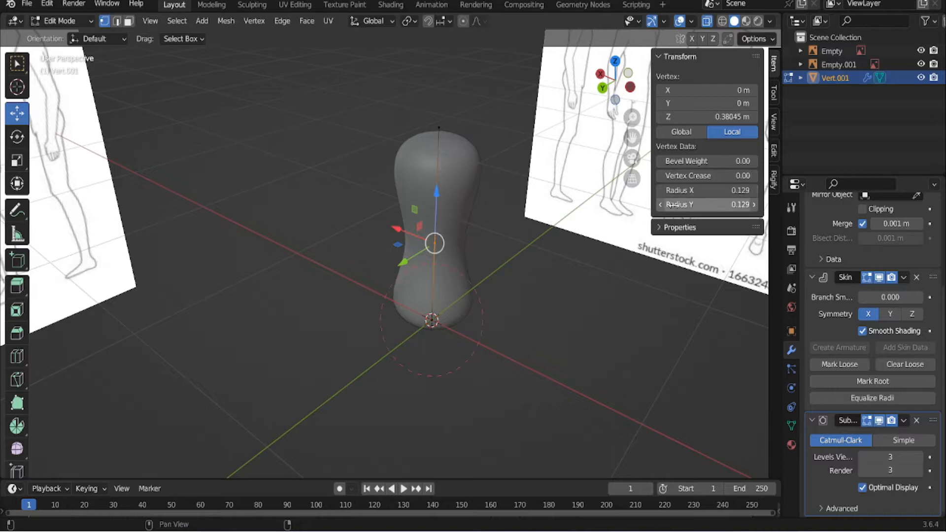
{"action": "left_click_drag", "start_coordinate": [670, 204], "coordinate": [823, 204]}
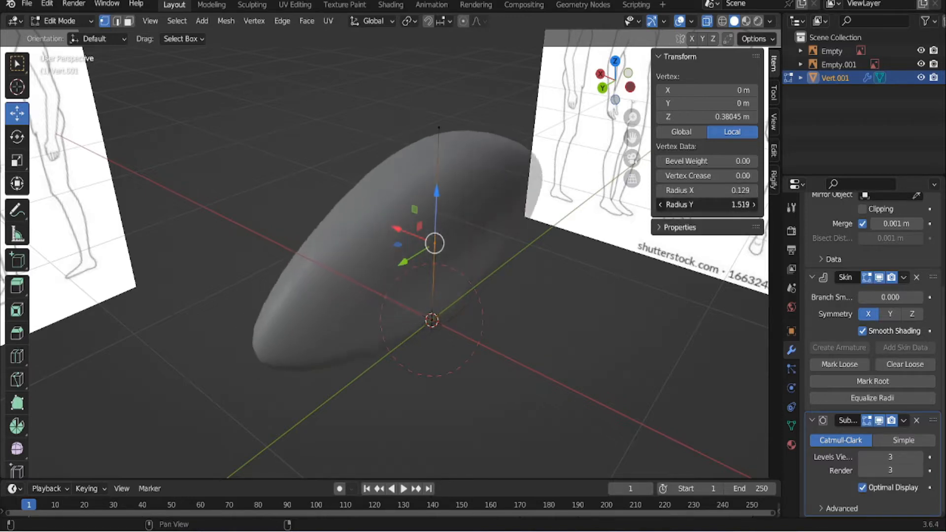
{"action": "key", "text": "ctrl+z"}
Move the torso's middle vertex down along Z to about 0.361 m in Back Orthographic view
{"action": "middle_click_drag", "start_coordinate": [230, 234], "coordinate": [308, 209]}
{"action": "left_click", "coordinate": [615, 86]}
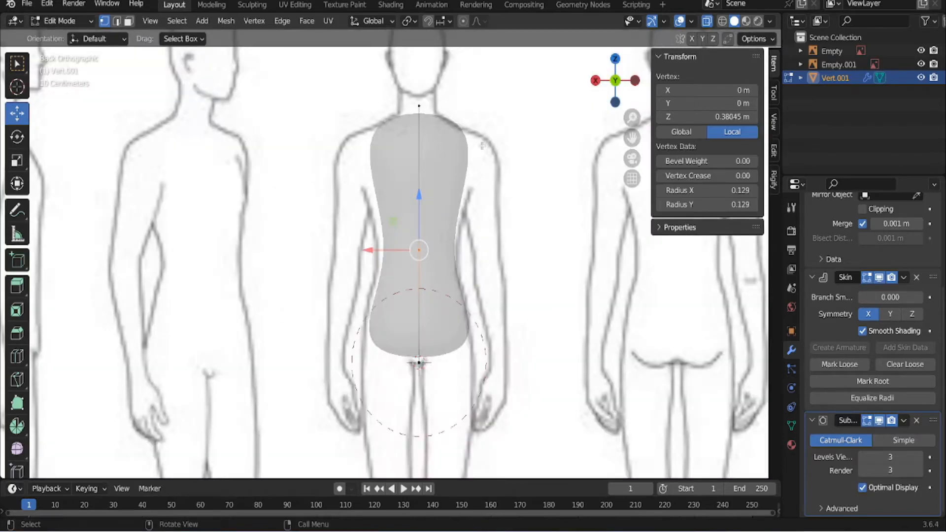
{"action": "scroll", "coordinate": [374, 220], "scroll_direction": "up", "scroll_amount": 3}
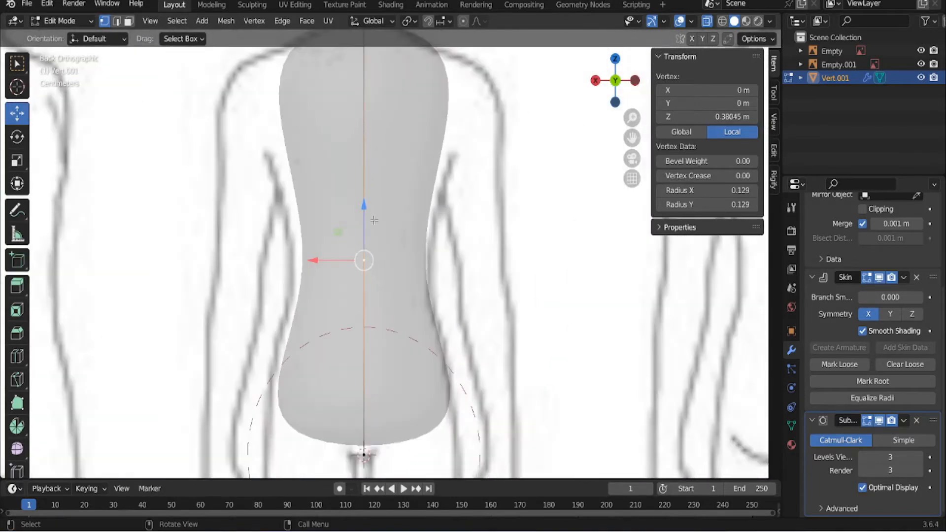
{"action": "left_click_drag", "start_coordinate": [369, 203], "coordinate": [353, 218]}
{"action": "scroll", "coordinate": [342, 212], "scroll_direction": "down", "scroll_amount": 3}
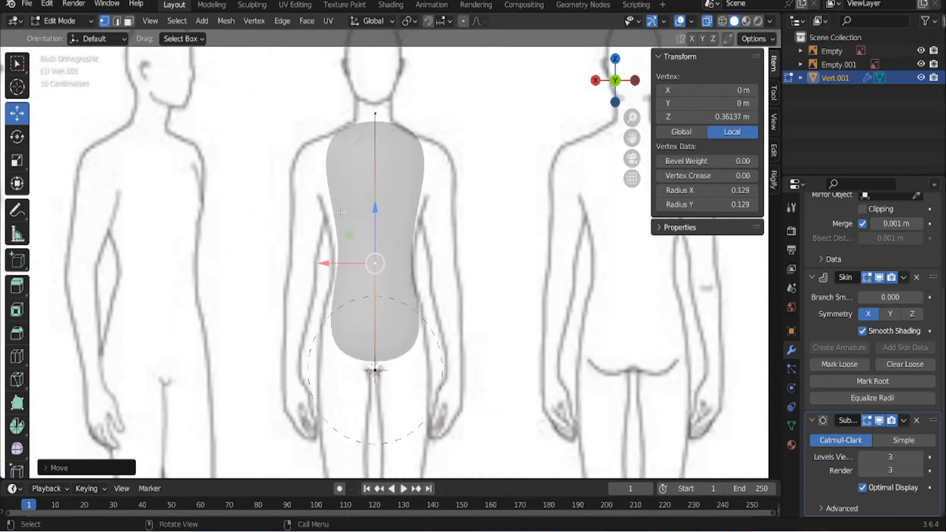
Lower the torso's top vertex along Z to about 0.852 m and enlarge its skin radius to about 0.319 for the shoulders
{"action": "scroll", "coordinate": [333, 266], "scroll_direction": "up", "scroll_amount": 1}
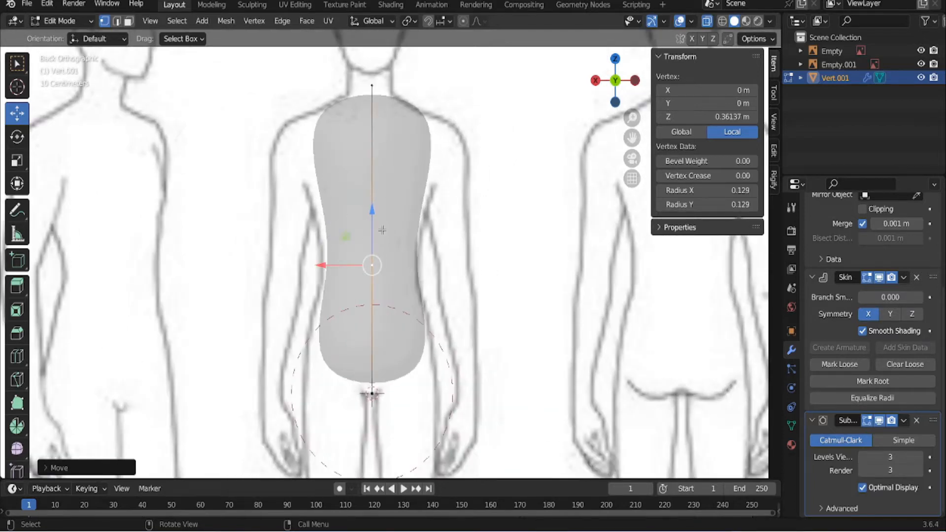
{"action": "middle_click_drag", "start_coordinate": [360, 182], "coordinate": [361, 228], "text": "shift"}
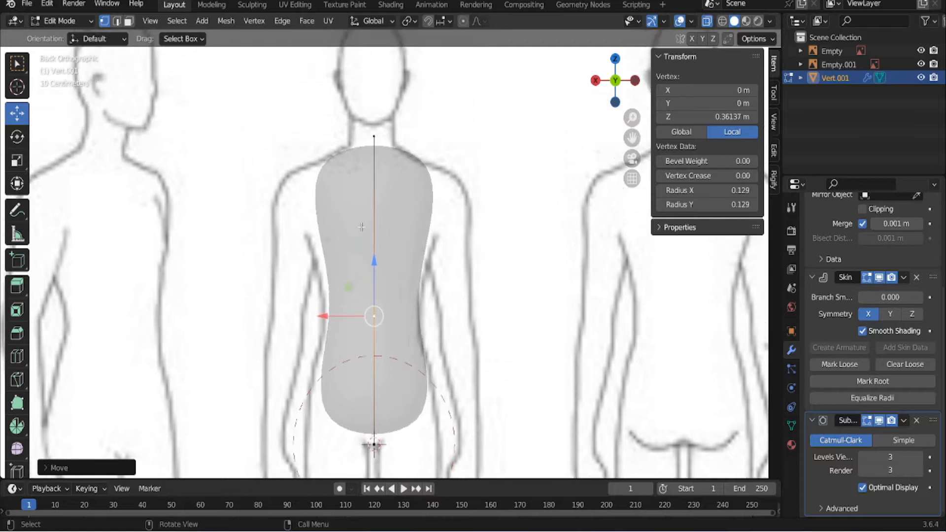
{"action": "left_click", "coordinate": [357, 123]}
{"action": "key", "text": "g"}
{"action": "key", "text": "z"}
{"action": "left_click", "coordinate": [320, 140]}
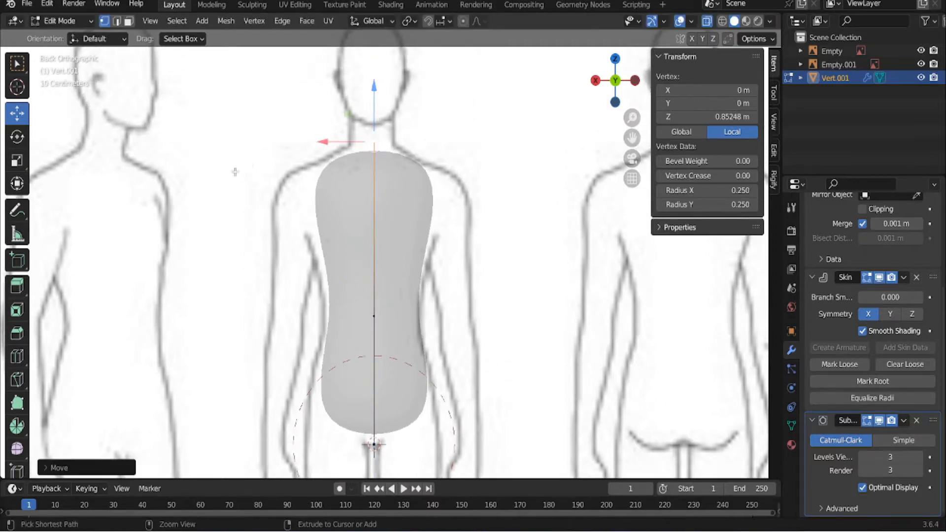
{"action": "key", "text": "ctrl+a"}
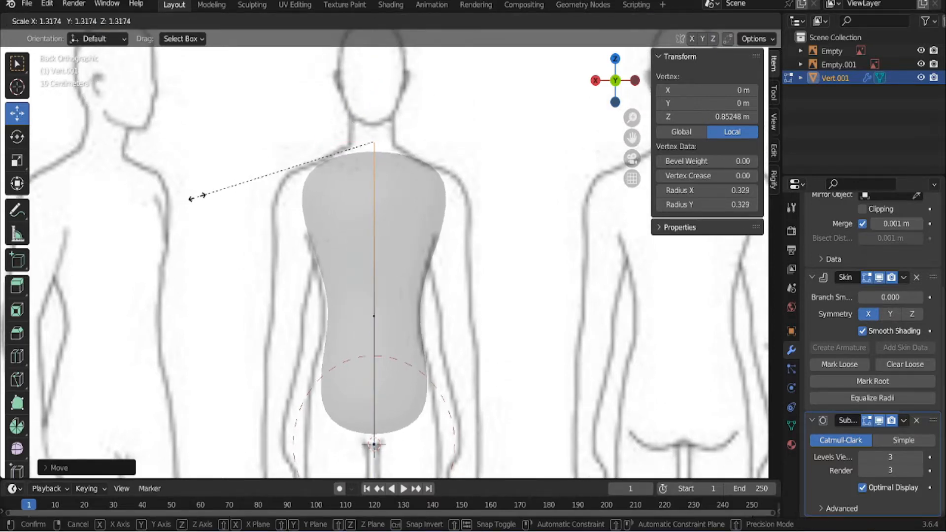
{"action": "left_click", "coordinate": [203, 195]}
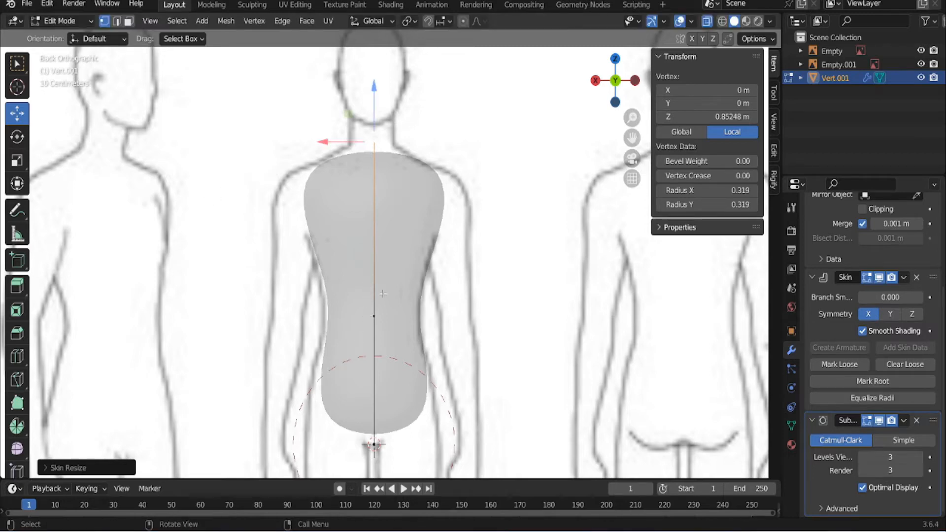
Extrude the torso's top vertex straight up into the head outline, to about 1 m on Z
{"action": "scroll", "coordinate": [367, 217], "scroll_direction": "up", "scroll_amount": 3}
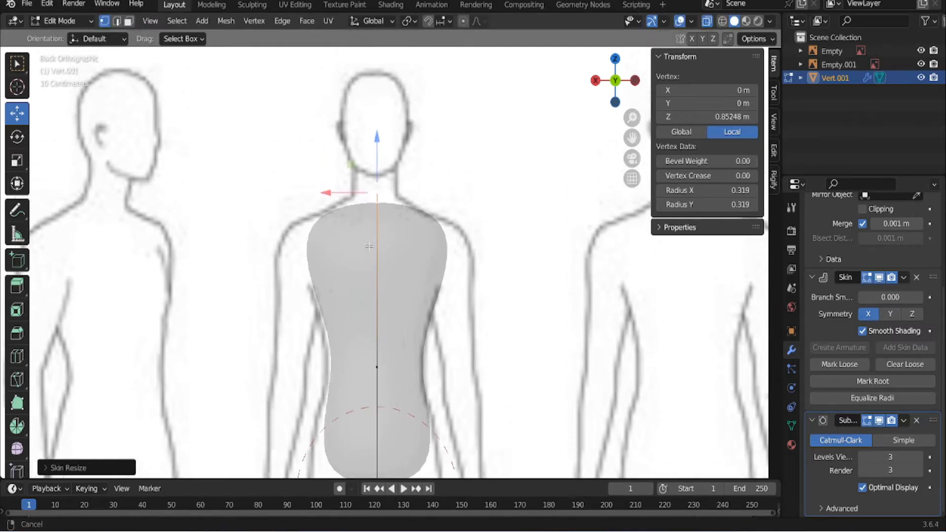
{"action": "left_click_drag", "start_coordinate": [301, 97], "coordinate": [363, 187]}
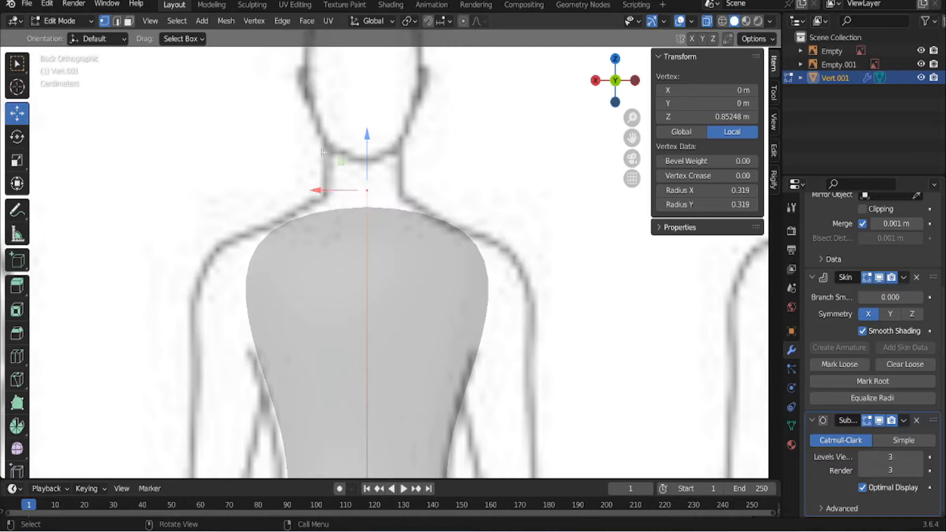
{"action": "middle_click_drag", "start_coordinate": [294, 119], "coordinate": [314, 191], "text": "shift"}
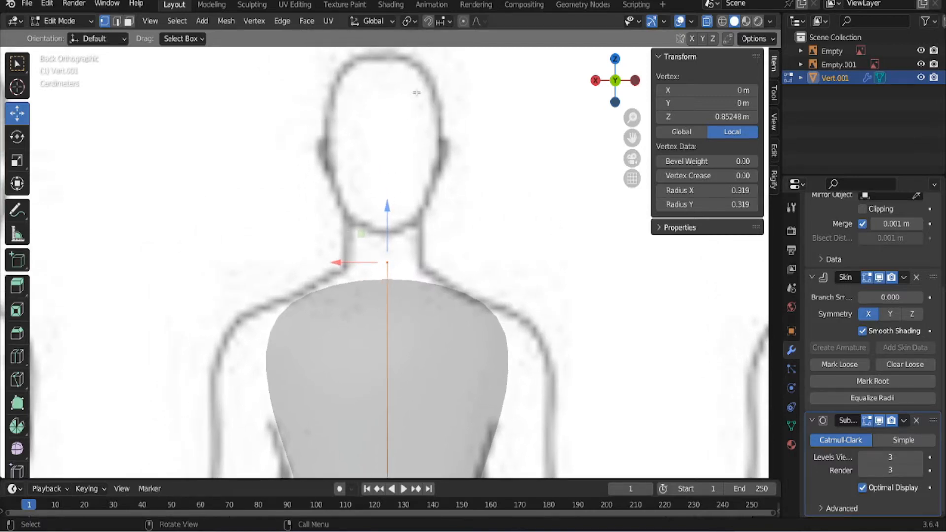
{"action": "scroll", "coordinate": [414, 144], "scroll_direction": "down", "scroll_amount": 3}
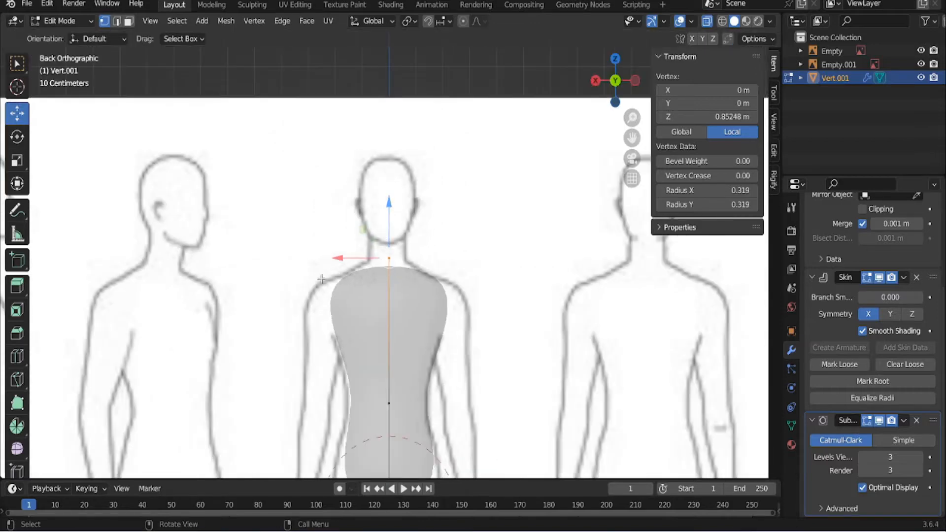
{"action": "scroll", "coordinate": [354, 277], "scroll_direction": "up", "scroll_amount": 3}
{"action": "scroll", "coordinate": [375, 262], "scroll_direction": "up", "scroll_amount": 2}
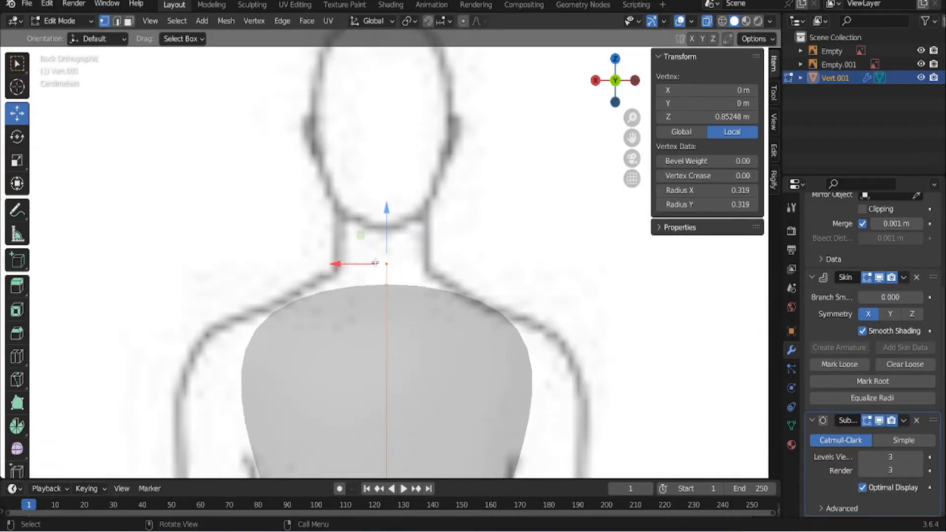
{"action": "key", "text": "e"}
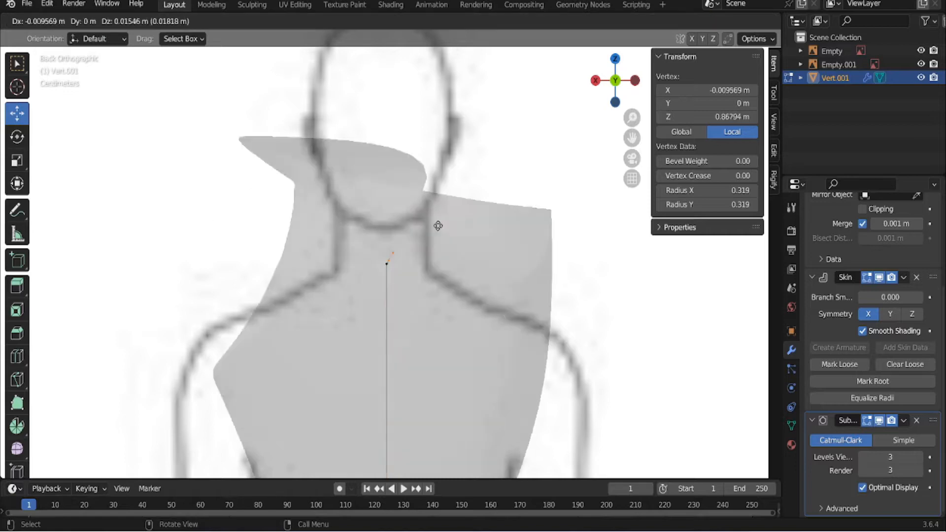
{"action": "right_click", "coordinate": [393, 188]}
{"action": "left_click_drag", "start_coordinate": [386, 217], "coordinate": [368, 108]}
Select both end vertices of the extruded neck edge and subdivide it
{"action": "left_click", "coordinate": [271, 100]}
{"action": "left_click_drag", "start_coordinate": [271, 91], "coordinate": [446, 281]}
{"action": "right_click", "coordinate": [233, 156]}
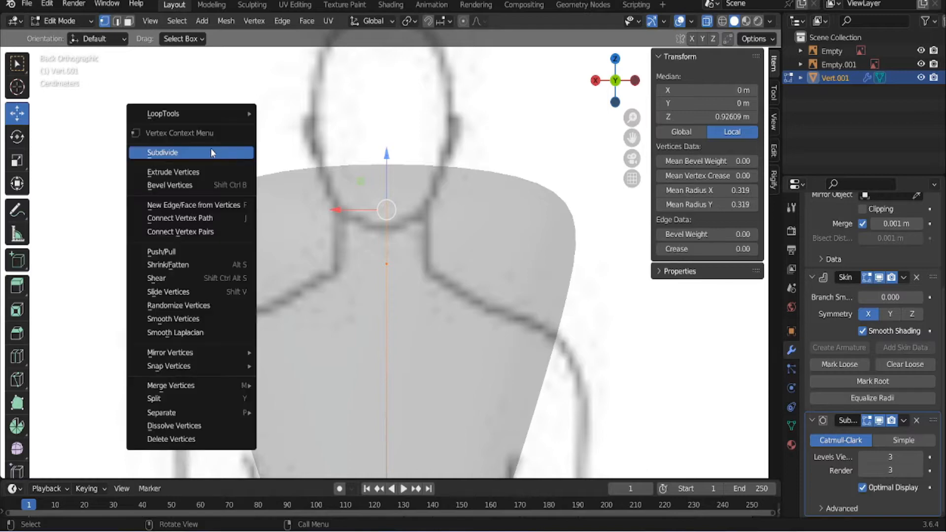
{"action": "left_click", "coordinate": [212, 152]}
Select the two upper neck vertices and shrink their skin radius to about the neck's width in the reference
{"action": "left_click", "coordinate": [219, 132]}
{"action": "key", "text": "b"}
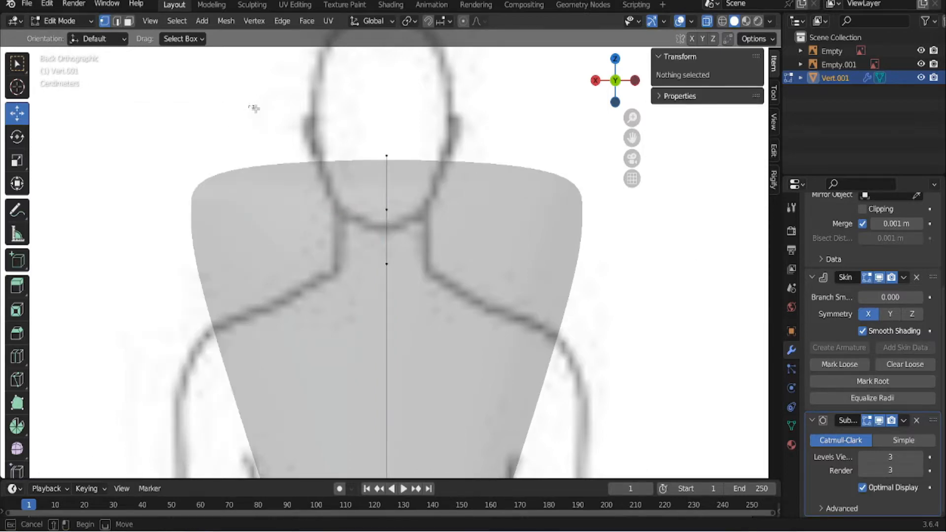
{"action": "left_click_drag", "start_coordinate": [439, 219], "coordinate": [438, 218]}
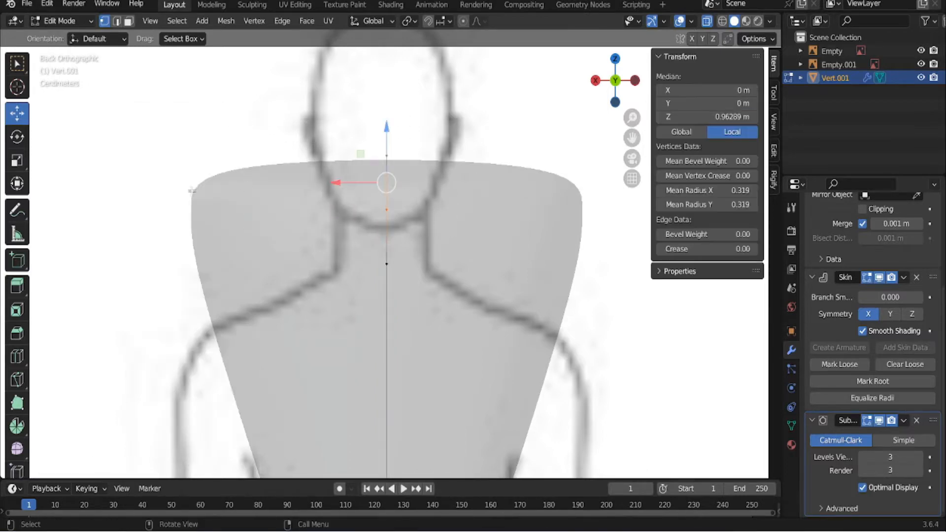
{"action": "key", "text": "ctrl+a"}
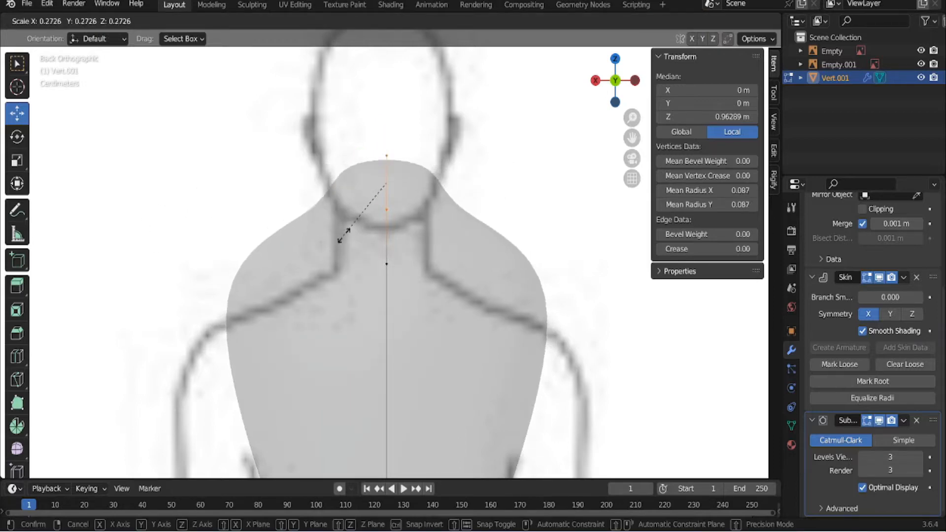
{"action": "left_click", "coordinate": [352, 230]}
Select the shoulder vertex and the middle neck vertex, and move them down along Z to a median of about 0.784 m
{"action": "left_click", "coordinate": [53, 215]}
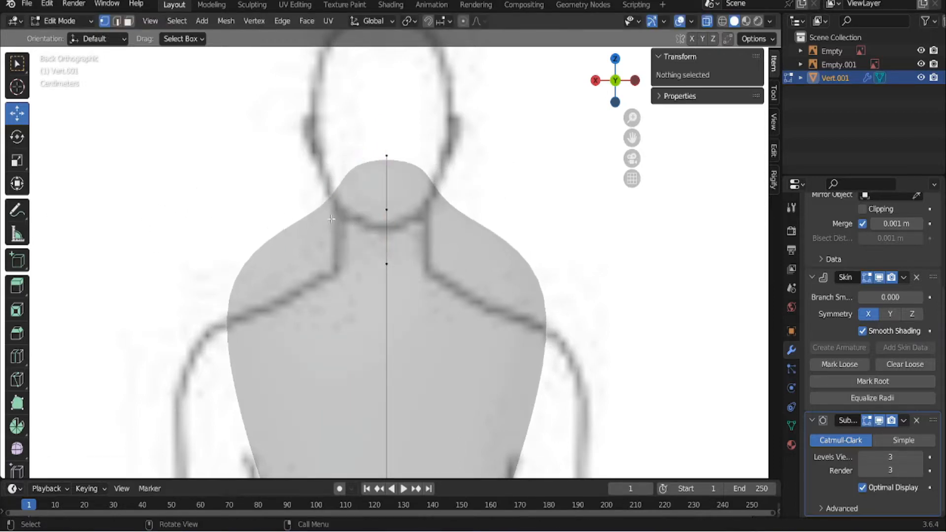
{"action": "left_click", "coordinate": [386, 264]}
{"action": "left_click_drag", "start_coordinate": [387, 211], "coordinate": [395, 262]}
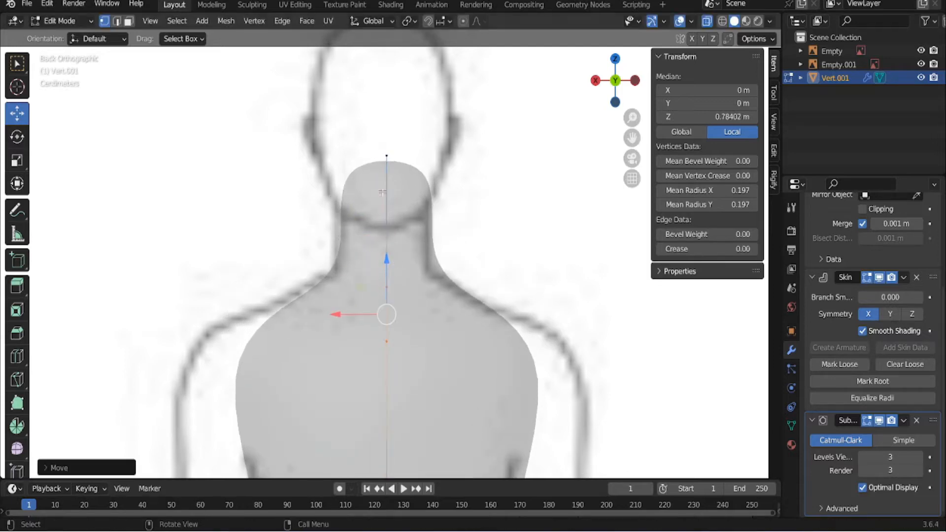
Set the skin radius of the middle neck vertex to about 0.054 and of the top vertex to about 0.086
{"action": "left_click", "coordinate": [386, 287]}
{"action": "key", "text": "ctrl+a"}
{"action": "left_click", "coordinate": [306, 280]}
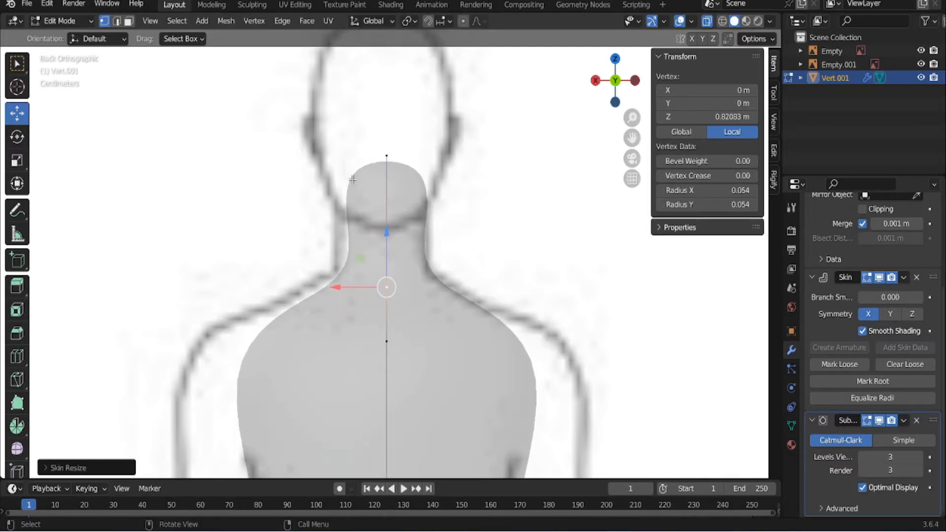
{"action": "left_click", "coordinate": [363, 166]}
{"action": "key", "text": "ctrl+a"}
{"action": "left_click", "coordinate": [338, 173]}
Shrink the waist vertex's skin radius to about 0.110 to fit the front figure's outline
{"action": "scroll", "coordinate": [357, 217], "scroll_direction": "down", "scroll_amount": 4}
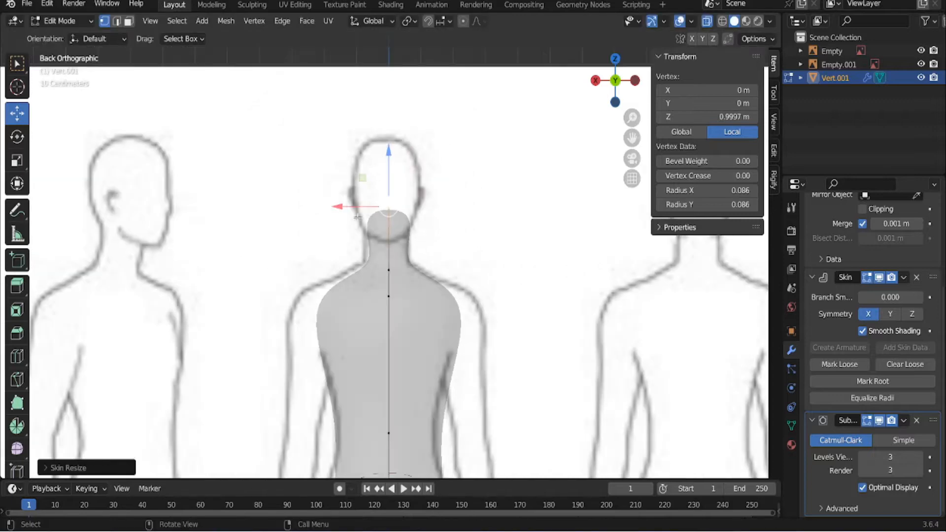
{"action": "scroll", "coordinate": [461, 374], "scroll_direction": "down", "scroll_amount": 3, "text": "shift"}
{"action": "scroll", "coordinate": [431, 367], "scroll_direction": "down", "scroll_amount": 5}
{"action": "middle_click_drag", "start_coordinate": [430, 367], "coordinate": [415, 345]}
{"action": "left_click", "coordinate": [618, 81]}
{"action": "scroll", "coordinate": [334, 400], "scroll_direction": "up", "scroll_amount": 6}
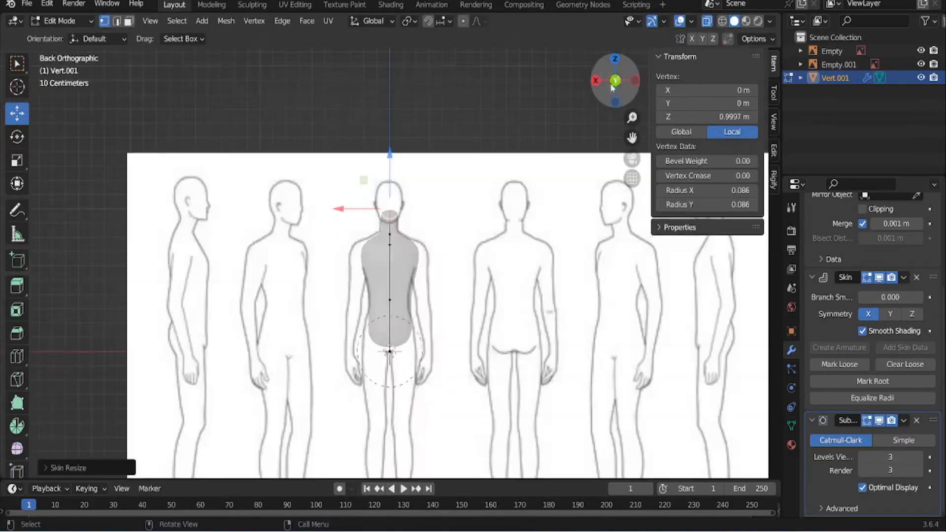
{"action": "left_click", "coordinate": [389, 368]}
{"action": "key", "text": "ctrl+a"}
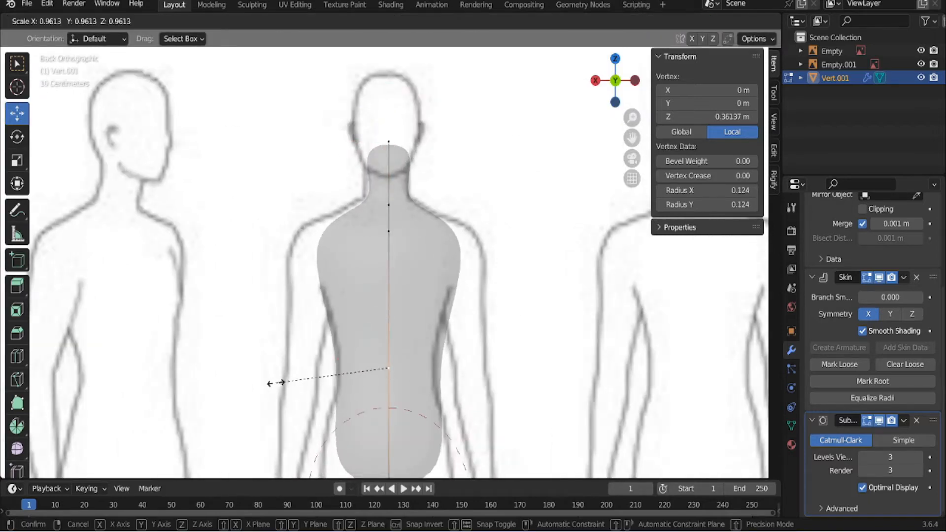
{"action": "left_click", "coordinate": [293, 378]}
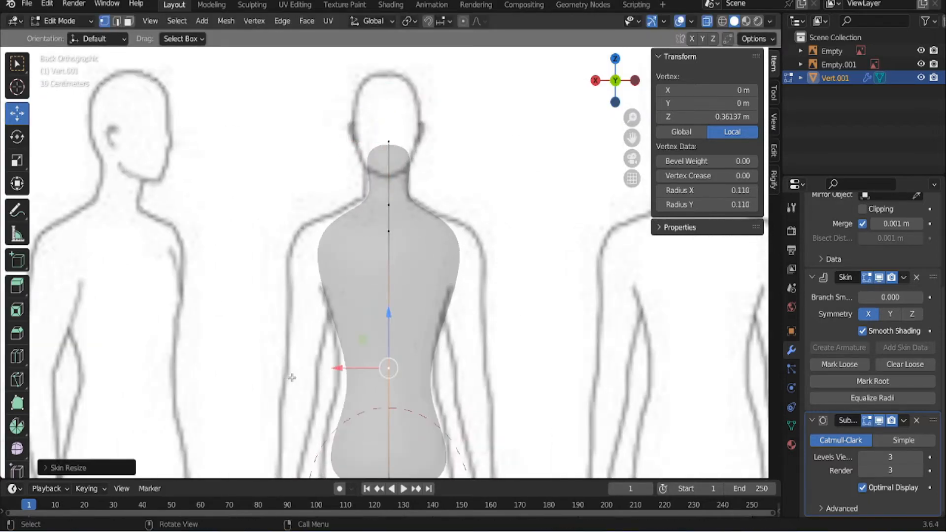
Move the waist vertex up along Z to about 0.395 m and enlarge its skin radius to about 0.117
{"action": "key", "text": "g"}
{"action": "left_click", "coordinate": [389, 302]}
{"action": "key", "text": "ctrl+a"}
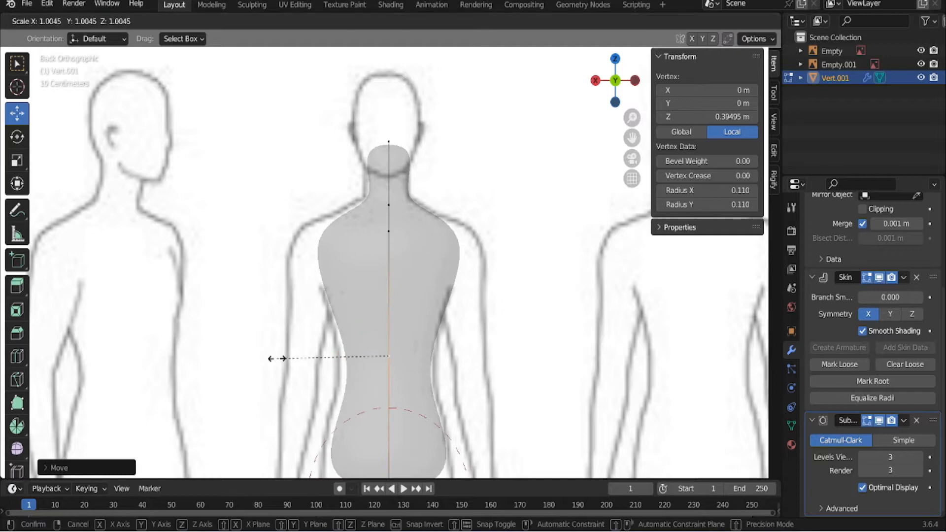
{"action": "left_click", "coordinate": [269, 361]}
{"action": "scroll", "coordinate": [285, 338], "scroll_direction": "down", "scroll_amount": 4}
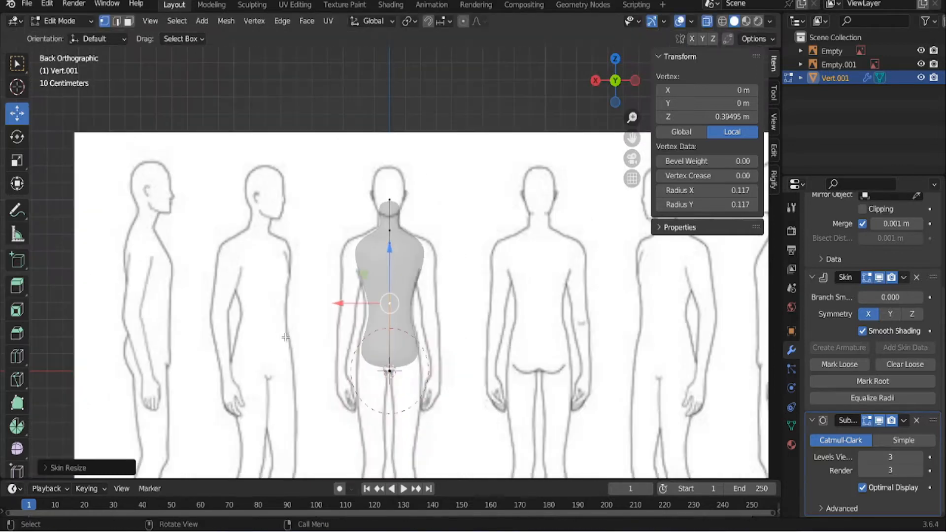
Examine the opaque torso mesh from several angles against the reference images, keeping the waist vertex selected
{"action": "scroll", "coordinate": [334, 341], "scroll_direction": "down", "scroll_amount": 2}
{"action": "middle_click_drag", "start_coordinate": [335, 341], "coordinate": [670, 33]}
{"action": "left_click", "coordinate": [616, 100]}
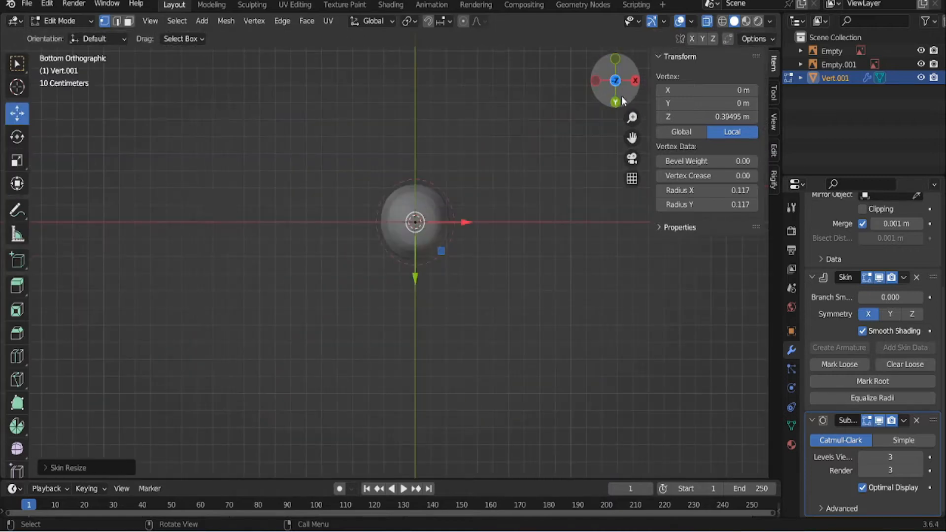
{"action": "left_click", "coordinate": [618, 101]}
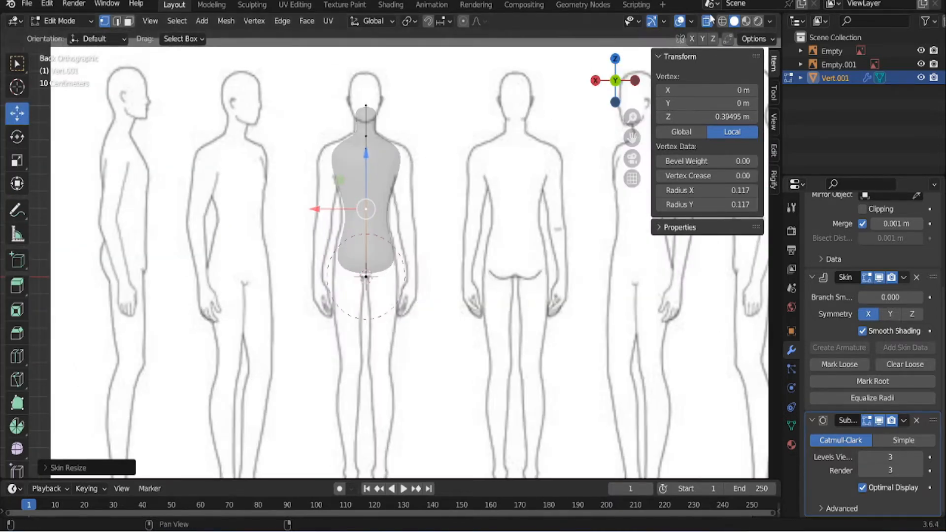
{"action": "left_click", "coordinate": [711, 17]}
{"action": "middle_click_drag", "start_coordinate": [375, 236], "coordinate": [281, 335]}
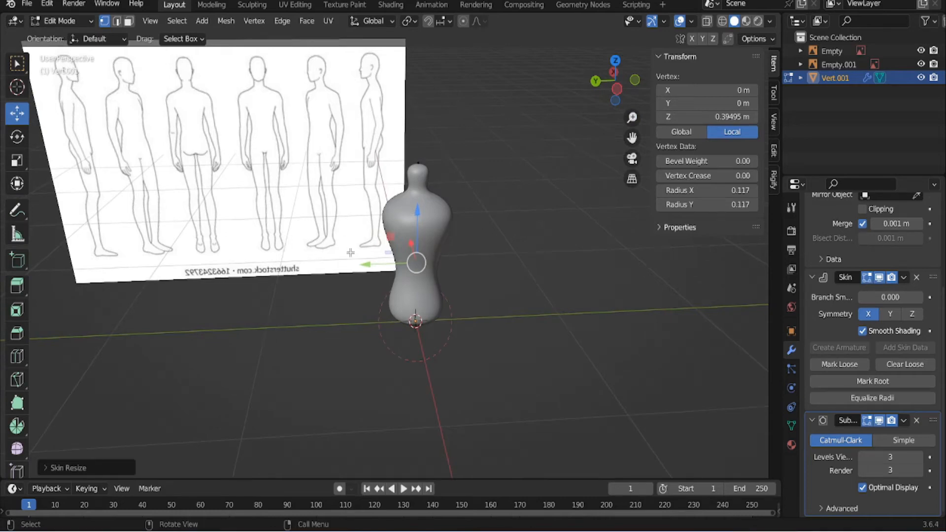
{"action": "middle_click_drag", "start_coordinate": [351, 252], "coordinate": [446, 229]}
{"action": "scroll", "coordinate": [570, 102], "scroll_direction": "down", "scroll_amount": 4}
{"action": "middle_click_drag", "start_coordinate": [301, 199], "coordinate": [236, 207]}
{"action": "left_click_drag", "start_coordinate": [295, 108], "coordinate": [359, 243]}
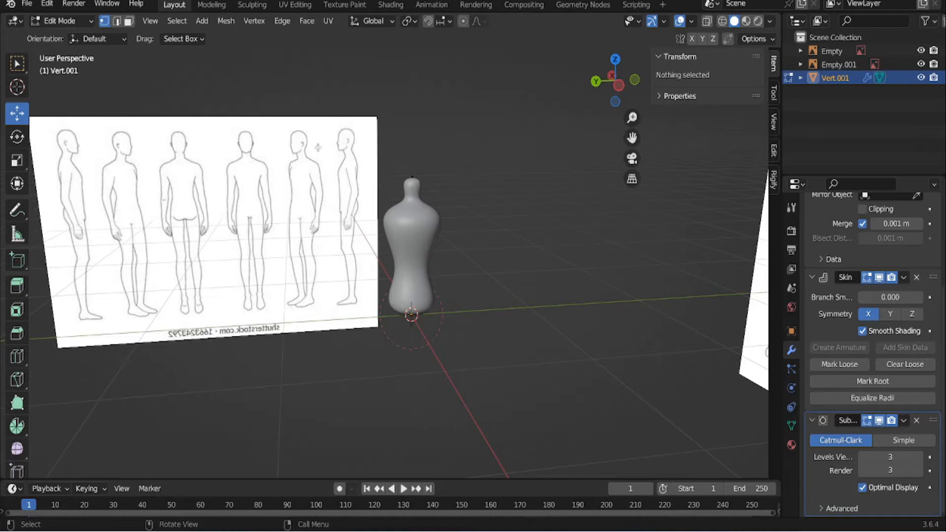
{"action": "left_click", "coordinate": [415, 250]}
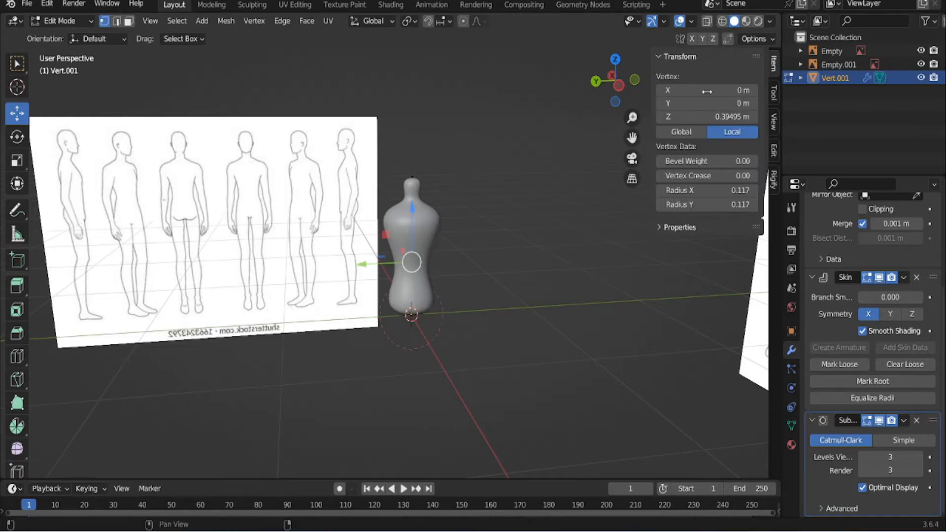
Align to the left orthographic view and turn on X-ray so the side figure shows through the torso
{"action": "key", "text": "ctrl+KP_3"}
{"action": "middle_click_drag", "start_coordinate": [444, 256], "coordinate": [441, 285]}
{"action": "left_click", "coordinate": [614, 85]}
{"action": "scroll", "coordinate": [440, 257], "scroll_direction": "up", "scroll_amount": 3}
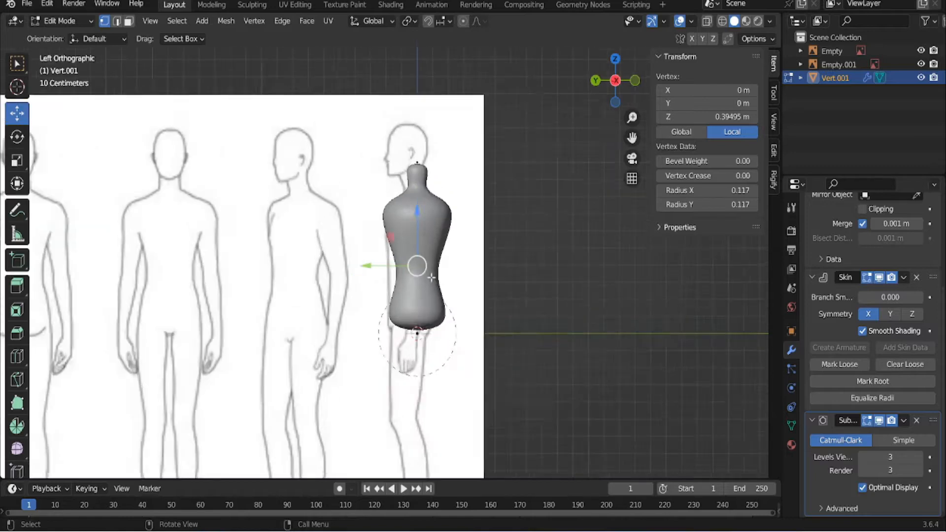
{"action": "left_click", "coordinate": [709, 21]}
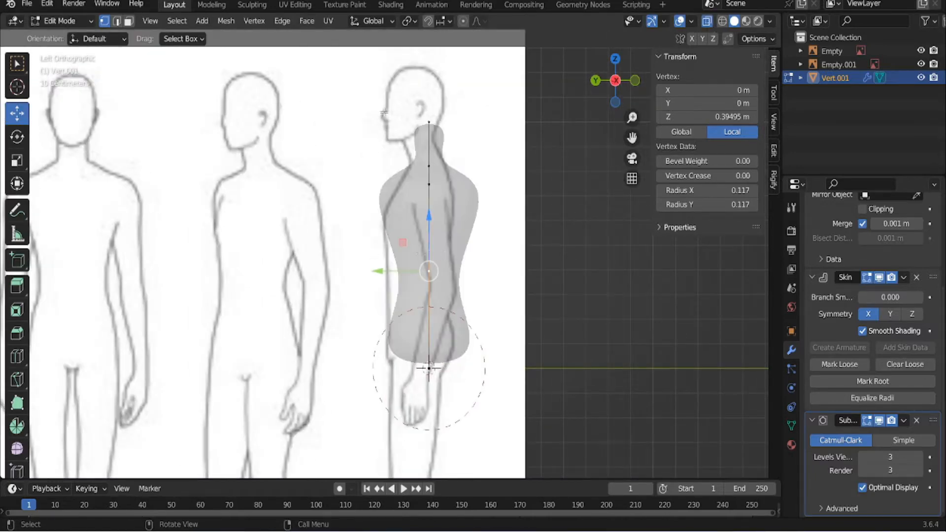
Select the bottom hip vertex and move it along Y to about 0.065 m, toward the side figure's front
{"action": "middle_click_drag", "start_coordinate": [396, 364], "coordinate": [383, 236], "text": "shift"}
{"action": "scroll", "coordinate": [384, 235], "scroll_direction": "up", "scroll_amount": 1}
{"action": "middle_click_drag", "start_coordinate": [374, 200], "coordinate": [376, 340], "text": "shift"}
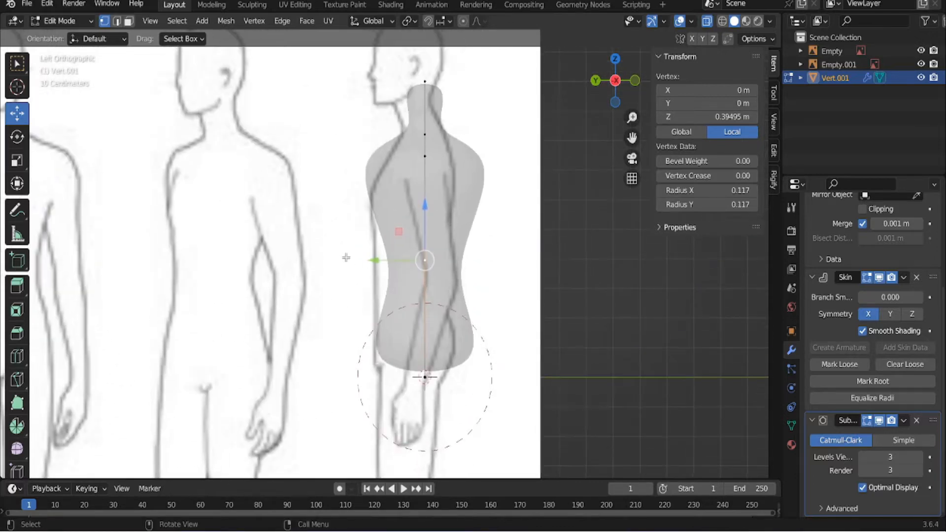
{"action": "left_click", "coordinate": [317, 223]}
{"action": "left_click_drag", "start_coordinate": [316, 220], "coordinate": [496, 340]}
{"action": "left_click", "coordinate": [309, 281]}
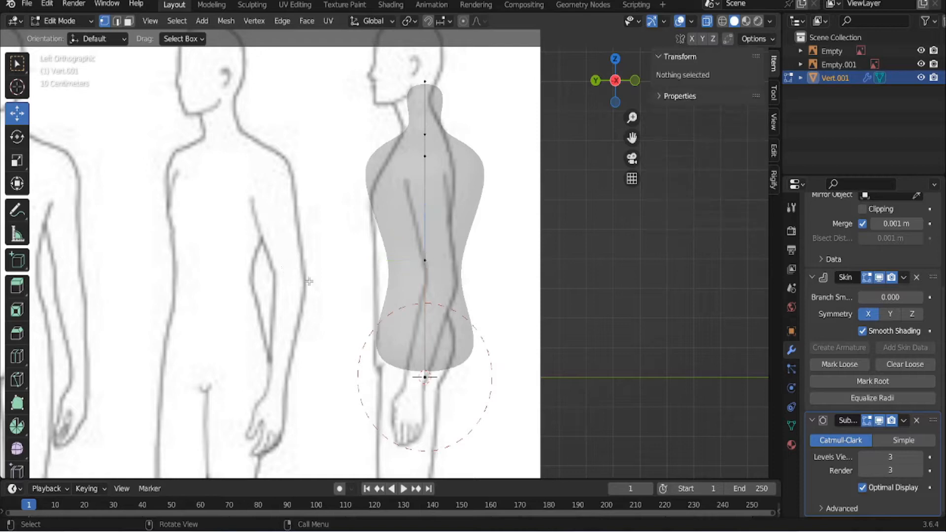
{"action": "left_click_drag", "start_coordinate": [355, 329], "coordinate": [461, 412]}
{"action": "middle_click_drag", "start_coordinate": [384, 360], "coordinate": [363, 251], "text": "shift"}
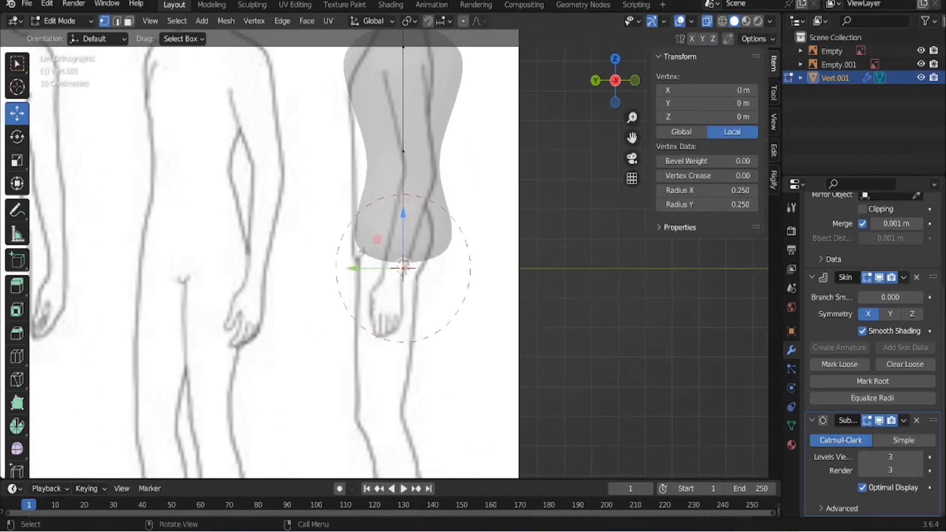
{"action": "scroll", "coordinate": [363, 251], "scroll_direction": "up", "scroll_amount": 2}
{"action": "scroll", "coordinate": [364, 232], "scroll_direction": "down", "scroll_amount": 3}
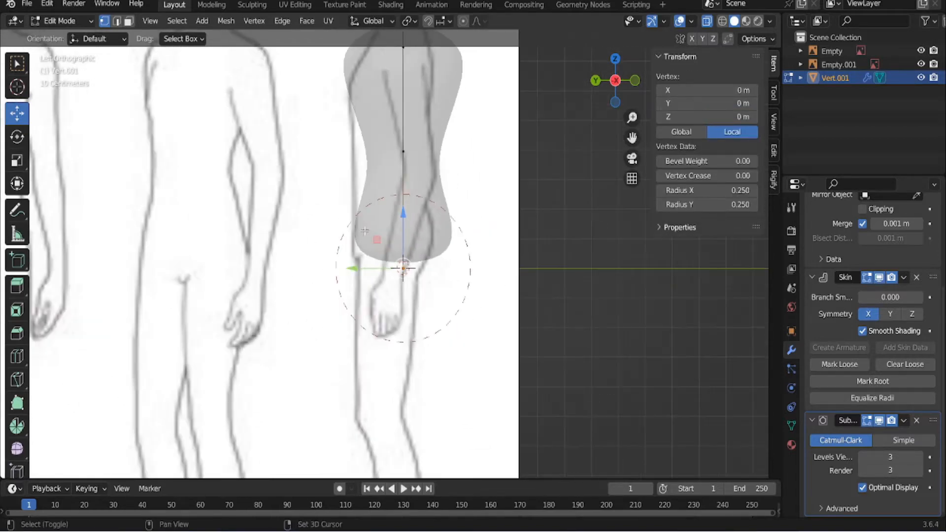
{"action": "scroll", "coordinate": [406, 271], "scroll_direction": "up", "scroll_amount": 3}
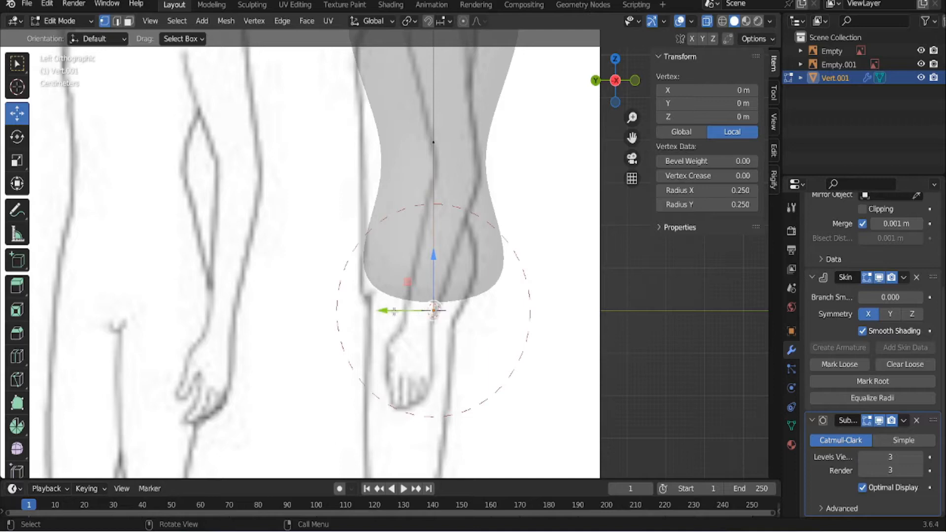
{"action": "left_click_drag", "start_coordinate": [387, 311], "coordinate": [365, 312]}
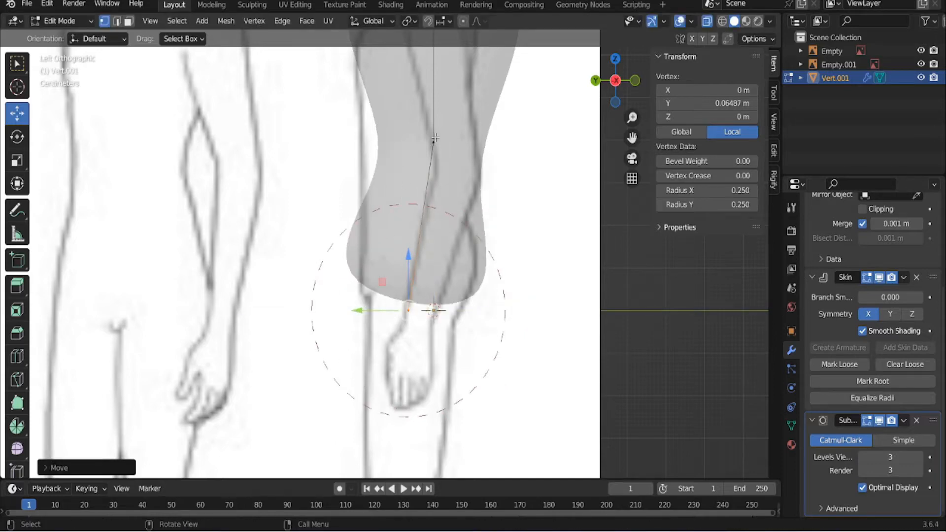
Select the waist vertex and move it along Y to about 0.053 m, inside the side figure's outline
{"action": "right_click", "coordinate": [434, 138], "text": "ctrl"}
{"action": "key", "text": "g"}
{"action": "key", "text": "y"}
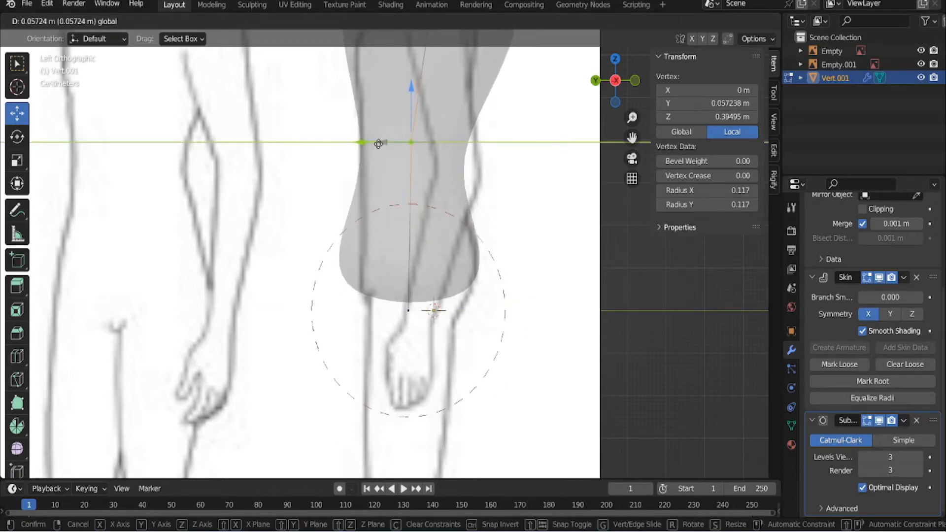
{"action": "left_click", "coordinate": [374, 144]}
Select the shoulder vertex and move it along Y to about 0.022 m
{"action": "scroll", "coordinate": [394, 246], "scroll_direction": "down", "scroll_amount": 2}
{"action": "middle_click_drag", "start_coordinate": [394, 148], "coordinate": [424, 325], "text": "shift"}
{"action": "scroll", "coordinate": [434, 326], "scroll_direction": "up", "scroll_amount": 2}
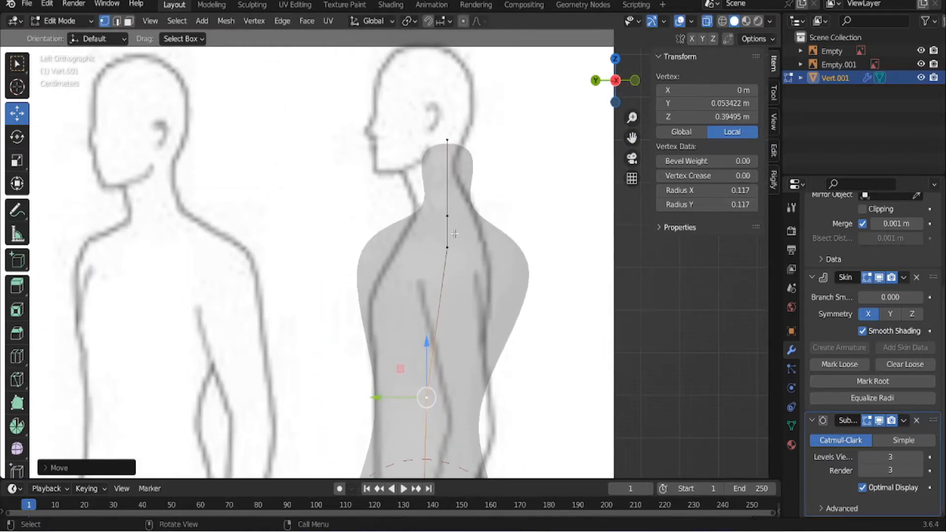
{"action": "left_click", "coordinate": [447, 247]}
{"action": "mouse_move", "coordinate": [411, 249]}
{"action": "left_mouse_down"}
{"action": "mouse_move", "coordinate": [355, 249]}
{"action": "mouse_move", "coordinate": [403, 250]}
{"action": "left_mouse_up"}
Move the top neck vertex along Y to about 0.079 m so the neck slants forward like the side figure's
{"action": "key", "text": "g"}
{"action": "key", "text": "y"}
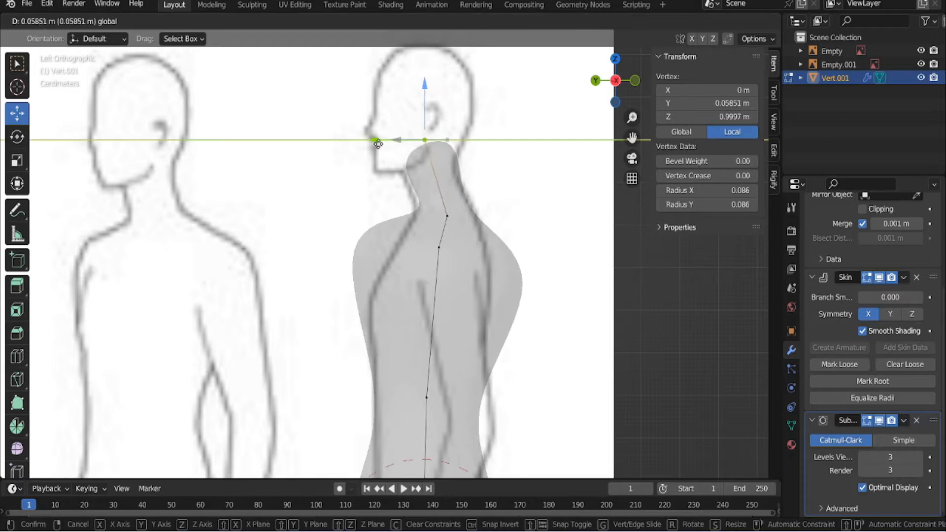
{"action": "left_click", "coordinate": [373, 142]}
{"action": "scroll", "coordinate": [376, 148], "scroll_direction": "down", "scroll_amount": 3}
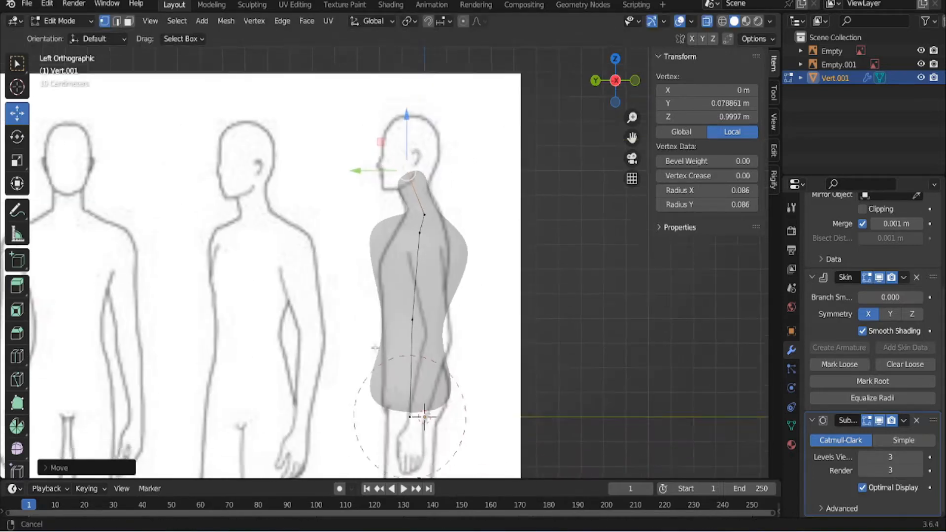
Set the bottom hip vertex's Y skin radius to 0.180 and move the vertex along Y to about 0.046 m
{"action": "scroll", "coordinate": [410, 434], "scroll_direction": "up", "scroll_amount": 3}
{"action": "left_click", "coordinate": [411, 267]}
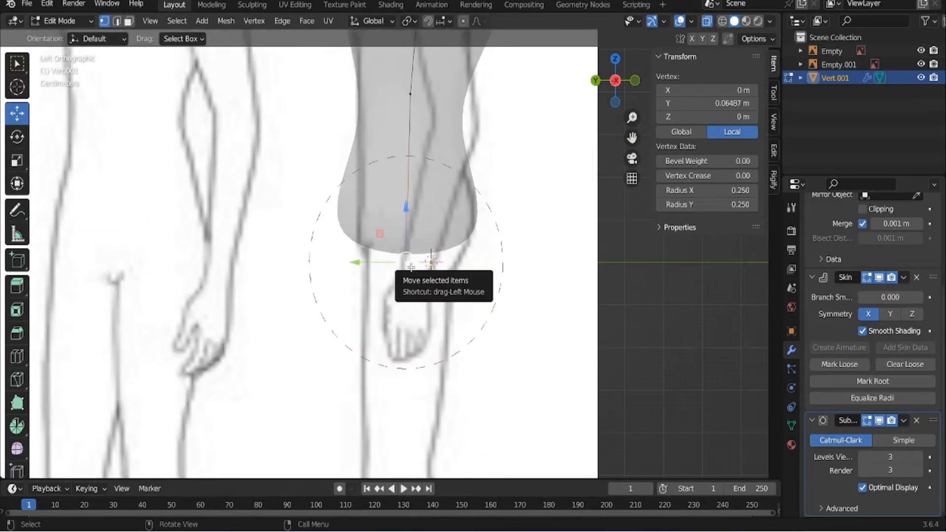
{"action": "key", "text": "BackSpace"}
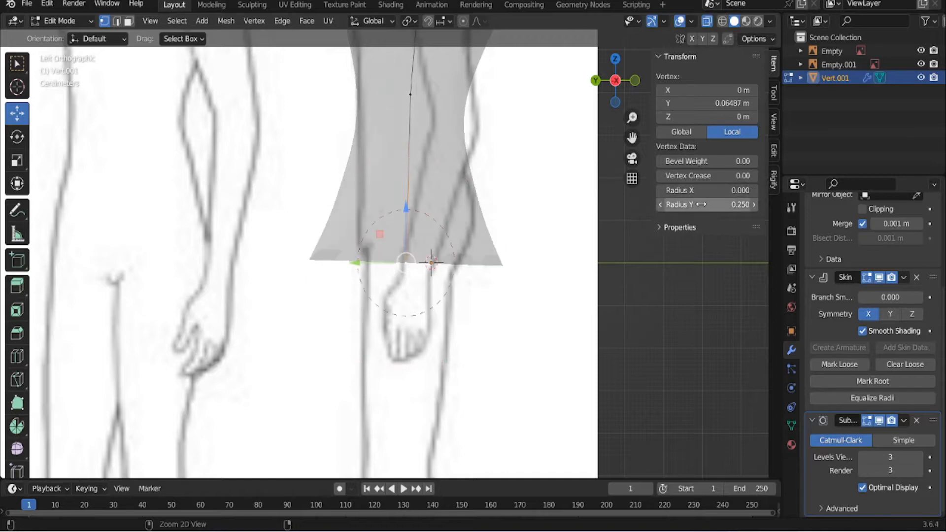
{"action": "key", "text": "ctrl+z"}
{"action": "left_click_drag", "start_coordinate": [701, 204], "coordinate": [682, 204]}
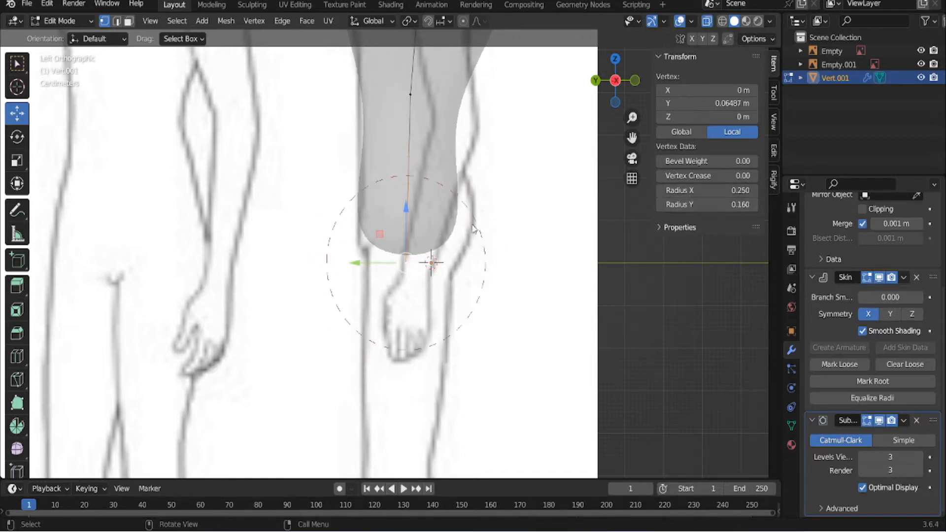
{"action": "left_click_drag", "start_coordinate": [363, 262], "coordinate": [371, 263]}
{"action": "left_click", "coordinate": [754, 204]}
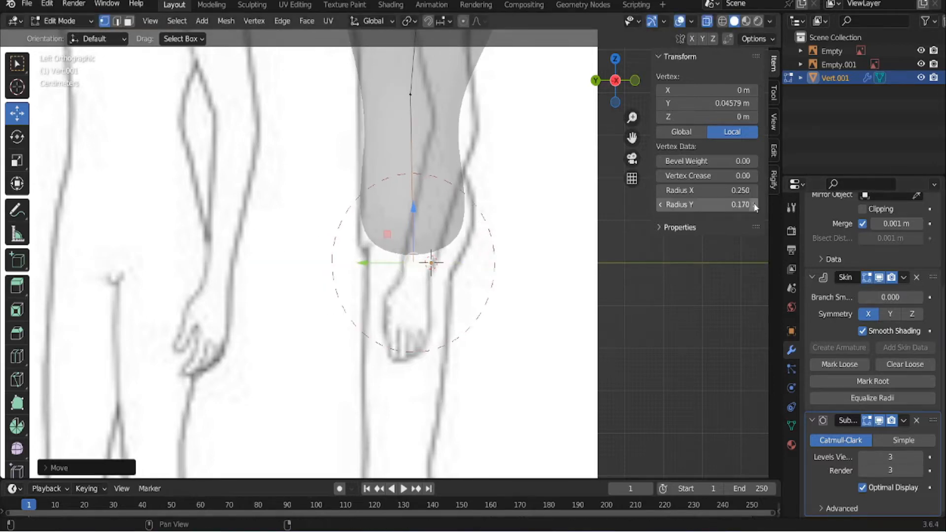
{"action": "left_click", "coordinate": [754, 205]}
Select the waist vertex and set its Y skin radius to 0.127
{"action": "scroll", "coordinate": [337, 270], "scroll_direction": "up", "scroll_amount": 5, "text": "shift"}
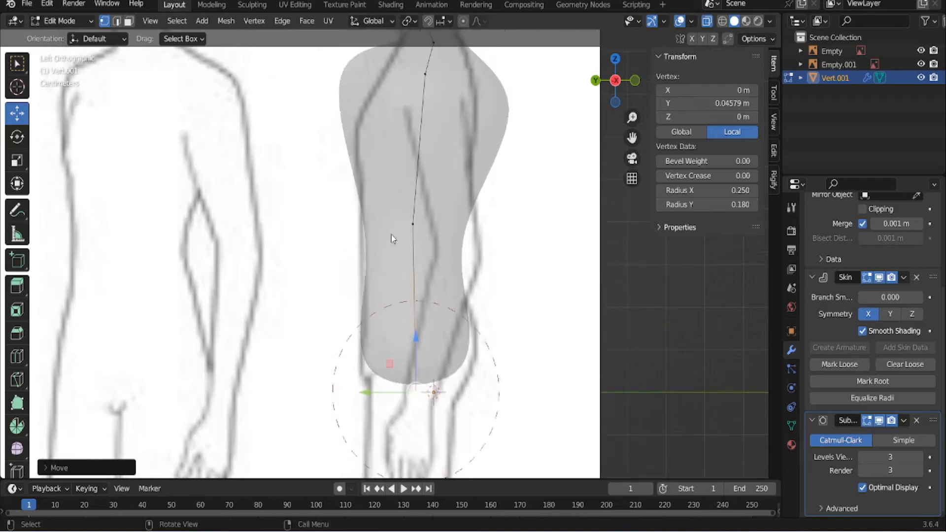
{"action": "left_click", "coordinate": [410, 225]}
{"action": "left_click", "coordinate": [754, 205]}
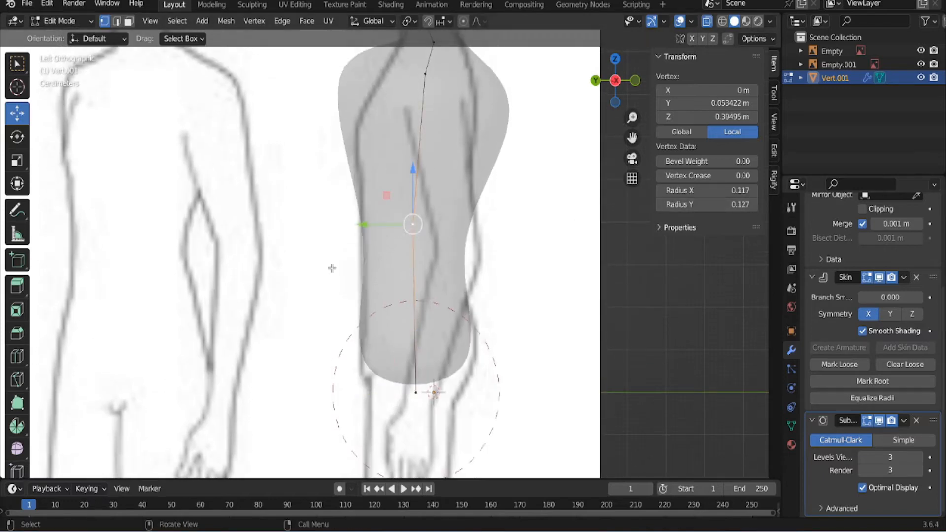
Flatten the shoulder vertex to a Y skin radius of 0.159 and move it along Y to about 0.013 m
{"action": "middle_click_drag", "start_coordinate": [326, 206], "coordinate": [329, 302], "text": "shift"}
{"action": "left_click", "coordinate": [431, 177]}
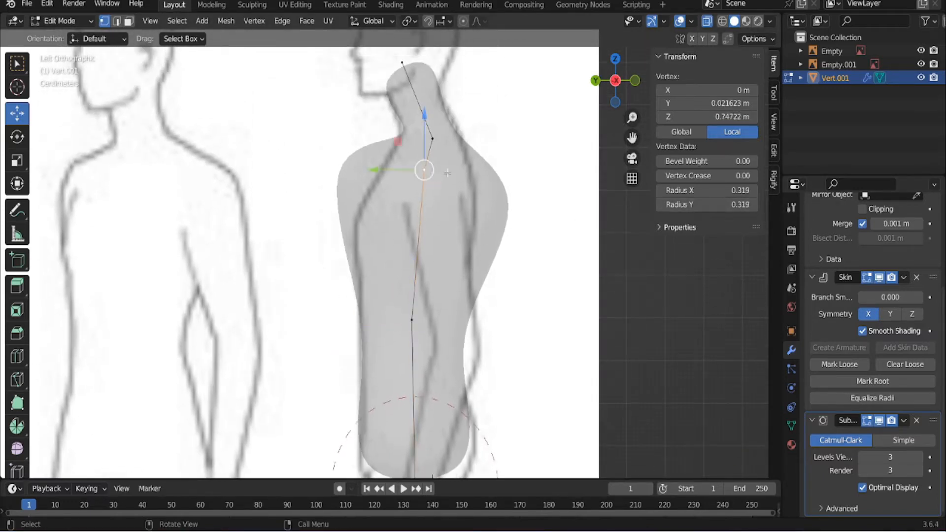
{"action": "left_click_drag", "start_coordinate": [699, 208], "coordinate": [665, 208]}
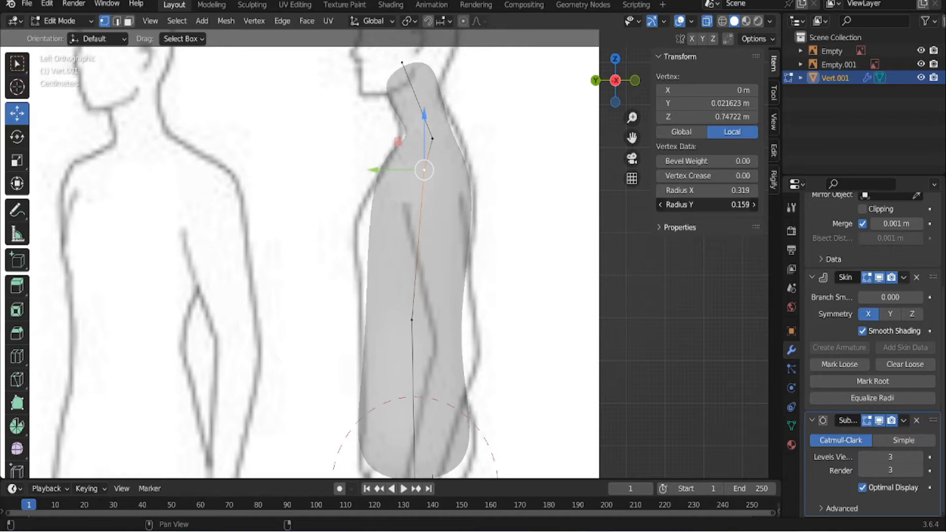
{"action": "left_click_drag", "start_coordinate": [374, 179], "coordinate": [380, 178]}
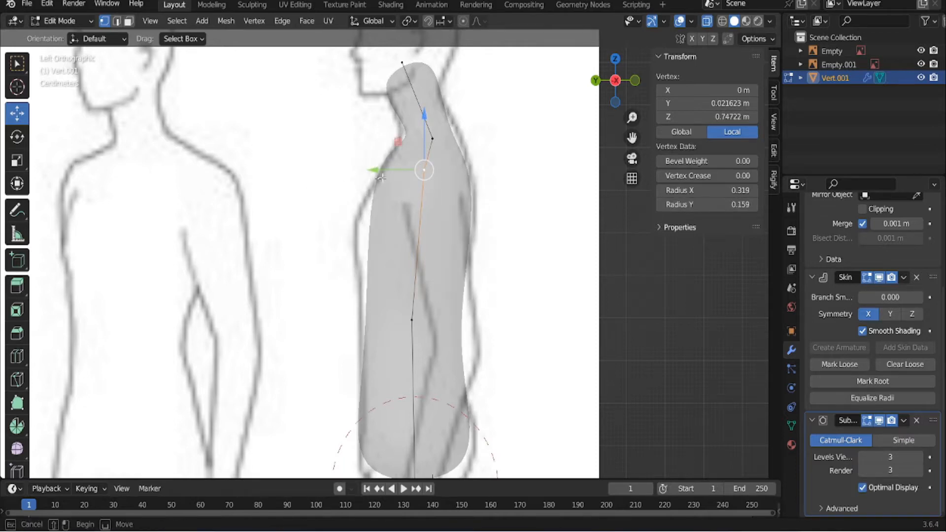
{"action": "left_click", "coordinate": [390, 176]}
{"action": "left_click", "coordinate": [420, 180]}
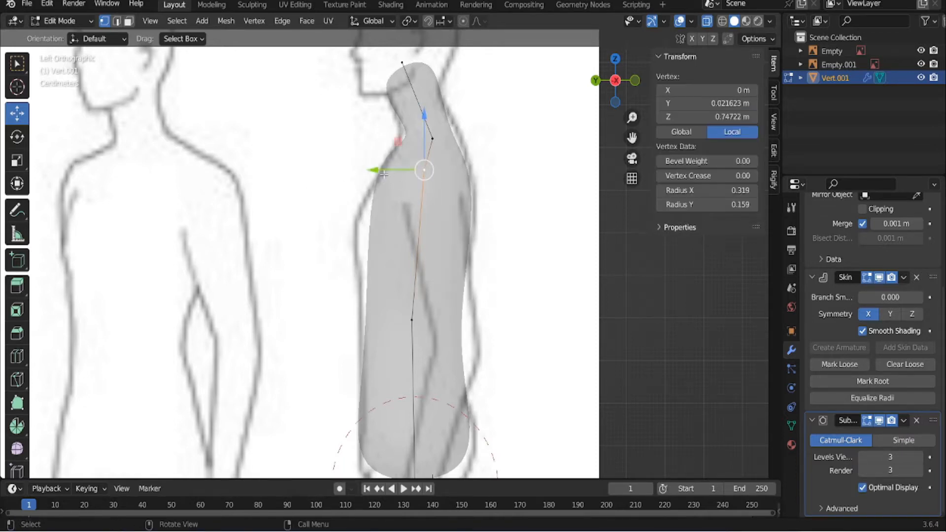
{"action": "left_click_drag", "start_coordinate": [372, 172], "coordinate": [377, 178]}
Nudge the middle neck vertex along Y to about -0.001 m and set its Y skin radius to 0.084
{"action": "left_click", "coordinate": [432, 139]}
{"action": "scroll", "coordinate": [394, 210], "scroll_direction": "up", "scroll_amount": 3, "text": "ctrl"}
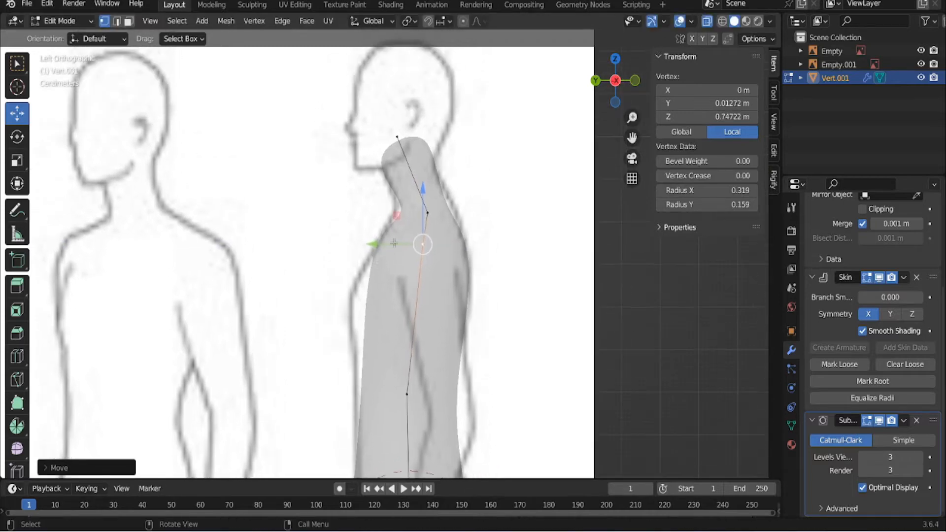
{"action": "left_click_drag", "start_coordinate": [380, 210], "coordinate": [379, 210]}
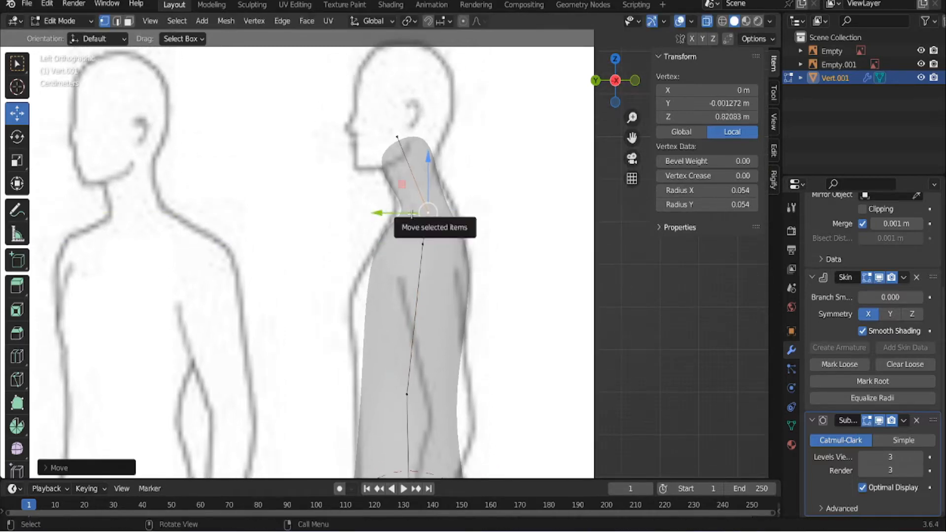
{"action": "scroll", "coordinate": [394, 212], "scroll_direction": "up", "scroll_amount": 2}
{"action": "left_click_drag", "start_coordinate": [709, 208], "coordinate": [723, 208]}
In the back view, extrude the upper chest vertex outward to form a shoulder vertex at about X -0.249 m, Z 0.679 m
{"action": "scroll", "coordinate": [281, 302], "scroll_direction": "down", "scroll_amount": 5}
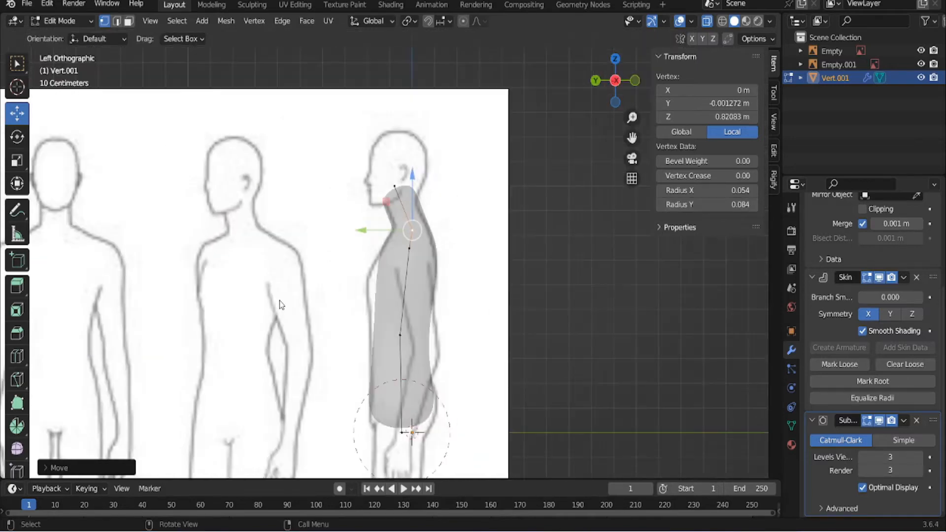
{"action": "middle_click_drag", "start_coordinate": [281, 302], "coordinate": [490, 297]}
{"action": "left_click", "coordinate": [616, 82]}
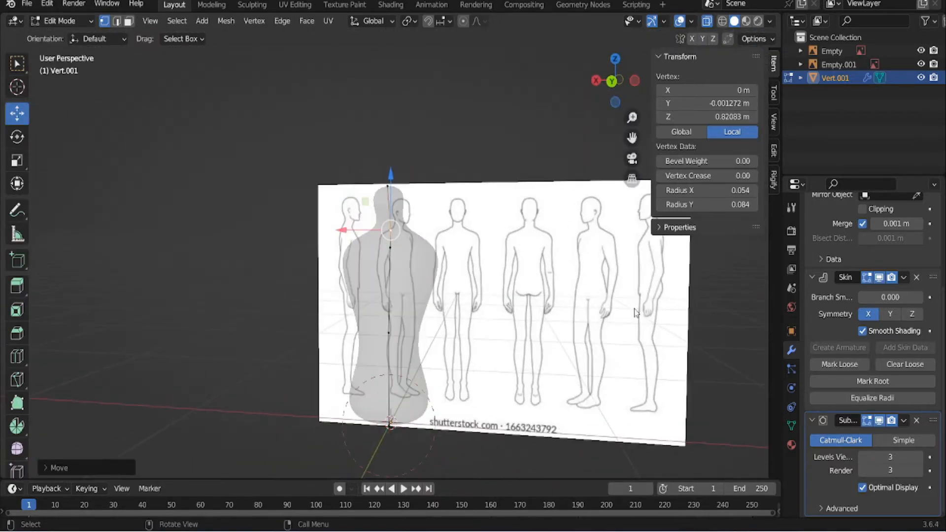
{"action": "left_click", "coordinate": [611, 81]}
{"action": "scroll", "coordinate": [425, 272], "scroll_direction": "up", "scroll_amount": 2}
{"action": "scroll", "coordinate": [373, 255], "scroll_direction": "down", "scroll_amount": 1}
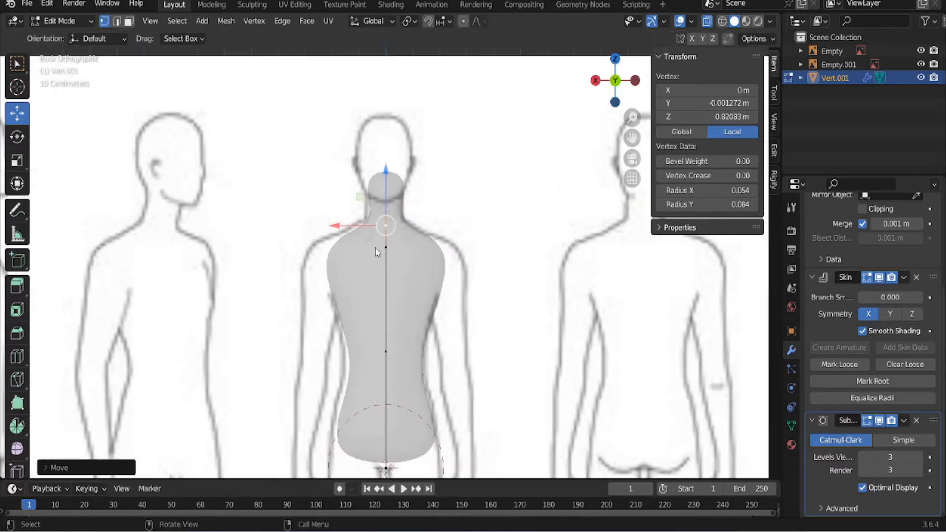
{"action": "left_click", "coordinate": [386, 277]}
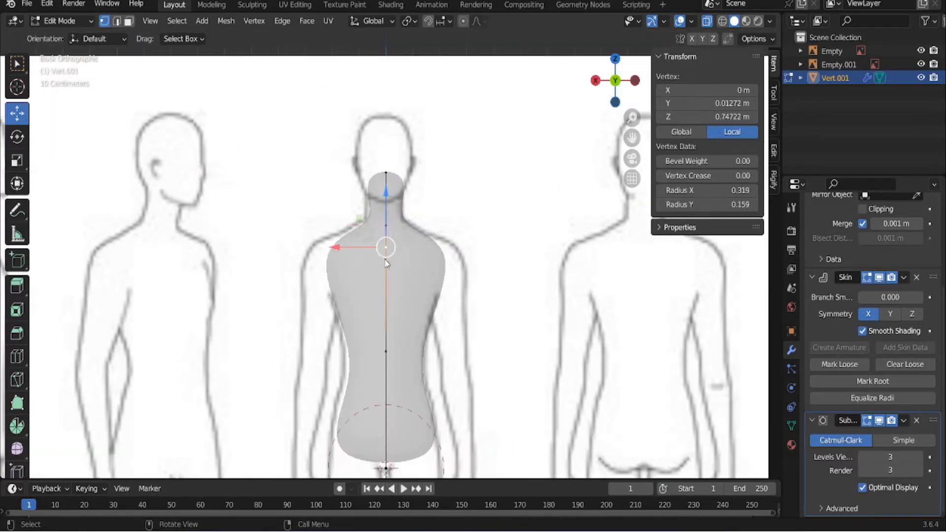
{"action": "middle_click_drag", "start_coordinate": [386, 277], "coordinate": [382, 244]}
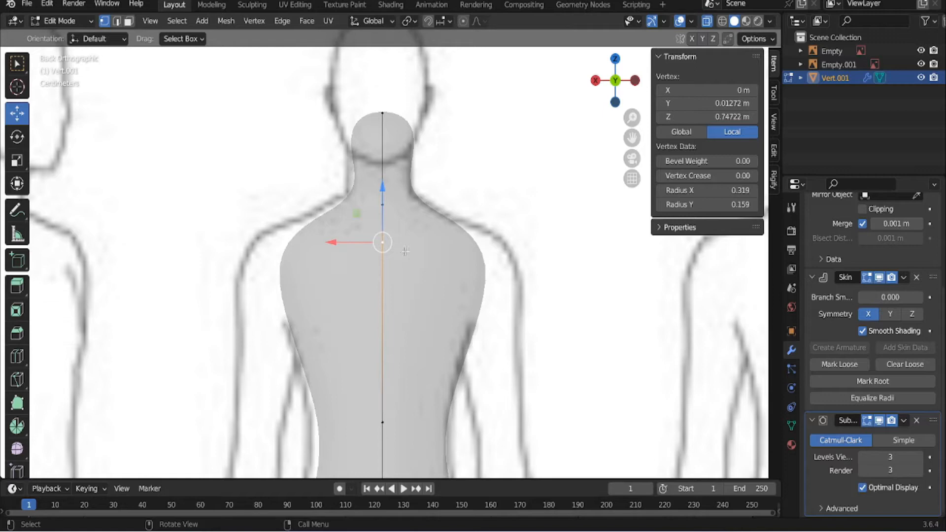
{"action": "key", "text": "g"}
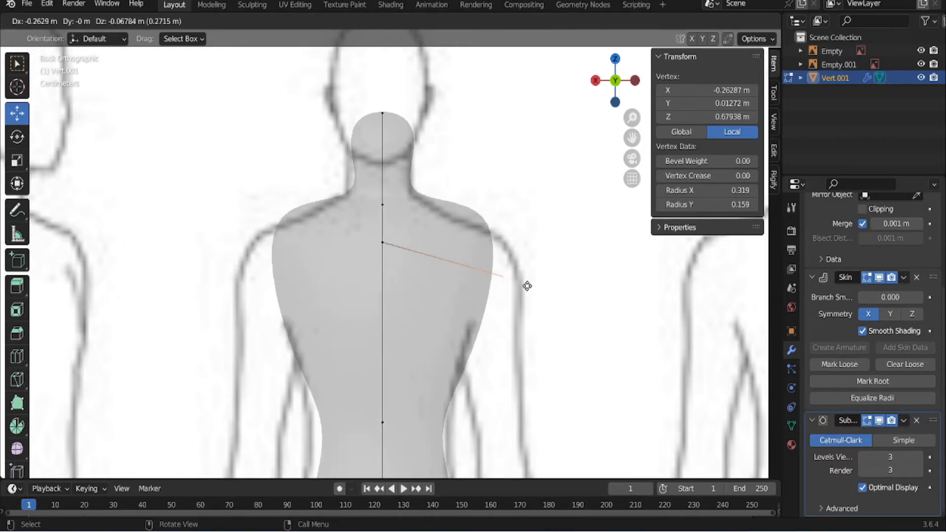
{"action": "left_click", "coordinate": [521, 286]}
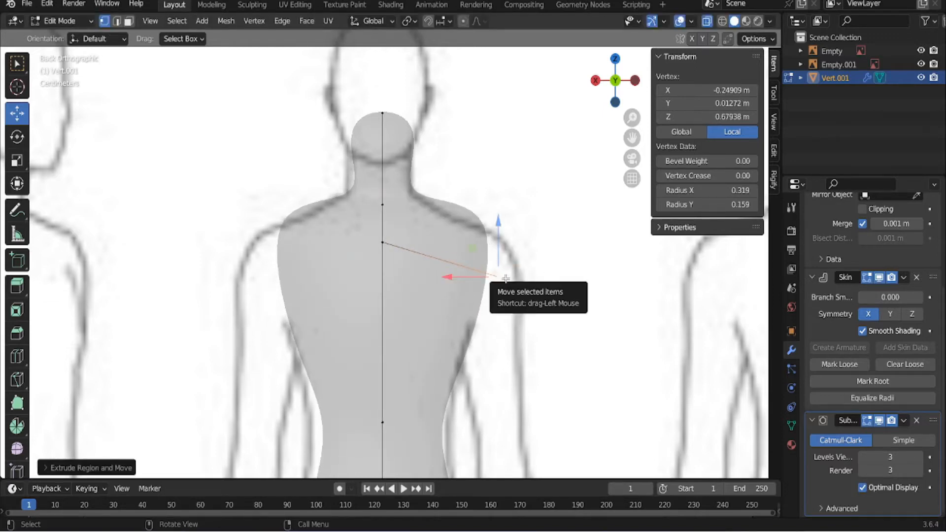
Extrude the shoulder vertex down along the arm to the wrist, at about X -0.295 m, Z -0.029 m
{"action": "scroll", "coordinate": [503, 281], "scroll_direction": "down", "scroll_amount": 5}
{"action": "scroll", "coordinate": [458, 178], "scroll_direction": "up", "scroll_amount": 3}
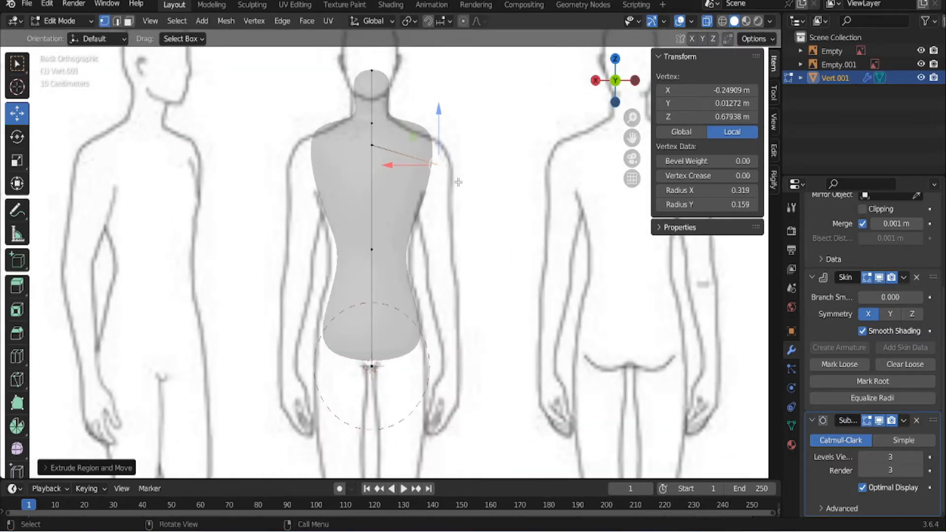
{"action": "key", "text": "e"}
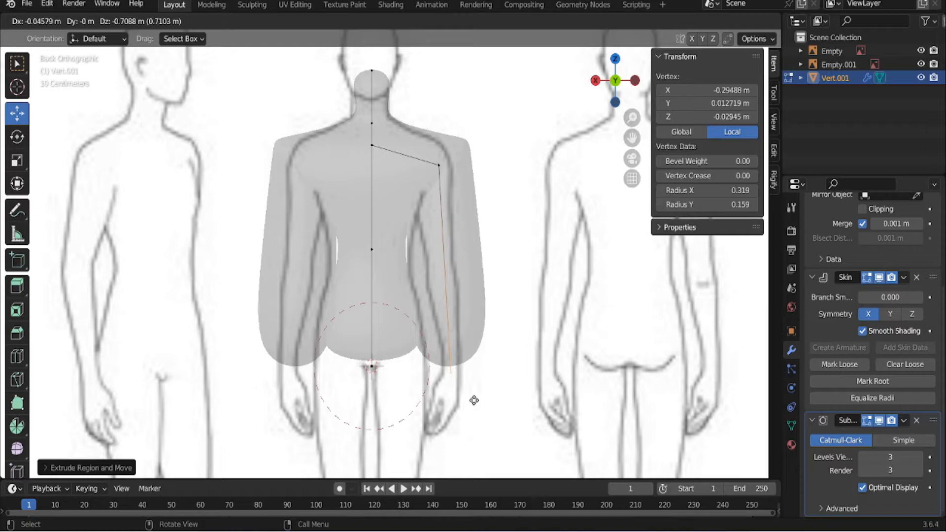
{"action": "left_click", "coordinate": [474, 400]}
Select the torso and neck vertices and move them along Y to a median of about -1.107 m, clear of the arm
{"action": "scroll", "coordinate": [474, 401], "scroll_direction": "down", "scroll_amount": 4}
{"action": "middle_click_drag", "start_coordinate": [438, 283], "coordinate": [356, 142]}
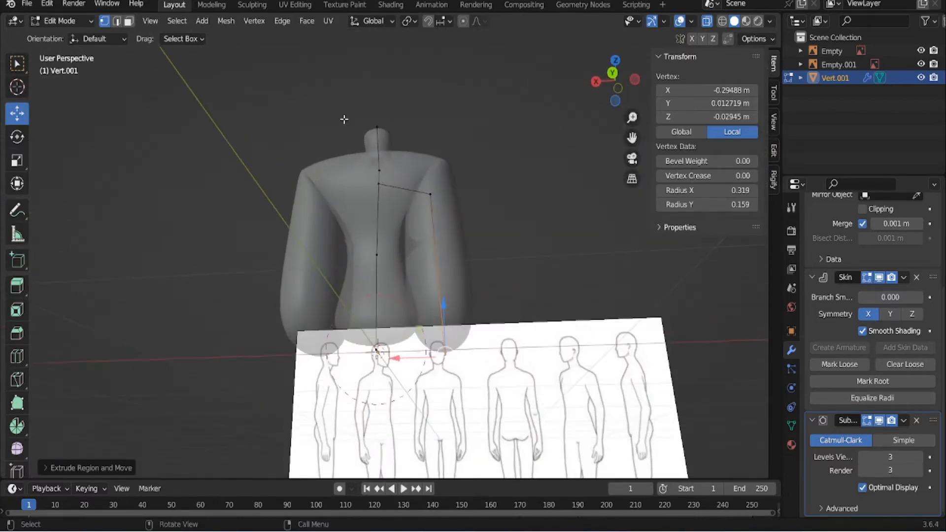
{"action": "left_click_drag", "start_coordinate": [337, 86], "coordinate": [407, 269]}
{"action": "middle_click_drag", "start_coordinate": [345, 291], "coordinate": [263, 295]}
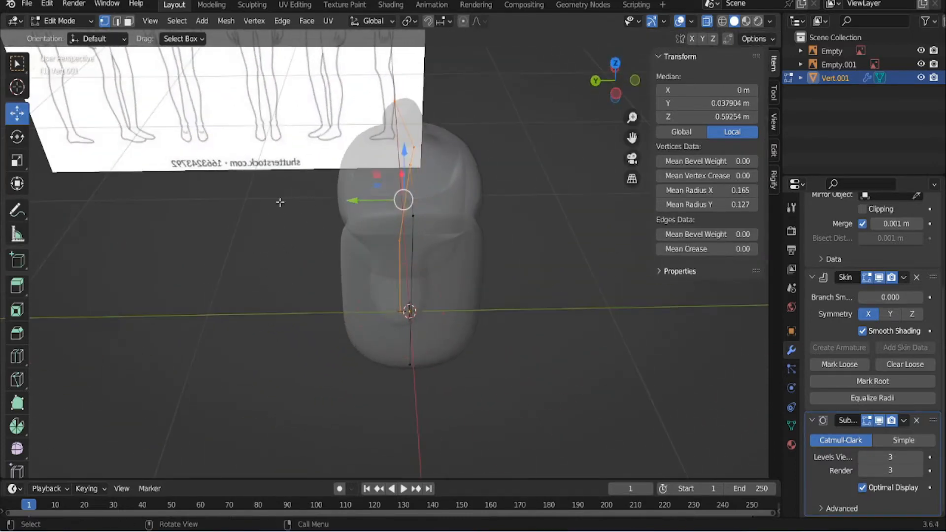
{"action": "middle_click_drag", "start_coordinate": [295, 198], "coordinate": [427, 232]}
{"action": "left_click_drag", "start_coordinate": [271, 139], "coordinate": [395, 327]}
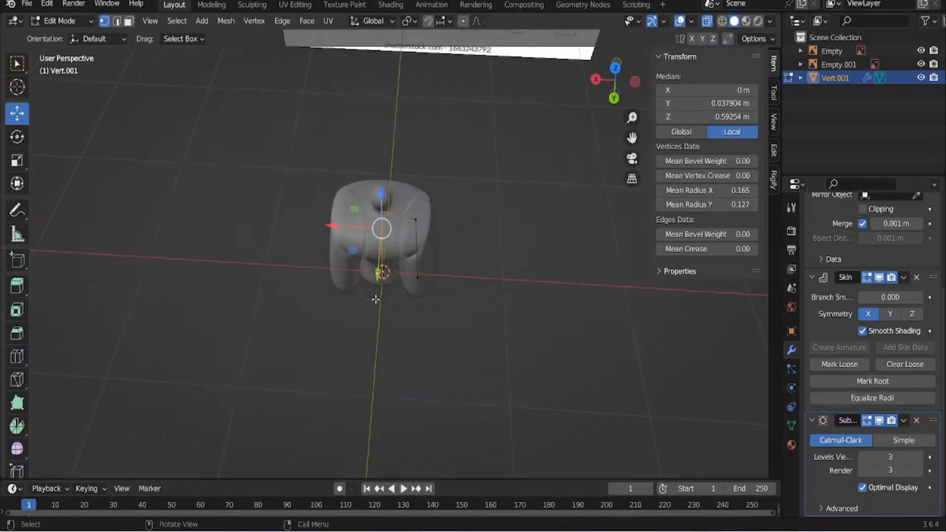
{"action": "middle_click_drag", "start_coordinate": [374, 284], "coordinate": [324, 263]}
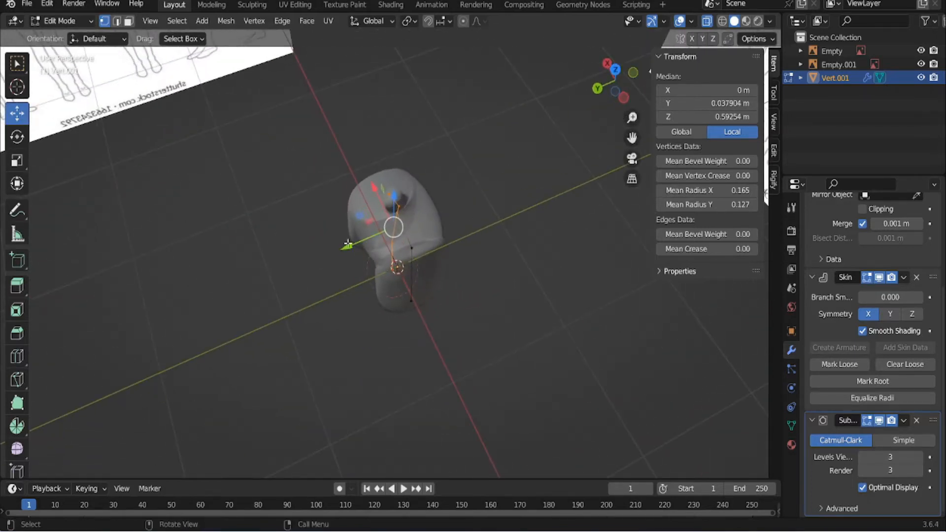
{"action": "left_click_drag", "start_coordinate": [347, 248], "coordinate": [493, 227]}
{"action": "middle_click_drag", "start_coordinate": [493, 227], "coordinate": [626, 173]}
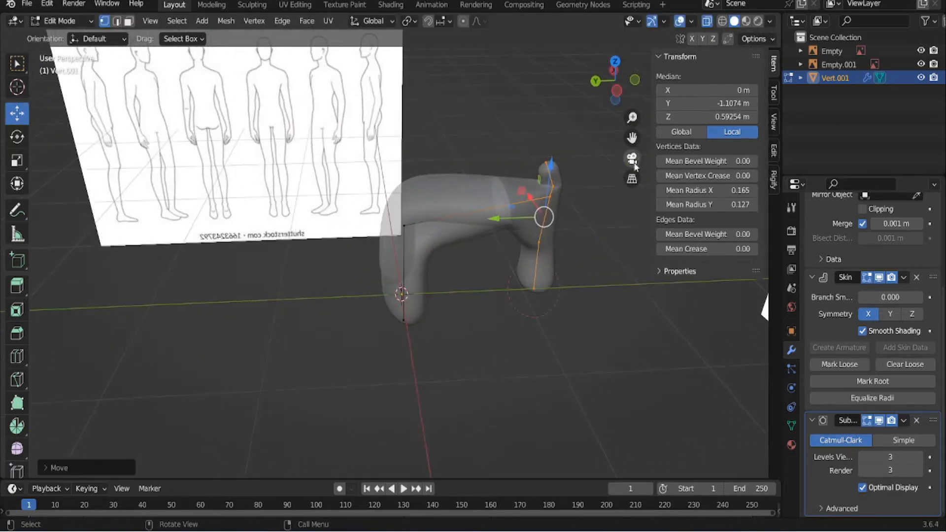
{"action": "left_click", "coordinate": [617, 90]}
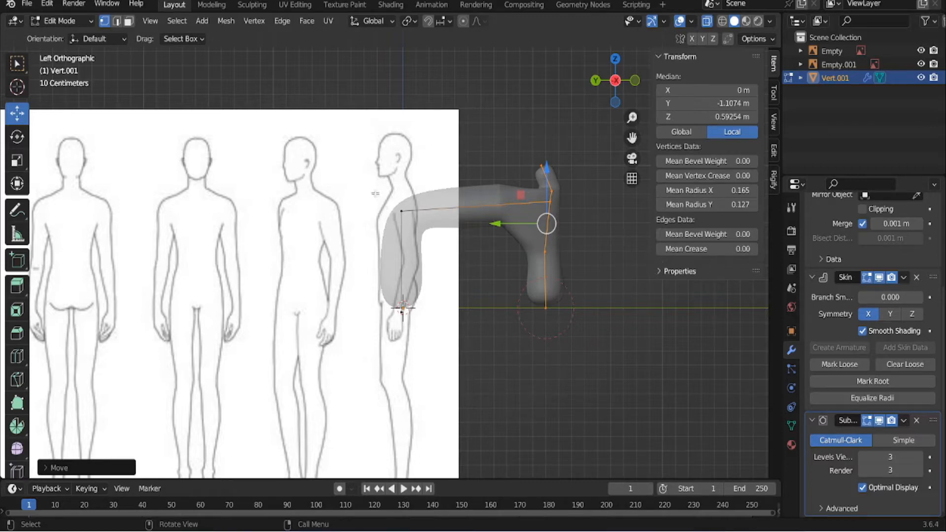
{"action": "scroll", "coordinate": [399, 261], "scroll_direction": "up", "scroll_amount": 2}
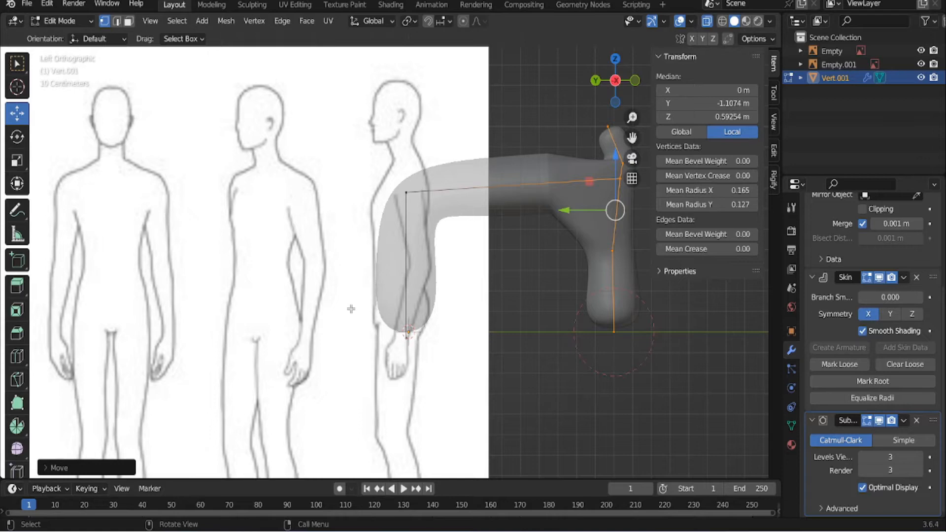
In the back view, select the two arm vertices and set their mean X and Y skin radii to 0.250
{"action": "left_click", "coordinate": [595, 80]}
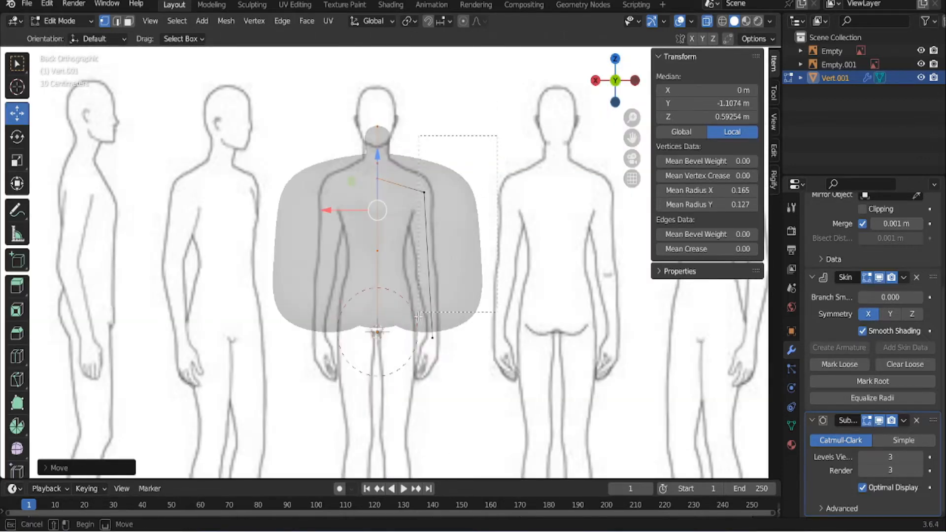
{"action": "left_click", "coordinate": [429, 276]}
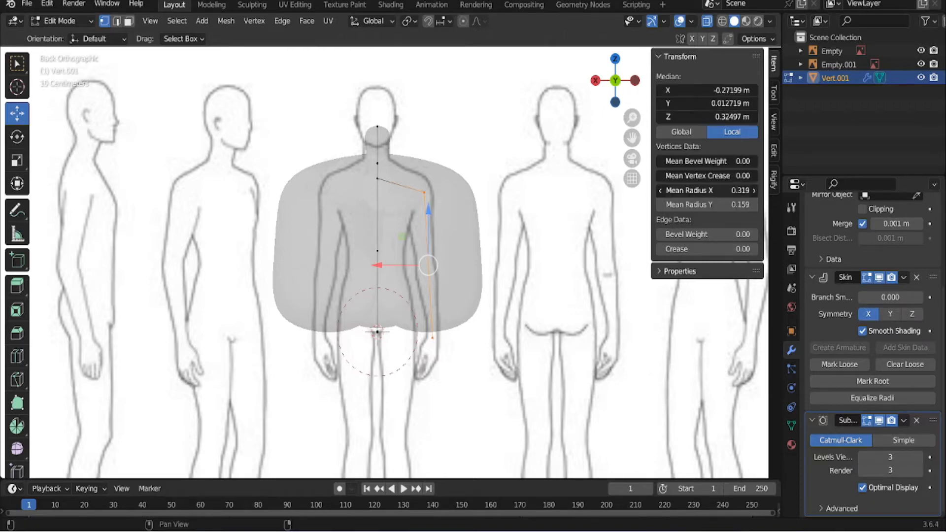
{"action": "left_click_drag", "start_coordinate": [699, 206], "coordinate": [700, 191]}
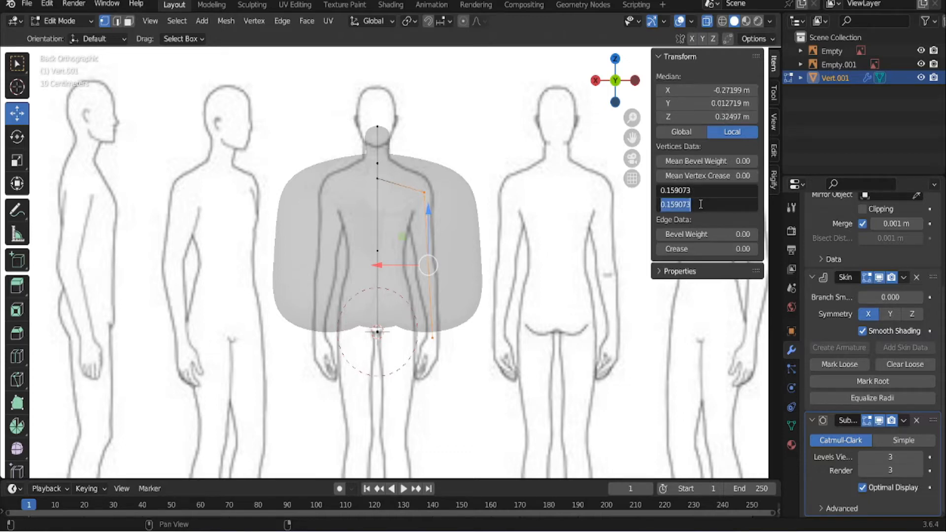
{"action": "key", "text": "BackSpace"}
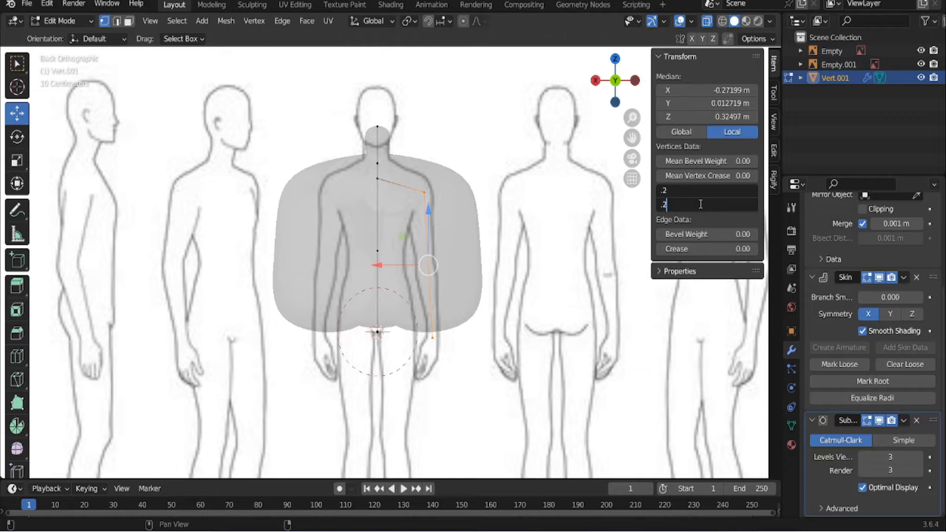
{"action": "key", "text": "Return"}
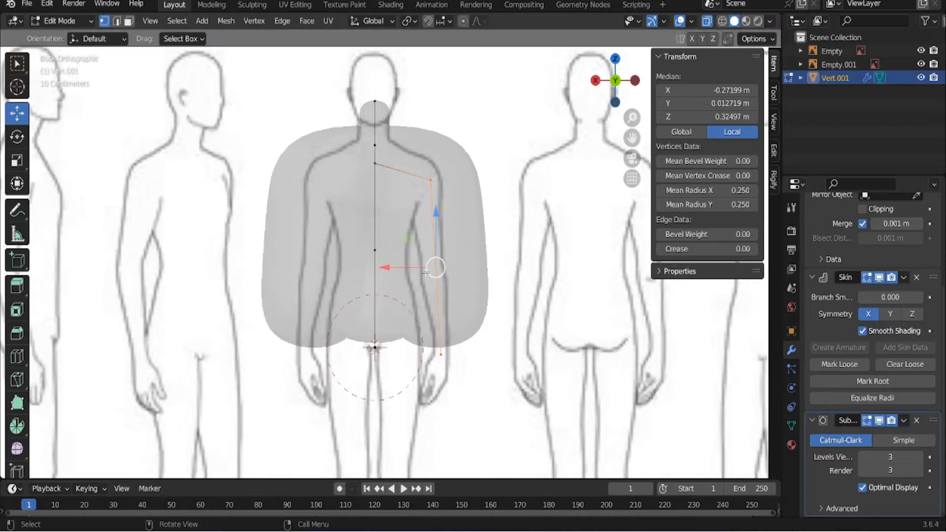
Shrink the skin of both arm vertices to a mean radius of about 0.033
{"action": "scroll", "coordinate": [432, 269], "scroll_direction": "up", "scroll_amount": 2}
{"action": "key", "text": "ctrl+a"}
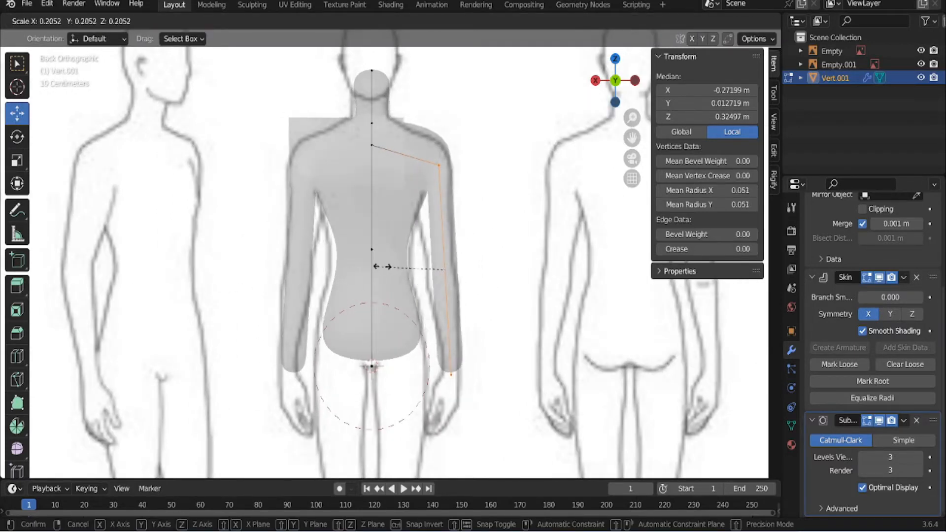
{"action": "left_click", "coordinate": [402, 265]}
{"action": "scroll", "coordinate": [456, 470], "scroll_direction": "up", "scroll_amount": 3}
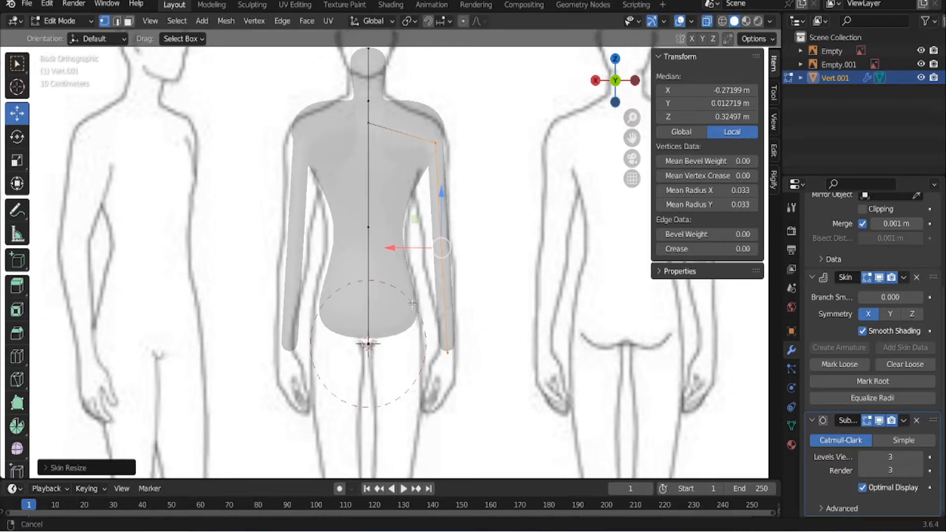
Select the shoulder vertex of the arm and move it to about X -0.252 m, Z 0.670 m
{"action": "left_click", "coordinate": [450, 302]}
{"action": "middle_click_drag", "start_coordinate": [454, 302], "coordinate": [412, 73], "text": "shift"}
{"action": "scroll", "coordinate": [409, 209], "scroll_direction": "down", "scroll_amount": 4}
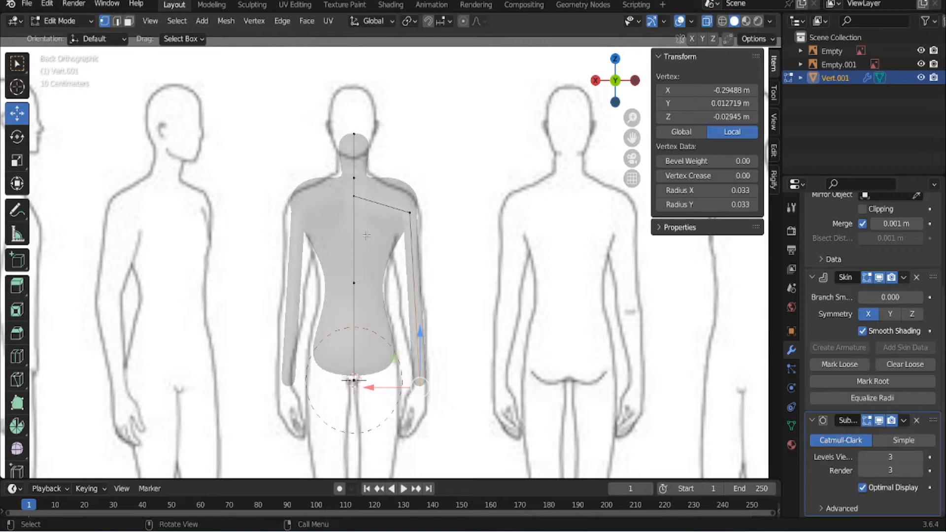
{"action": "left_click", "coordinate": [415, 215]}
{"action": "scroll", "coordinate": [417, 186], "scroll_direction": "up", "scroll_amount": 4}
{"action": "key", "text": "g"}
{"action": "key", "text": "x"}
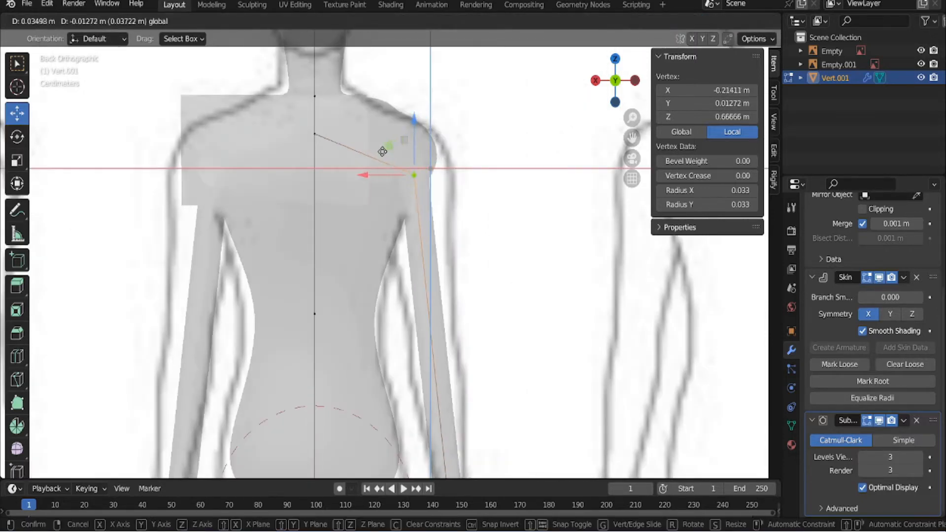
{"action": "left_click", "coordinate": [401, 143]}
Enlarge the arm's shoulder vertex skin radius to about 0.048 and move the vertex to about X -0.243 m, Z 0.641 m
{"action": "key", "text": "ctrl+a"}
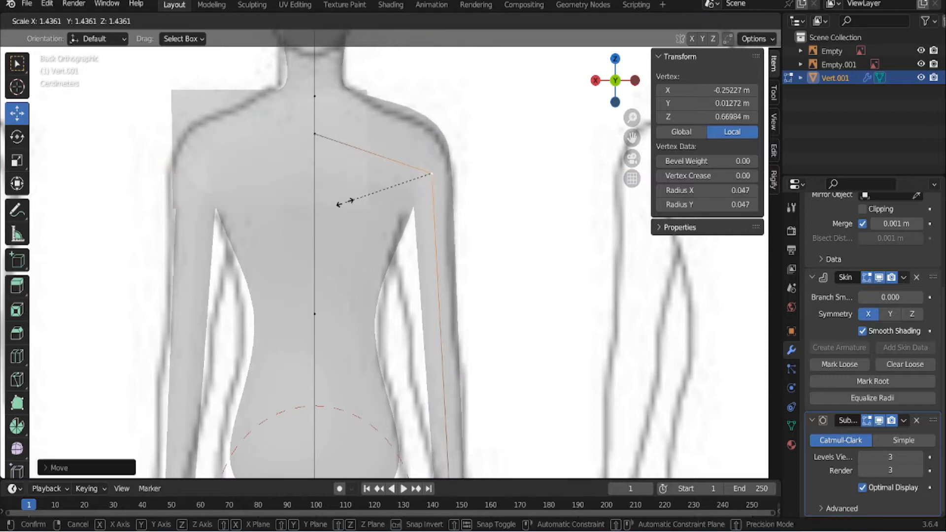
{"action": "left_click", "coordinate": [350, 199]}
{"action": "key", "text": "alt+a"}
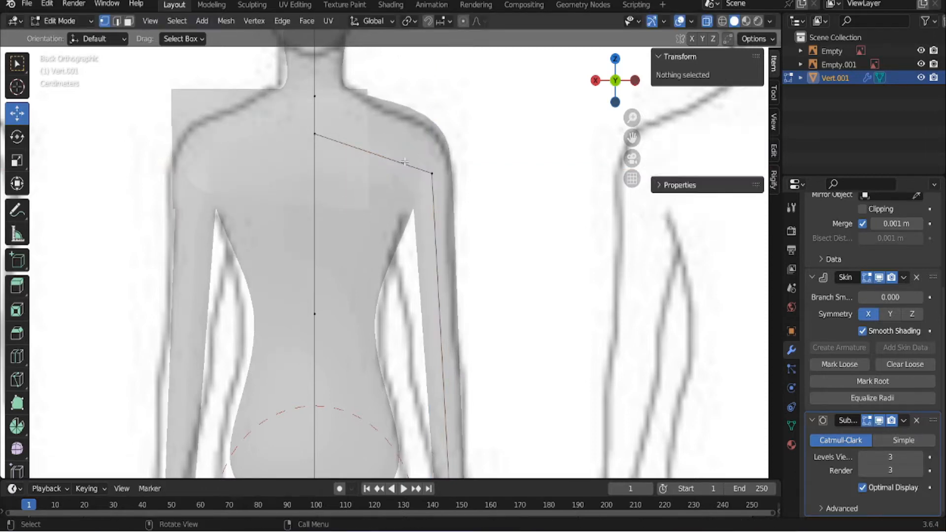
{"action": "key", "text": "ctrl+z"}
{"action": "key", "text": "g"}
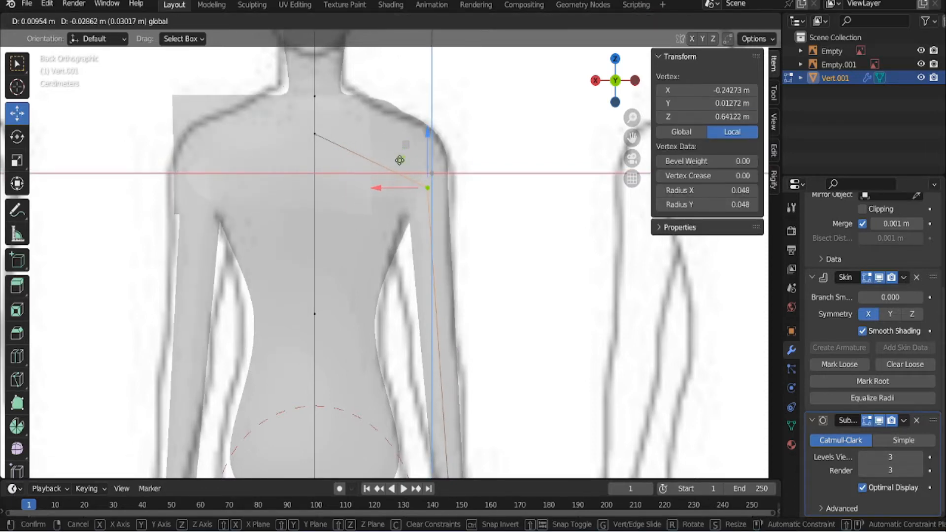
{"action": "left_click", "coordinate": [399, 159]}
Select both arm vertices and subdivide the edge between them to add an elbow vertex
{"action": "scroll", "coordinate": [400, 158], "scroll_direction": "down", "scroll_amount": 4}
{"action": "middle_click_drag", "start_coordinate": [403, 226], "coordinate": [403, 194], "text": "shift"}
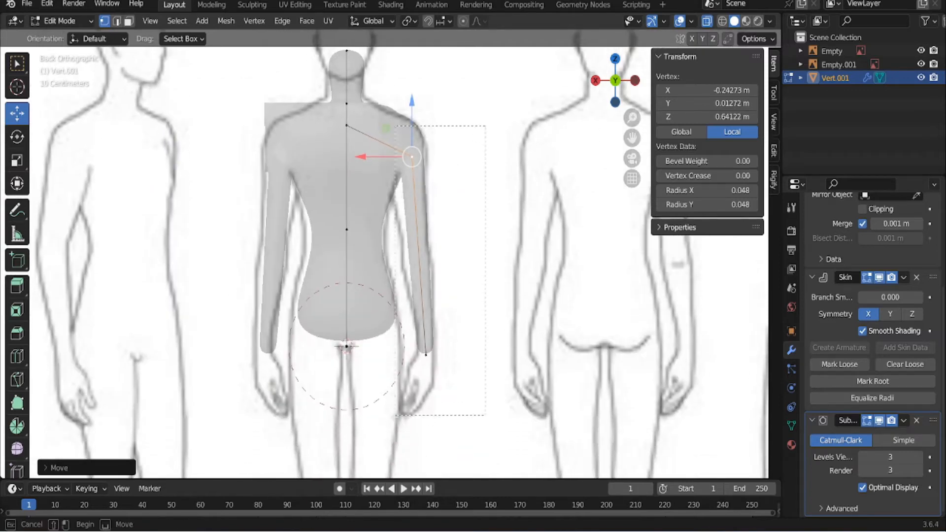
{"action": "left_click", "coordinate": [398, 362], "text": "shift"}
{"action": "right_click", "coordinate": [418, 264]}
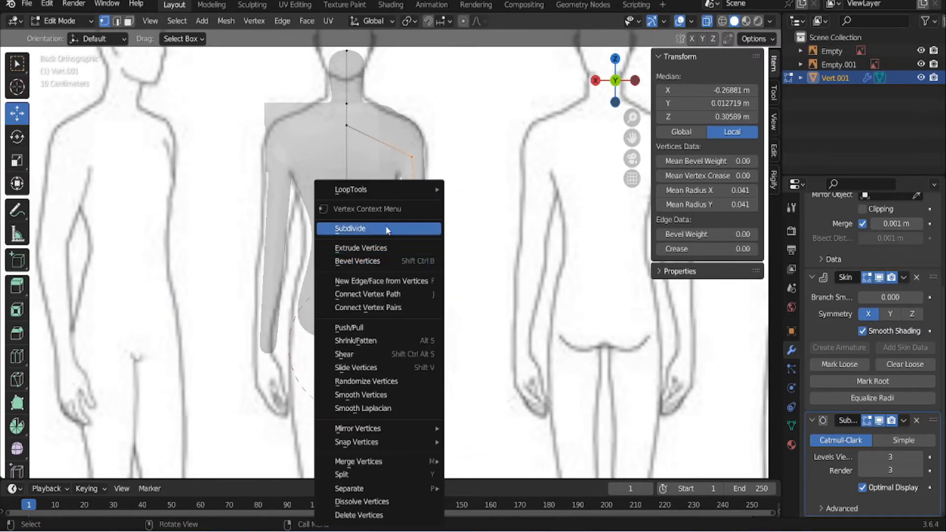
{"action": "left_click", "coordinate": [422, 226]}
Select the middle arm vertex and move it to the reference elbow, at about X -0.252 m, Z 0.354 m
{"action": "scroll", "coordinate": [429, 266], "scroll_direction": "up", "scroll_amount": 3}
{"action": "left_click", "coordinate": [439, 257]}
{"action": "key", "text": "g"}
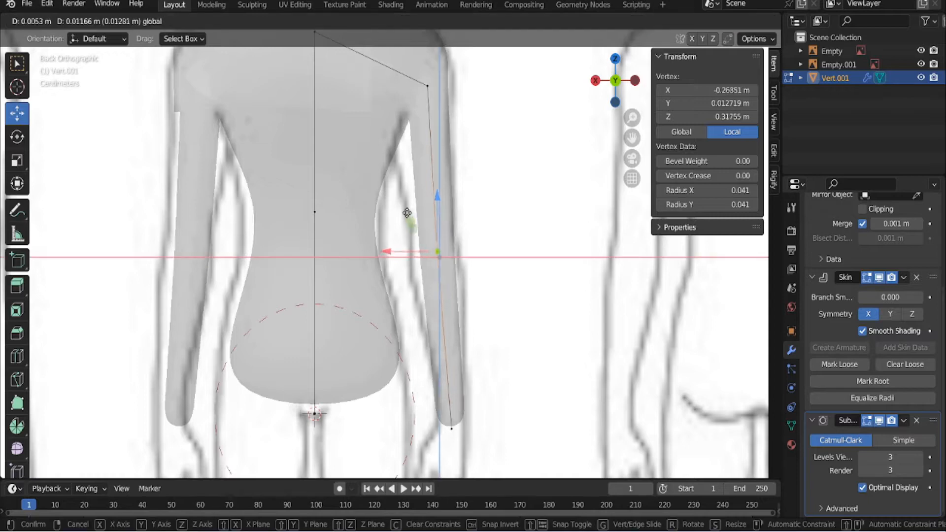
{"action": "left_click", "coordinate": [404, 202]}
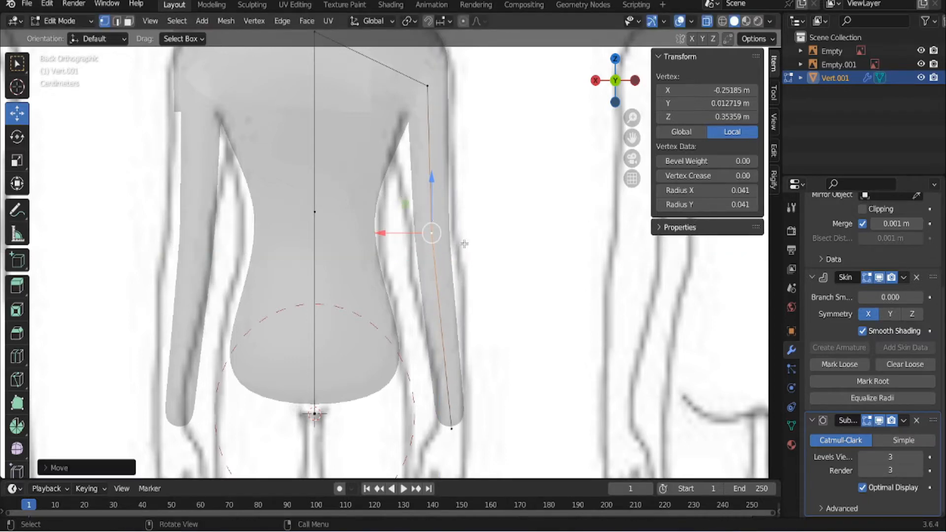
Enlarge the elbow vertex's skin radius to about 0.050
{"action": "left_click", "coordinate": [555, 197]}
{"action": "left_click", "coordinate": [431, 232]}
{"action": "key", "text": "ctrl+a"}
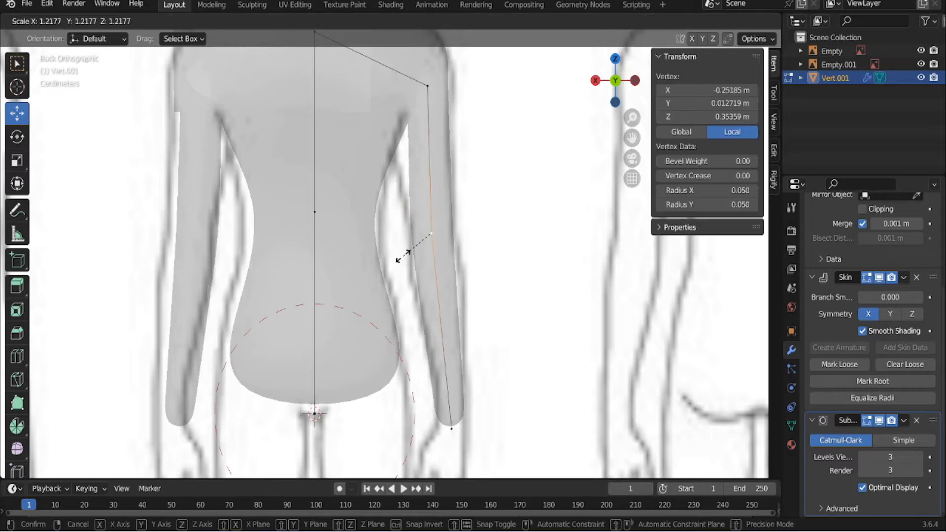
{"action": "left_click", "coordinate": [403, 254]}
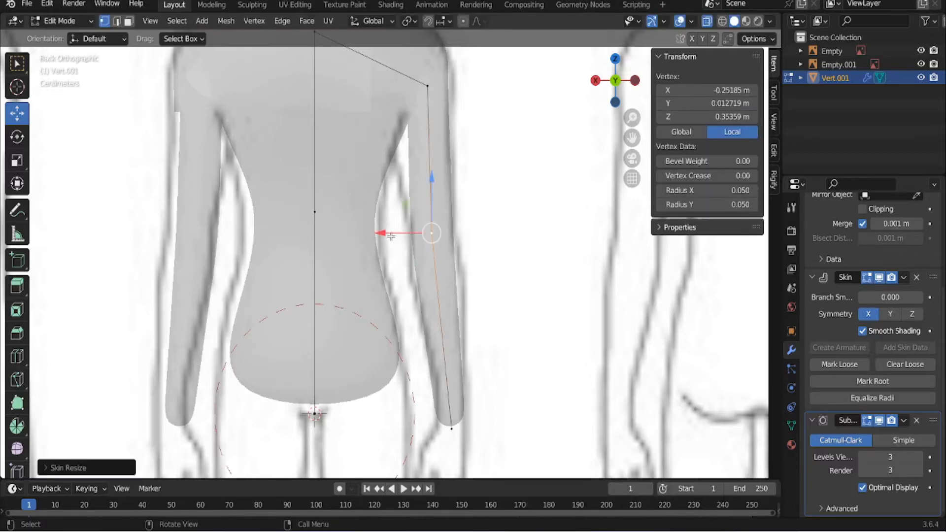
{"action": "left_click_drag", "start_coordinate": [391, 236], "coordinate": [389, 237]}
{"action": "key", "text": "ctrl+a"}
{"action": "left_click", "coordinate": [360, 275]}
Select the elbow and wrist vertices and subdivide the forearm edge between them
{"action": "left_click_drag", "start_coordinate": [372, 185], "coordinate": [391, 216]}
{"action": "left_click_drag", "start_coordinate": [499, 445], "coordinate": [500, 446]}
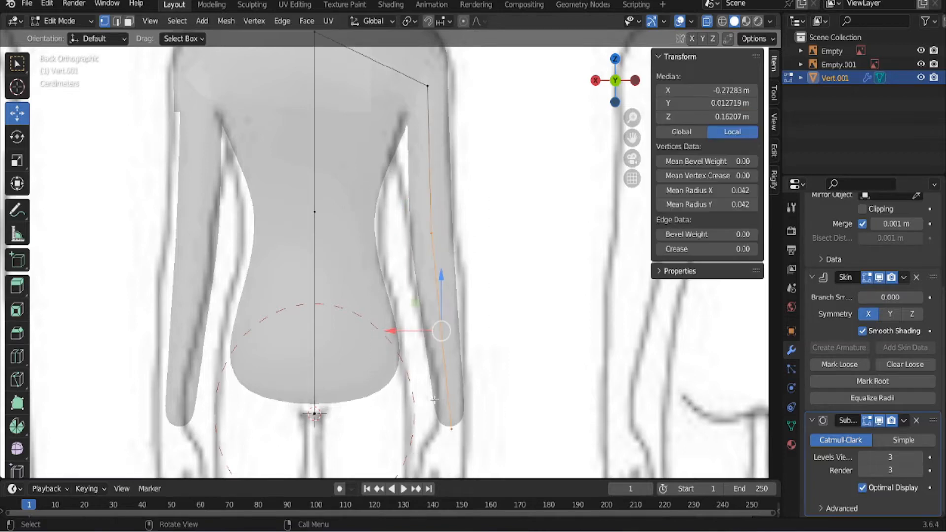
{"action": "right_click", "coordinate": [315, 227]}
{"action": "left_click", "coordinate": [298, 229]}
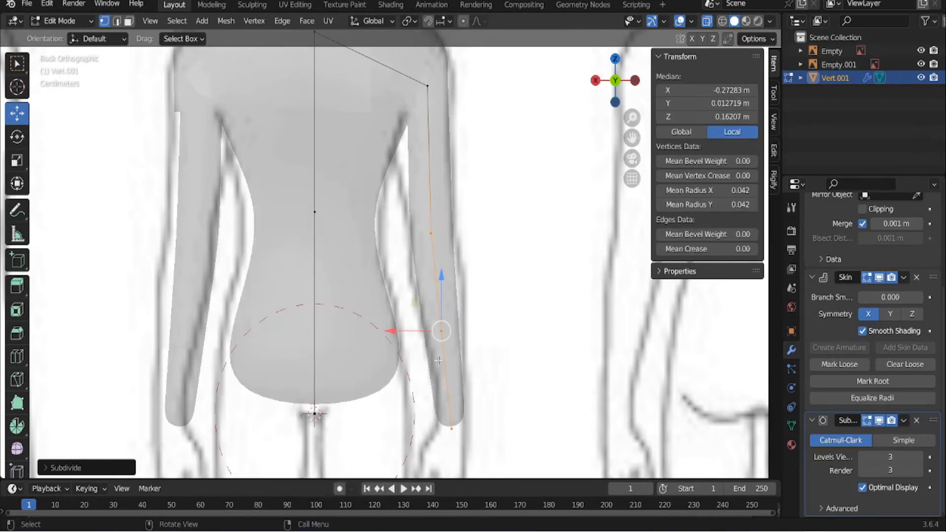
Move the new forearm vertex up below the elbow, to about X -0.268 m, Z 0.252 m, and enlarge its skin radius to about 0.057
{"action": "left_click", "coordinate": [436, 328]}
{"action": "key", "text": "g"}
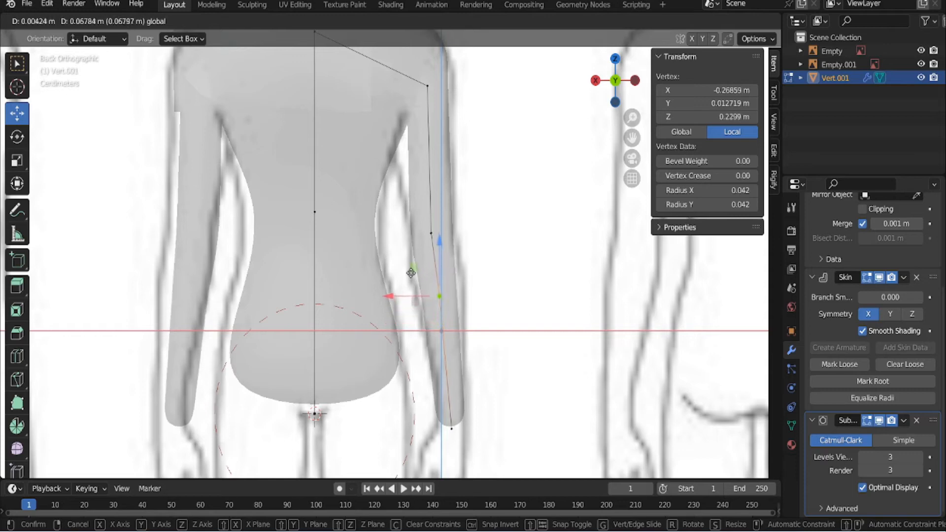
{"action": "left_click", "coordinate": [402, 285]}
{"action": "key", "text": "ctrl+a"}
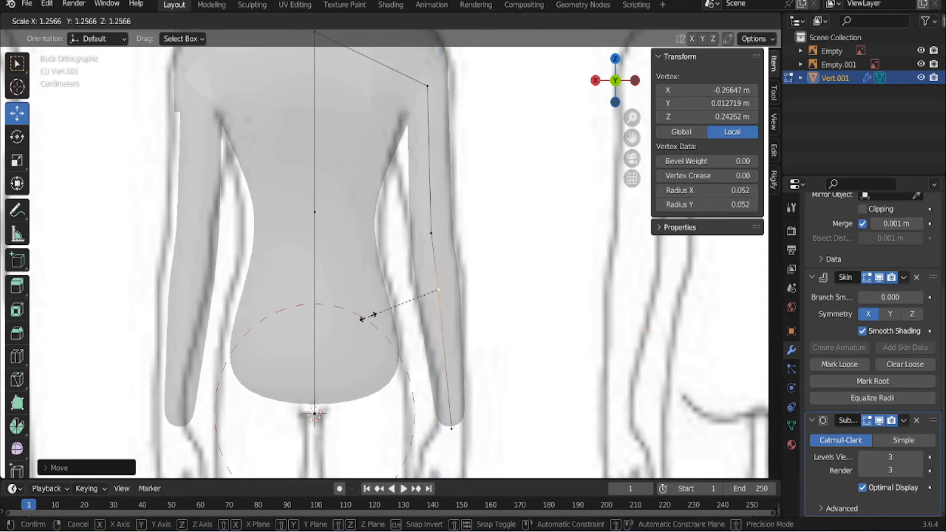
{"action": "left_click", "coordinate": [364, 316]}
{"action": "key", "text": "ctrl+a"}
{"action": "left_click", "coordinate": [361, 310]}
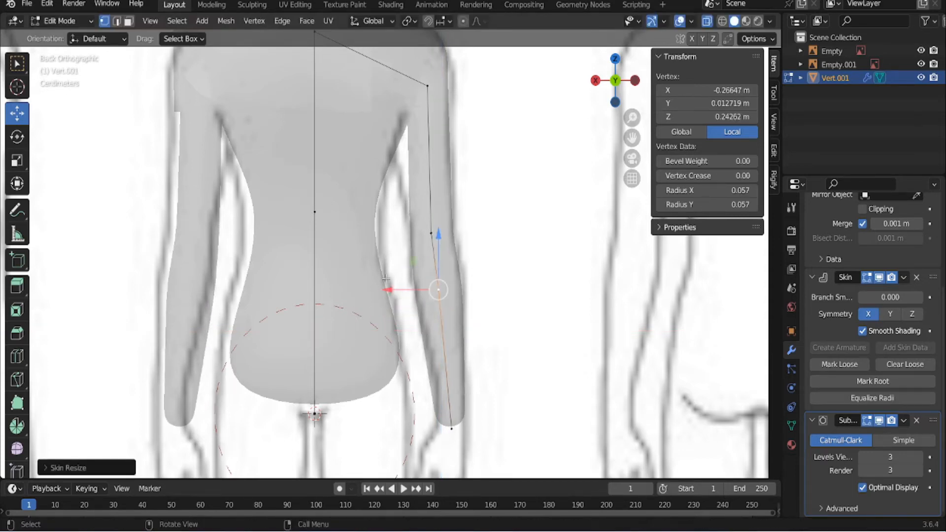
{"action": "key", "text": "g"}
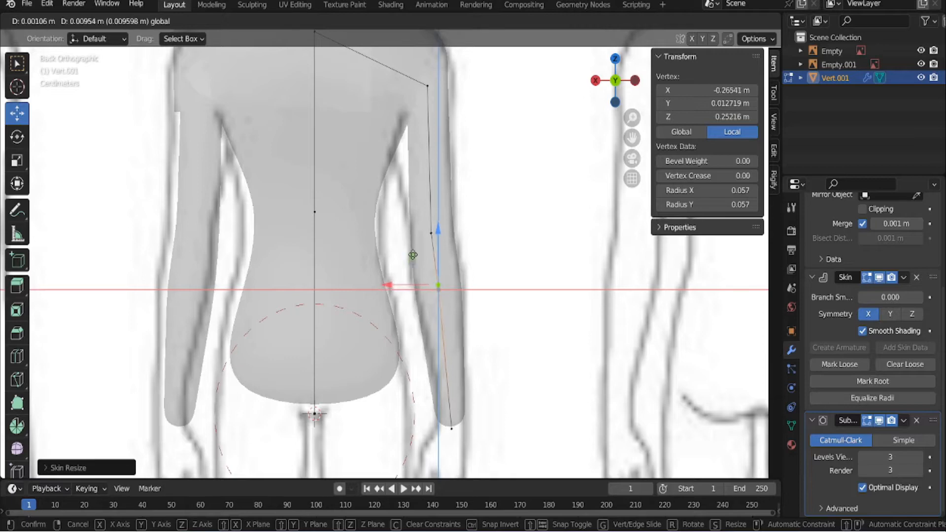
{"action": "left_click", "coordinate": [414, 256]}
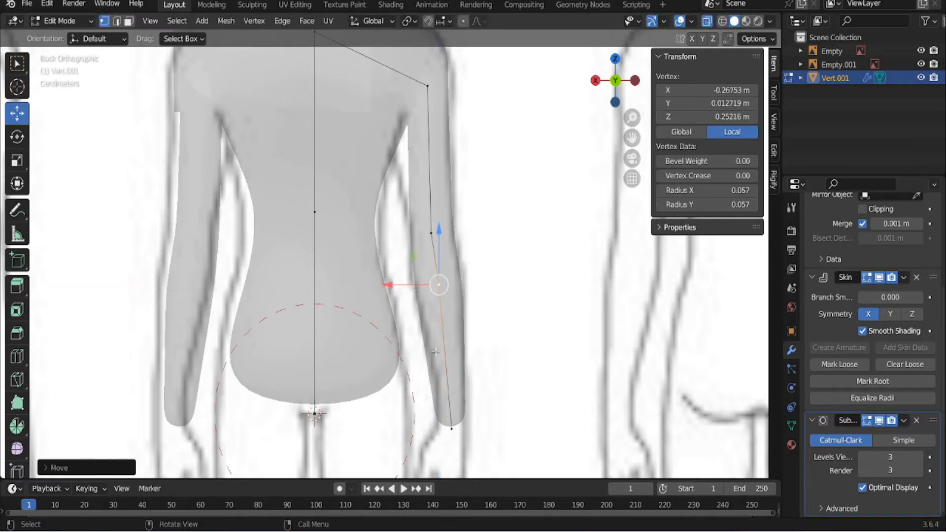
In back view, select the upper forearm and wrist vertices and subdivide the edge between them
{"action": "middle_click_drag", "start_coordinate": [435, 352], "coordinate": [484, 299]}
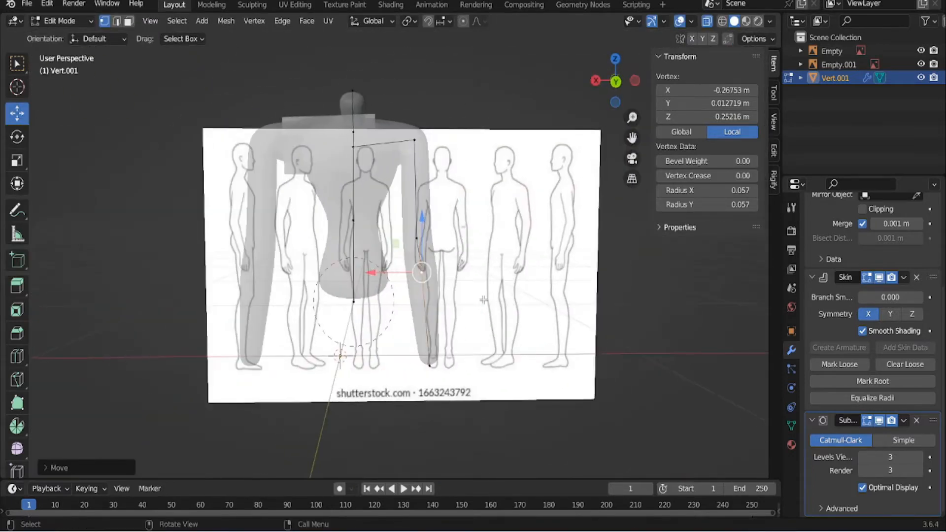
{"action": "left_click", "coordinate": [615, 81]}
{"action": "middle_click_drag", "start_coordinate": [404, 373], "coordinate": [395, 281], "text": "shift"}
{"action": "scroll", "coordinate": [395, 281], "scroll_direction": "up", "scroll_amount": 2}
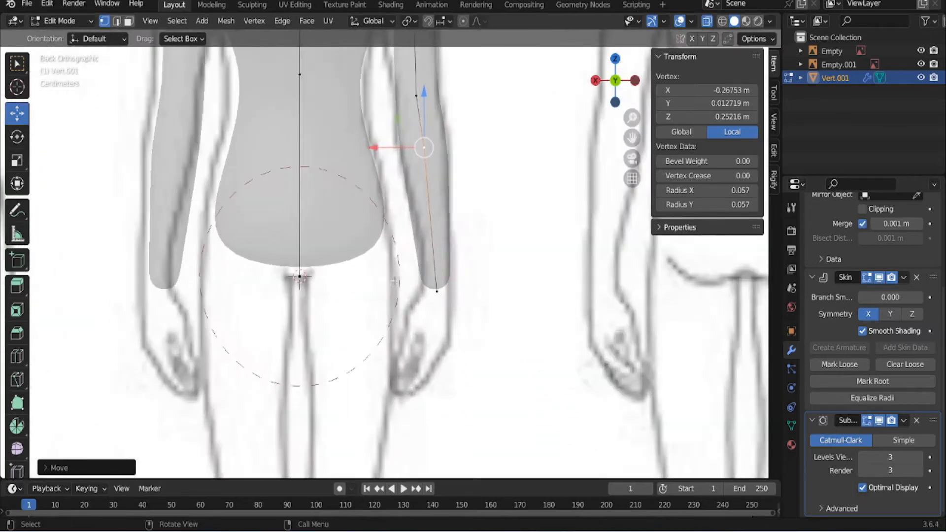
{"action": "scroll", "coordinate": [394, 281], "scroll_direction": "up", "scroll_amount": 1}
{"action": "middle_click_drag", "start_coordinate": [447, 206], "coordinate": [444, 280], "text": "shift"}
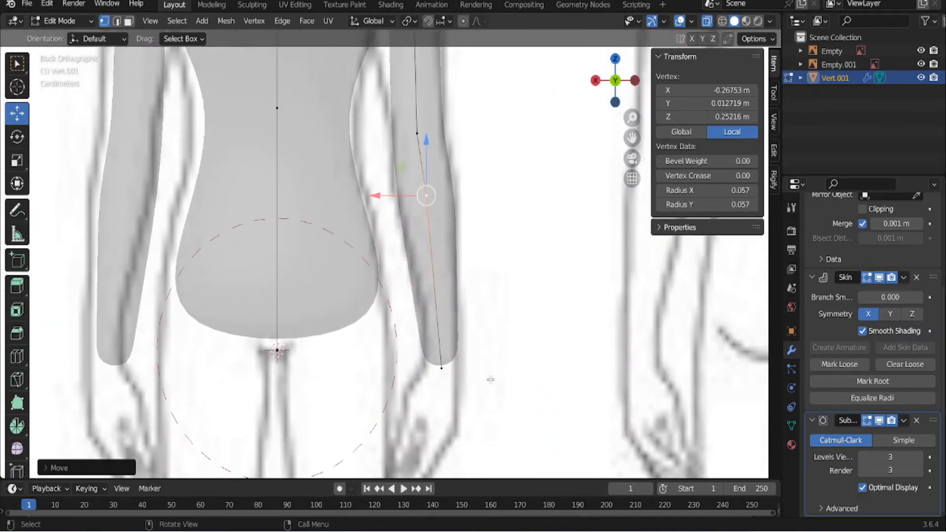
{"action": "left_click_drag", "start_coordinate": [491, 392], "coordinate": [400, 281]}
{"action": "left_click_drag", "start_coordinate": [387, 179], "coordinate": [388, 183]}
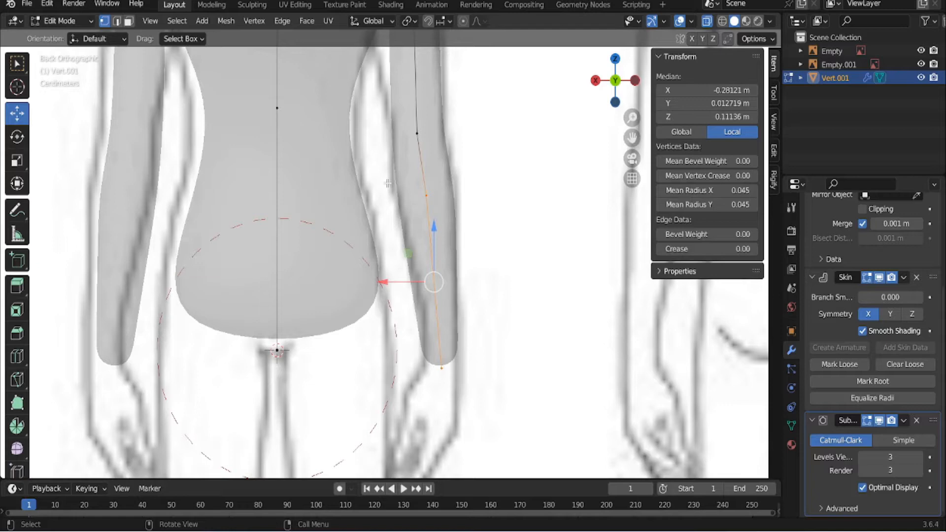
{"action": "right_click", "coordinate": [384, 298]}
{"action": "left_click", "coordinate": [347, 218]}
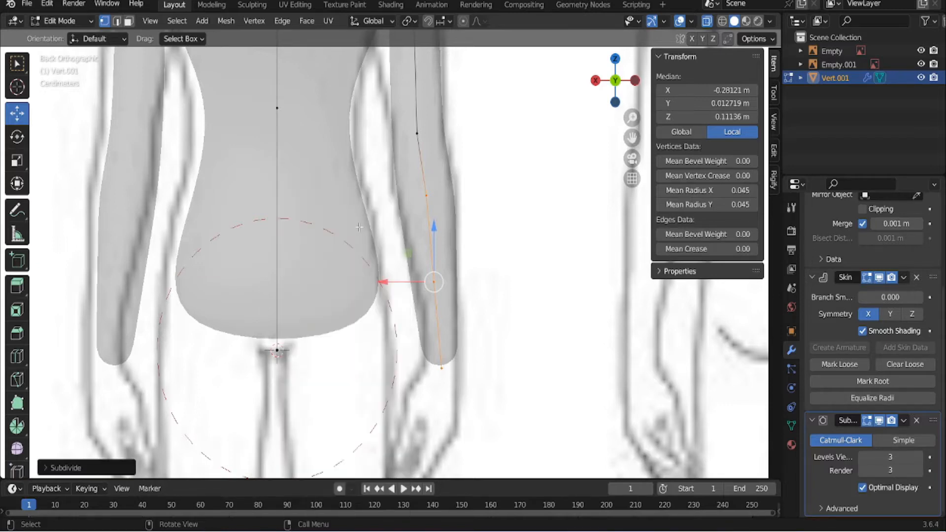
Move the new vertex down near the wrist, to about X -0.290 m, Z 0.065 m, and set its skin radius to about 0.031
{"action": "left_click", "coordinate": [434, 280]}
{"action": "left_click_drag", "start_coordinate": [410, 256], "coordinate": [387, 310]}
{"action": "key", "text": "ctrl+a"}
{"action": "left_click", "coordinate": [374, 325]}
{"action": "scroll", "coordinate": [361, 303], "scroll_direction": "down", "scroll_amount": 2}
{"action": "middle_click_drag", "start_coordinate": [361, 303], "coordinate": [367, 332], "text": "shift"}
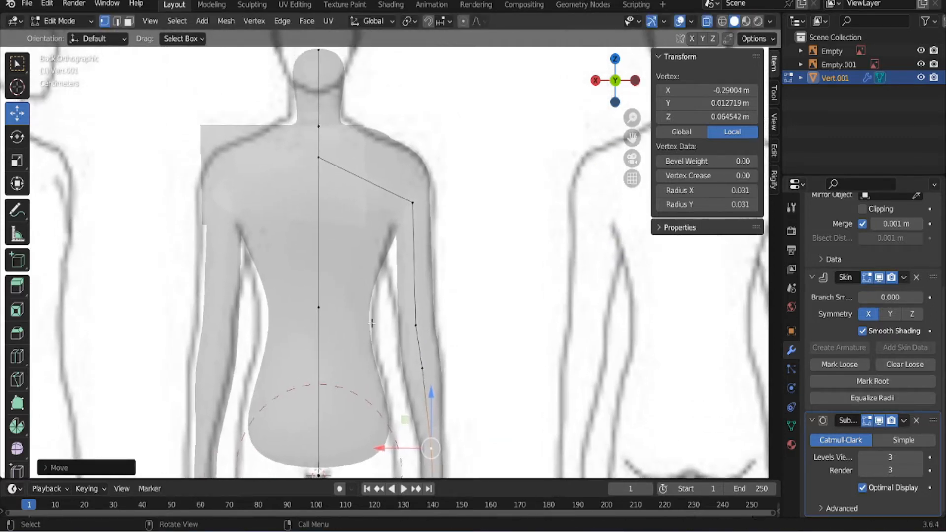
Select the shoulder and elbow vertices and subdivide the upper-arm edge between them
{"action": "scroll", "coordinate": [384, 297], "scroll_direction": "up", "scroll_amount": 1}
{"action": "left_click_drag", "start_coordinate": [484, 173], "coordinate": [393, 249]}
{"action": "left_click_drag", "start_coordinate": [373, 367], "coordinate": [378, 352]}
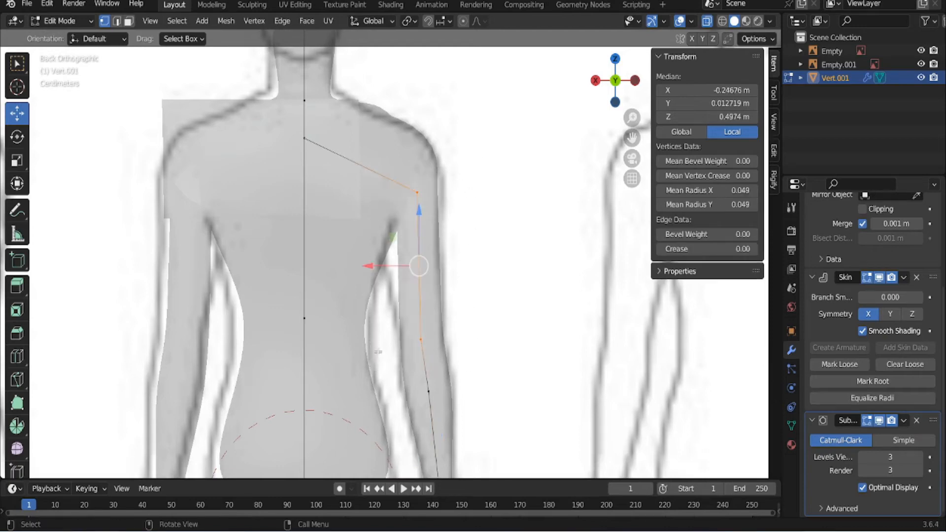
{"action": "right_click", "coordinate": [453, 280]}
{"action": "left_click", "coordinate": [411, 224]}
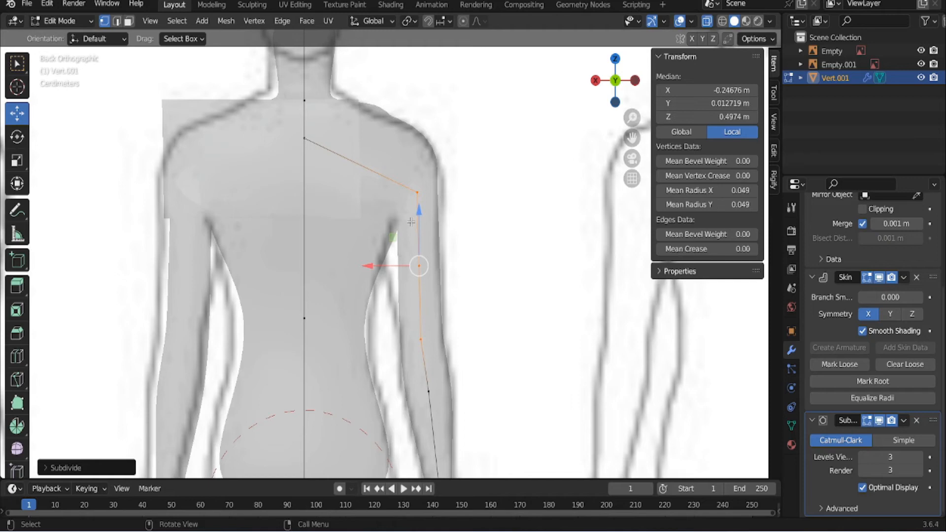
Enlarge the new upper-arm vertex's skin radius to about 0.070 and place it at about X -0.231 m, Z 0.503 m
{"action": "left_click", "coordinate": [419, 266]}
{"action": "key", "text": "g"}
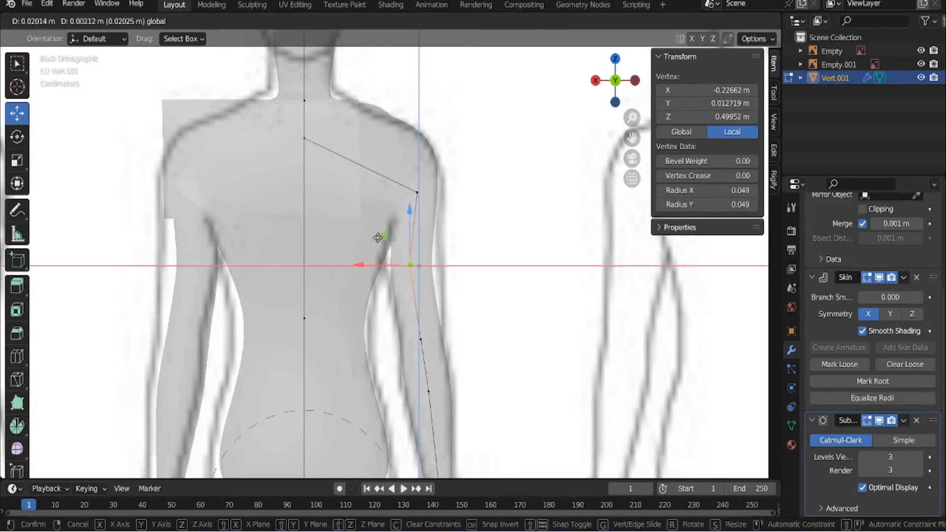
{"action": "left_click", "coordinate": [384, 238]}
{"action": "key", "text": "ctrl+a"}
{"action": "left_click", "coordinate": [307, 284]}
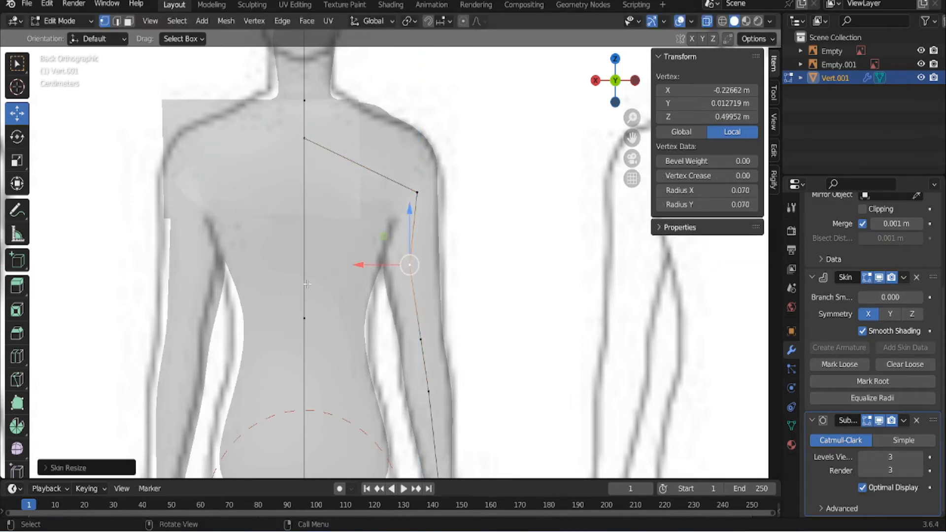
{"action": "key", "text": "g"}
{"action": "left_click", "coordinate": [356, 268]}
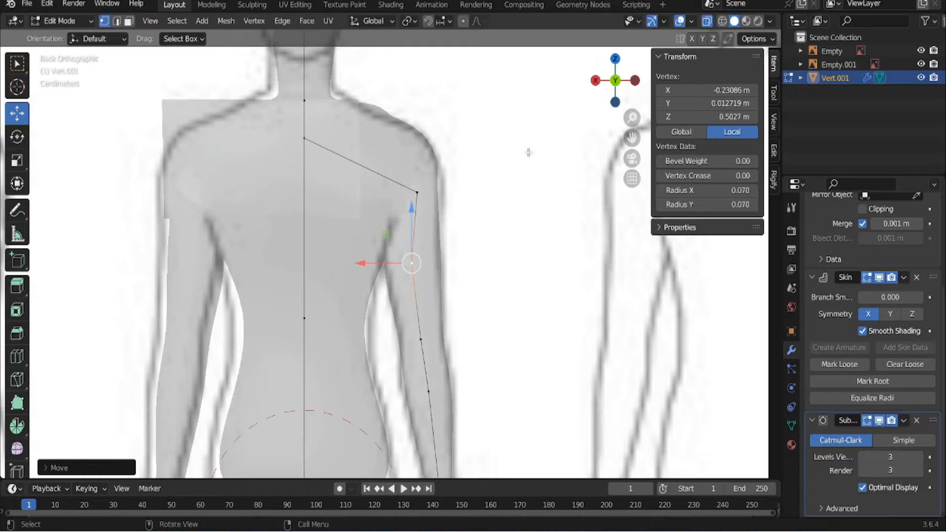
In left side view, move the arm's end vertex forward along Y to about 0.042 m to match the reference wrist
{"action": "scroll", "coordinate": [455, 221], "scroll_direction": "down", "scroll_amount": 5}
{"action": "middle_click_drag", "start_coordinate": [398, 256], "coordinate": [285, 261]}
{"action": "left_click", "coordinate": [610, 98]}
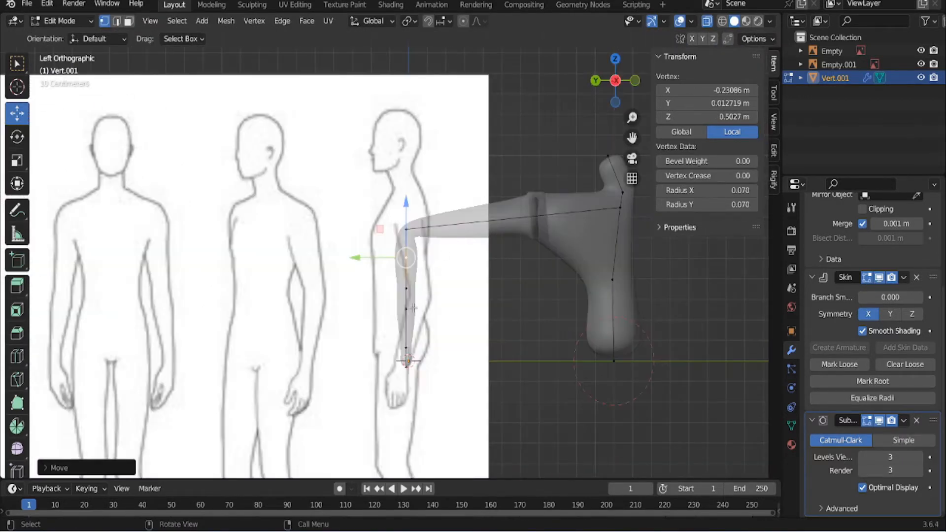
{"action": "middle_click_drag", "start_coordinate": [404, 246], "coordinate": [396, 186], "text": "shift"}
{"action": "scroll", "coordinate": [396, 186], "scroll_direction": "up", "scroll_amount": 4}
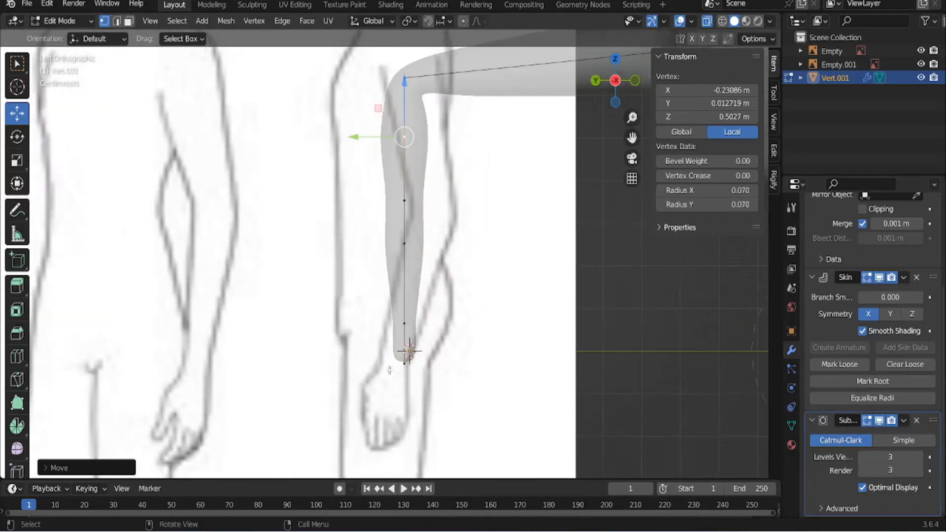
{"action": "left_click", "coordinate": [400, 366]}
{"action": "scroll", "coordinate": [396, 367], "scroll_direction": "down", "scroll_amount": 5}
{"action": "middle_click_drag", "start_coordinate": [357, 260], "coordinate": [349, 331], "text": "shift"}
{"action": "scroll", "coordinate": [454, 274], "scroll_direction": "up", "scroll_amount": 4}
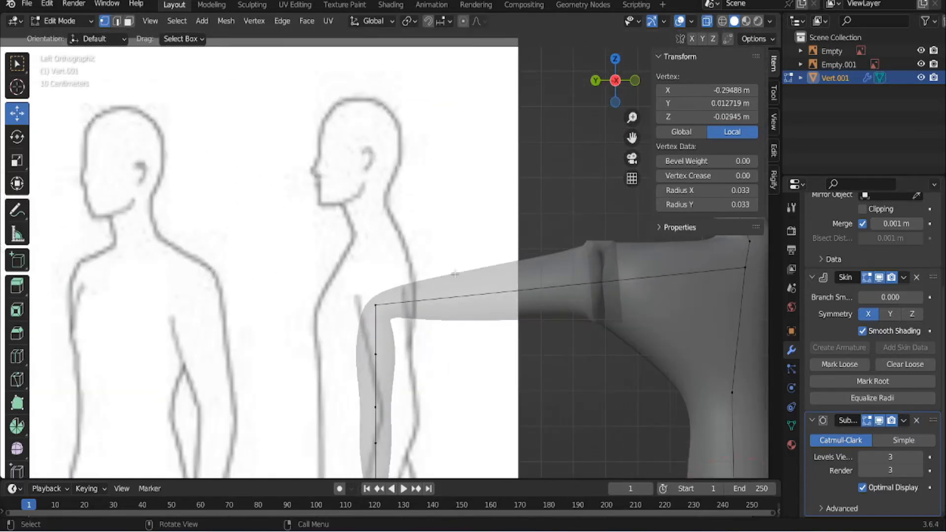
{"action": "scroll", "coordinate": [351, 285], "scroll_direction": "down", "scroll_amount": 4}
{"action": "middle_click_drag", "start_coordinate": [351, 284], "coordinate": [686, 134]}
{"action": "left_click", "coordinate": [615, 82]}
{"action": "scroll", "coordinate": [365, 348], "scroll_direction": "up", "scroll_amount": 4}
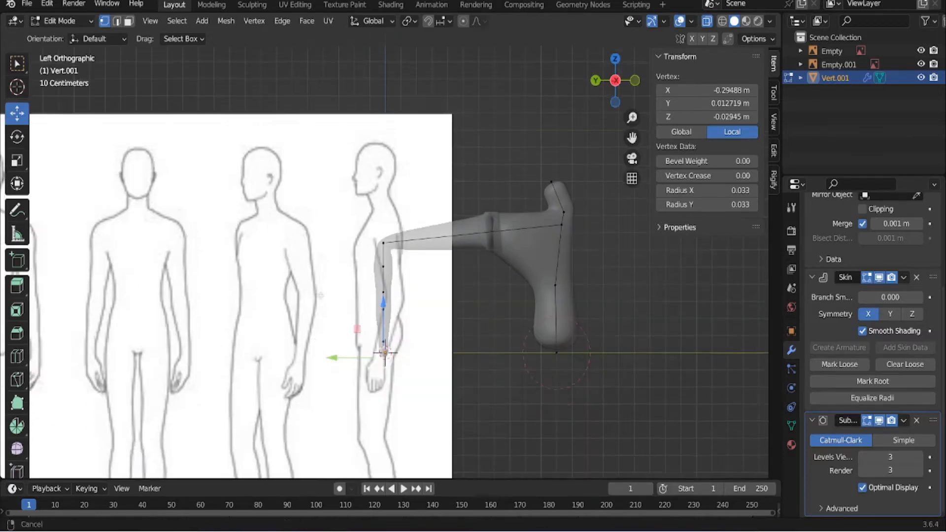
{"action": "scroll", "coordinate": [365, 348], "scroll_direction": "down", "scroll_amount": 4}
{"action": "middle_click_drag", "start_coordinate": [365, 349], "coordinate": [444, 222]}
{"action": "left_click", "coordinate": [598, 87]}
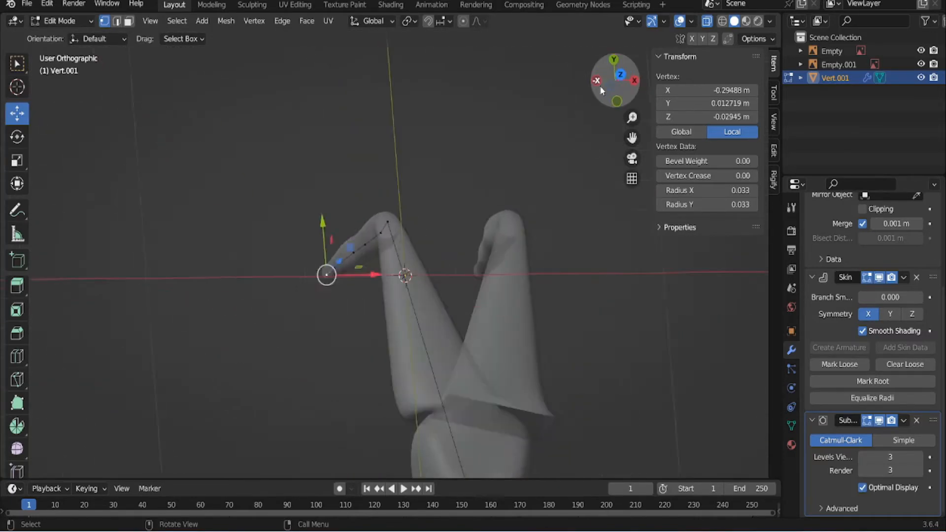
{"action": "left_click", "coordinate": [597, 85]}
{"action": "scroll", "coordinate": [375, 374], "scroll_direction": "up", "scroll_amount": 5}
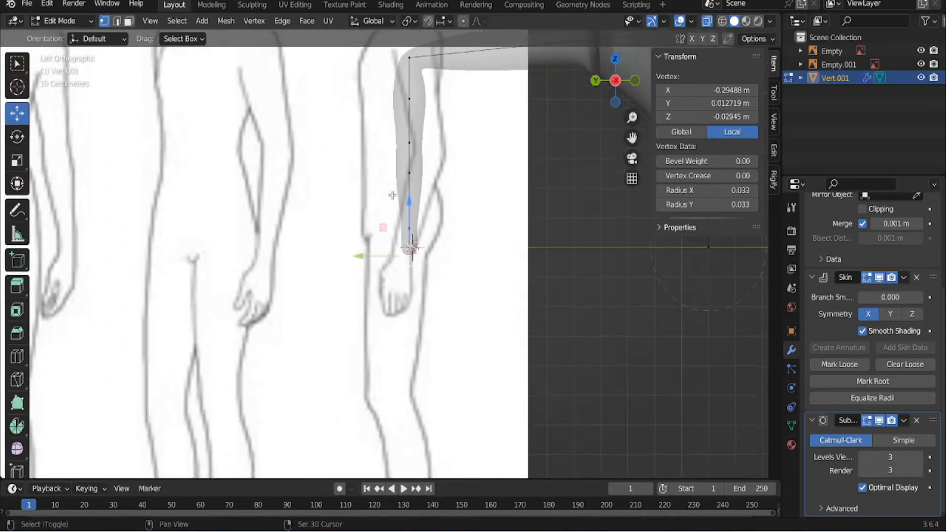
{"action": "left_click_drag", "start_coordinate": [383, 257], "coordinate": [366, 257]}
Move the upper forearm vertex and the elbow vertex backward onto the side reference, the elbow to about Y -0.066 m
{"action": "left_click", "coordinate": [430, 200]}
{"action": "left_click", "coordinate": [439, 113]}
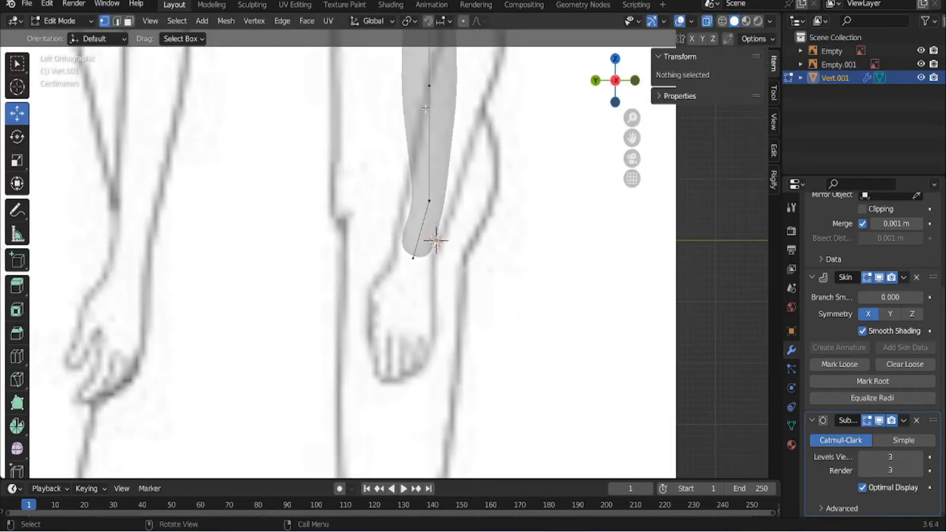
{"action": "left_click", "coordinate": [429, 86]}
{"action": "middle_click_drag", "start_coordinate": [390, 102], "coordinate": [383, 243], "text": "shift"}
{"action": "left_click_drag", "start_coordinate": [374, 227], "coordinate": [405, 227]}
{"action": "left_click", "coordinate": [422, 165]}
{"action": "left_click_drag", "start_coordinate": [384, 158], "coordinate": [427, 158]}
Move the upper-arm vertex to about Y -0.031 m and the shoulder vertex to about Y -0.015 m to follow the side reference
{"action": "middle_click_drag", "start_coordinate": [427, 158], "coordinate": [427, 353], "text": "shift"}
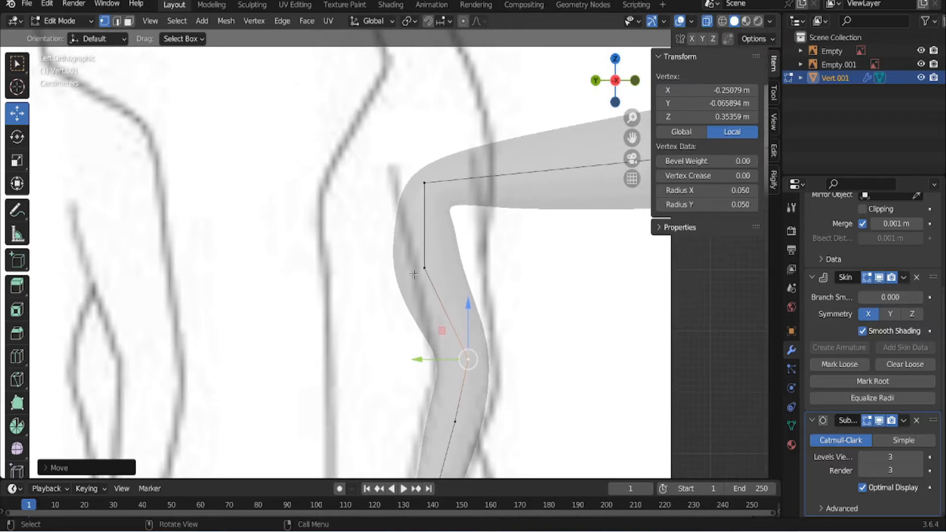
{"action": "left_click", "coordinate": [422, 268]}
{"action": "left_click_drag", "start_coordinate": [380, 269], "coordinate": [409, 268]}
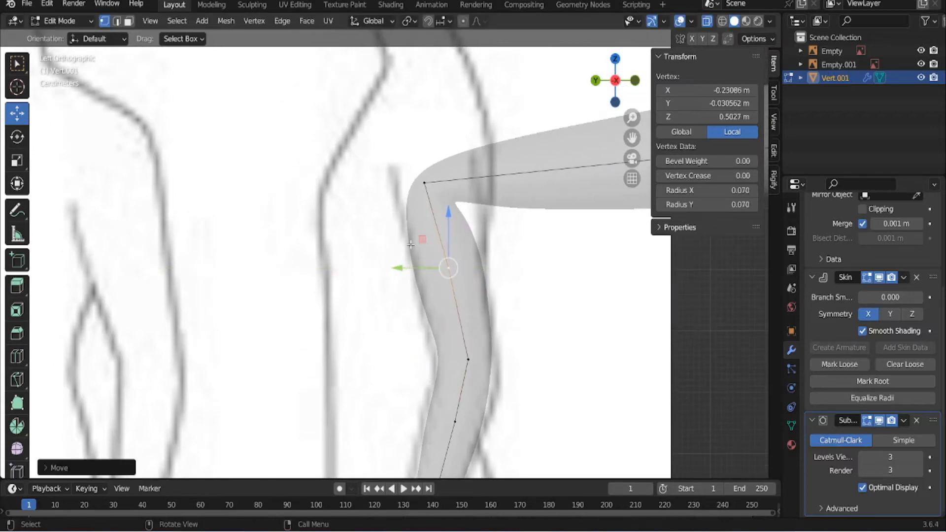
{"action": "left_click", "coordinate": [415, 191]}
{"action": "left_click_drag", "start_coordinate": [384, 181], "coordinate": [355, 182]}
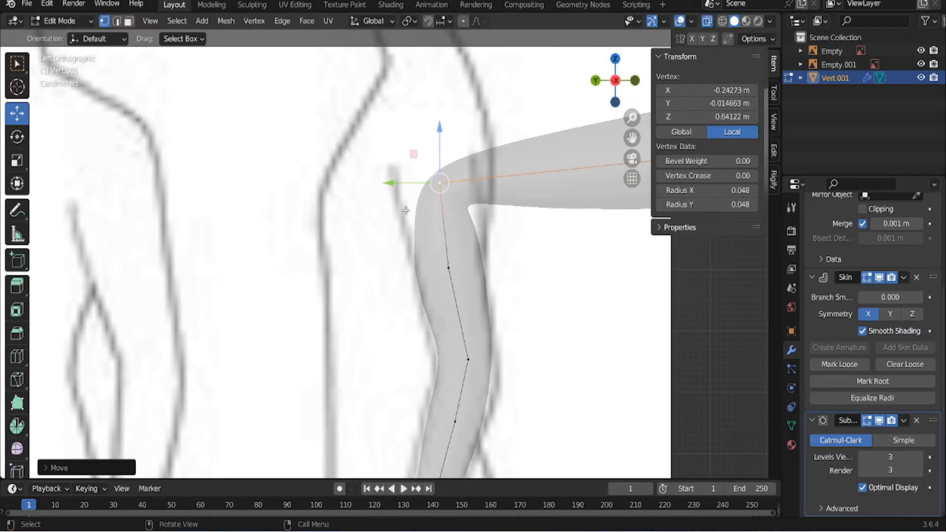
Select the arm's end vertex at the wrist
{"action": "scroll", "coordinate": [392, 246], "scroll_direction": "down", "scroll_amount": 3}
{"action": "scroll", "coordinate": [395, 326], "scroll_direction": "up", "scroll_amount": 3}
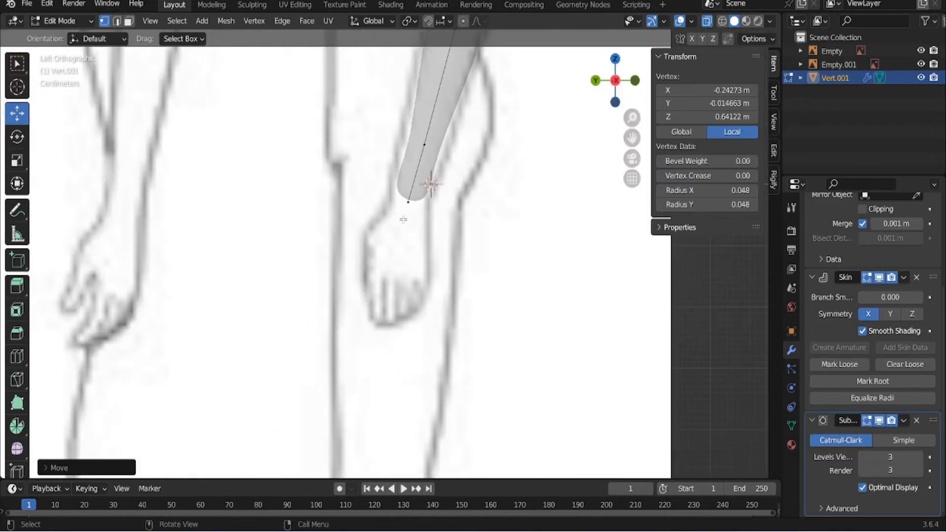
{"action": "left_click", "coordinate": [412, 200]}
{"action": "scroll", "coordinate": [376, 293], "scroll_direction": "up", "scroll_amount": 2}
{"action": "middle_click_drag", "start_coordinate": [616, 212], "coordinate": [542, 207]}
{"action": "left_click_drag", "start_coordinate": [690, 205], "coordinate": [658, 203]}
{"action": "key", "text": "ctrl+z"}
{"action": "left_click", "coordinate": [622, 85]}
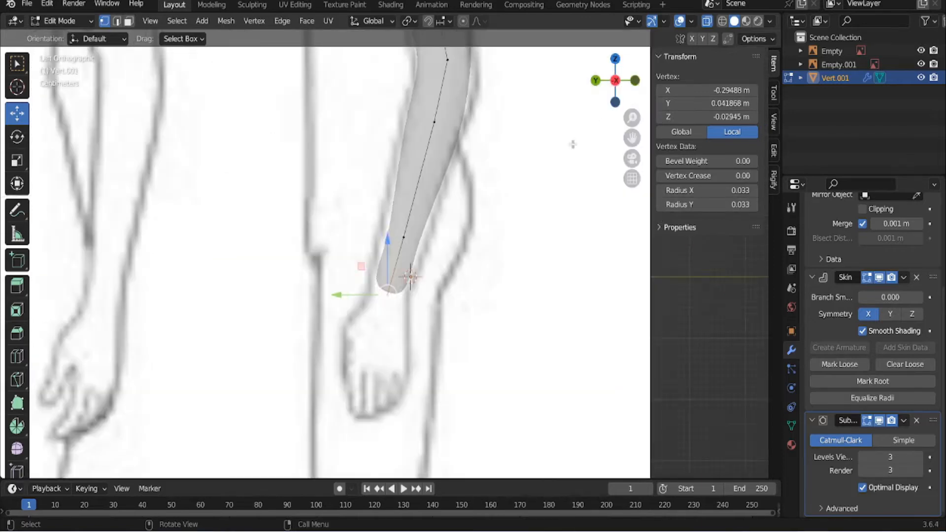
In left side view, set the wrist end vertex's skin Radius Y to 0.043
{"action": "scroll", "coordinate": [394, 221], "scroll_direction": "up", "scroll_amount": 3}
{"action": "left_click", "coordinate": [753, 205]}
{"action": "left_click", "coordinate": [754, 204]}
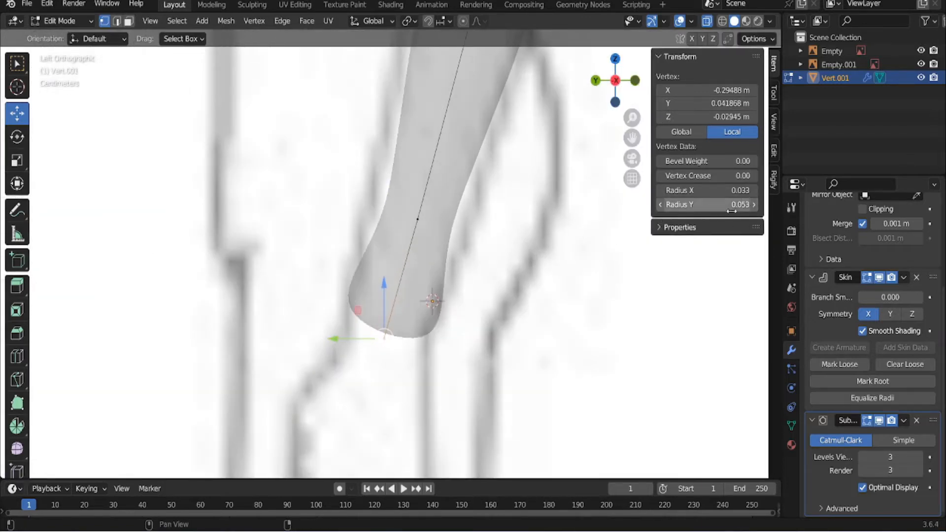
{"action": "left_click", "coordinate": [661, 204]}
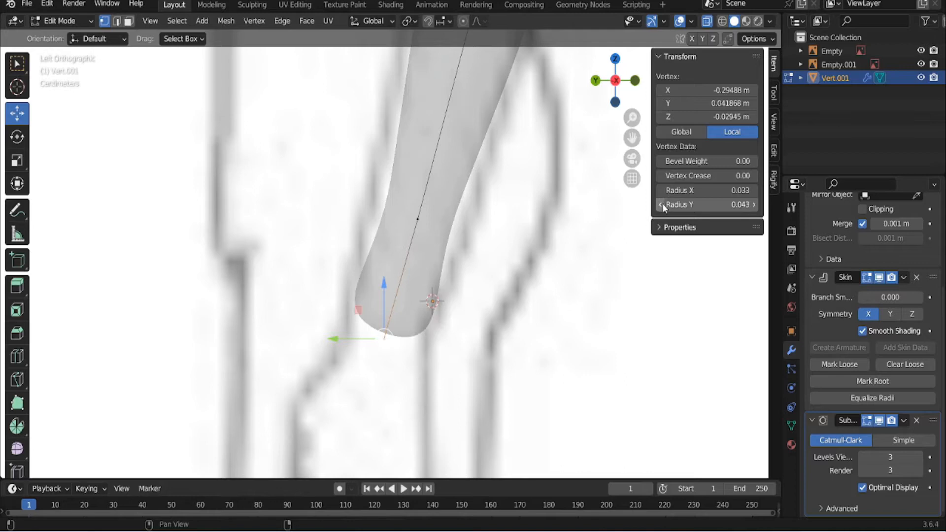
Set the skin Radius Y of the lower forearm vertex just above the wrist to 0.045
{"action": "left_click", "coordinate": [421, 219]}
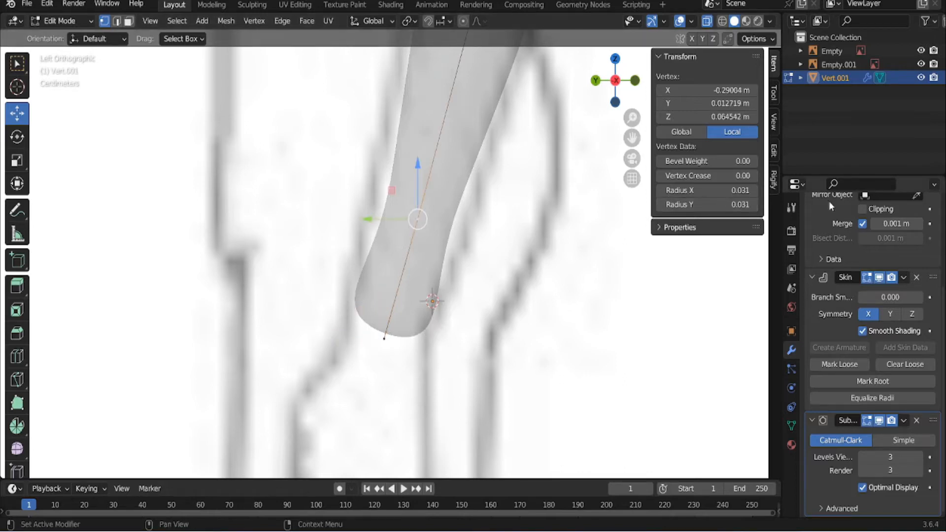
{"action": "left_click", "coordinate": [753, 204]}
{"action": "scroll", "coordinate": [294, 206], "scroll_direction": "down", "scroll_amount": 4}
{"action": "scroll", "coordinate": [374, 326], "scroll_direction": "up", "scroll_amount": 2}
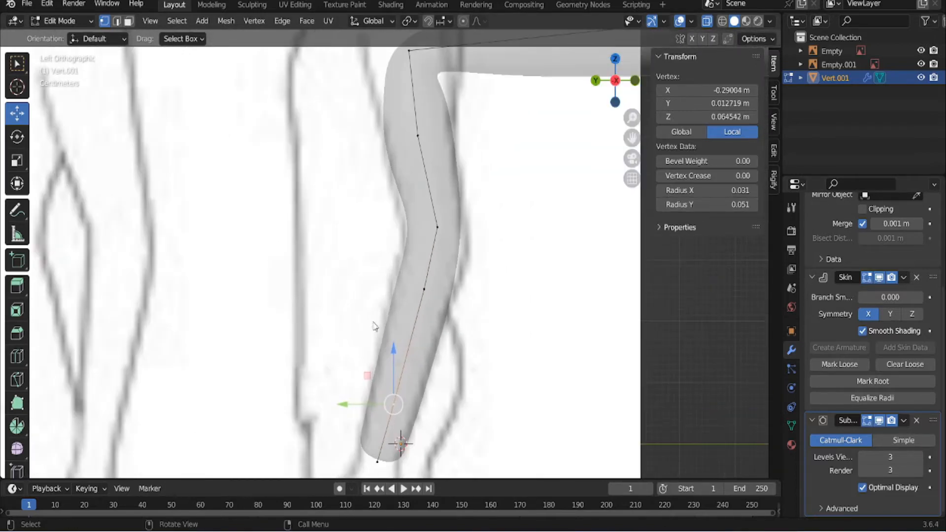
{"action": "left_click", "coordinate": [715, 204]}
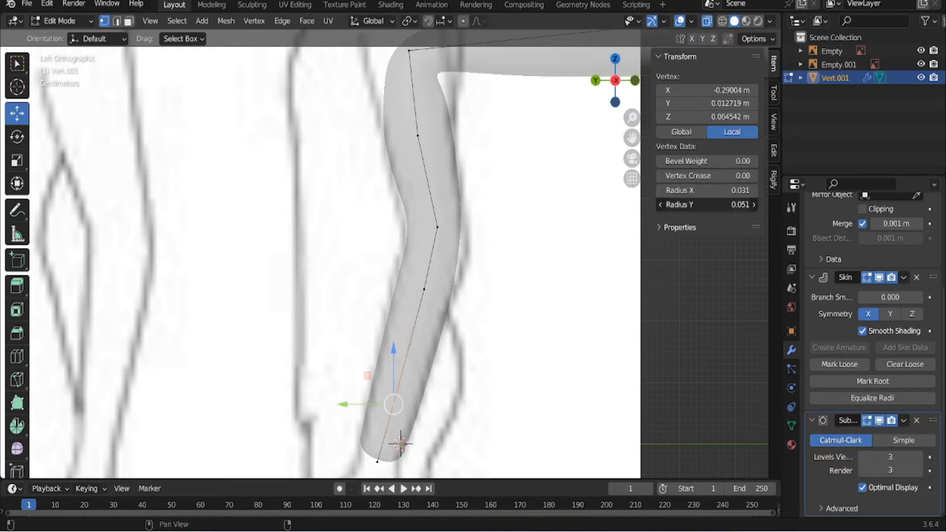
{"action": "key", "text": "End"}
{"action": "key", "text": "BackSpace"}
{"action": "key", "text": "BackSpace"}
{"action": "type", "text": "5"}
{"action": "key", "text": "Return"}
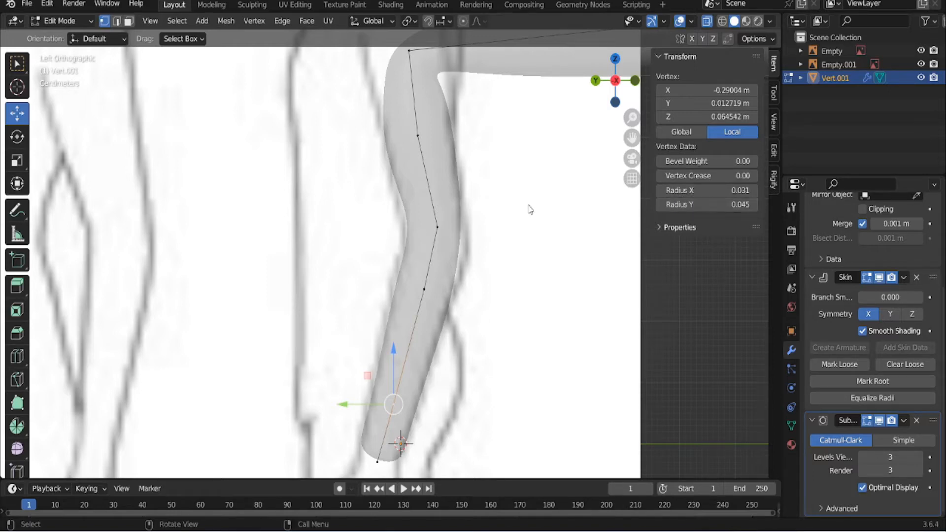
Set the skin Radius Y of the upper-arm vertex below the shoulder to 0.065
{"action": "left_click", "coordinate": [418, 136]}
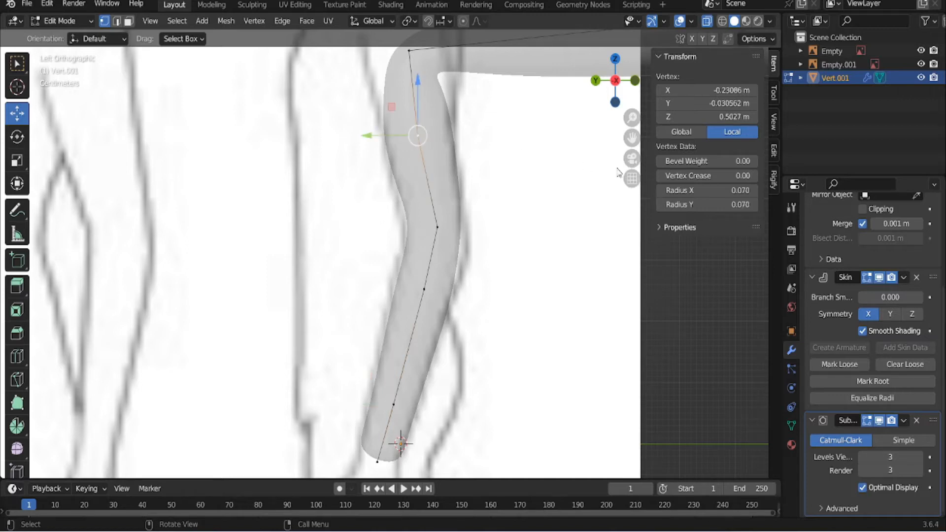
{"action": "left_click", "coordinate": [661, 204]}
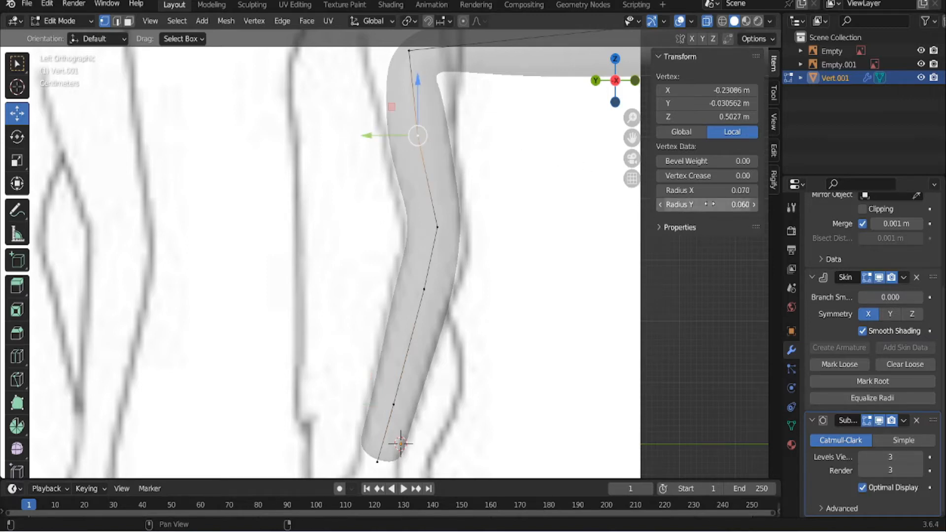
{"action": "left_click", "coordinate": [710, 204]}
{"action": "key", "text": "End"}
{"action": "key", "text": "BackSpace"}
{"action": "key", "text": "BackSpace"}
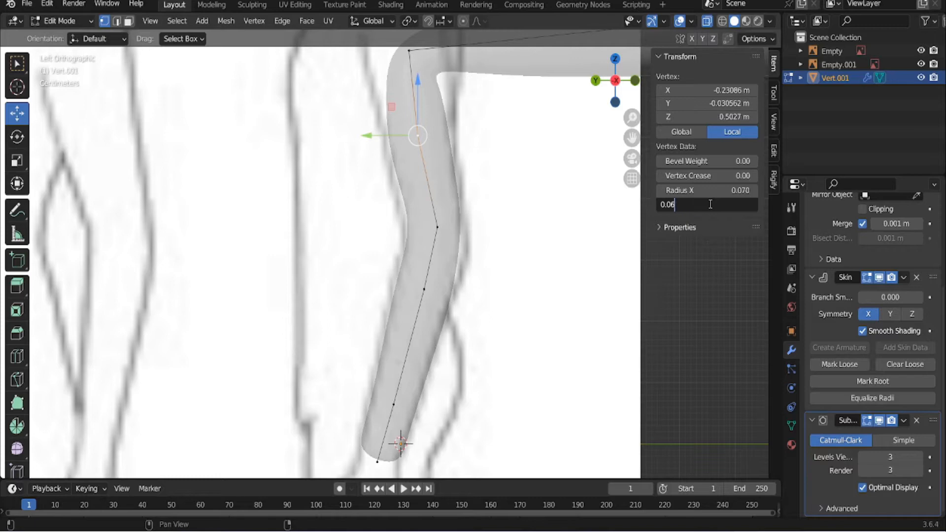
{"action": "type", "text": "5"}
{"action": "key", "text": "Return"}
{"action": "scroll", "coordinate": [380, 114], "scroll_direction": "down", "scroll_amount": 2}
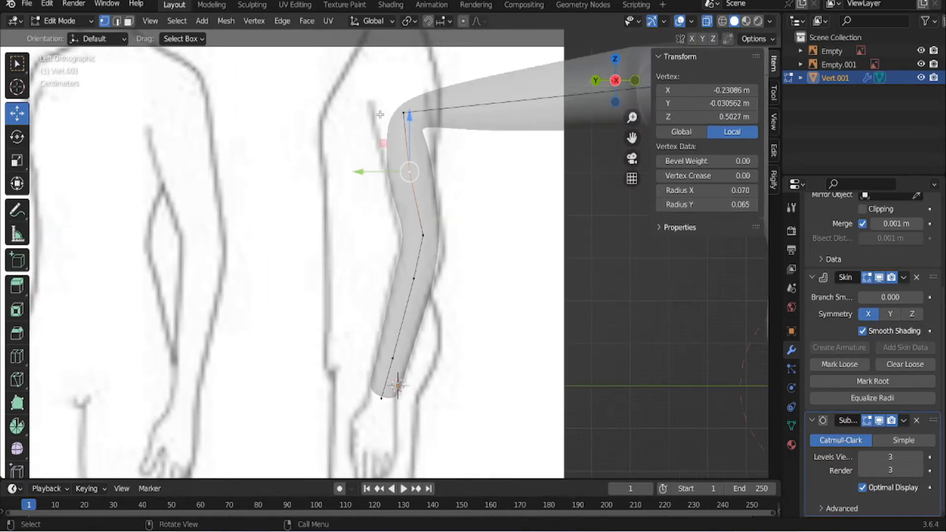
Widen the shoulder vertex in the side view by raising its skin Radius Y to 0.078
{"action": "left_click", "coordinate": [395, 112]}
{"action": "middle_click_drag", "start_coordinate": [587, 156], "coordinate": [587, 211], "text": "shift"}
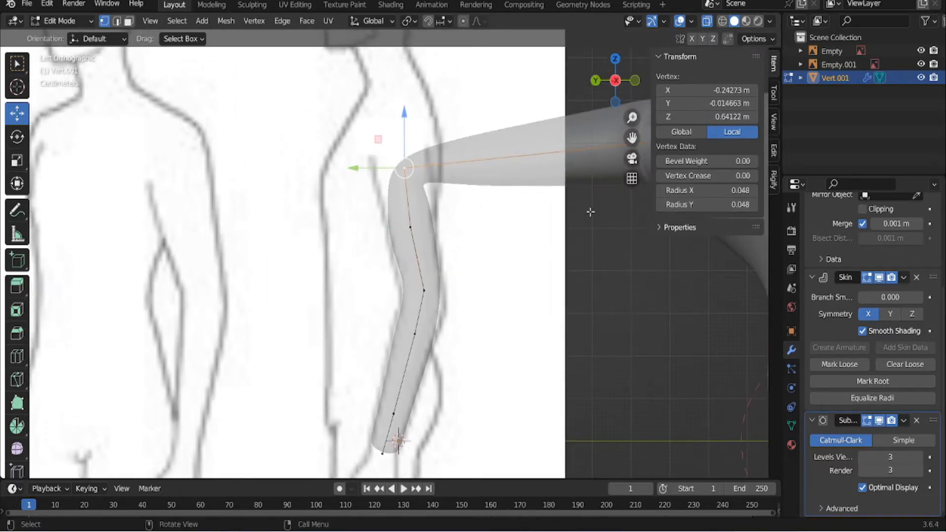
{"action": "left_click", "coordinate": [755, 204]}
{"action": "left_click", "coordinate": [755, 204]}
{"action": "scroll", "coordinate": [266, 276], "scroll_direction": "down", "scroll_amount": 2}
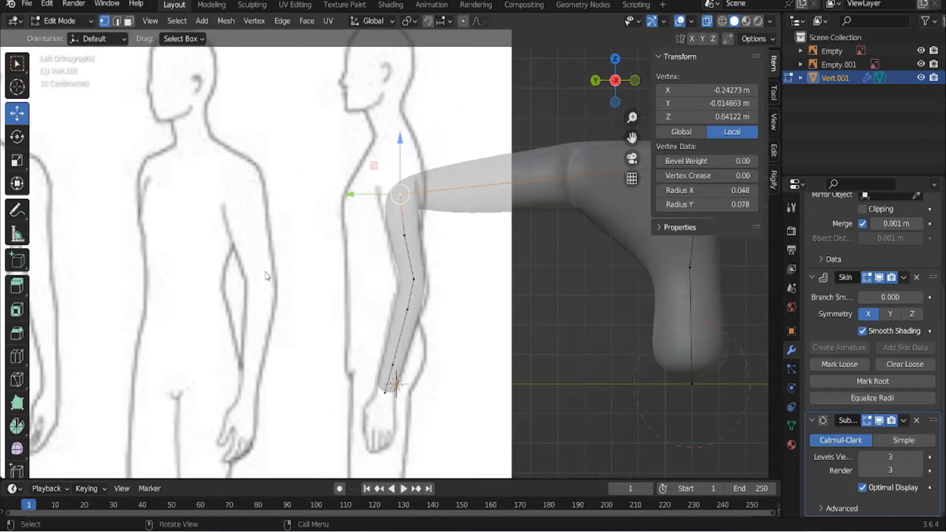
{"action": "middle_click_drag", "start_coordinate": [269, 275], "coordinate": [363, 188]}
{"action": "scroll", "coordinate": [363, 189], "scroll_direction": "up", "scroll_amount": 4}
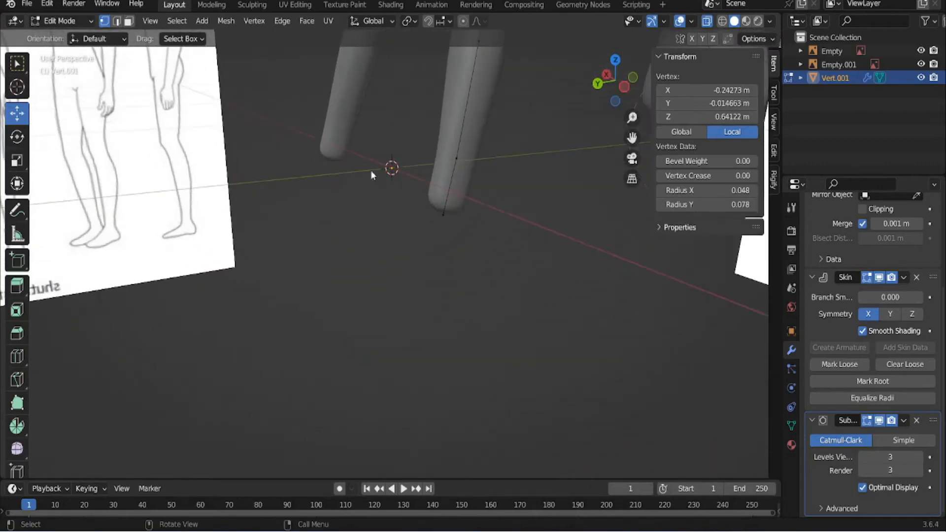
{"action": "left_click", "coordinate": [443, 215]}
{"action": "scroll", "coordinate": [442, 220], "scroll_direction": "down", "scroll_amount": 4}
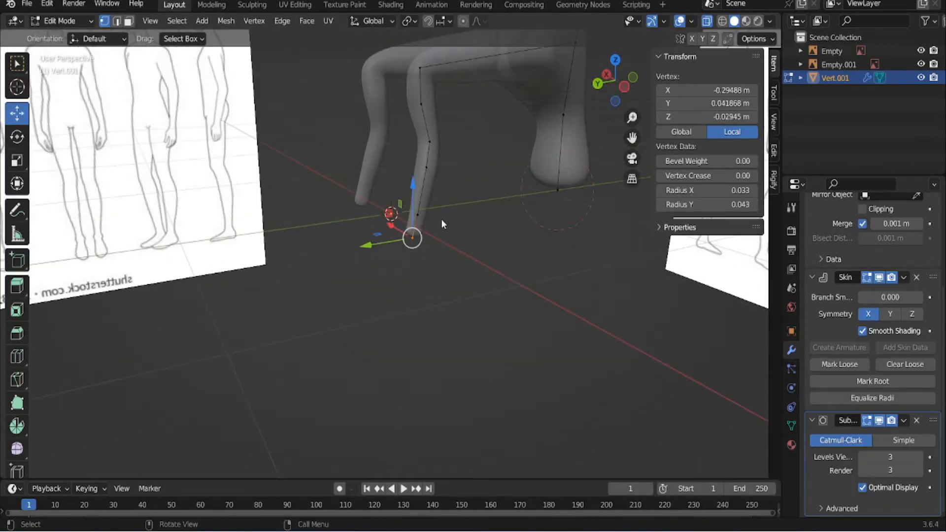
{"action": "scroll", "coordinate": [480, 243], "scroll_direction": "down", "scroll_amount": 2}
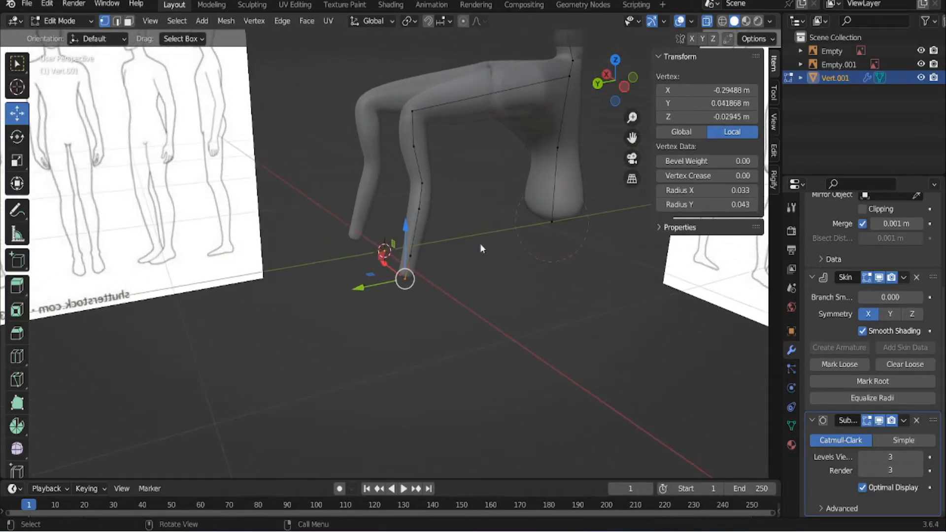
In left side view, move all torso and neck vertices along Y to about 0.037 m, onto the side reference figure
{"action": "left_click", "coordinate": [624, 87]}
{"action": "scroll", "coordinate": [538, 102], "scroll_direction": "down", "scroll_amount": 2}
{"action": "left_click_drag", "start_coordinate": [474, 72], "coordinate": [602, 386]}
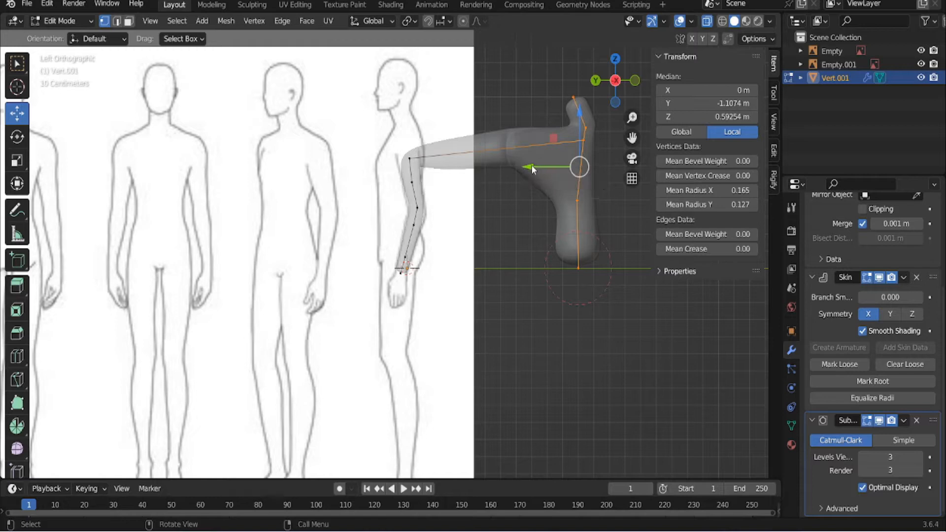
{"action": "left_click_drag", "start_coordinate": [501, 63], "coordinate": [588, 248]}
{"action": "left_click_drag", "start_coordinate": [543, 167], "coordinate": [352, 196]}
{"action": "scroll", "coordinate": [382, 267], "scroll_direction": "up", "scroll_amount": 5}
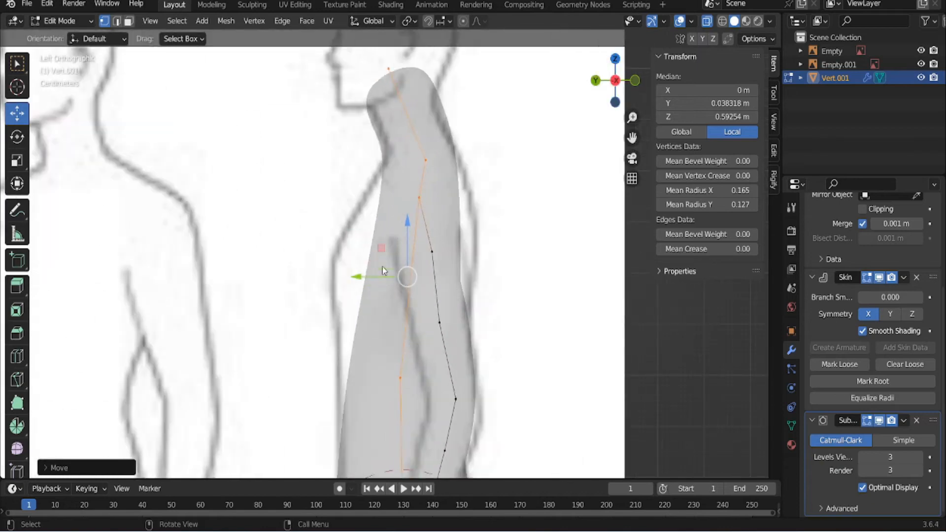
{"action": "left_click_drag", "start_coordinate": [359, 276], "coordinate": [365, 274]}
Examine the torso, neck and arms from several angles, viewing the mesh as a solid with X-ray off
{"action": "scroll", "coordinate": [366, 274], "scroll_direction": "down", "scroll_amount": 1}
{"action": "scroll", "coordinate": [366, 274], "scroll_direction": "down", "scroll_amount": 3}
{"action": "middle_click_drag", "start_coordinate": [375, 276], "coordinate": [666, 52]}
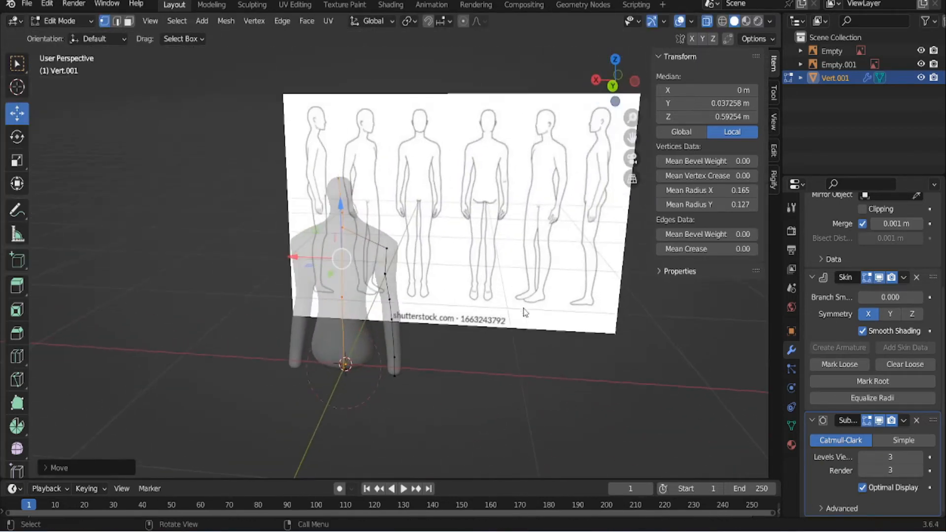
{"action": "left_click", "coordinate": [706, 20]}
{"action": "middle_click_drag", "start_coordinate": [402, 256], "coordinate": [344, 270]}
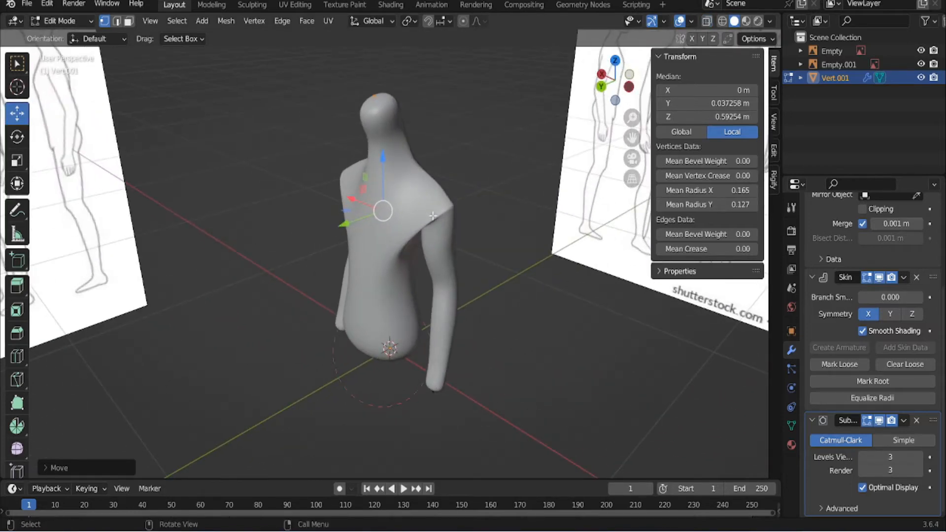
{"action": "middle_click_drag", "start_coordinate": [428, 217], "coordinate": [418, 248]}
{"action": "scroll", "coordinate": [419, 248], "scroll_direction": "up", "scroll_amount": 2}
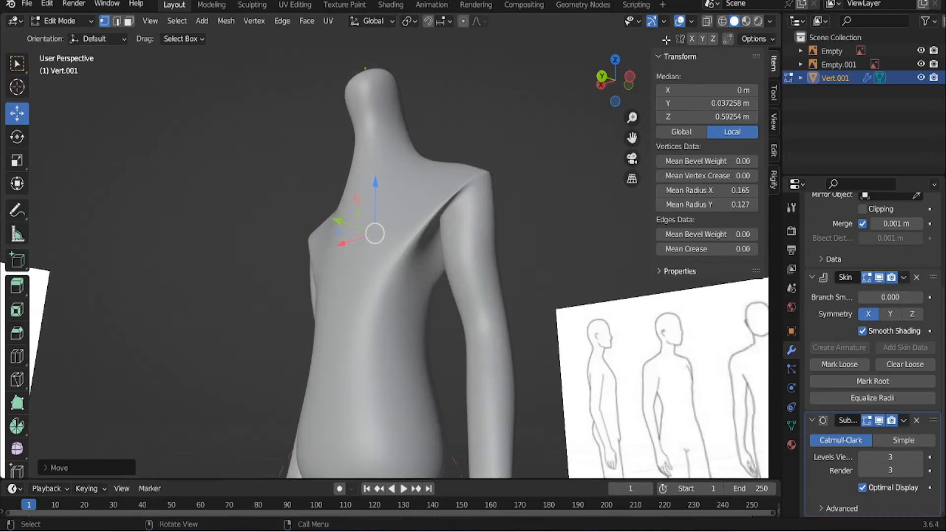
{"action": "left_click", "coordinate": [706, 21]}
{"action": "middle_click_drag", "start_coordinate": [423, 256], "coordinate": [374, 201]}
Select the shoulder vertex and inspect how the arm joins the torso with X-ray off
{"action": "left_click", "coordinate": [409, 217]}
{"action": "scroll", "coordinate": [409, 217], "scroll_direction": "down", "scroll_amount": 2}
{"action": "scroll", "coordinate": [374, 201], "scroll_direction": "up", "scroll_amount": 4}
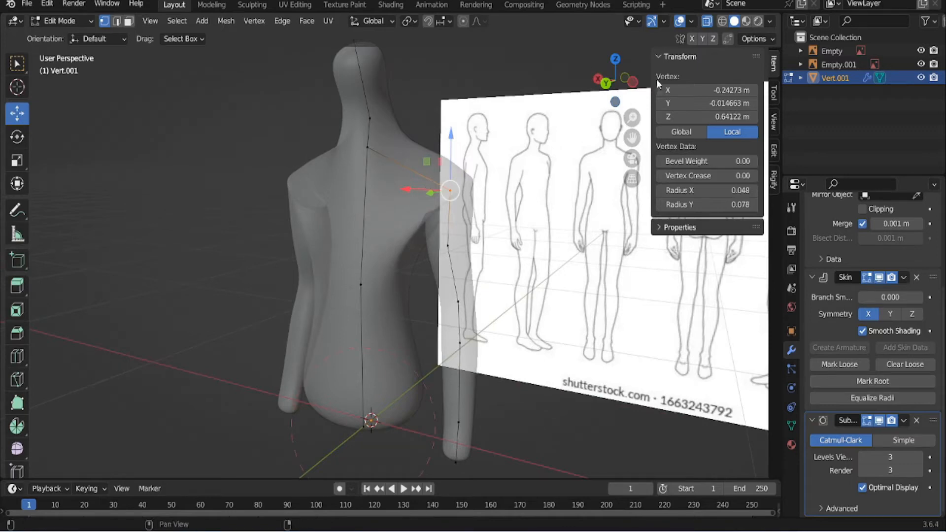
{"action": "left_click", "coordinate": [706, 20]}
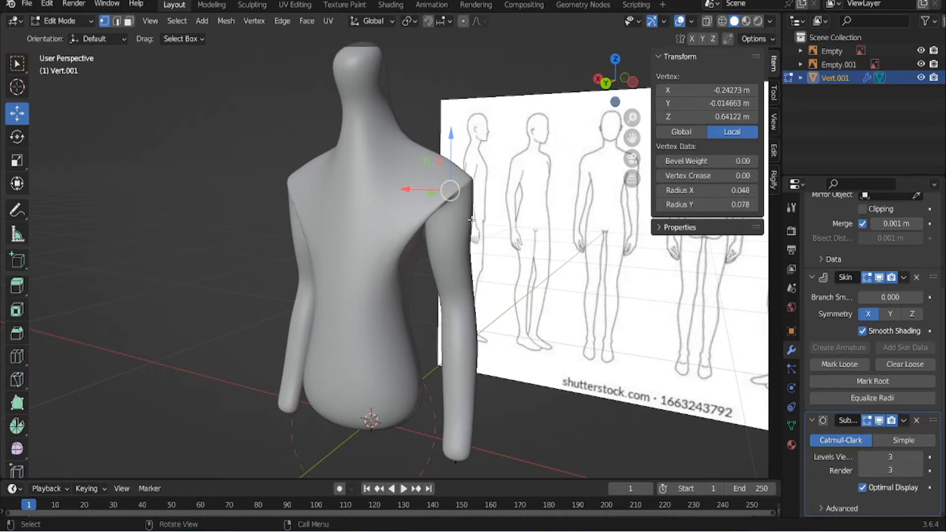
{"action": "middle_click_drag", "start_coordinate": [471, 220], "coordinate": [404, 241]}
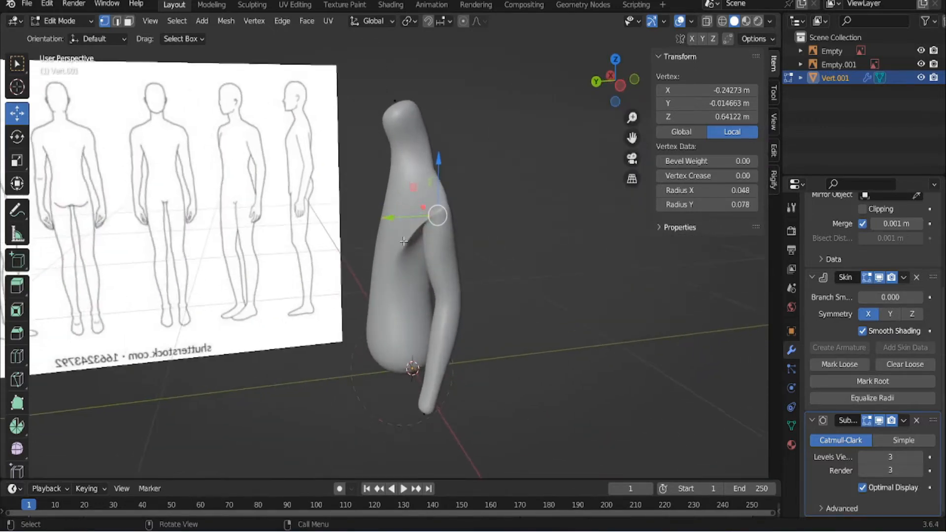
{"action": "scroll", "coordinate": [403, 241], "scroll_direction": "up", "scroll_amount": 2}
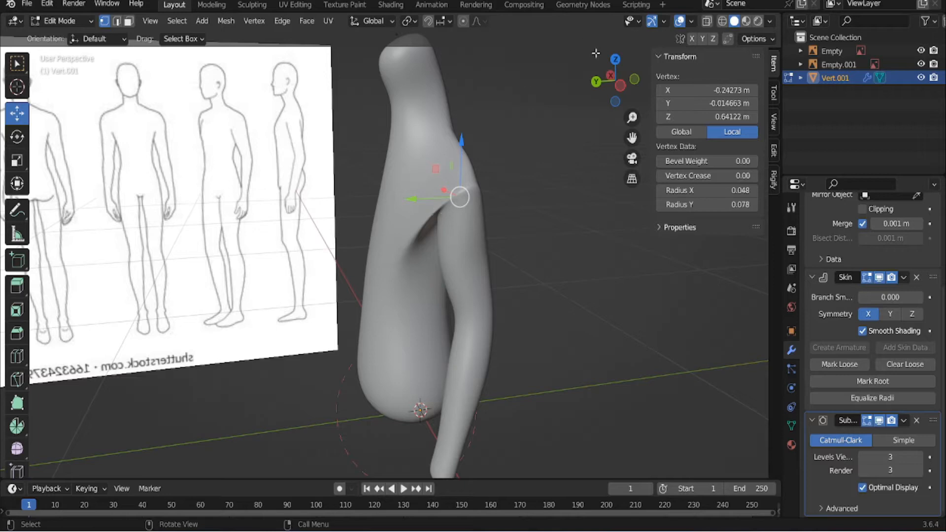
Compare the shoulder joint with X-ray on and off, from the side and in back view
{"action": "left_click", "coordinate": [707, 21]}
{"action": "left_click_drag", "start_coordinate": [572, 127], "coordinate": [321, 393]}
{"action": "left_click", "coordinate": [461, 188]}
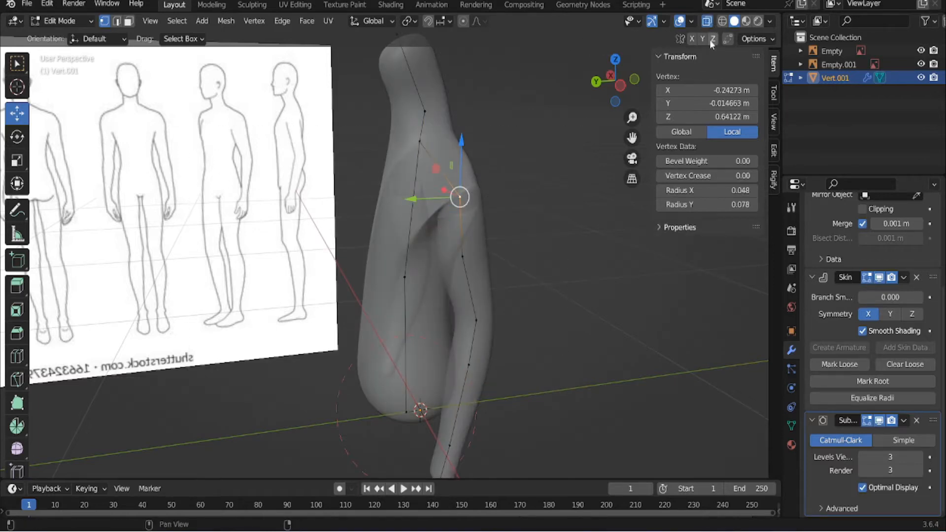
{"action": "left_click", "coordinate": [707, 21]}
{"action": "middle_click_drag", "start_coordinate": [314, 203], "coordinate": [419, 221]}
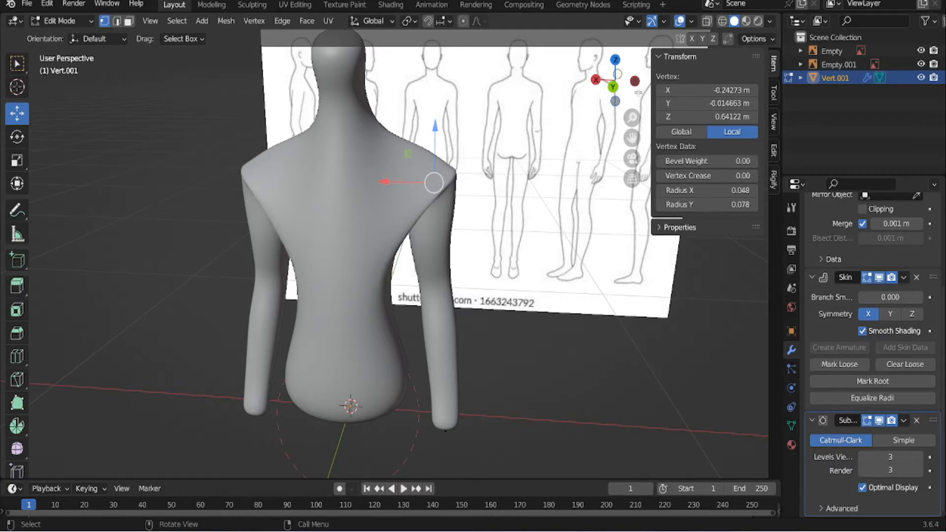
{"action": "left_click", "coordinate": [613, 87]}
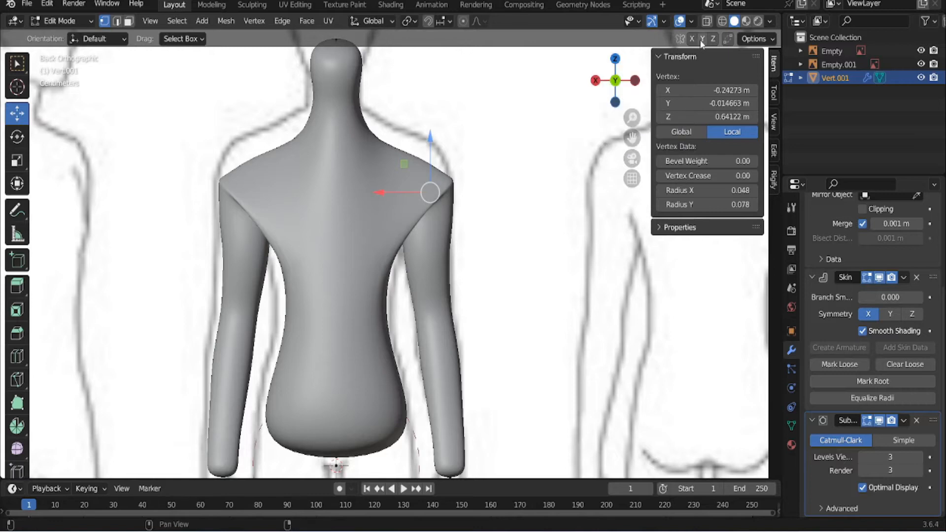
{"action": "left_click", "coordinate": [707, 21]}
{"action": "middle_click_drag", "start_coordinate": [443, 222], "coordinate": [465, 311]}
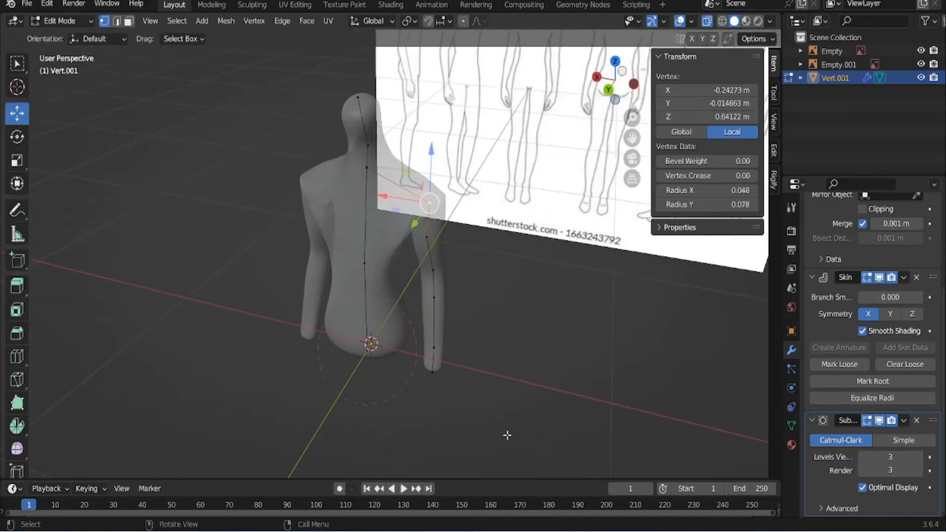
Clear the selection, select only the shoulder vertex and snap the 3D cursor to it
{"action": "key", "text": "b"}
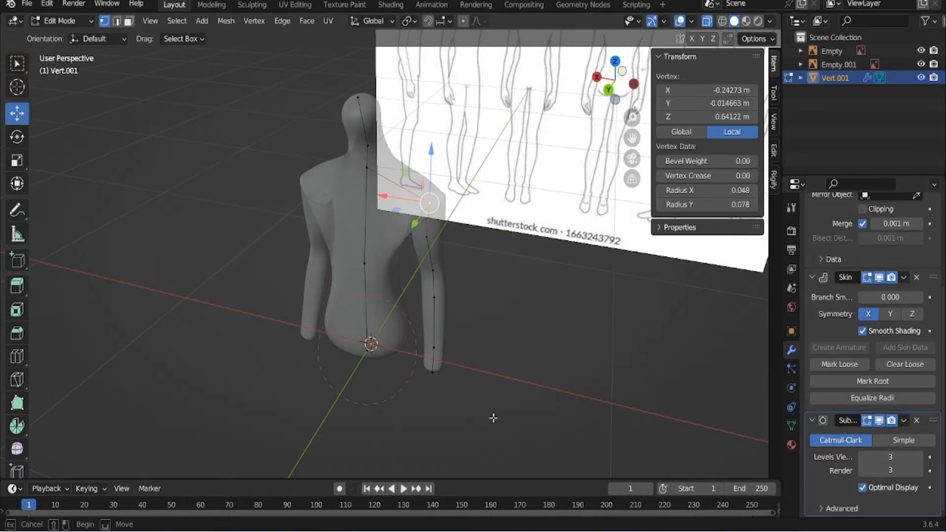
{"action": "left_click", "coordinate": [493, 418]}
{"action": "scroll", "coordinate": [493, 345], "scroll_direction": "up", "scroll_amount": 1}
{"action": "middle_click_drag", "start_coordinate": [493, 342], "coordinate": [453, 333]}
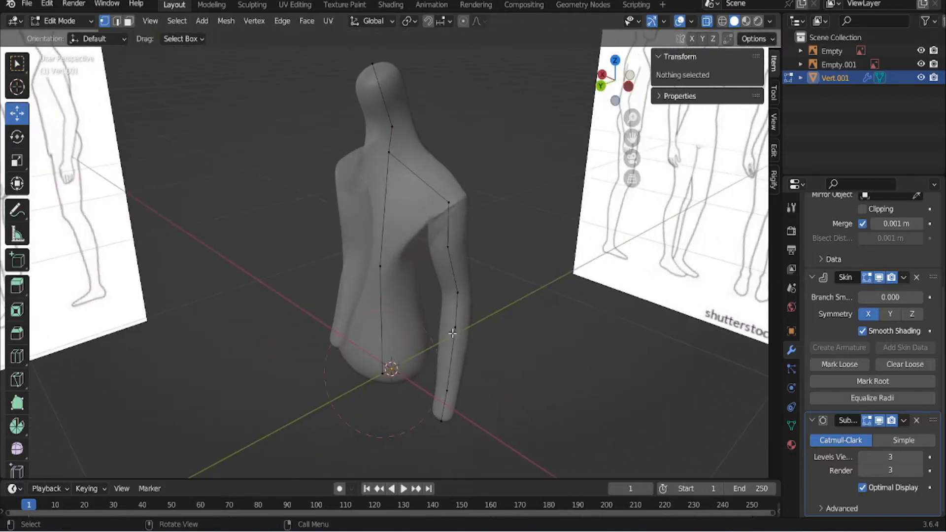
{"action": "left_click", "coordinate": [441, 203]}
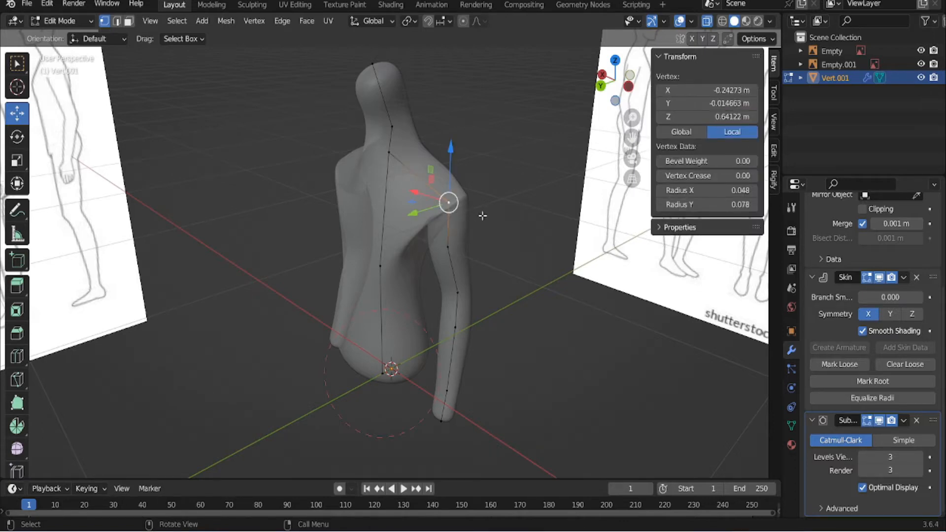
{"action": "key", "text": "shift+s"}
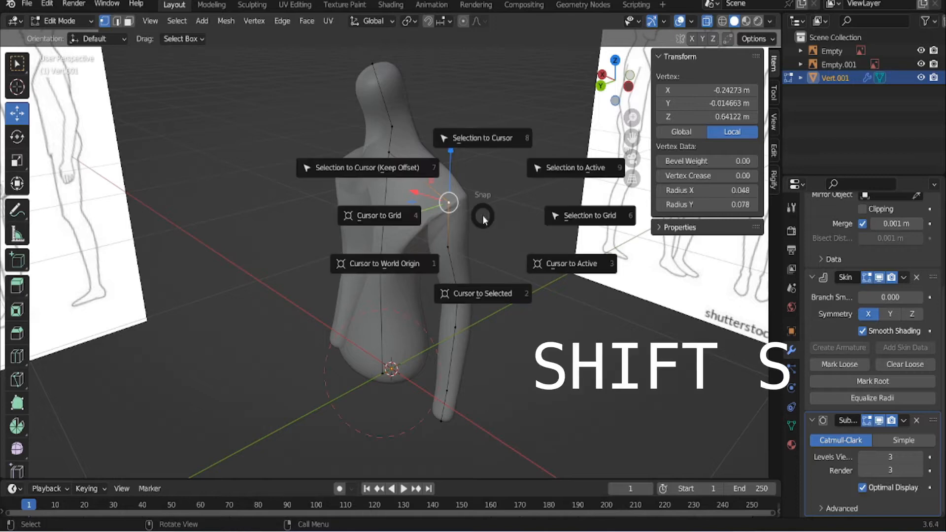
{"action": "left_click", "coordinate": [484, 295]}
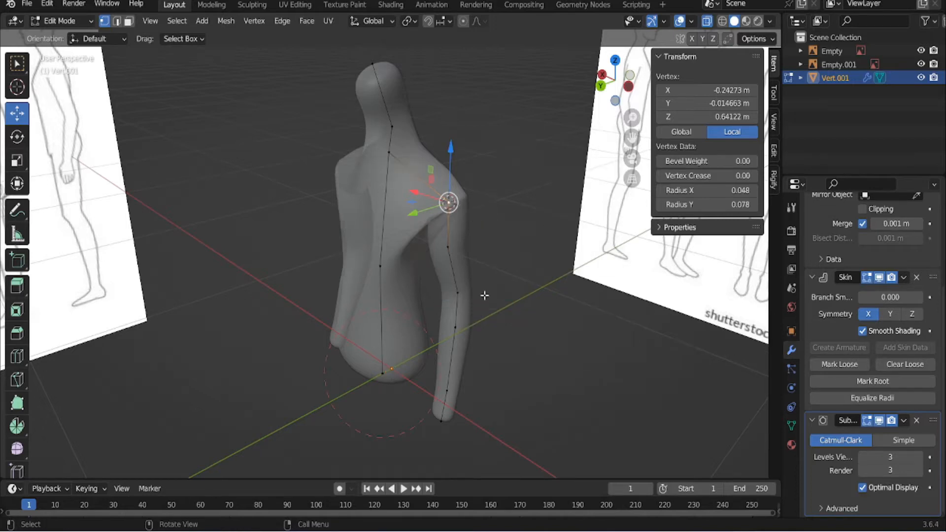
Set the transform pivot point to the 3D Cursor
{"action": "middle_click_drag", "start_coordinate": [464, 268], "coordinate": [468, 313]}
{"action": "left_click", "coordinate": [408, 22]}
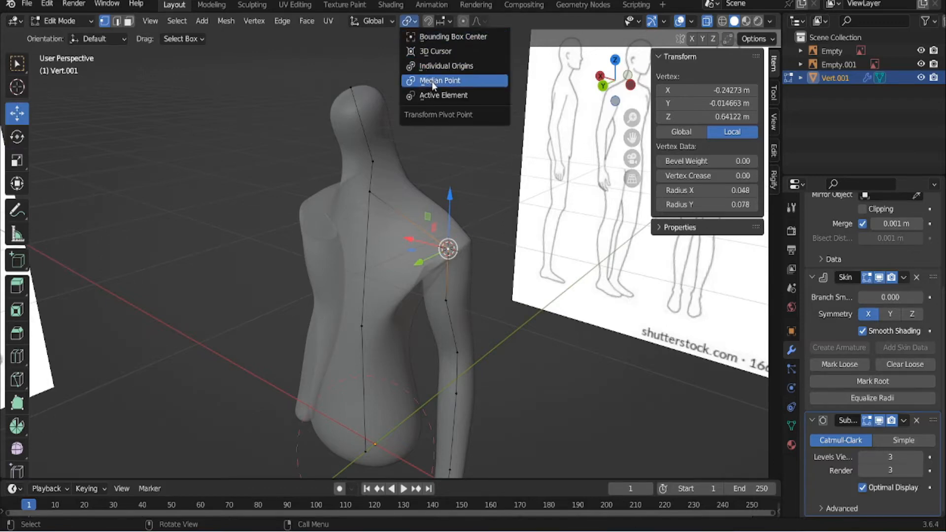
{"action": "left_click", "coordinate": [436, 52]}
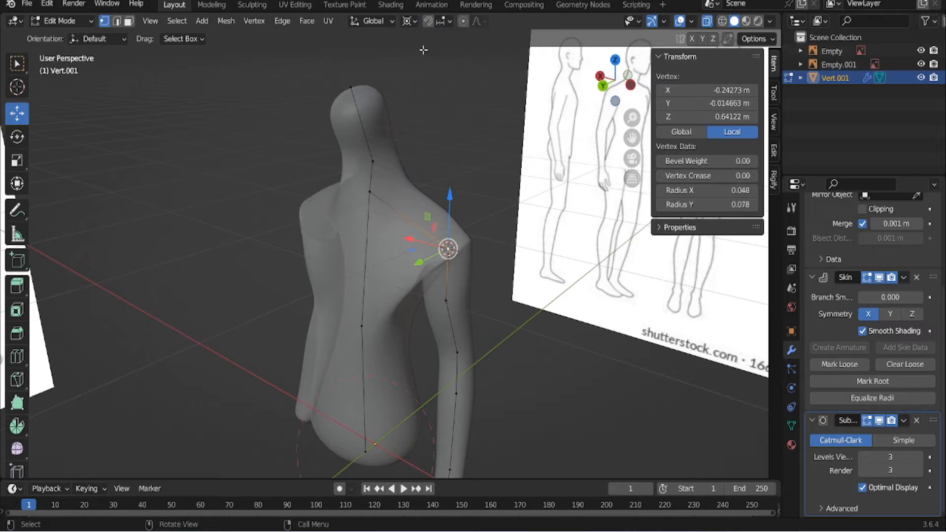
Select the arm vertices below the shoulder, from the upper arm down to the wrist
{"action": "scroll", "coordinate": [428, 167], "scroll_direction": "down", "scroll_amount": 3}
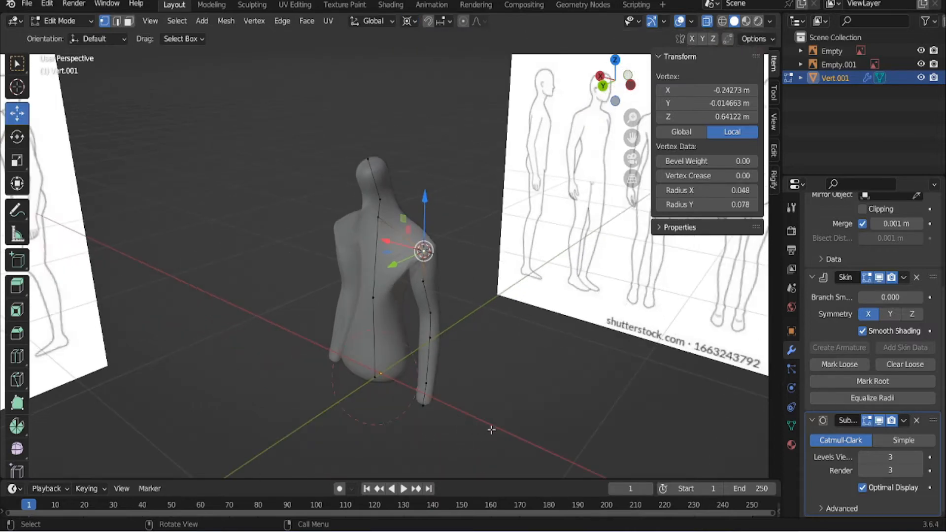
{"action": "left_click_drag", "start_coordinate": [491, 429], "coordinate": [410, 270]}
{"action": "middle_click_drag", "start_coordinate": [410, 270], "coordinate": [420, 304]}
{"action": "scroll", "coordinate": [420, 304], "scroll_direction": "up", "scroll_amount": 4}
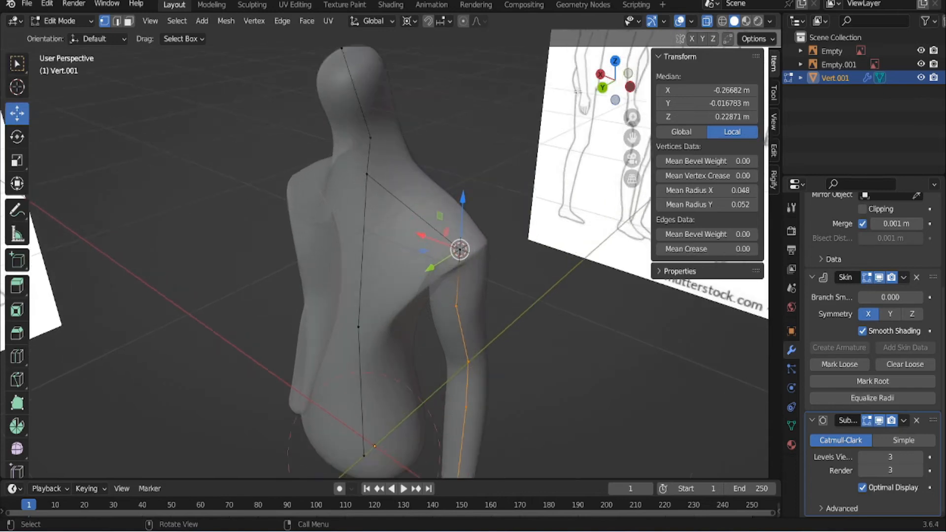
Switch to the Rotate tool with the arm vertices still selected and turn off X-ray
{"action": "left_click", "coordinate": [602, 87]}
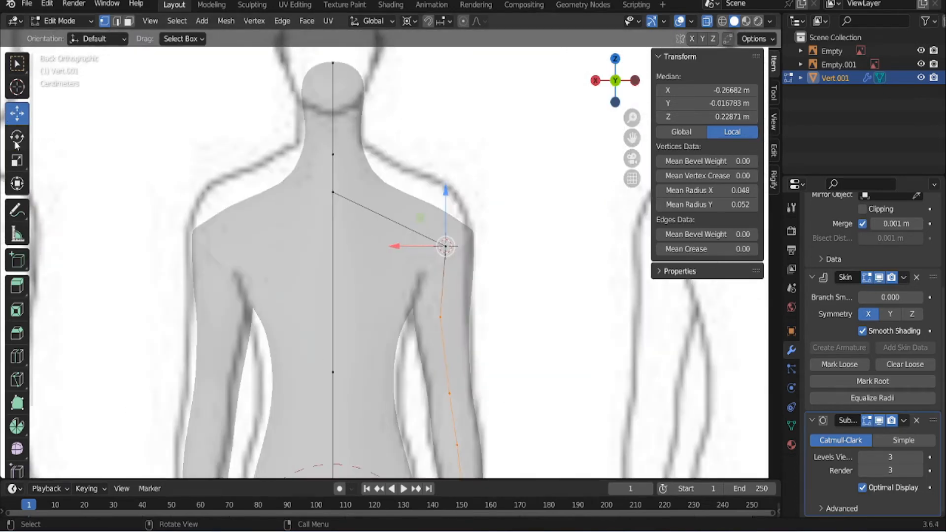
{"action": "left_click", "coordinate": [16, 140]}
{"action": "middle_click_drag", "start_coordinate": [498, 100], "coordinate": [437, 140]}
{"action": "left_click", "coordinate": [710, 21]}
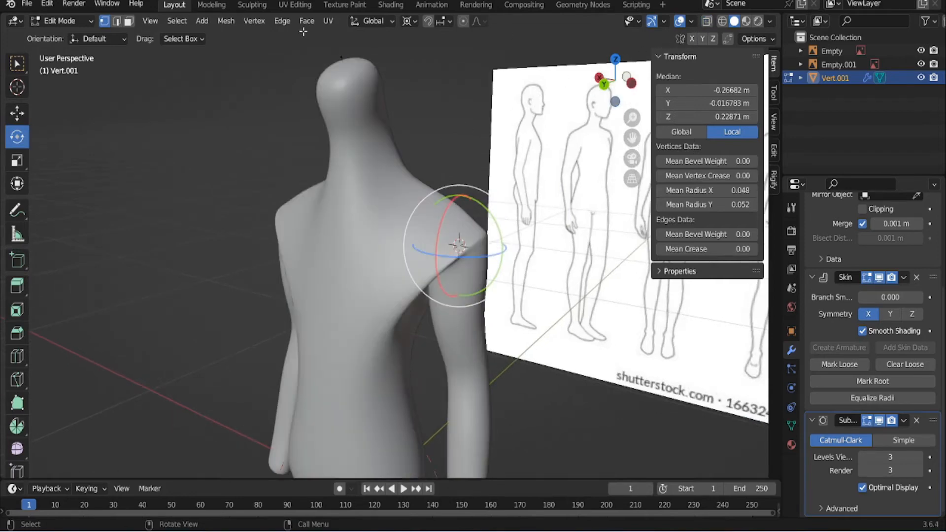
{"action": "left_click", "coordinate": [409, 20]}
{"action": "middle_click_drag", "start_coordinate": [388, 284], "coordinate": [325, 278]}
{"action": "middle_click_drag", "start_coordinate": [354, 267], "coordinate": [421, 255]}
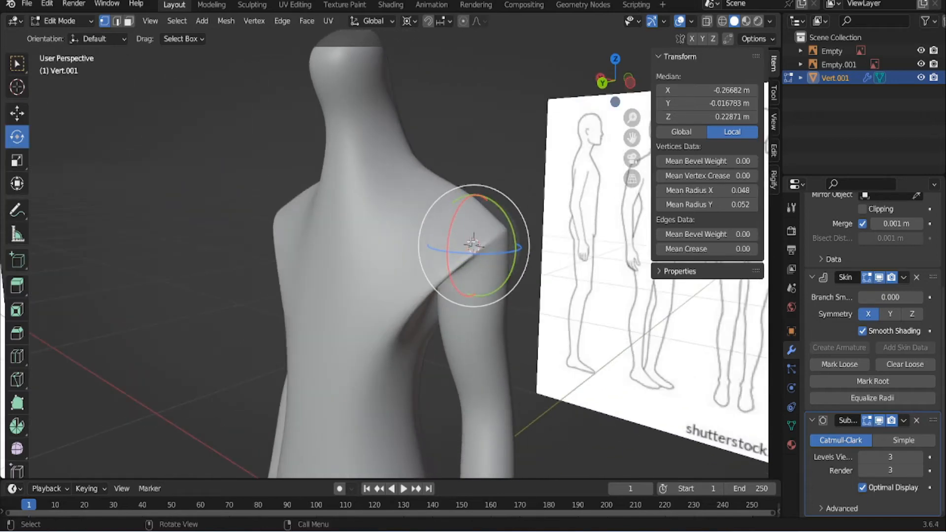
{"action": "scroll", "coordinate": [476, 245], "scroll_direction": "down", "scroll_amount": 1}
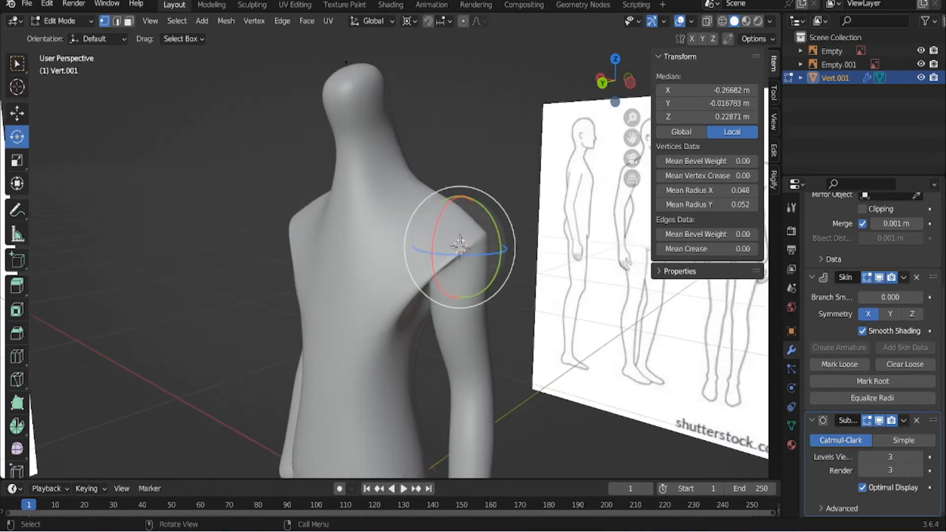
Rotate the selected arm vertices about the 3D cursor at the shoulder in back view until the arms extend horizontally
{"action": "left_click", "coordinate": [601, 83]}
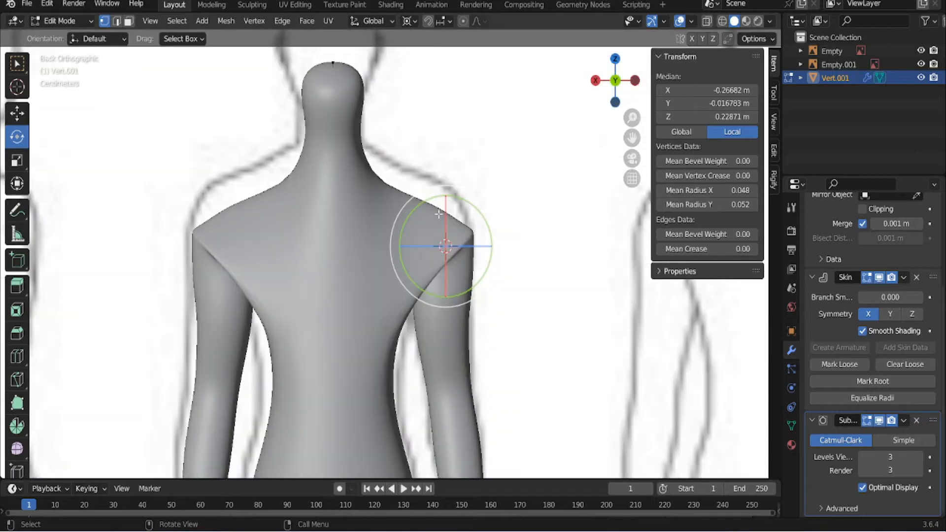
{"action": "left_click_drag", "start_coordinate": [408, 217], "coordinate": [419, 294]}
{"action": "scroll", "coordinate": [372, 286], "scroll_direction": "down", "scroll_amount": 3}
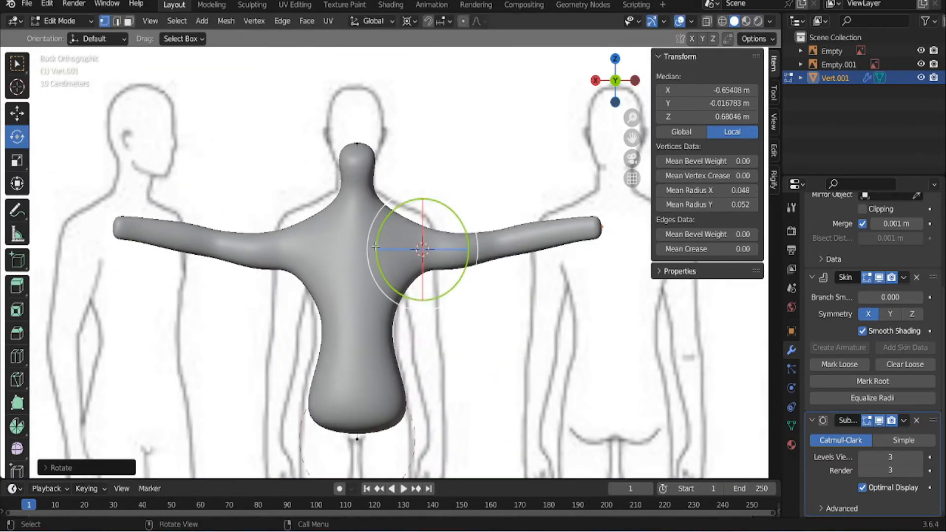
{"action": "left_click_drag", "start_coordinate": [376, 247], "coordinate": [378, 235]}
{"action": "scroll", "coordinate": [378, 235], "scroll_direction": "down", "scroll_amount": 1}
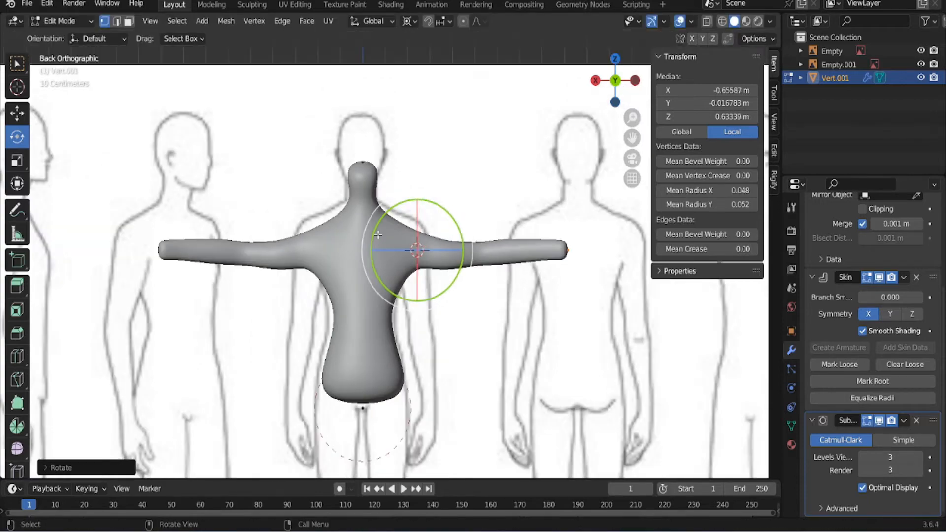
{"action": "middle_click_drag", "start_coordinate": [378, 235], "coordinate": [589, 243]}
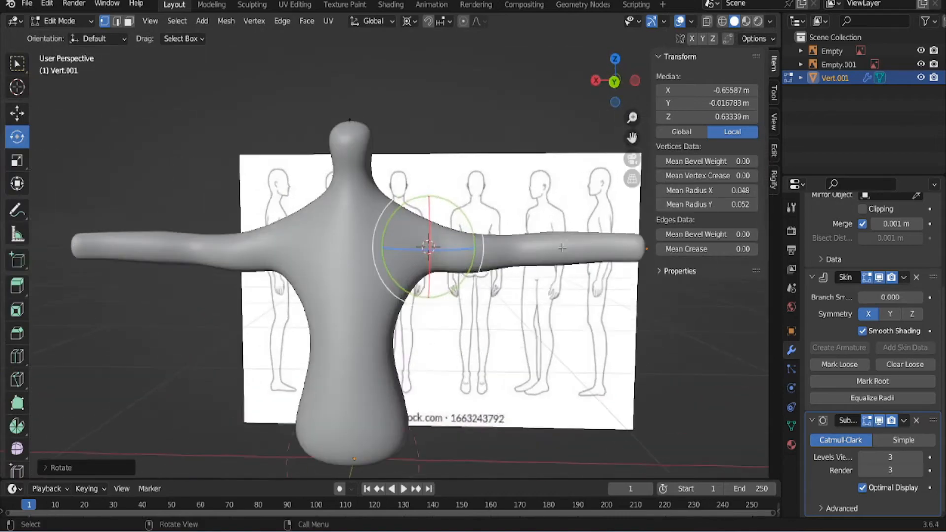
Select the vertices around the shoulder, and reduce the selection to the single shoulder vertex
{"action": "left_click_drag", "start_coordinate": [386, 157], "coordinate": [504, 330]}
{"action": "scroll", "coordinate": [494, 352], "scroll_direction": "up", "scroll_amount": 1}
{"action": "middle_click_drag", "start_coordinate": [495, 353], "coordinate": [431, 374]}
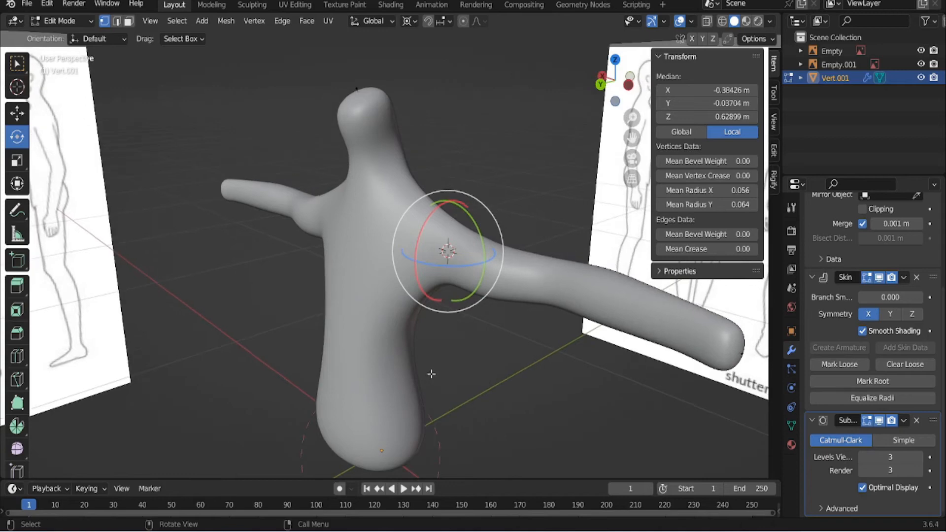
{"action": "left_click", "coordinate": [469, 324]}
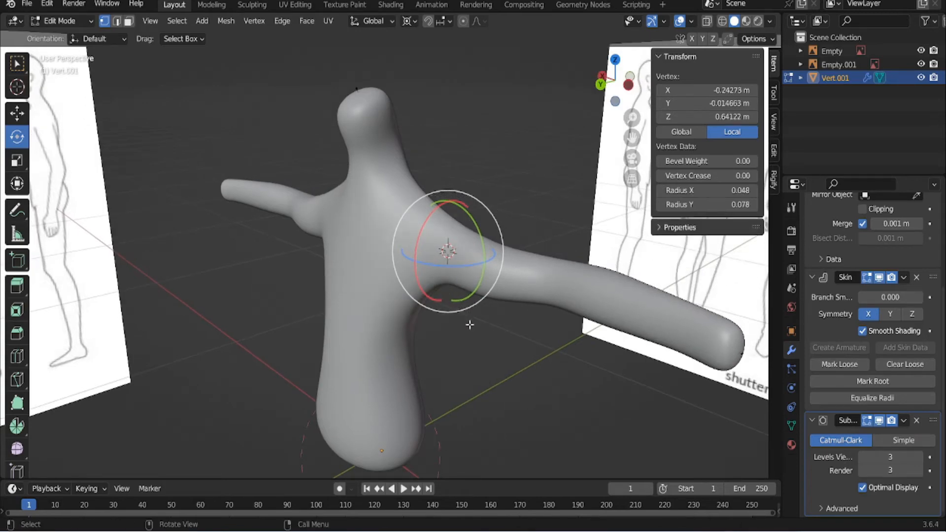
{"action": "left_click", "coordinate": [510, 116]}
{"action": "left_click", "coordinate": [466, 293]}
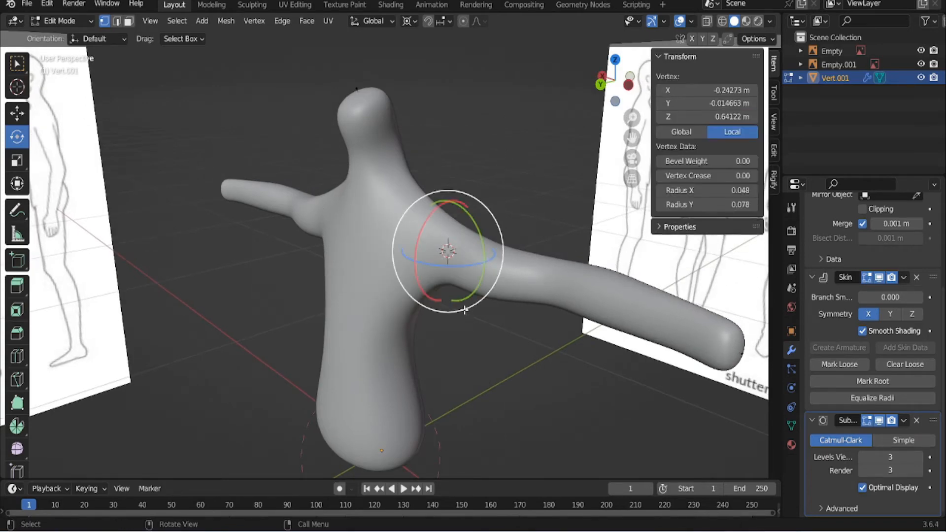
Set the transform pivot point to Median Point and clear the selection in back view
{"action": "left_click", "coordinate": [407, 21]}
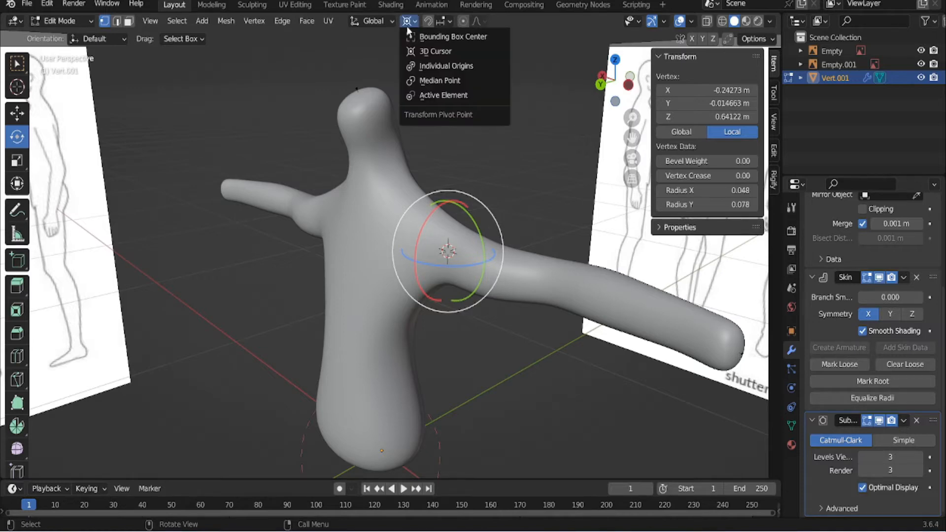
{"action": "left_click", "coordinate": [412, 83]}
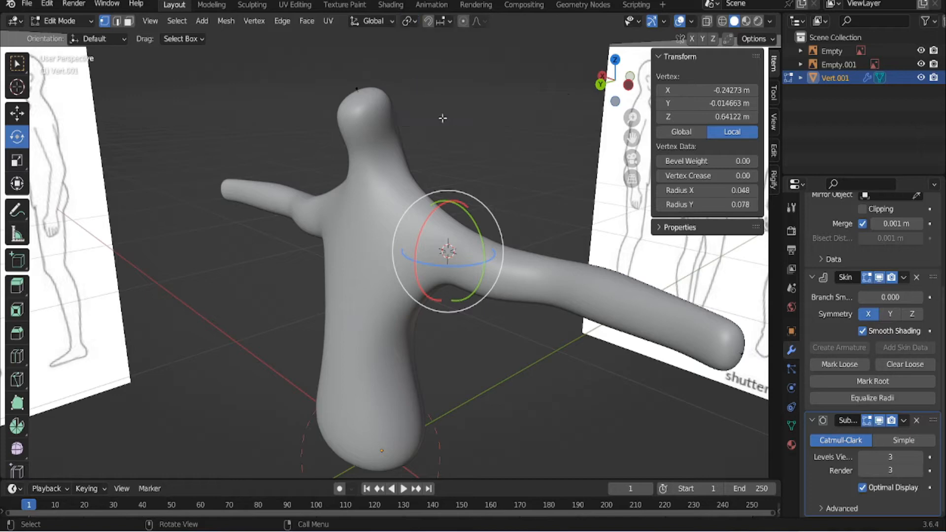
{"action": "left_click", "coordinate": [601, 84]}
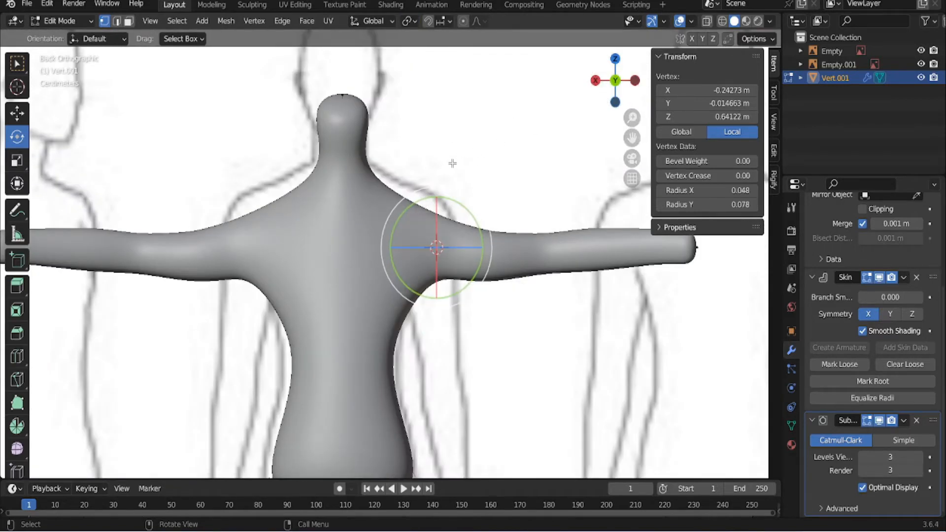
{"action": "scroll", "coordinate": [452, 163], "scroll_direction": "down", "scroll_amount": 1}
{"action": "key", "text": "alt+a"}
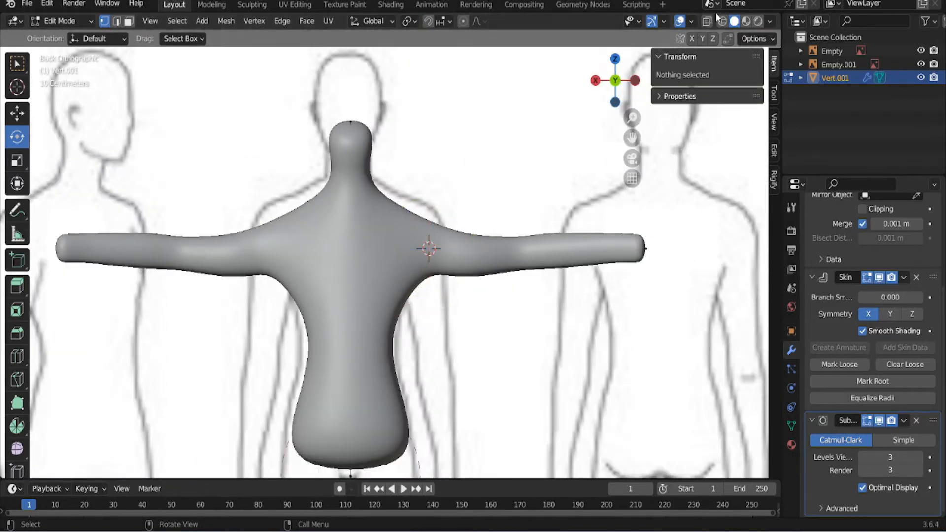
With X-ray on, select the whole arm including the shoulder vertex and raise it along Z to a median of about 0.68 m
{"action": "left_click", "coordinate": [708, 20]}
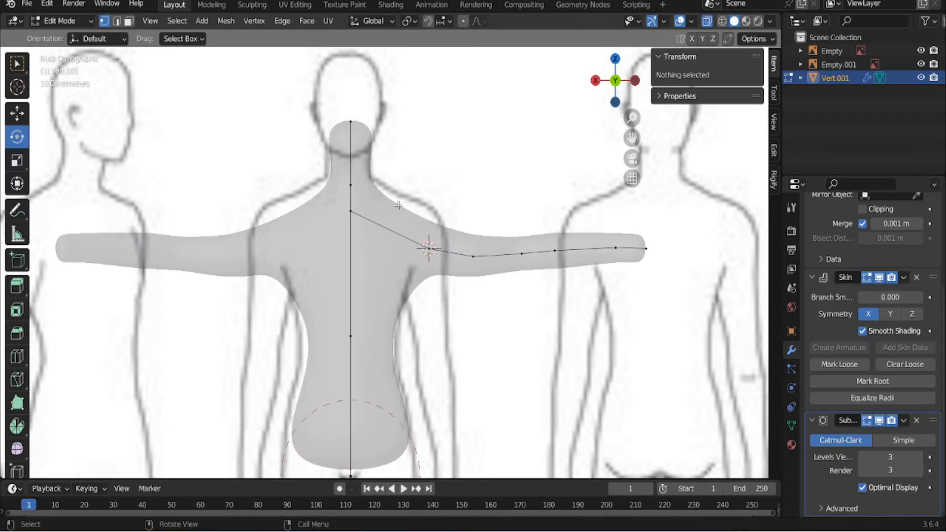
{"action": "left_click_drag", "start_coordinate": [398, 205], "coordinate": [674, 305]}
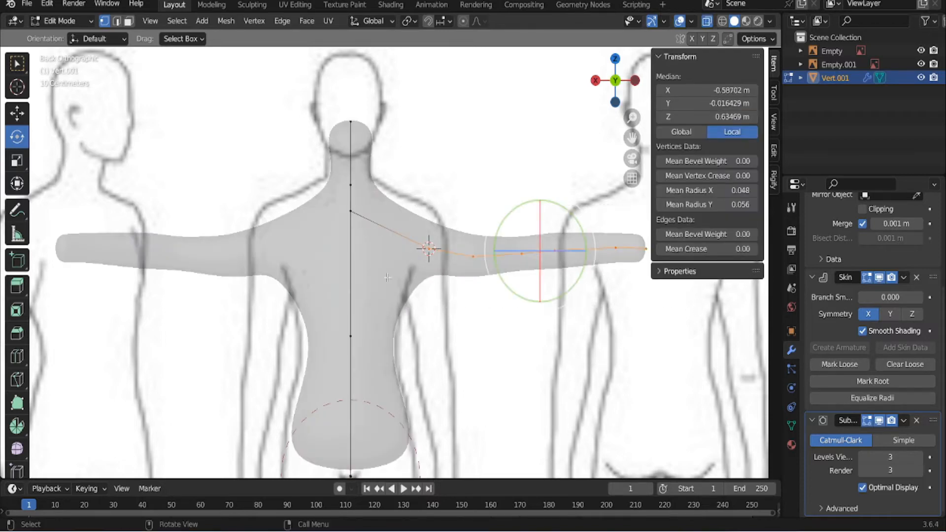
{"action": "left_click", "coordinate": [16, 113]}
{"action": "scroll", "coordinate": [384, 223], "scroll_direction": "down", "scroll_amount": 1}
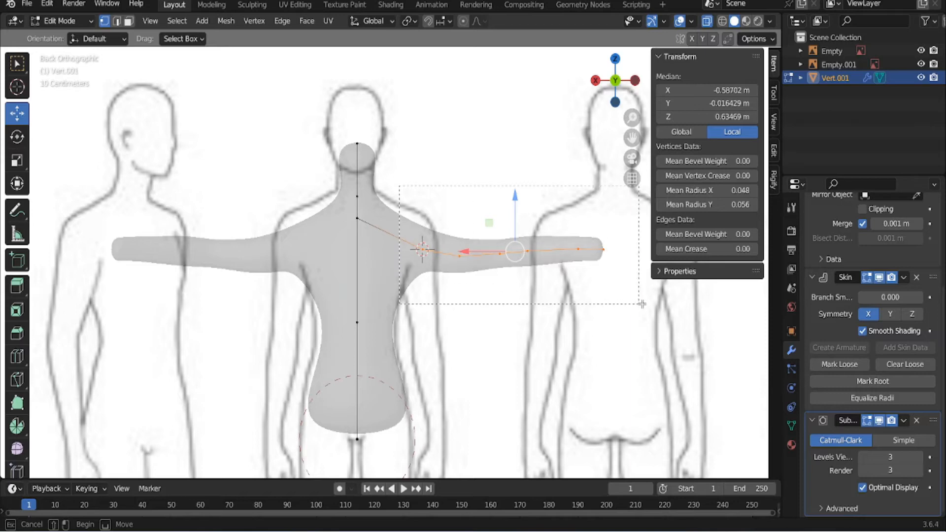
{"action": "left_click_drag", "start_coordinate": [642, 303], "coordinate": [642, 304]}
{"action": "scroll", "coordinate": [535, 282], "scroll_direction": "up", "scroll_amount": 1}
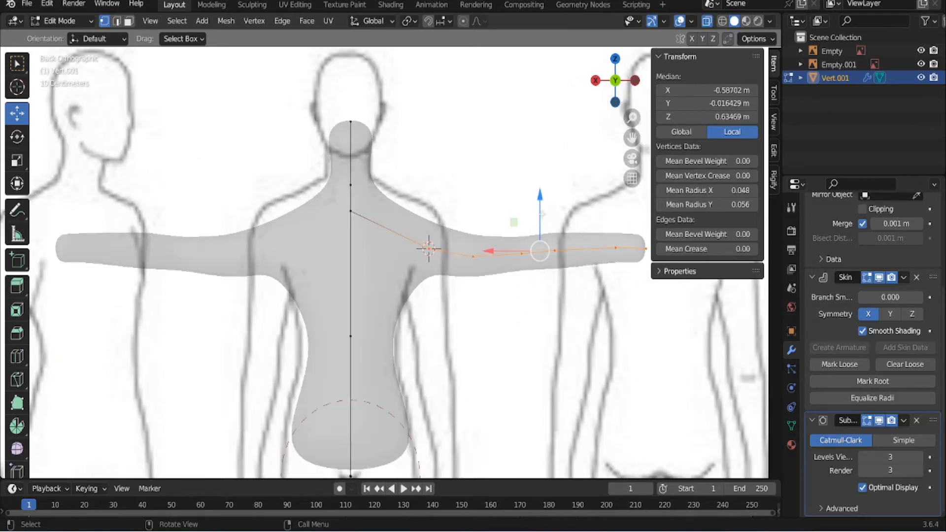
{"action": "left_click_drag", "start_coordinate": [541, 209], "coordinate": [535, 186]}
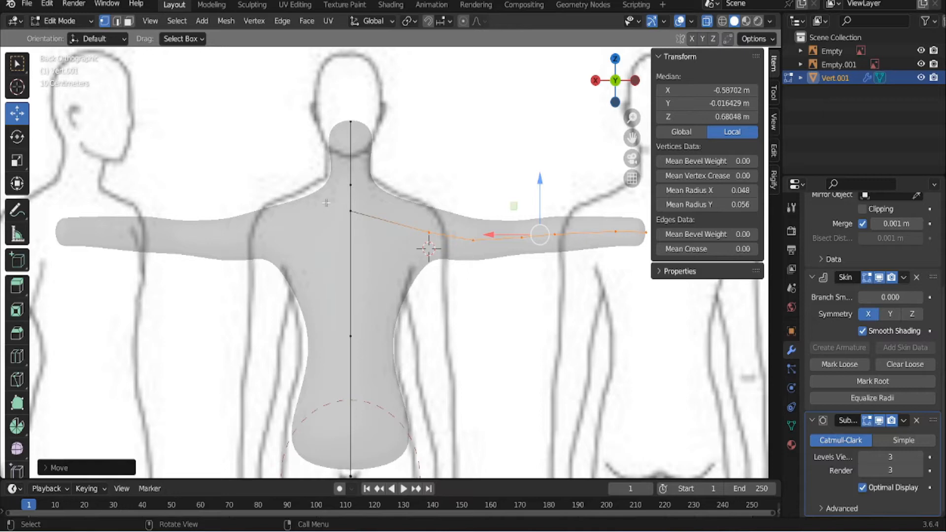
Enlarge the skin radius of the neck-base vertex to about 0.073 by 0.114 to match the reference outline
{"action": "left_click", "coordinate": [351, 184]}
{"action": "scroll", "coordinate": [354, 181], "scroll_direction": "up", "scroll_amount": 3}
{"action": "key", "text": "ctrl+a"}
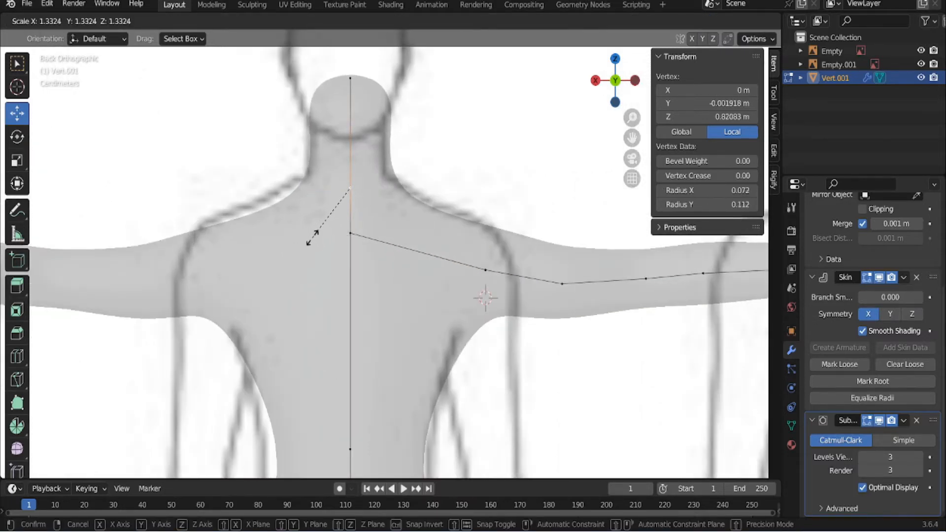
{"action": "left_click", "coordinate": [310, 238]}
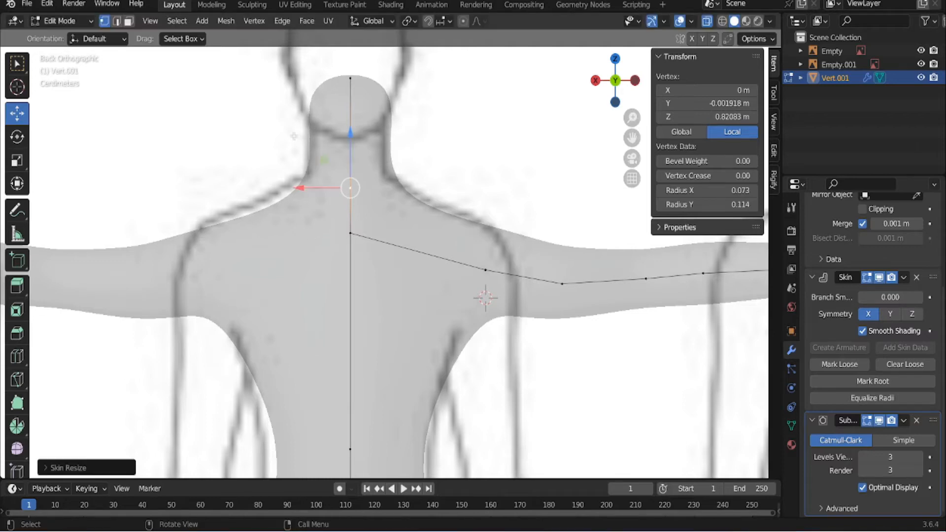
Shrink the skin radius of the topmost vertex to about 0.058 and raise the neck-base vertex to about Z 0.824 m
{"action": "left_click", "coordinate": [334, 79]}
{"action": "key", "text": "ctrl+a"}
{"action": "left_click", "coordinate": [182, 221]}
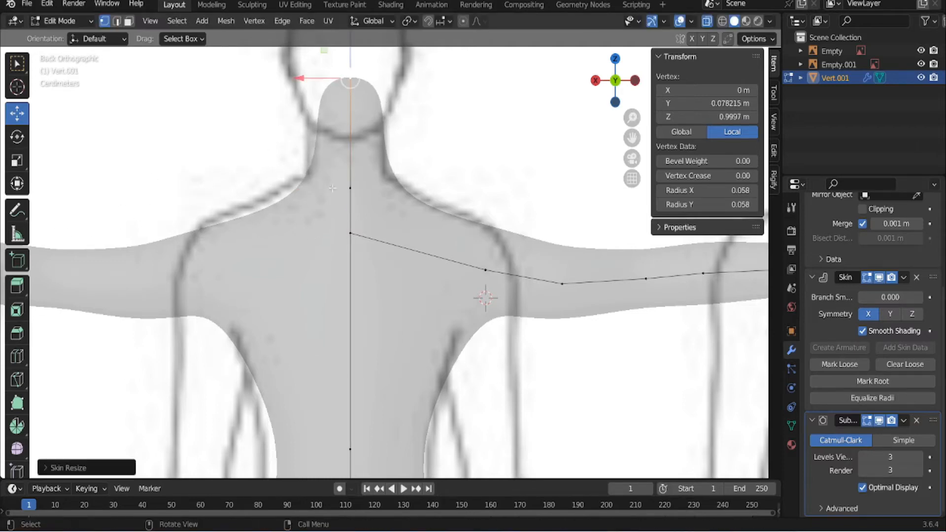
{"action": "left_click", "coordinate": [350, 188]}
{"action": "left_click_drag", "start_coordinate": [349, 144], "coordinate": [349, 142]}
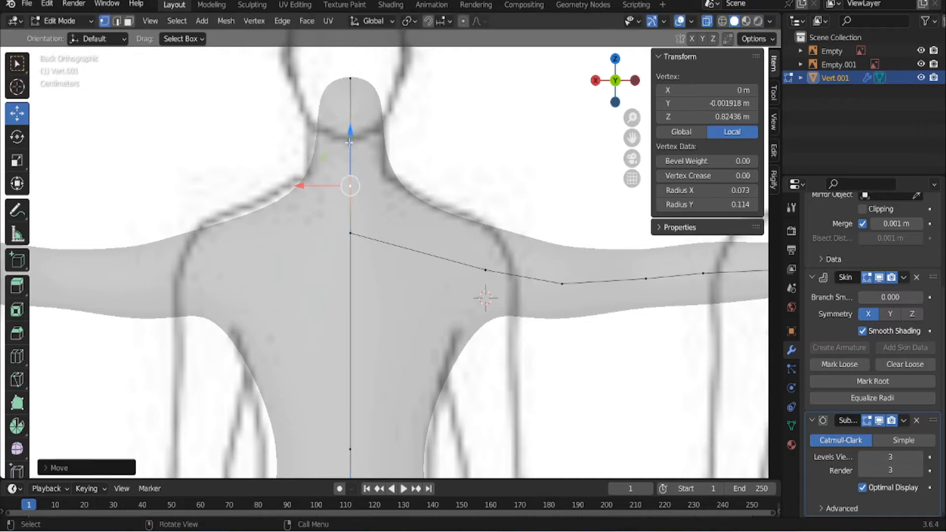
Compare the neck and torso with the profile reference in left orthographic view
{"action": "scroll", "coordinate": [349, 143], "scroll_direction": "down", "scroll_amount": 4}
{"action": "scroll", "coordinate": [374, 356], "scroll_direction": "down", "scroll_amount": 4}
{"action": "mouse_move", "coordinate": [375, 356]}
{"action": "middle_mouse_down"}
{"action": "mouse_move", "coordinate": [360, 254]}
{"action": "mouse_move", "coordinate": [238, 402]}
{"action": "mouse_move", "coordinate": [266, 374]}
{"action": "middle_mouse_up"}
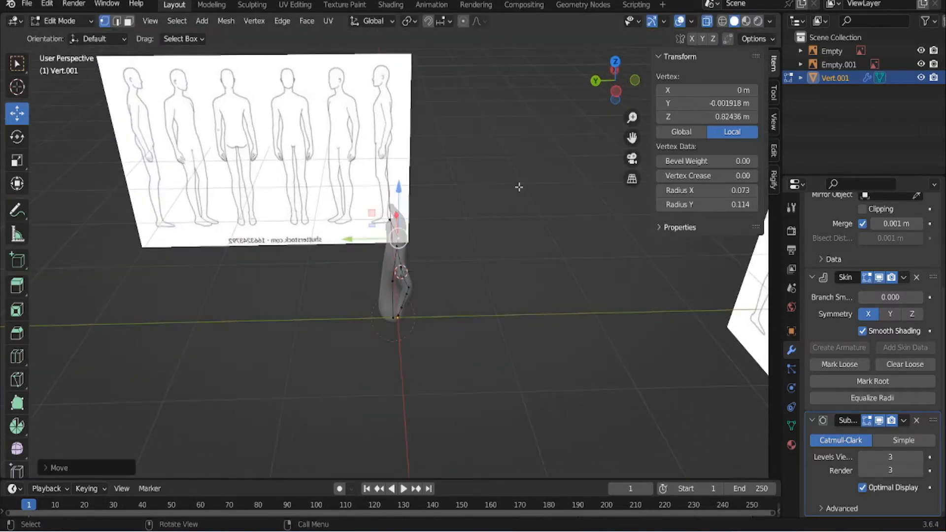
{"action": "left_click", "coordinate": [617, 91]}
{"action": "scroll", "coordinate": [390, 266], "scroll_direction": "up", "scroll_amount": 3}
{"action": "mouse_move", "coordinate": [389, 266]}
{"action": "middle_mouse_down"}
{"action": "mouse_move", "coordinate": [345, 276]}
{"action": "mouse_move", "coordinate": [374, 271]}
{"action": "middle_mouse_up"}
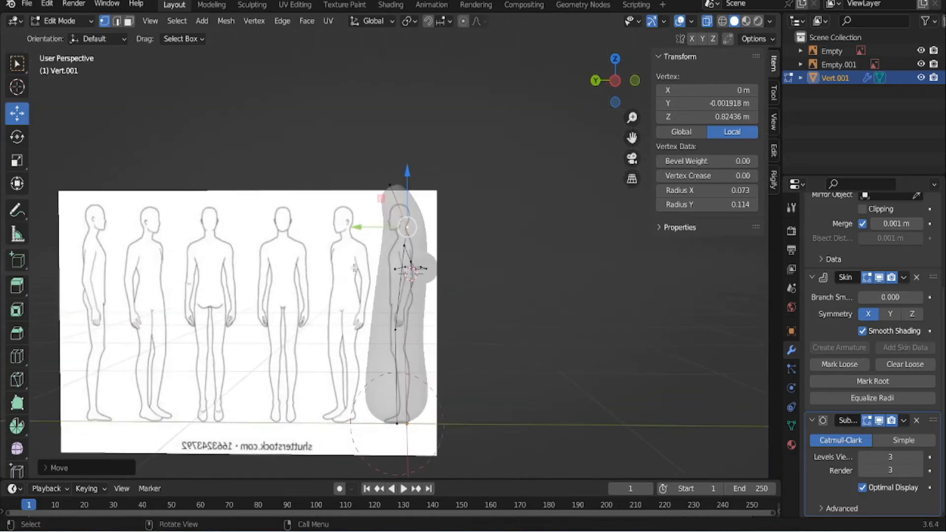
{"action": "left_click", "coordinate": [615, 80]}
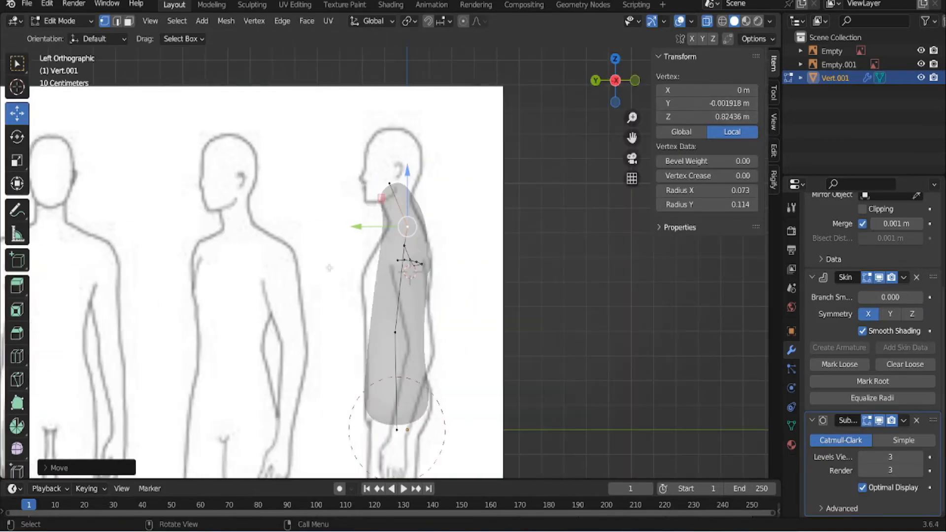
{"action": "scroll", "coordinate": [329, 268], "scroll_direction": "up", "scroll_amount": 2}
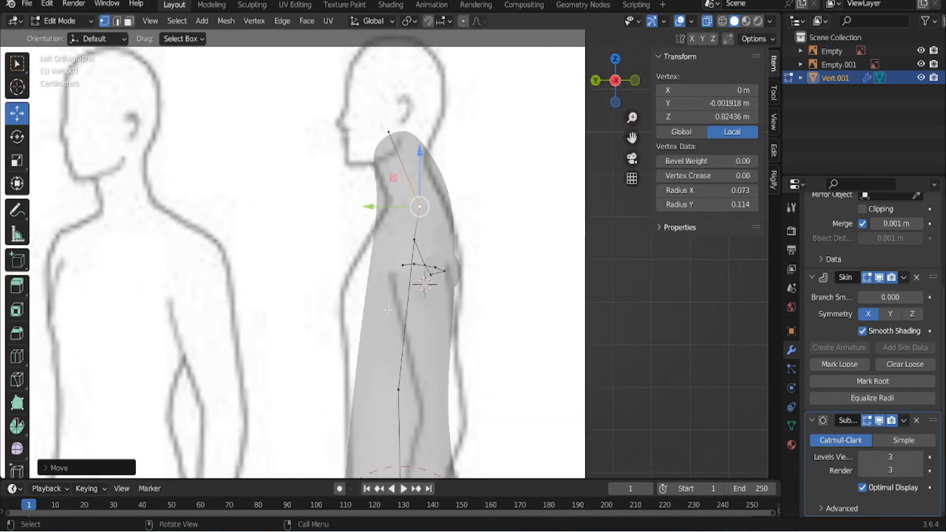
Select the upper-chest and waist vertices of the spine and subdivide the edge between them
{"action": "middle_click_drag", "start_coordinate": [347, 279], "coordinate": [453, 304]}
{"action": "left_click", "coordinate": [366, 254]}
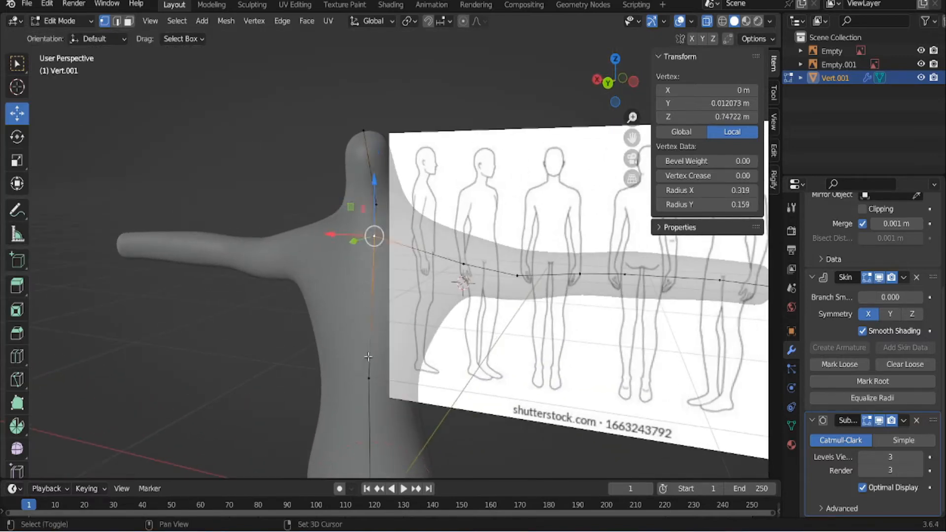
{"action": "left_click", "coordinate": [369, 377], "text": "shift"}
{"action": "middle_click_drag", "start_coordinate": [369, 377], "coordinate": [249, 205]}
{"action": "right_click", "coordinate": [255, 209]}
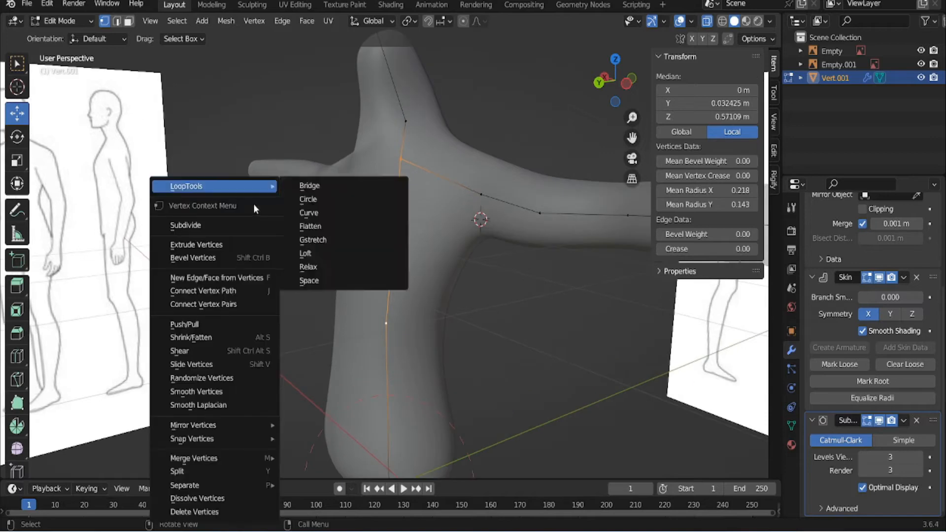
{"action": "left_click", "coordinate": [232, 226]}
Move the new mid-chest spine vertex along Y to about 0.063 m in side view and reduce its skin Radius Y to 0.133
{"action": "left_click", "coordinate": [388, 230]}
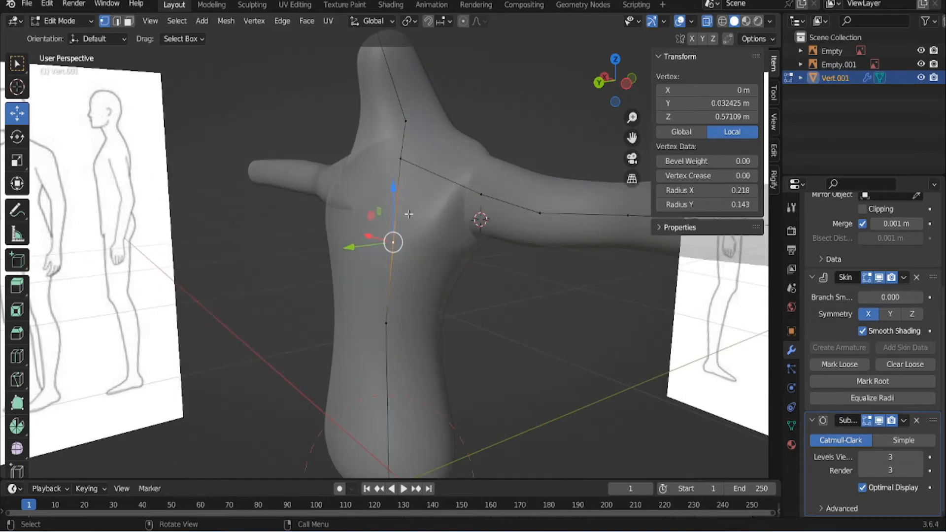
{"action": "middle_click_drag", "start_coordinate": [393, 242], "coordinate": [414, 245]}
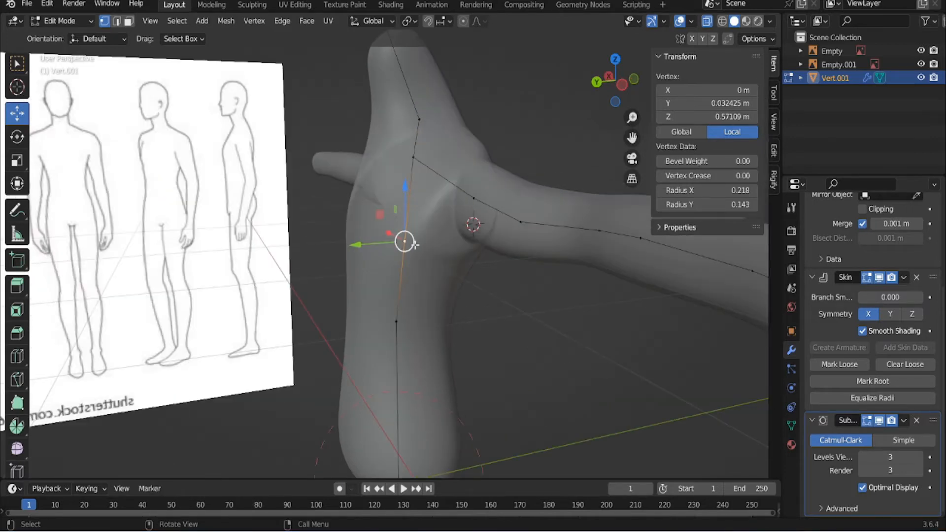
{"action": "left_click", "coordinate": [620, 84]}
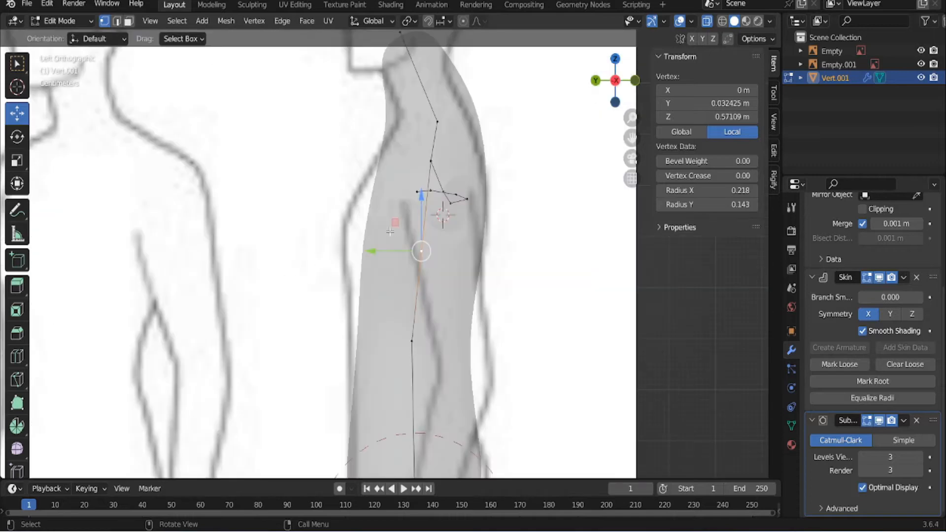
{"action": "key", "text": "g"}
{"action": "key", "text": "y"}
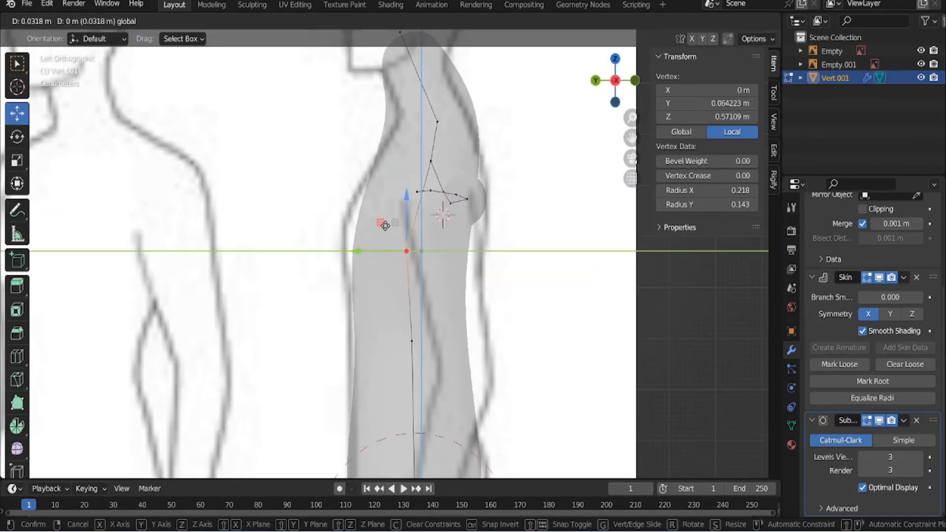
{"action": "left_click", "coordinate": [385, 225]}
{"action": "middle_click_drag", "start_coordinate": [385, 225], "coordinate": [424, 306]}
{"action": "mouse_move", "coordinate": [699, 205]}
{"action": "left_mouse_down"}
{"action": "mouse_move", "coordinate": [748, 205]}
{"action": "mouse_move", "coordinate": [694, 205]}
{"action": "left_mouse_up"}
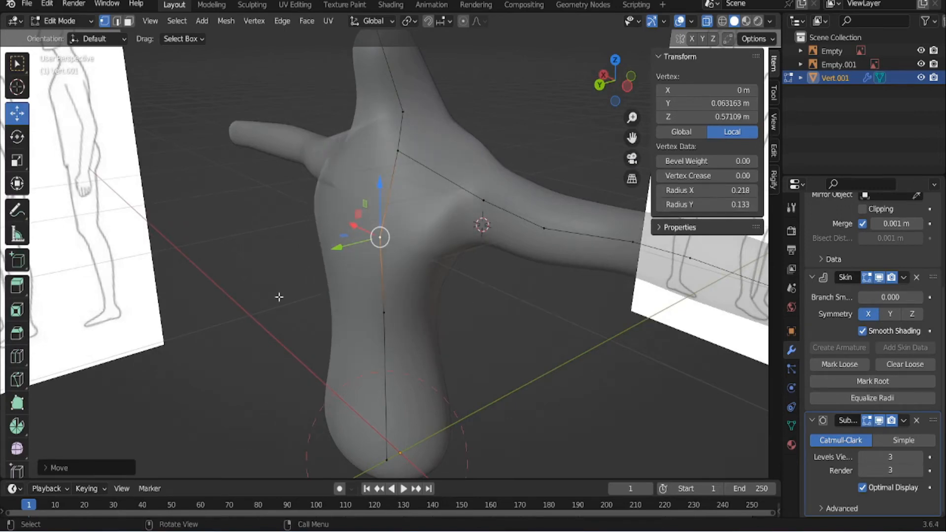
Turn off X-ray and move the mid-chest spine vertex to about Y 0.082 m, Z 0.577 m against the profile reference
{"action": "middle_click_drag", "start_coordinate": [276, 296], "coordinate": [432, 250]}
{"action": "left_click", "coordinate": [707, 21]}
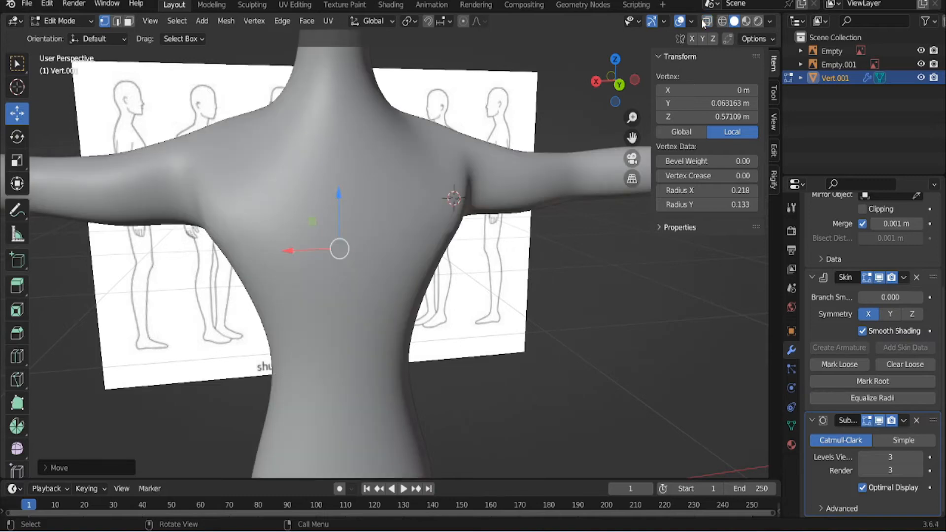
{"action": "middle_click_drag", "start_coordinate": [326, 207], "coordinate": [426, 180]}
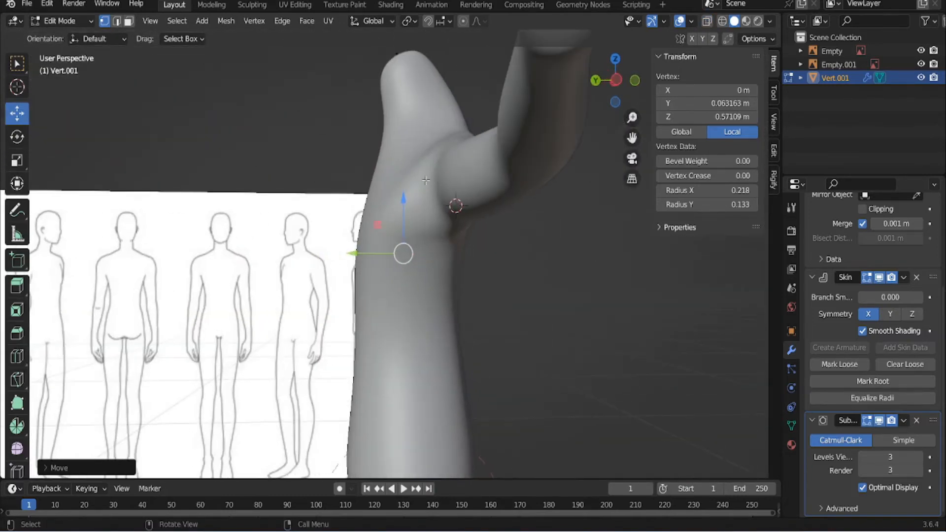
{"action": "left_click", "coordinate": [615, 80]}
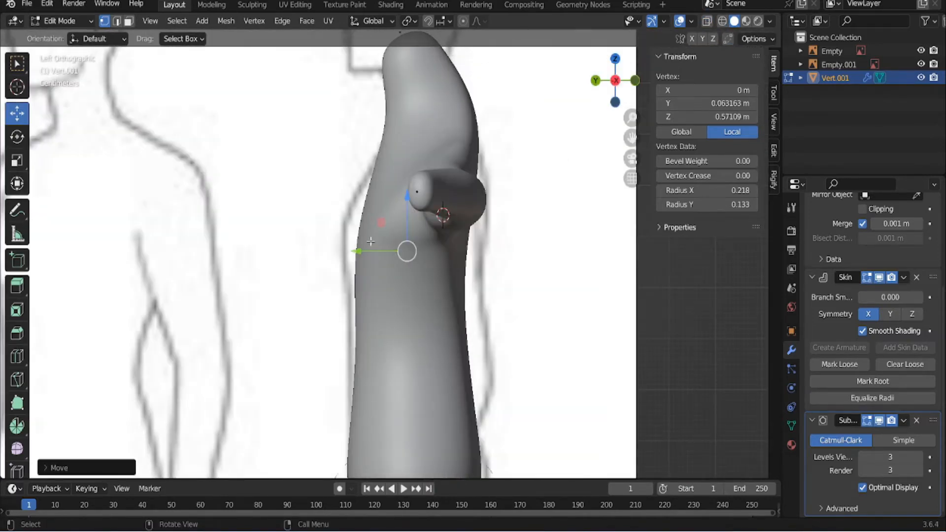
{"action": "key", "text": "g"}
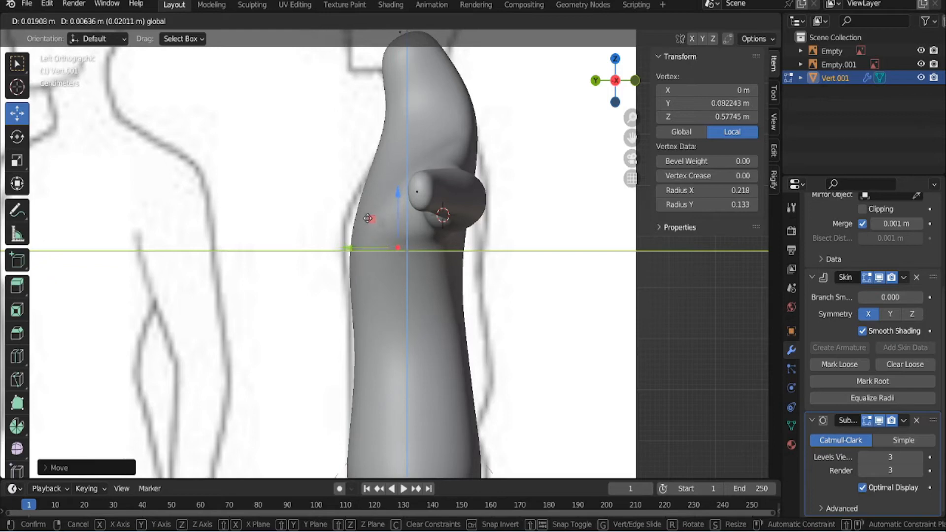
{"action": "left_click", "coordinate": [365, 216]}
Adjust the mid-chest vertex's skin Radius X to 0.198, matching the torso width to the back-view reference with X-ray on
{"action": "middle_click_drag", "start_coordinate": [365, 216], "coordinate": [616, 236]}
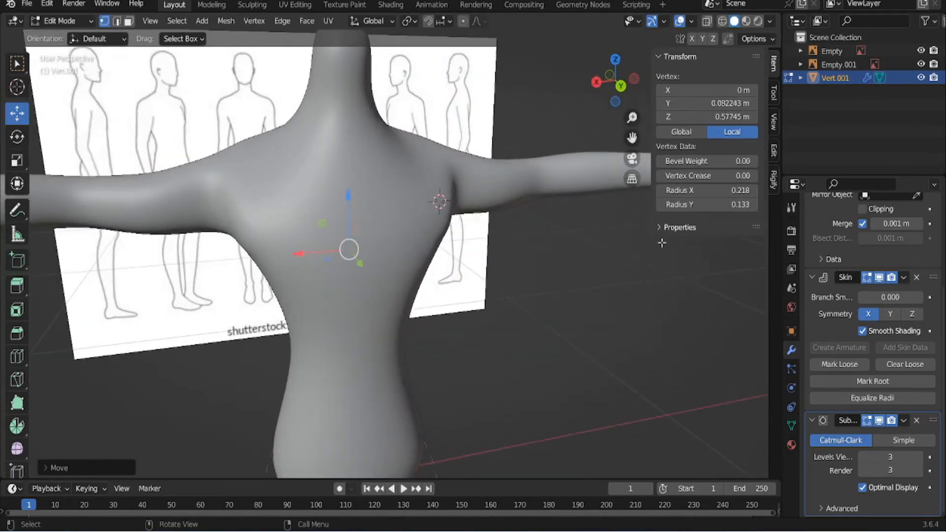
{"action": "mouse_move", "coordinate": [705, 190]}
{"action": "left_mouse_down"}
{"action": "mouse_move", "coordinate": [683, 190]}
{"action": "mouse_move", "coordinate": [703, 194]}
{"action": "left_mouse_up"}
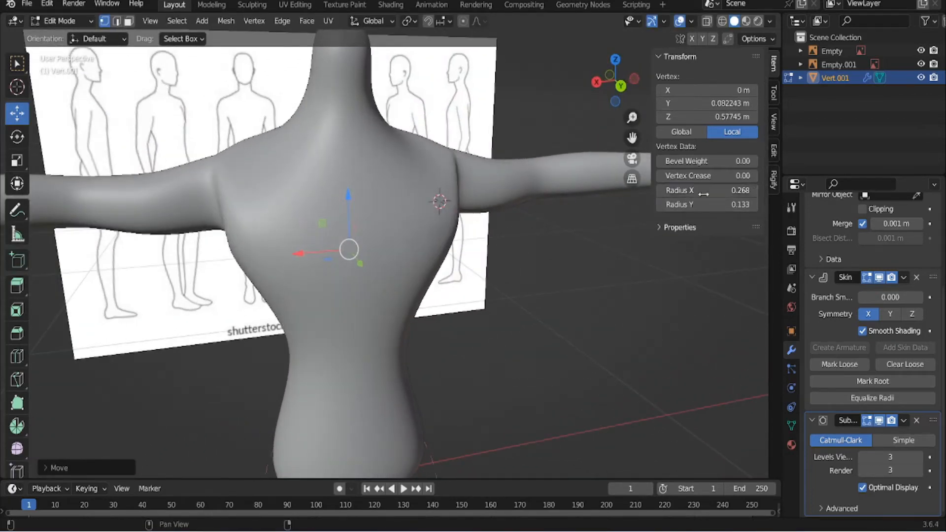
{"action": "left_click", "coordinate": [621, 86]}
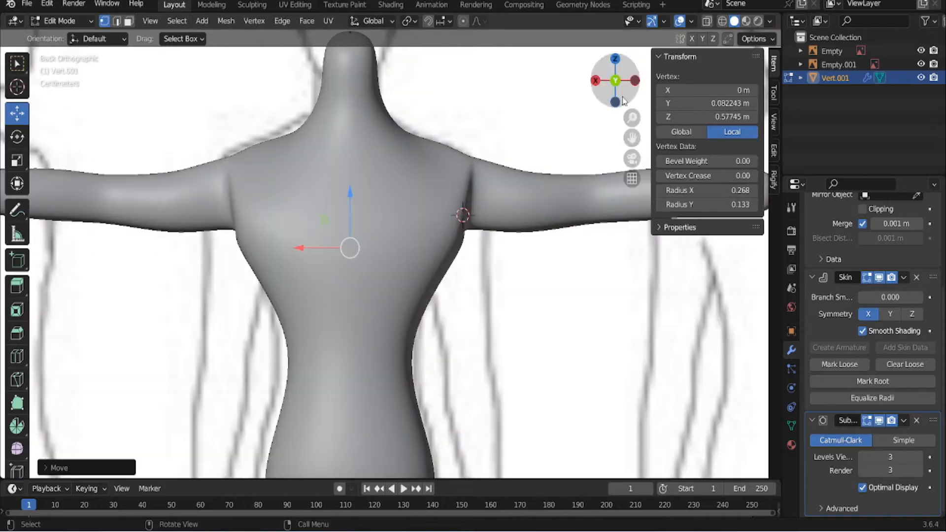
{"action": "left_click", "coordinate": [707, 21]}
{"action": "left_click_drag", "start_coordinate": [708, 194], "coordinate": [677, 192]}
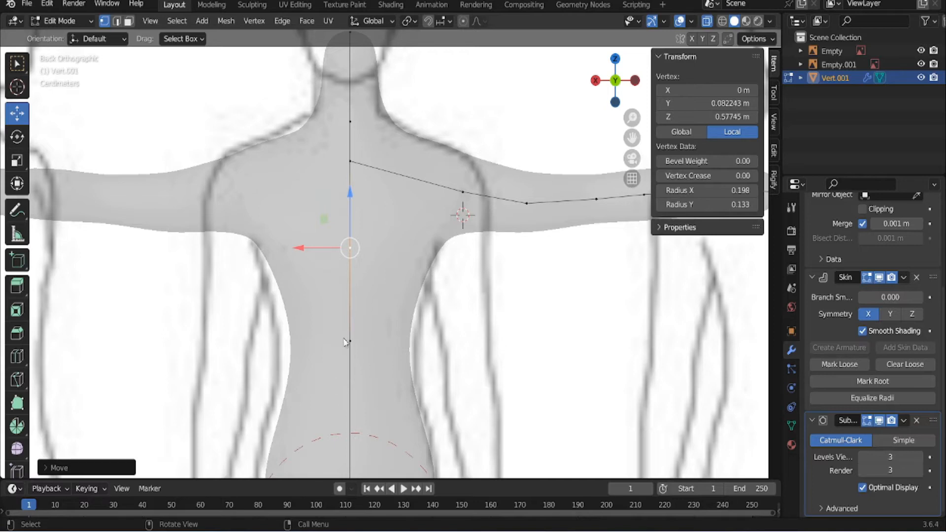
Select the waist vertex of the spine and review the torso shape in solid shading with X-ray off
{"action": "left_click", "coordinate": [346, 341]}
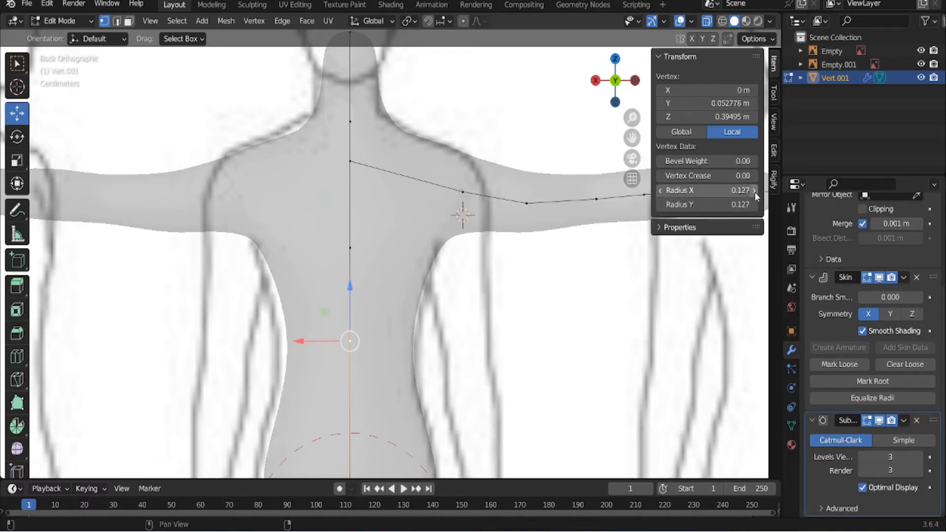
{"action": "left_click", "coordinate": [708, 22]}
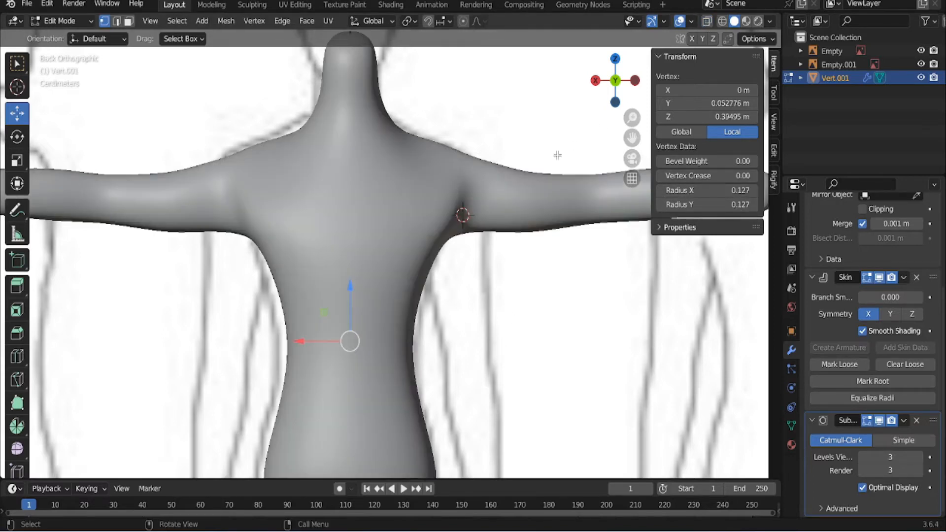
{"action": "middle_click_drag", "start_coordinate": [493, 158], "coordinate": [382, 276]}
{"action": "scroll", "coordinate": [379, 292], "scroll_direction": "up", "scroll_amount": 3}
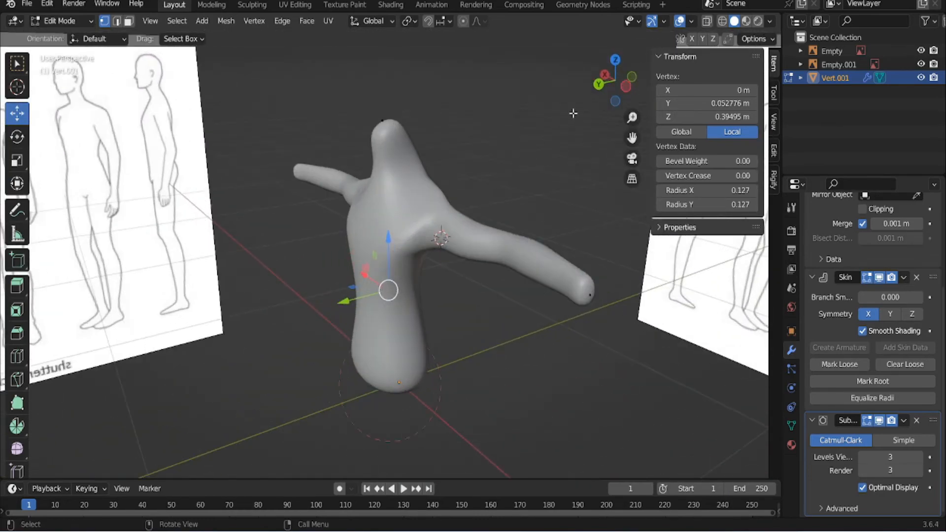
In a see-through back view, raise the lowest torso vertex to a local Z of about 0.077 m
{"action": "left_click", "coordinate": [599, 84]}
{"action": "left_click", "coordinate": [711, 21]}
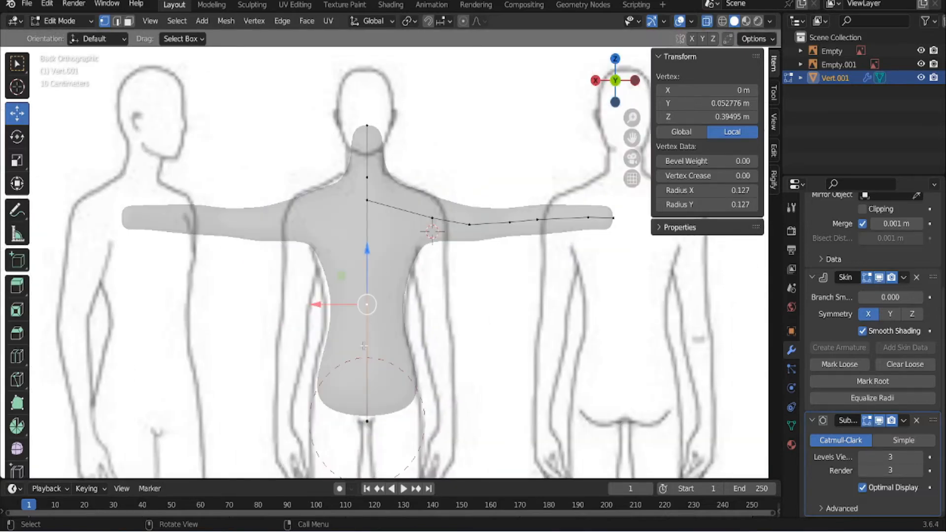
{"action": "middle_click_drag", "start_coordinate": [357, 458], "coordinate": [365, 345], "text": "shift"}
{"action": "left_click", "coordinate": [367, 328]}
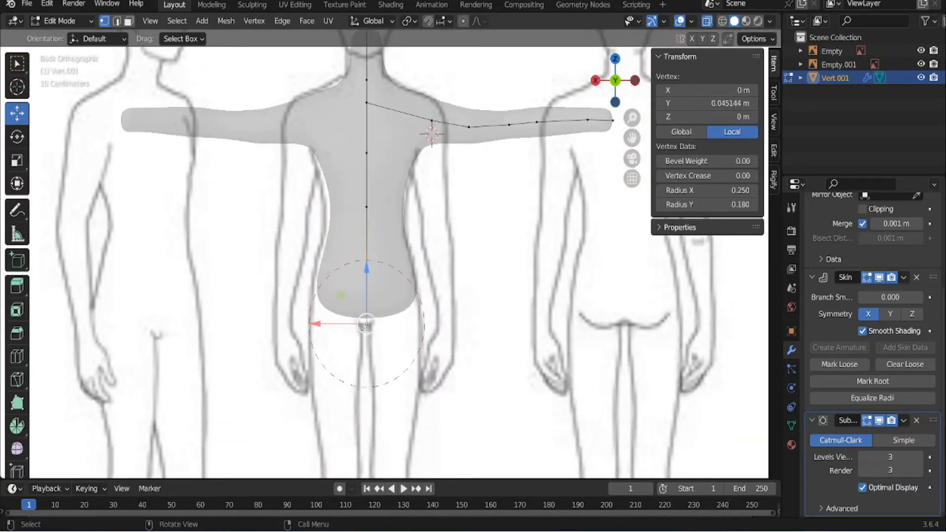
{"action": "scroll", "coordinate": [370, 333], "scroll_direction": "up", "scroll_amount": 1}
{"action": "scroll", "coordinate": [361, 338], "scroll_direction": "up", "scroll_amount": 2}
{"action": "left_click_drag", "start_coordinate": [339, 345], "coordinate": [340, 311]}
{"action": "scroll", "coordinate": [340, 310], "scroll_direction": "down", "scroll_amount": 3}
{"action": "left_click_drag", "start_coordinate": [363, 258], "coordinate": [364, 251]}
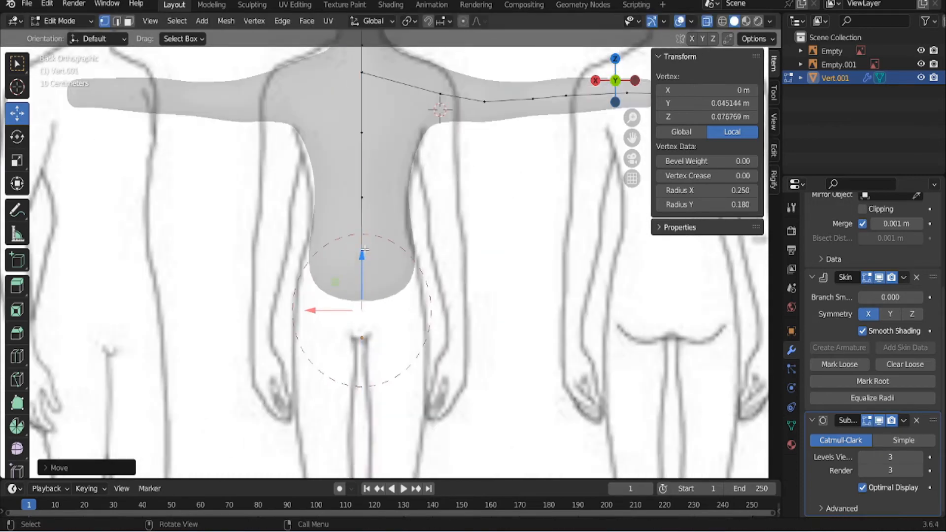
Extrude a hip vertex from the pelvis to about X -0.125 m, Z 0.005 m, and mark the pelvis vertex as the skin root
{"action": "key", "text": "e"}
{"action": "left_click", "coordinate": [434, 329]}
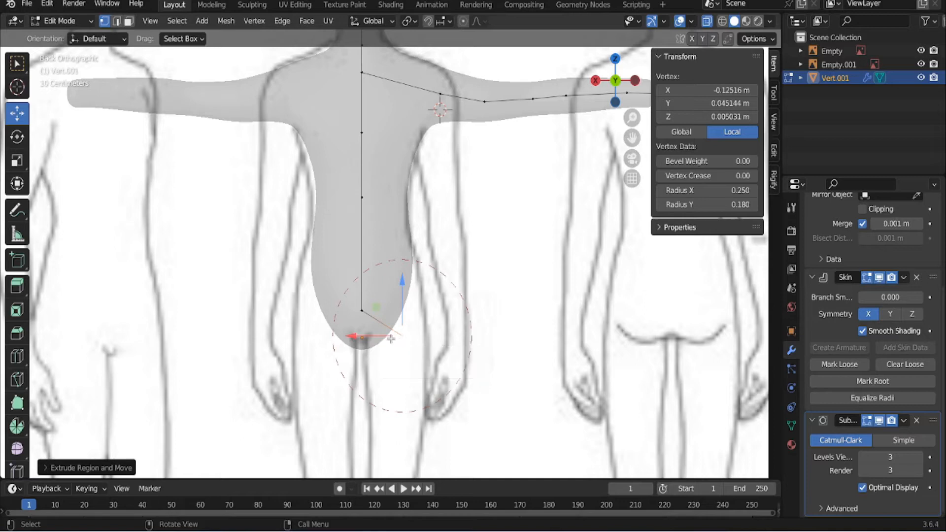
{"action": "left_click", "coordinate": [361, 311]}
{"action": "middle_click_drag", "start_coordinate": [372, 324], "coordinate": [414, 274]}
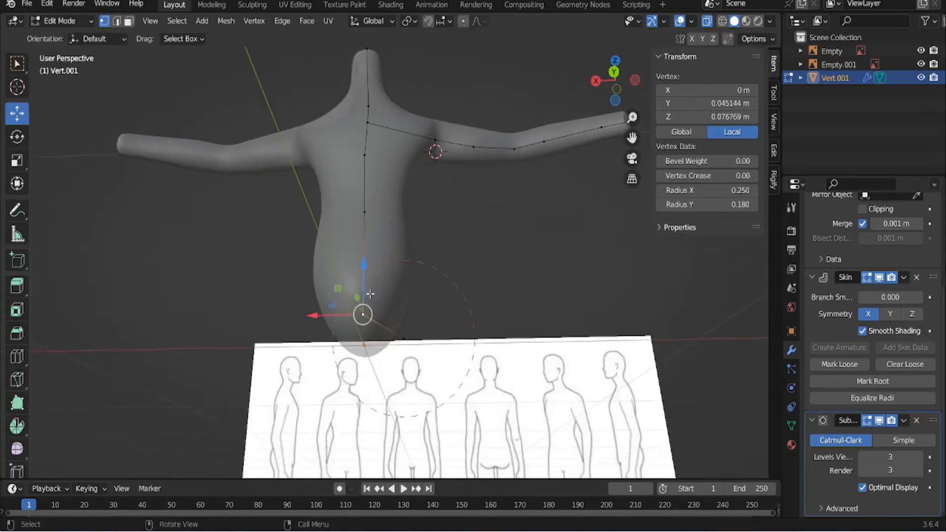
{"action": "left_click", "coordinate": [852, 383]}
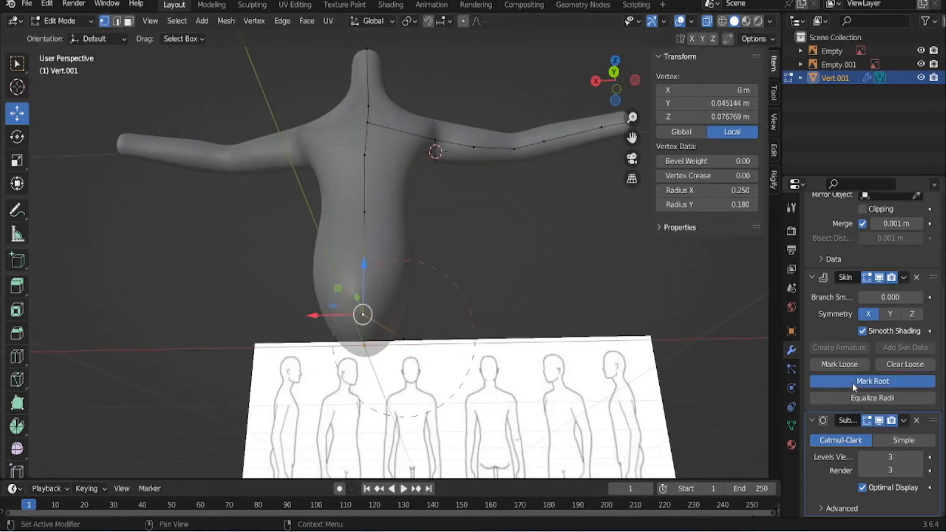
Extrude the leg from the hip vertex down to about X -0.116 m, Z -0.70 m, following the back-view reference
{"action": "left_click", "coordinate": [614, 73]}
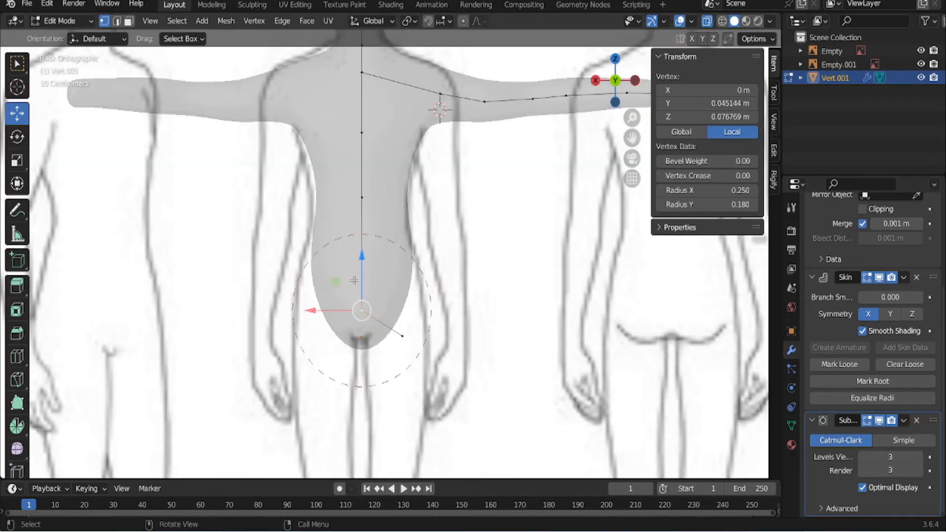
{"action": "left_click", "coordinate": [362, 338]}
{"action": "middle_click_drag", "start_coordinate": [403, 352], "coordinate": [428, 185], "text": "shift"}
{"action": "key", "text": "e"}
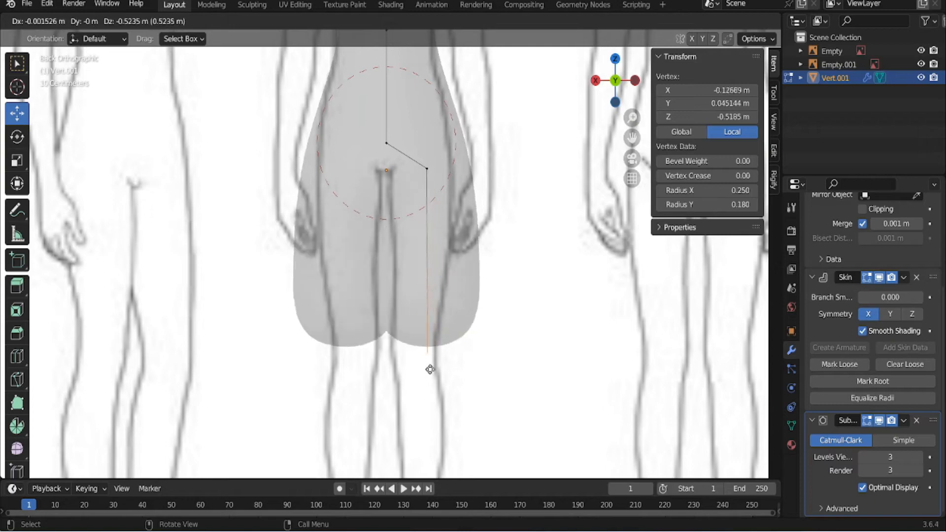
{"action": "left_click", "coordinate": [418, 365]}
{"action": "scroll", "coordinate": [418, 365], "scroll_direction": "down", "scroll_amount": 3}
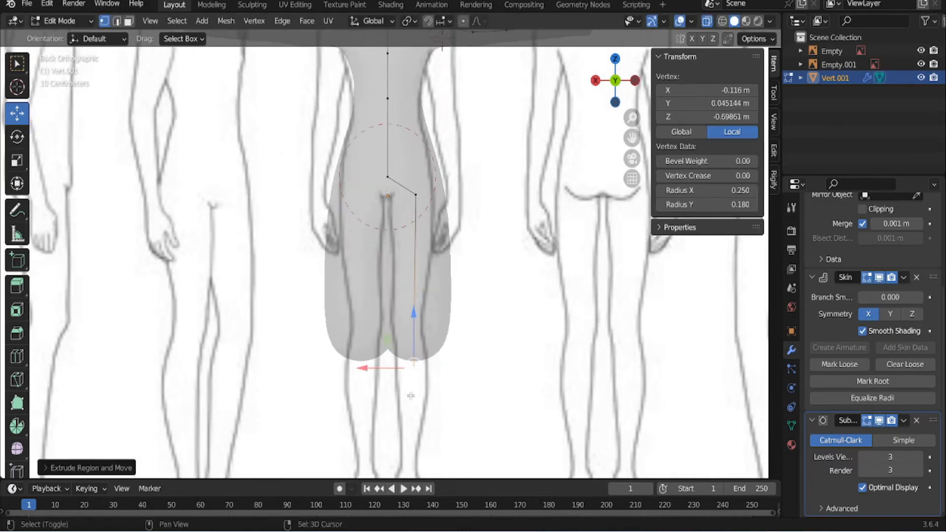
Move the leg's end vertex down to the reference ankle, at about X -0.092 m, Z -1.147 m
{"action": "middle_click_drag", "start_coordinate": [418, 365], "coordinate": [450, 260]}
{"action": "left_click", "coordinate": [615, 60]}
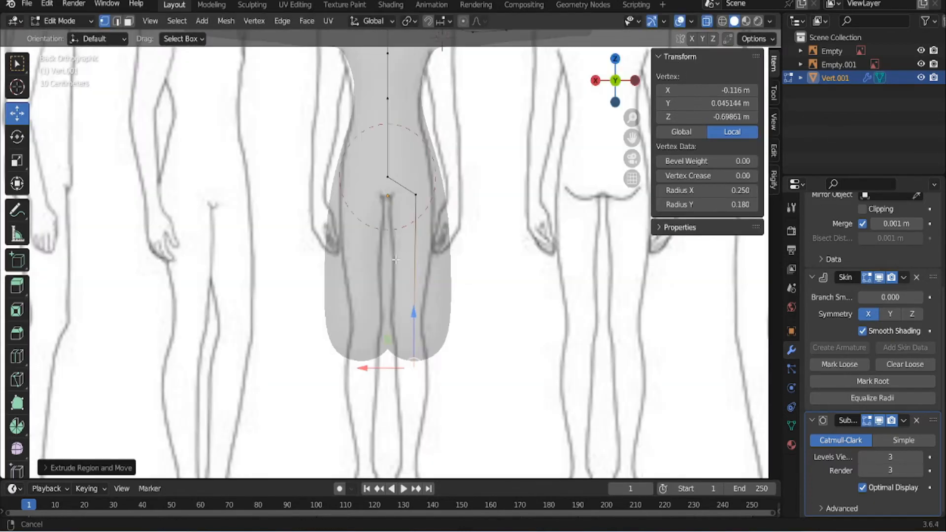
{"action": "middle_click_drag", "start_coordinate": [384, 237], "coordinate": [385, 75], "text": "shift"}
{"action": "key", "text": "g"}
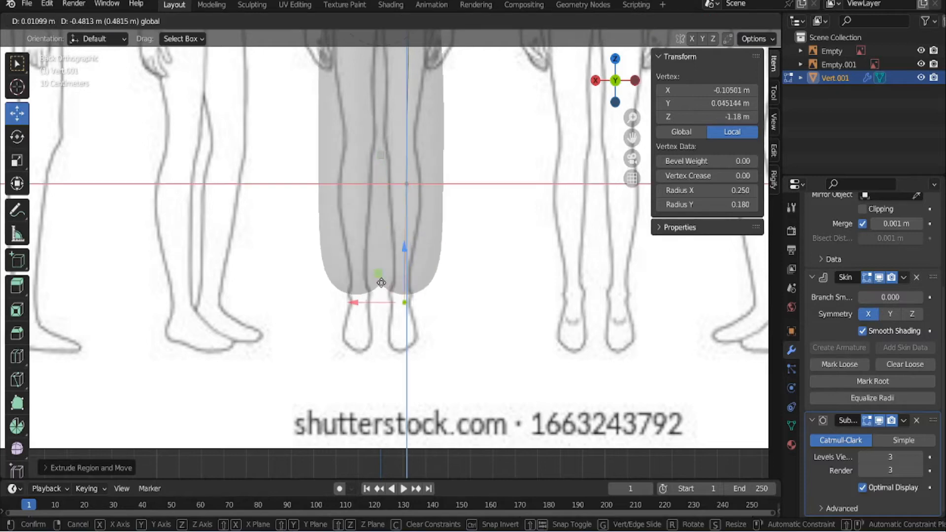
{"action": "left_click", "coordinate": [310, 344]}
{"action": "scroll", "coordinate": [217, 352], "scroll_direction": "up", "scroll_amount": 4}
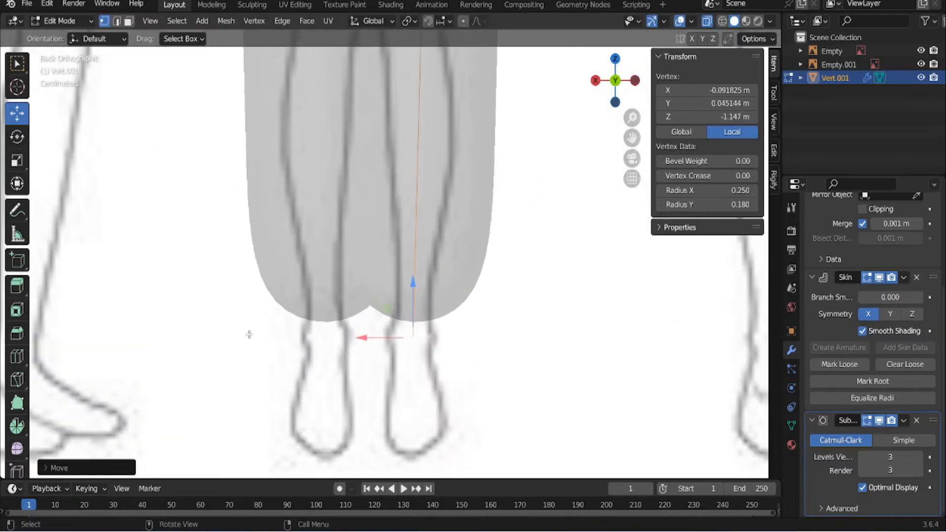
{"action": "scroll", "coordinate": [249, 335], "scroll_direction": "down", "scroll_amount": 5}
{"action": "middle_click_drag", "start_coordinate": [324, 220], "coordinate": [326, 296], "text": "shift"}
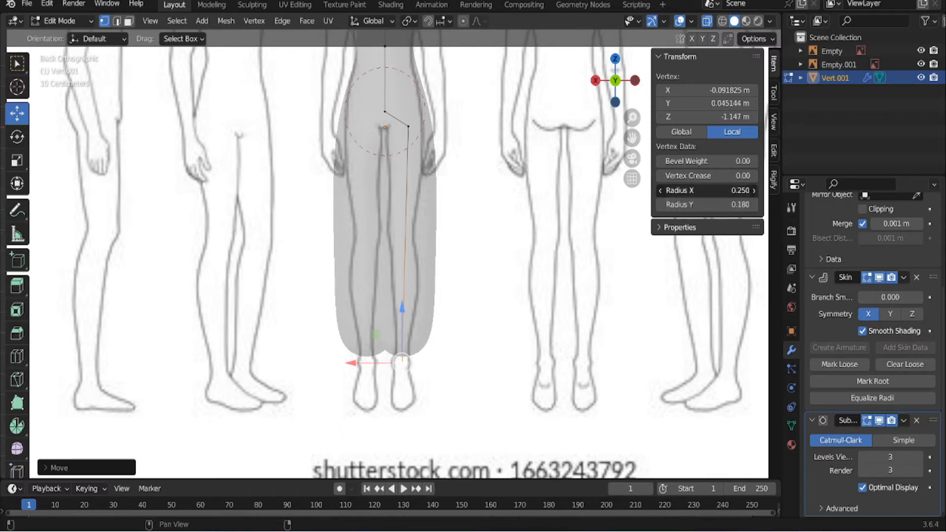
Set both the X and Y skin radii of the ankle vertex to 0.25
{"action": "left_click", "coordinate": [711, 192]}
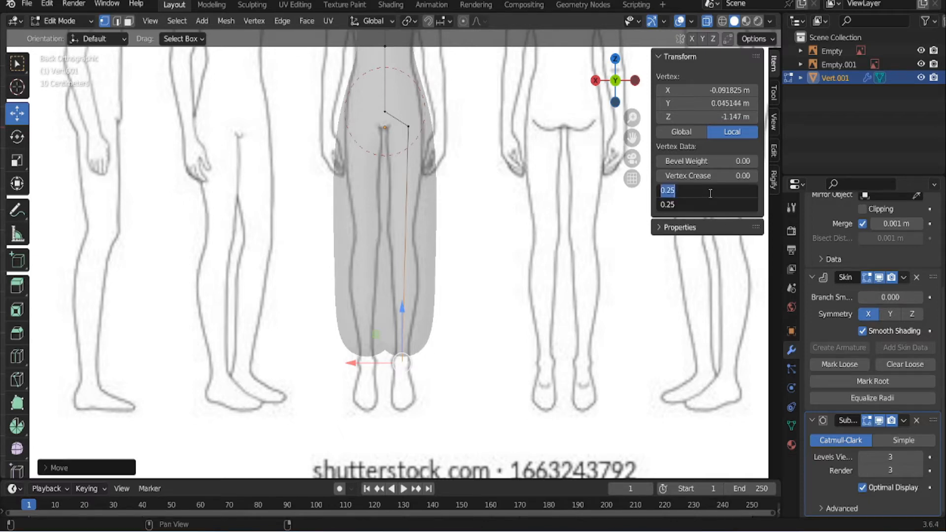
{"action": "type", "text": ".25"}
{"action": "key", "text": "Return"}
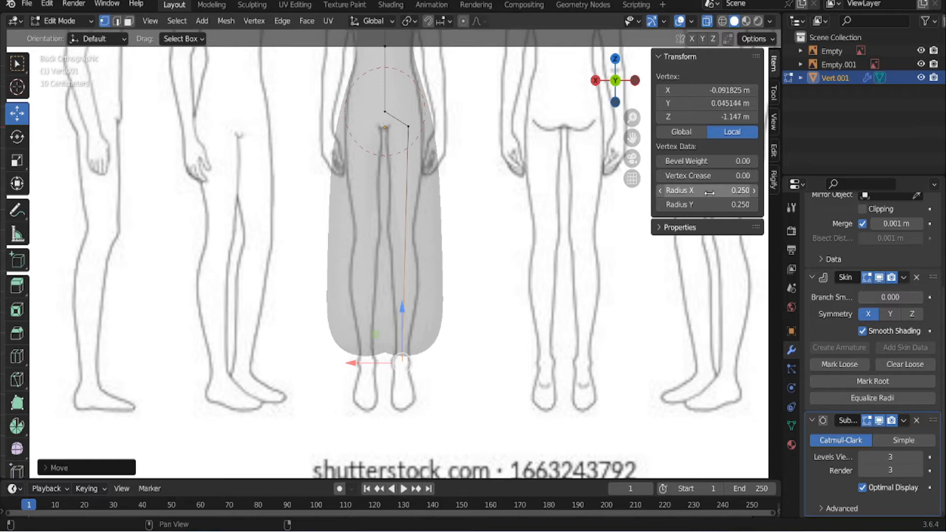
Shrink the skin around the ankle vertex to a radius of about 0.034 to match the reference ankle
{"action": "scroll", "coordinate": [313, 339], "scroll_direction": "up", "scroll_amount": 4}
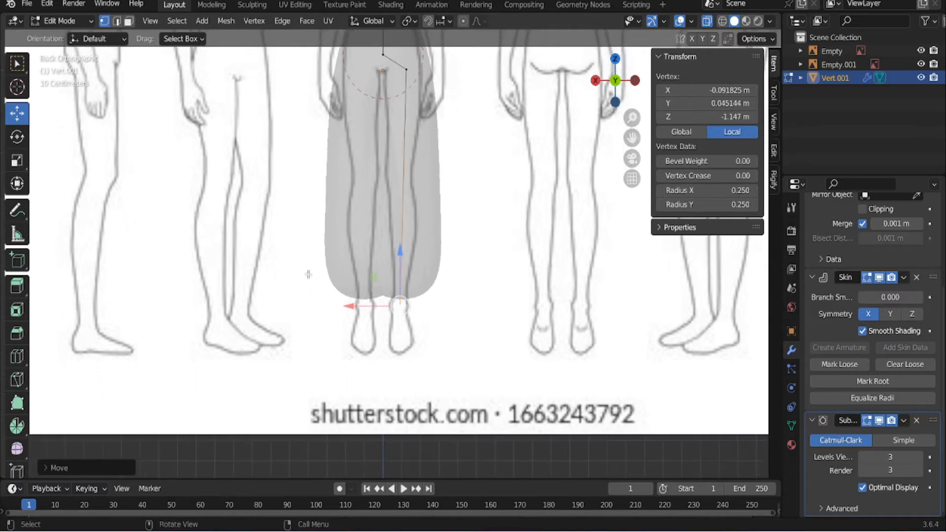
{"action": "key", "text": "ctrl+a"}
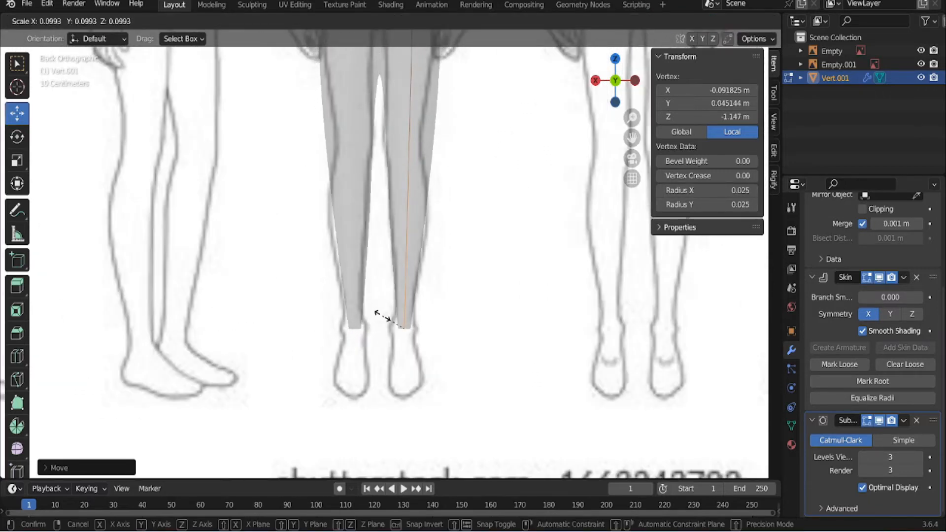
{"action": "left_click", "coordinate": [370, 317]}
{"action": "scroll", "coordinate": [372, 250], "scroll_direction": "down", "scroll_amount": 4}
{"action": "scroll", "coordinate": [372, 251], "scroll_direction": "down", "scroll_amount": 2}
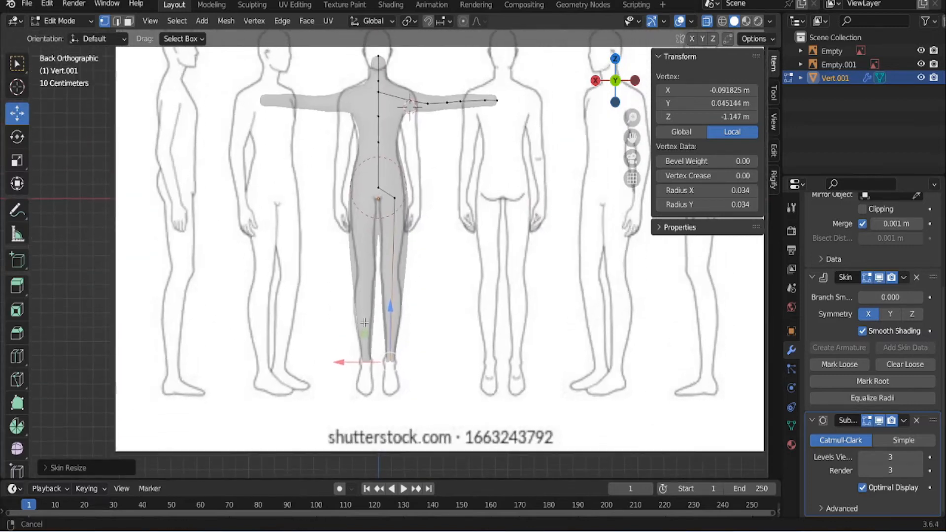
Shrink the skin around the hip vertex to about two thirds of its size so the upper thigh fits the reference
{"action": "scroll", "coordinate": [375, 307], "scroll_direction": "up", "scroll_amount": 8}
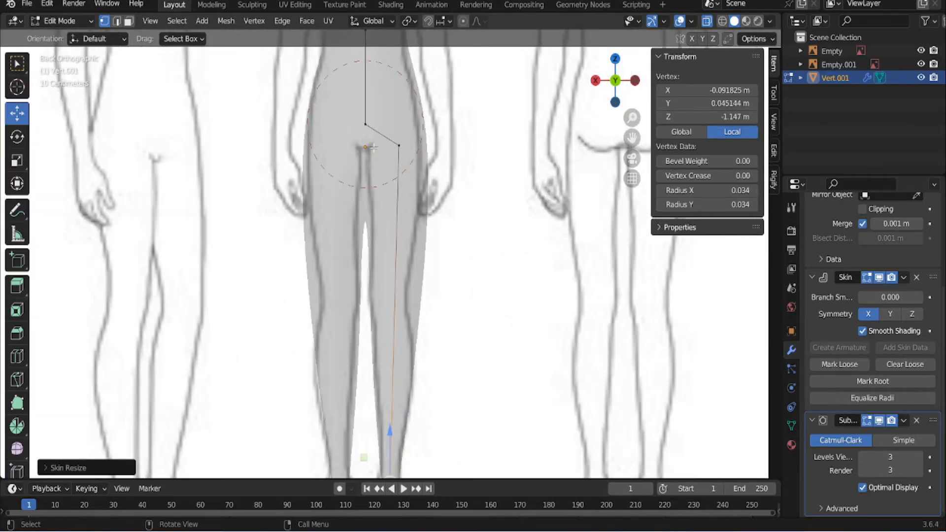
{"action": "left_click", "coordinate": [398, 146]}
{"action": "middle_click_drag", "start_coordinate": [399, 155], "coordinate": [409, 210]}
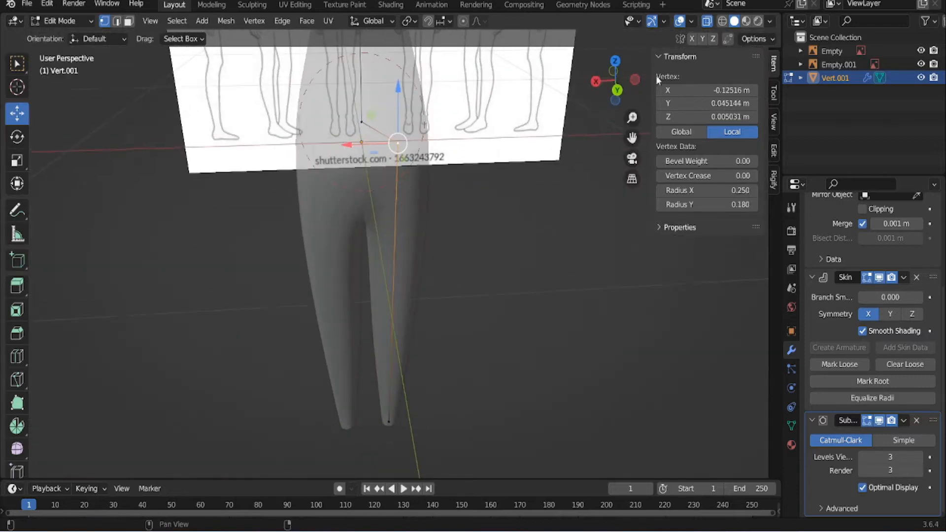
{"action": "left_click", "coordinate": [617, 90]}
{"action": "scroll", "coordinate": [180, 264], "scroll_direction": "up", "scroll_amount": 5}
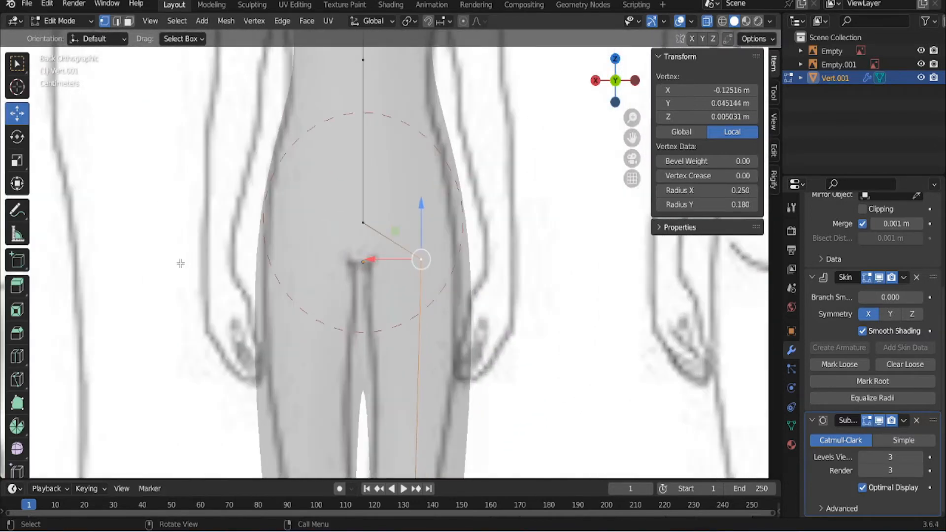
{"action": "key", "text": "ctrl+a"}
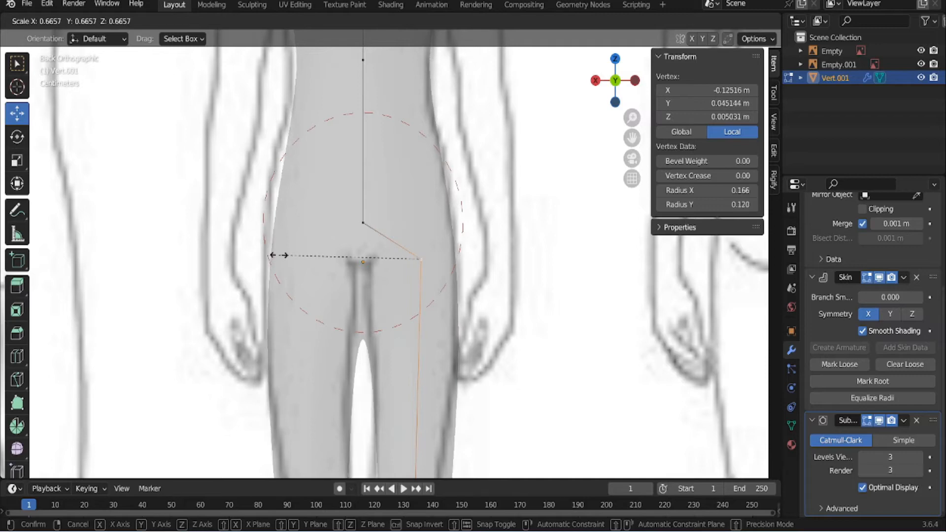
{"action": "left_click", "coordinate": [278, 254]}
Raise the pelvis vertex to a local Z of about 0.215 m and return to the back view
{"action": "left_click", "coordinate": [370, 218]}
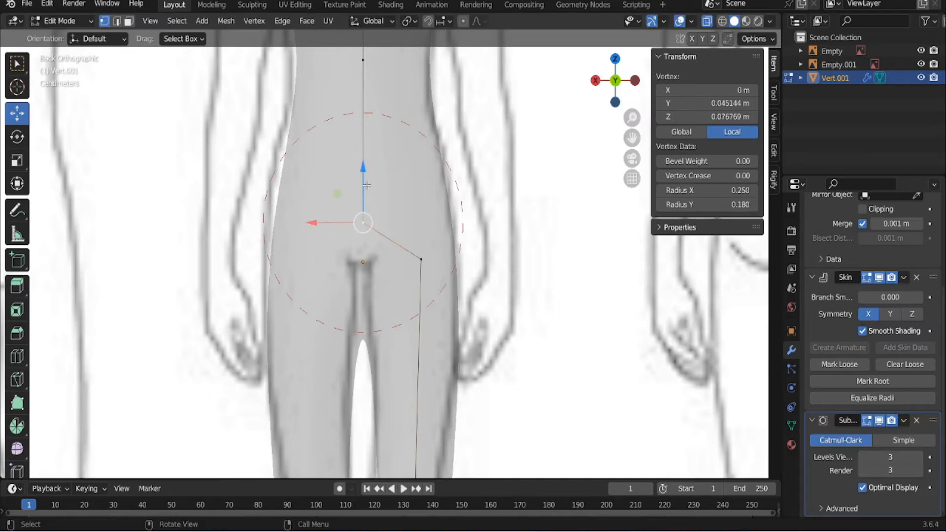
{"action": "left_click_drag", "start_coordinate": [366, 182], "coordinate": [367, 111]}
{"action": "scroll", "coordinate": [366, 148], "scroll_direction": "down", "scroll_amount": 6}
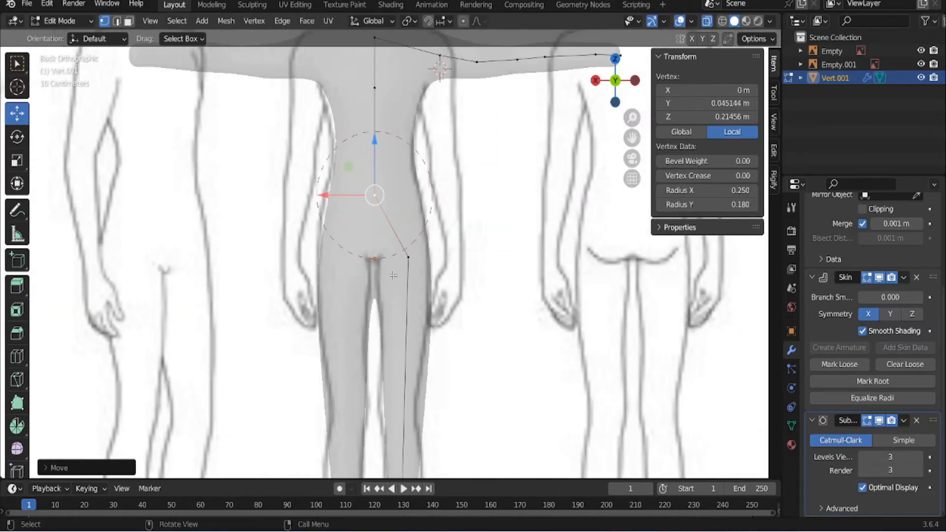
{"action": "middle_click_drag", "start_coordinate": [395, 335], "coordinate": [347, 383]}
{"action": "left_click", "coordinate": [606, 81]}
Subdivide the leg edge between the hip and ankle vertices
{"action": "scroll", "coordinate": [331, 381], "scroll_direction": "up", "scroll_amount": 3}
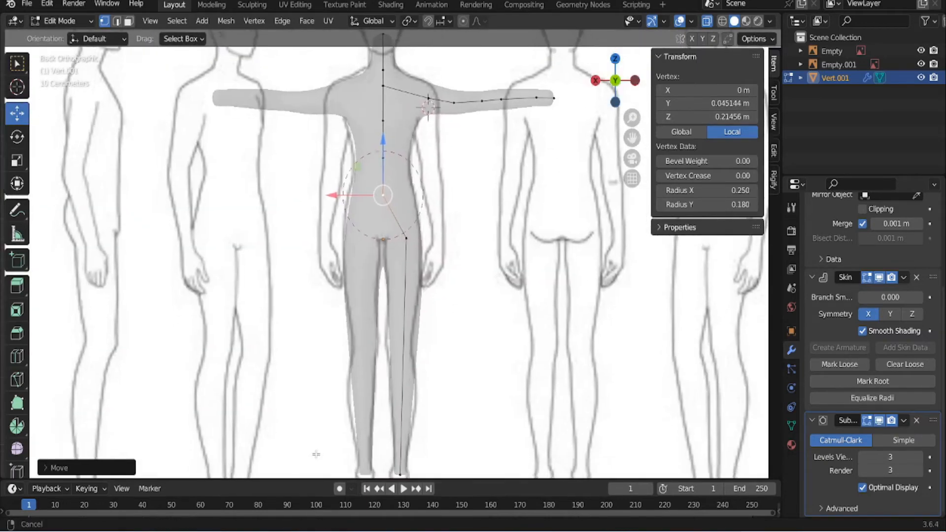
{"action": "left_click_drag", "start_coordinate": [472, 127], "coordinate": [359, 402]}
{"action": "right_click", "coordinate": [345, 386]}
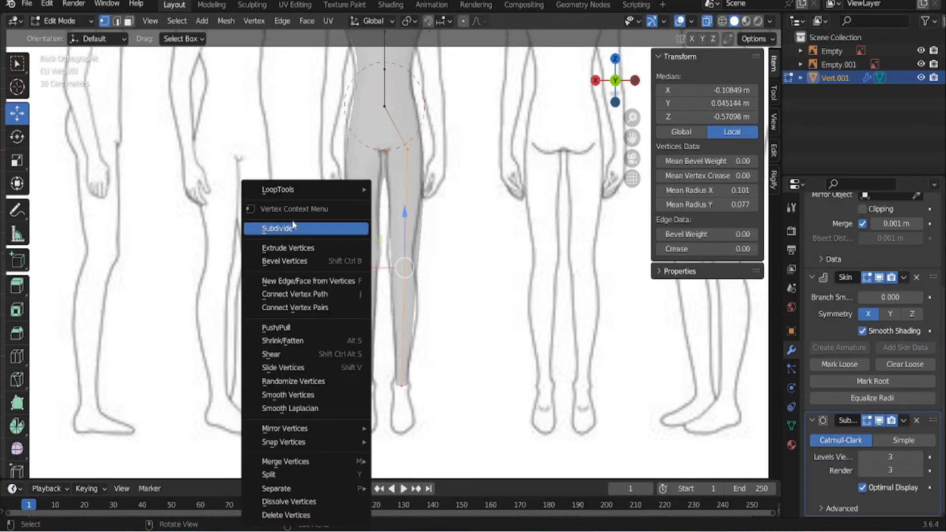
{"action": "left_click", "coordinate": [345, 227]}
Move the leg's middle vertex to the knee at about X -0.081 m, Z -0.474 m, and shrink its skin radii to about 0.096 and 0.074
{"action": "scroll", "coordinate": [380, 292], "scroll_direction": "up", "scroll_amount": 4}
{"action": "left_click", "coordinate": [416, 283]}
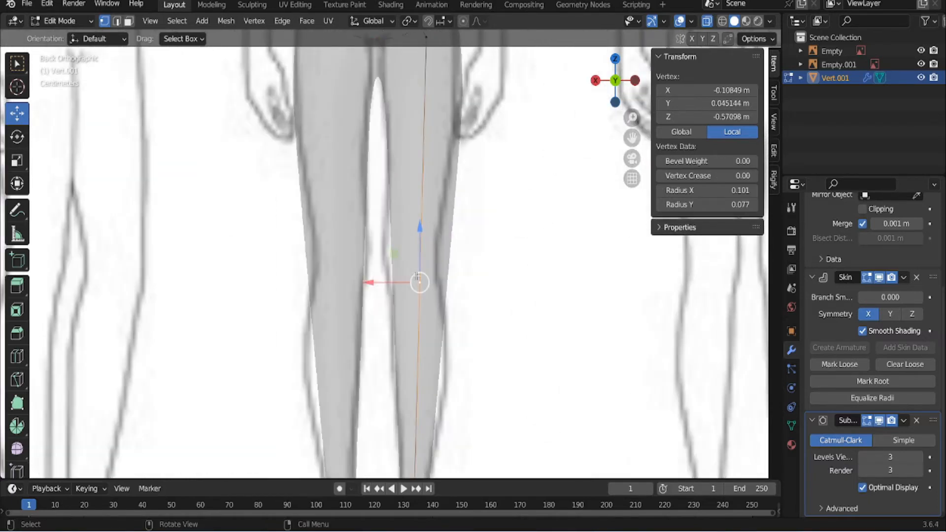
{"action": "key", "text": "g"}
{"action": "left_click", "coordinate": [388, 211]}
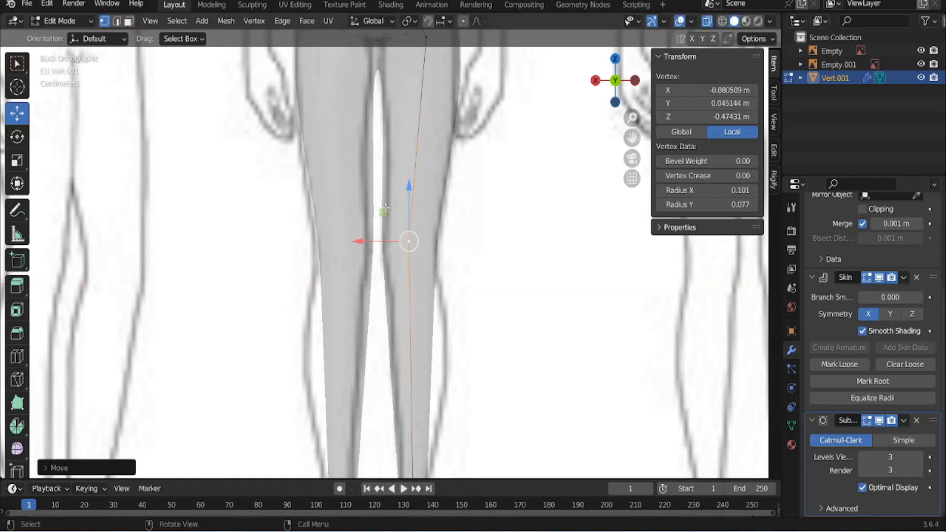
{"action": "key", "text": "ctrl+a"}
{"action": "left_click", "coordinate": [357, 265]}
{"action": "scroll", "coordinate": [365, 261], "scroll_direction": "down", "scroll_amount": 3}
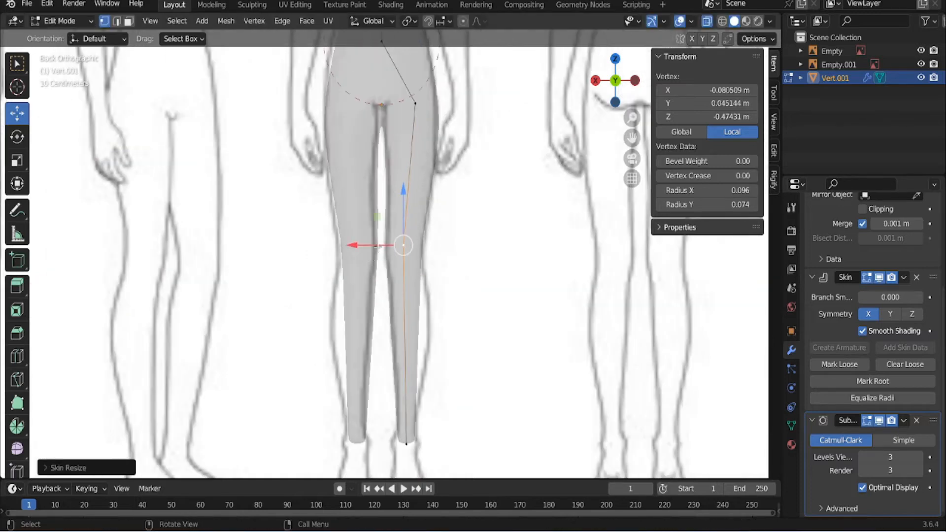
Subdivide the lower-leg edge between the knee and ankle vertices
{"action": "left_click_drag", "start_coordinate": [485, 231], "coordinate": [336, 459]}
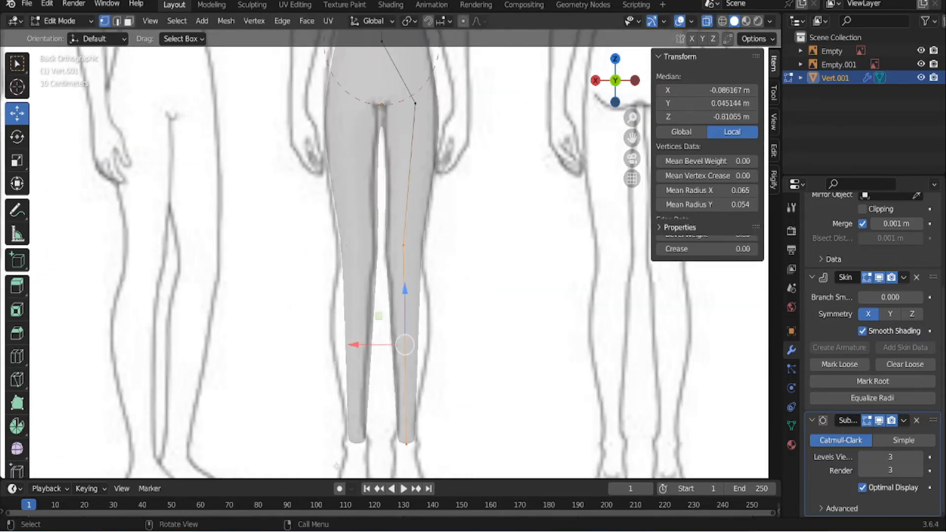
{"action": "right_click", "coordinate": [284, 273]}
{"action": "left_click", "coordinate": [267, 229]}
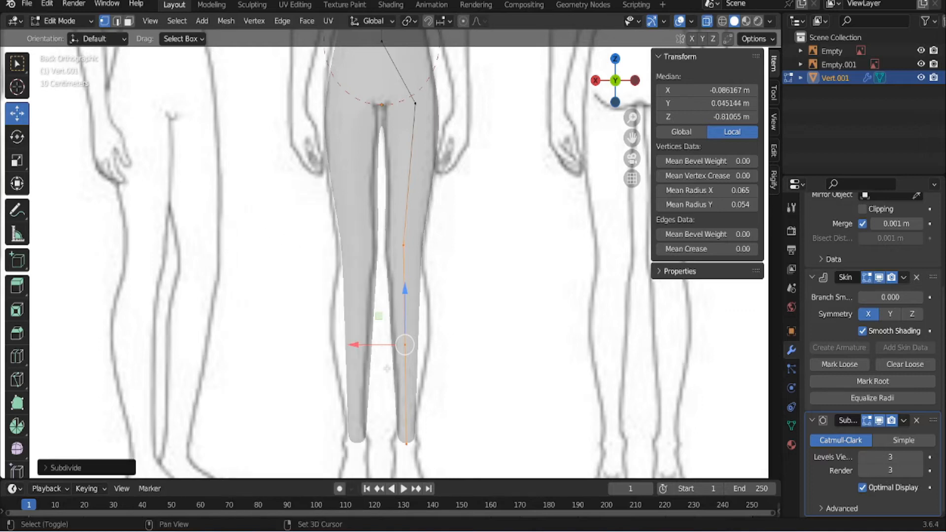
Move the new calf vertex to about X -0.112 m, Z -0.775 m, and enlarge its skin radii to about 0.085 and 0.070
{"action": "key", "text": "KP_Decimal"}
{"action": "key", "text": "g"}
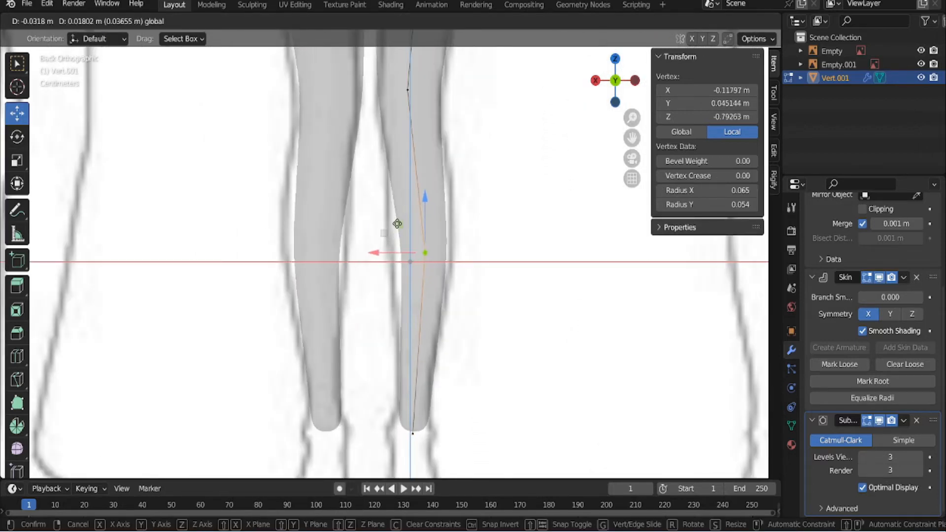
{"action": "left_click", "coordinate": [394, 217]}
{"action": "key", "text": "ctrl+a"}
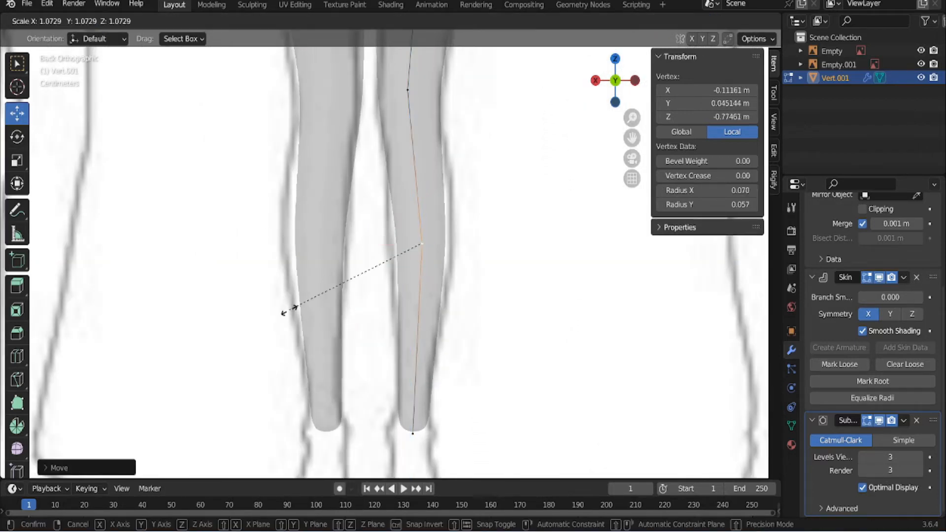
{"action": "left_click", "coordinate": [258, 325]}
{"action": "scroll", "coordinate": [302, 318], "scroll_direction": "down", "scroll_amount": 3}
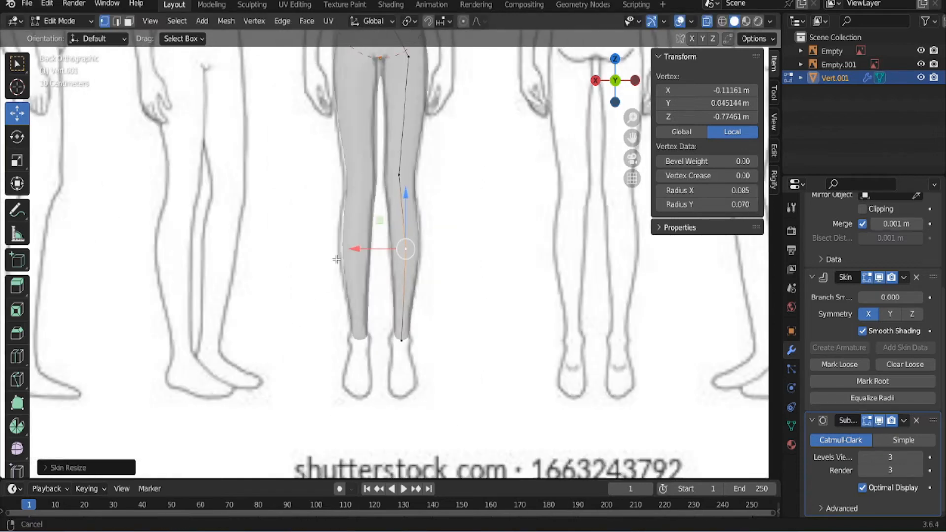
{"action": "middle_click_drag", "start_coordinate": [336, 260], "coordinate": [343, 410], "text": "shift"}
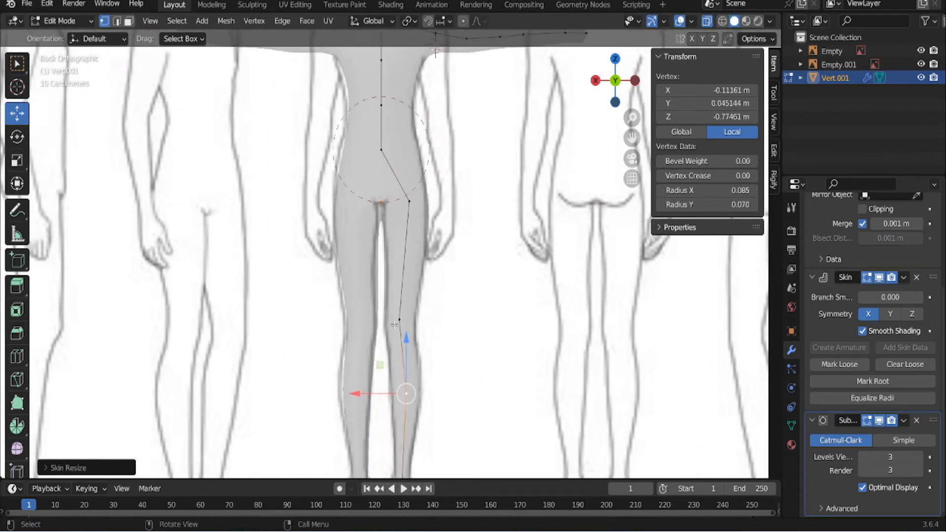
Try lowering the pelvis centre vertex to about Z 0.091 m
{"action": "scroll", "coordinate": [394, 325], "scroll_direction": "down", "scroll_amount": 2}
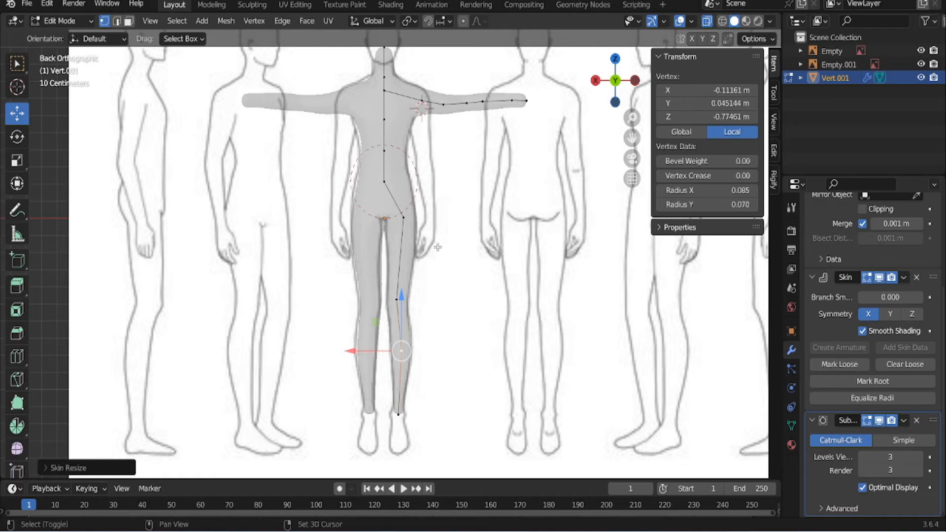
{"action": "scroll", "coordinate": [438, 247], "scroll_direction": "up", "scroll_amount": 5}
{"action": "left_click", "coordinate": [405, 221]}
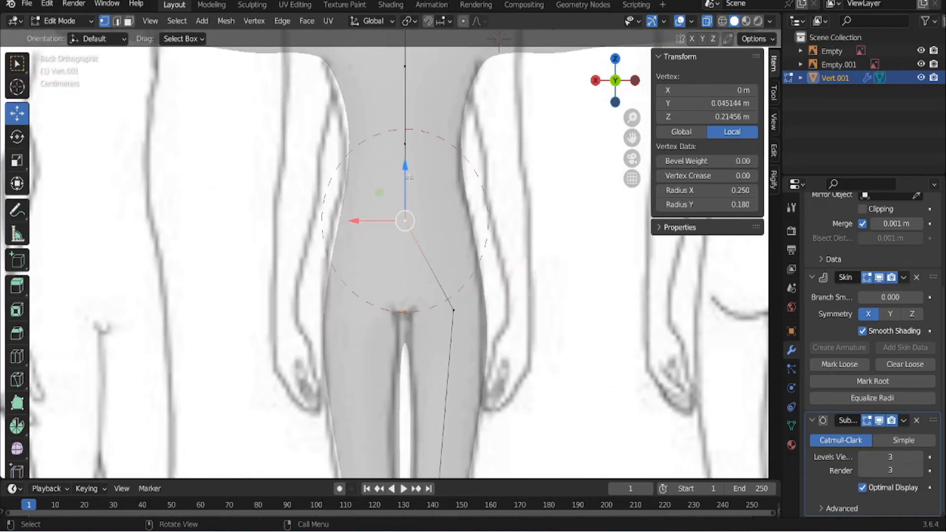
{"action": "left_click_drag", "start_coordinate": [409, 170], "coordinate": [410, 227]}
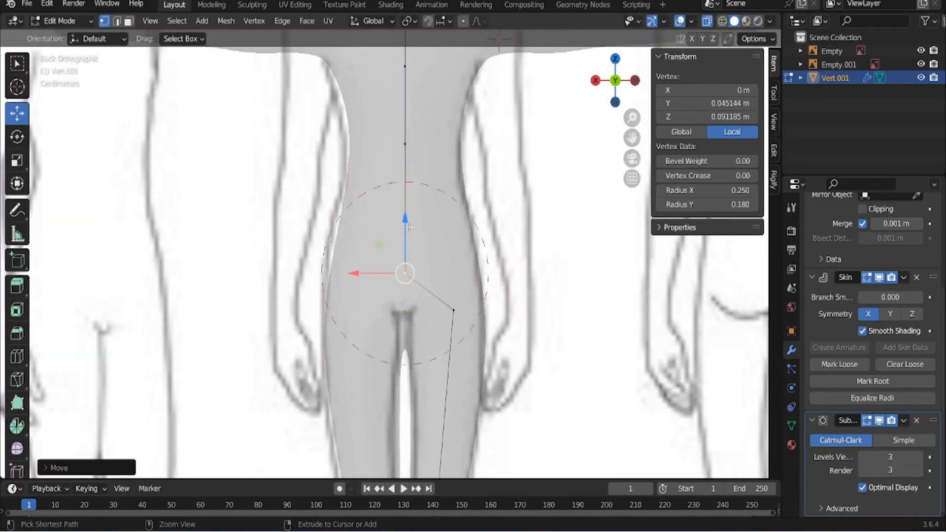
{"action": "key", "text": "ctrl+z"}
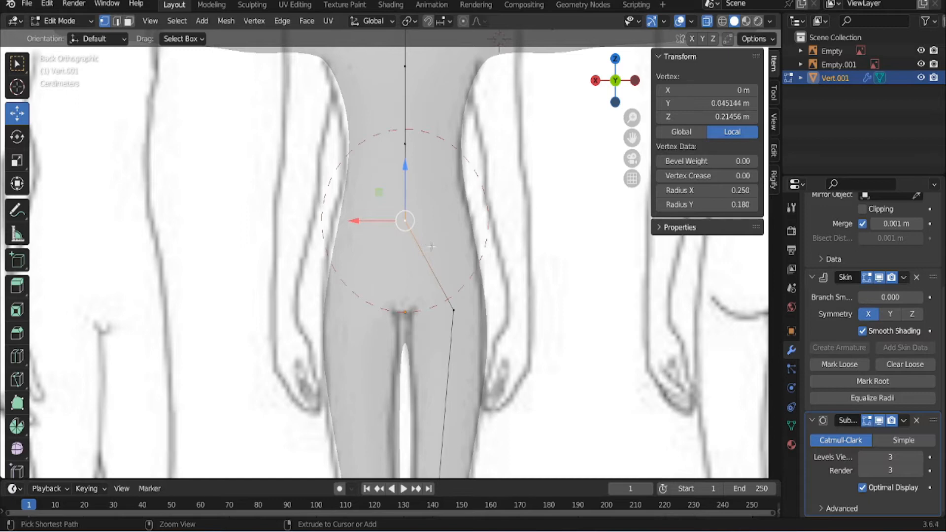
In the side view, shift the ankle vertex to about Y 0.006 m and the calf vertex to about Y 0.008 m
{"action": "left_click", "coordinate": [635, 79]}
{"action": "scroll", "coordinate": [352, 403], "scroll_direction": "up", "scroll_amount": 8}
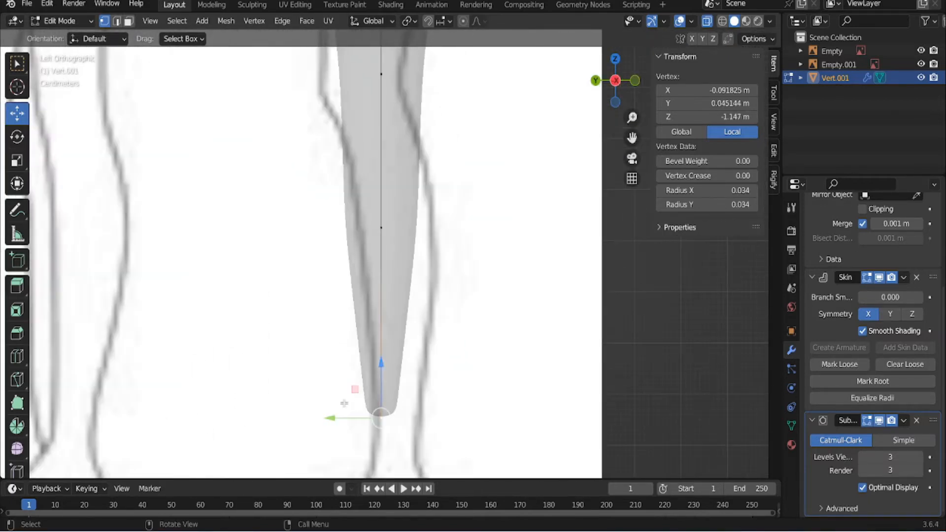
{"action": "left_click_drag", "start_coordinate": [337, 418], "coordinate": [355, 420]}
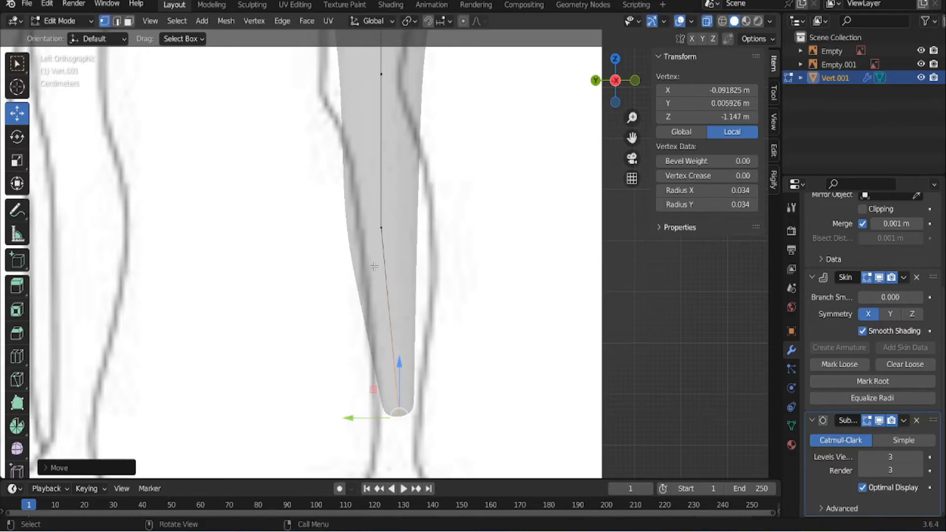
{"action": "left_click", "coordinate": [374, 235]}
{"action": "left_click_drag", "start_coordinate": [329, 230], "coordinate": [351, 227]}
Move the knee vertex forward to about Y 0.099 m to match the side-view reference
{"action": "mouse_move", "coordinate": [351, 227]}
{"action": "middle_mouse_down"}
{"action": "mouse_move", "coordinate": [384, 329]}
{"action": "mouse_move", "coordinate": [347, 238]}
{"action": "middle_mouse_up"}
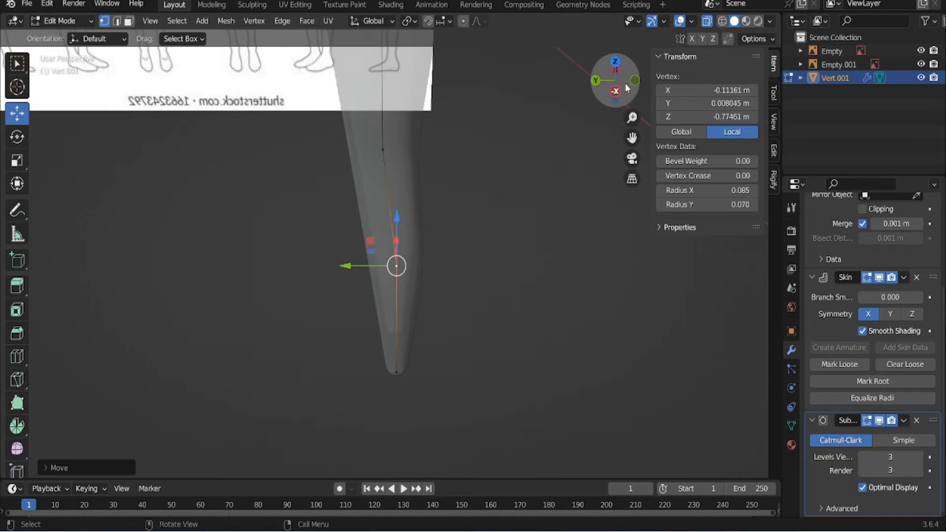
{"action": "left_click", "coordinate": [617, 89]}
{"action": "middle_click_drag", "start_coordinate": [384, 127], "coordinate": [418, 276], "text": "shift"}
{"action": "scroll", "coordinate": [418, 276], "scroll_direction": "up", "scroll_amount": 1}
{"action": "left_click", "coordinate": [426, 266]}
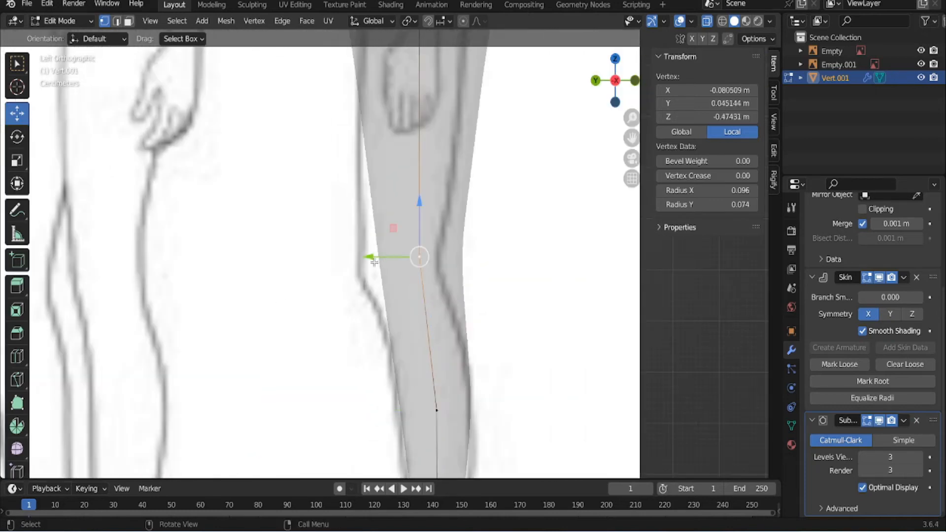
{"action": "left_click_drag", "start_coordinate": [375, 261], "coordinate": [346, 257]}
Move the hip vertex forward to about Y 0.055 m in the side view
{"action": "middle_click_drag", "start_coordinate": [346, 258], "coordinate": [355, 401], "text": "shift"}
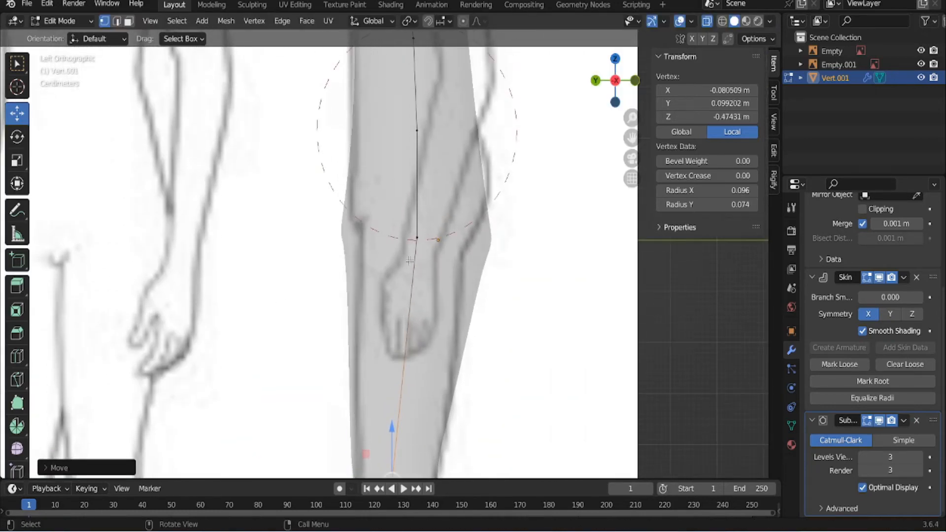
{"action": "left_click", "coordinate": [417, 238]}
{"action": "middle_click_drag", "start_coordinate": [417, 238], "coordinate": [332, 276]}
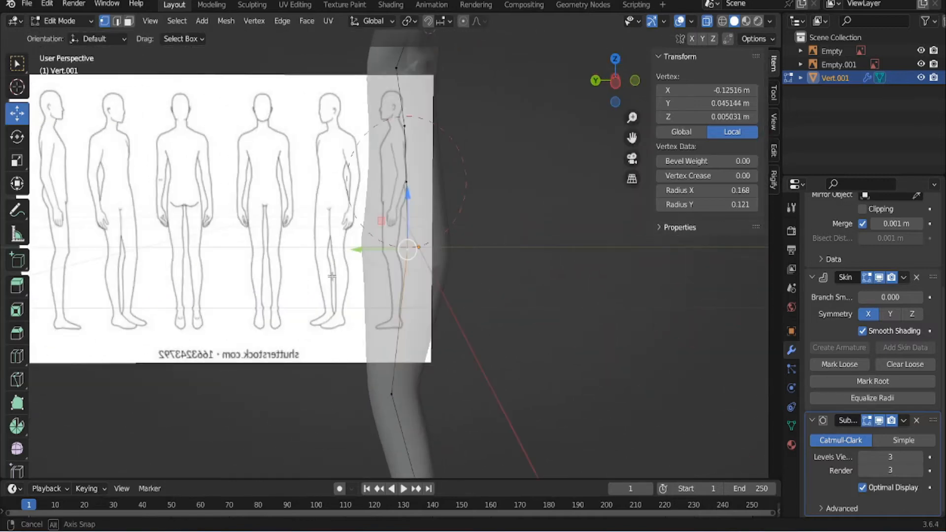
{"action": "left_click", "coordinate": [617, 84]}
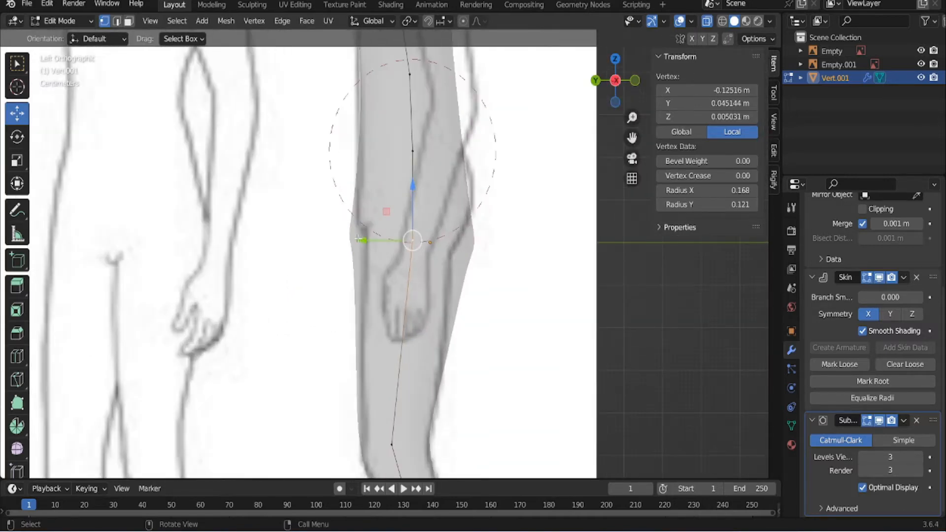
{"action": "left_click_drag", "start_coordinate": [359, 239], "coordinate": [353, 240]}
{"action": "scroll", "coordinate": [382, 389], "scroll_direction": "down", "scroll_amount": 2}
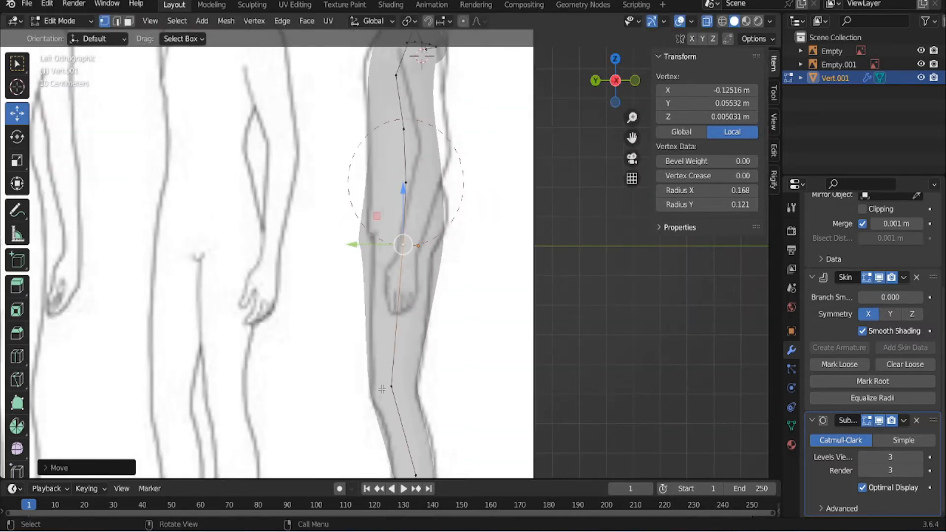
Reduce the hip vertex's X skin radius to slim the upper thigh toward the side-view outline
{"action": "middle_click_drag", "start_coordinate": [382, 390], "coordinate": [591, 246]}
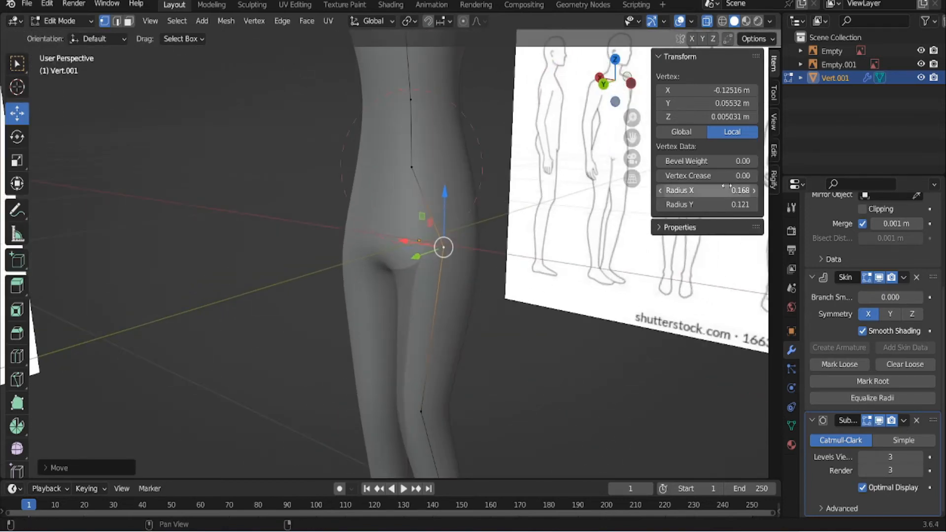
{"action": "left_click_drag", "start_coordinate": [731, 189], "coordinate": [709, 189]}
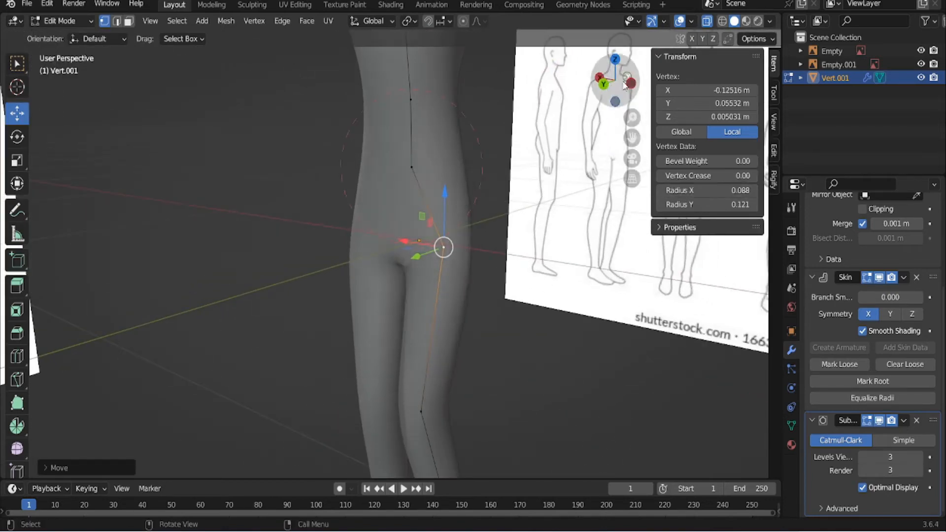
{"action": "left_click", "coordinate": [631, 83]}
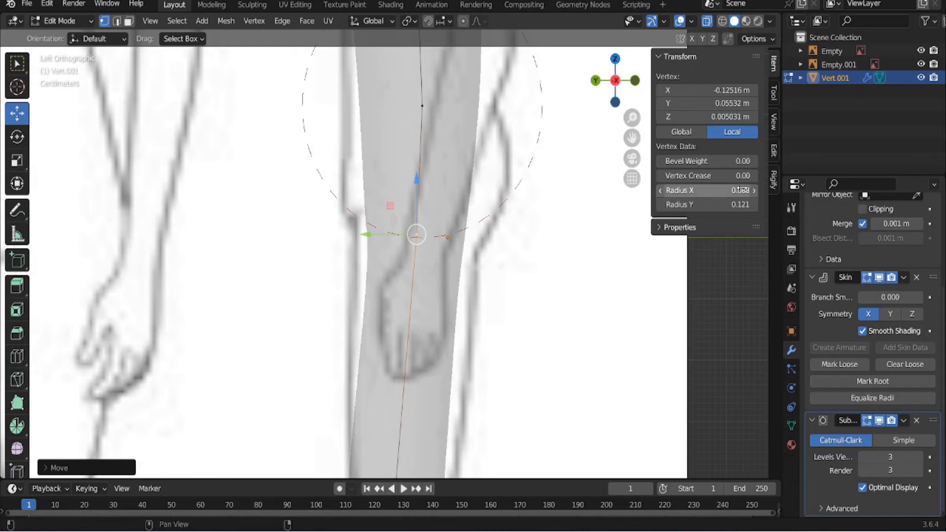
{"action": "left_click_drag", "start_coordinate": [751, 191], "coordinate": [760, 191]}
{"action": "scroll", "coordinate": [515, 283], "scroll_direction": "down", "scroll_amount": 2}
{"action": "left_click", "coordinate": [392, 415]}
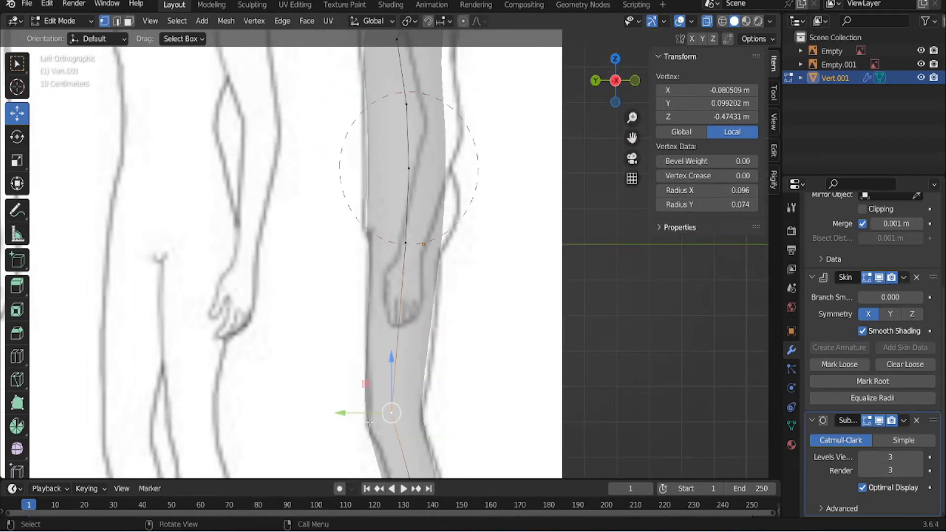
{"action": "key", "text": "g"}
{"action": "key", "text": "y"}
{"action": "key", "text": "Escape"}
Increase the ankle vertex's X skin radius to 0.054
{"action": "scroll", "coordinate": [372, 431], "scroll_direction": "down", "scroll_amount": 2}
{"action": "middle_click_drag", "start_coordinate": [372, 432], "coordinate": [374, 285], "text": "shift"}
{"action": "left_click", "coordinate": [413, 392]}
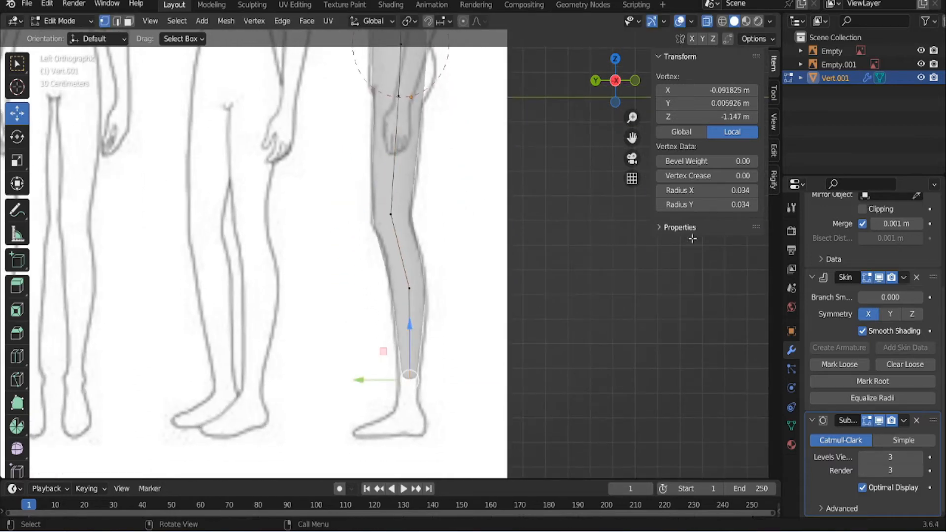
{"action": "left_click", "coordinate": [754, 191]}
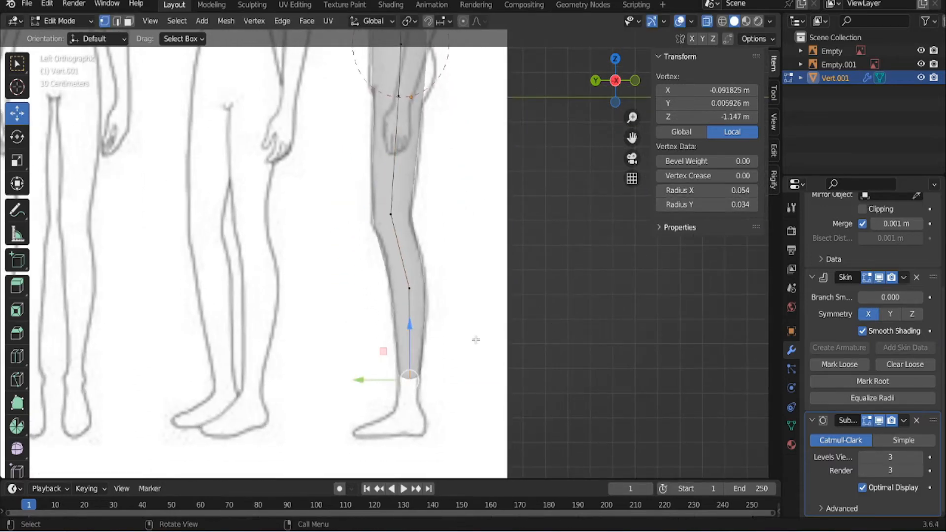
Subdivide the leg edge between the knee and calf vertices
{"action": "scroll", "coordinate": [426, 231], "scroll_direction": "up", "scroll_amount": 1}
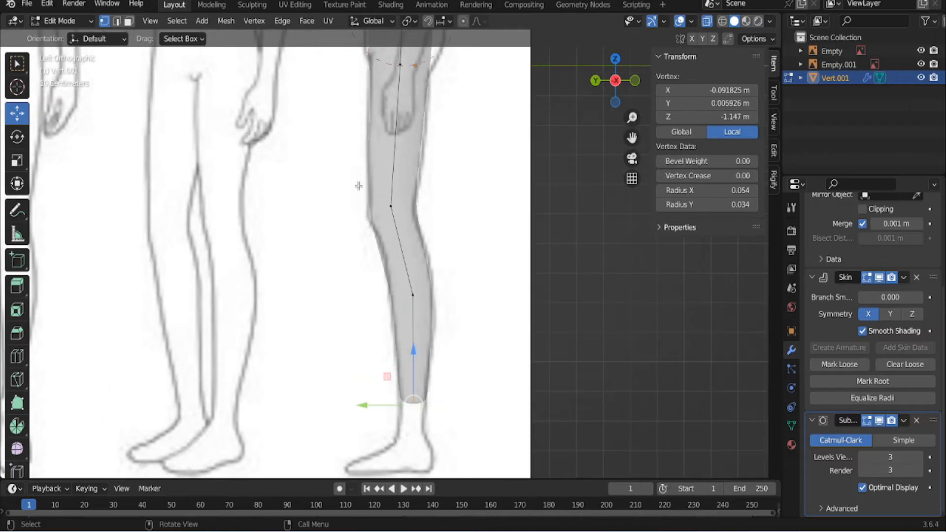
{"action": "left_click_drag", "start_coordinate": [390, 194], "coordinate": [480, 397]}
{"action": "scroll", "coordinate": [414, 236], "scroll_direction": "up", "scroll_amount": 1}
{"action": "right_click", "coordinate": [420, 241]}
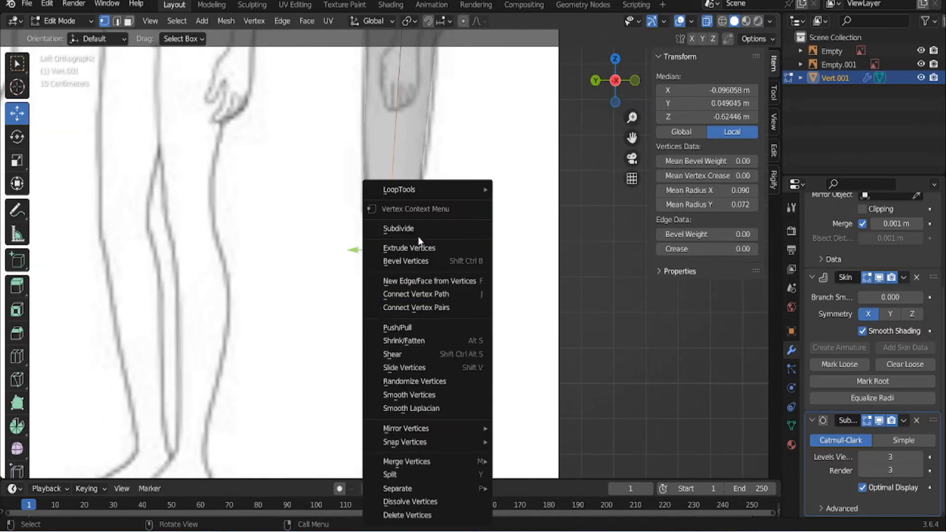
{"action": "left_click", "coordinate": [418, 228]}
Move the new vertex below the knee to about Y 0.035 m, Z -0.620 m, and shrink its skin radii to about 0.078 and 0.062
{"action": "left_click", "coordinate": [402, 249]}
{"action": "middle_click_drag", "start_coordinate": [401, 250], "coordinate": [424, 246]}
{"action": "left_click", "coordinate": [611, 89]}
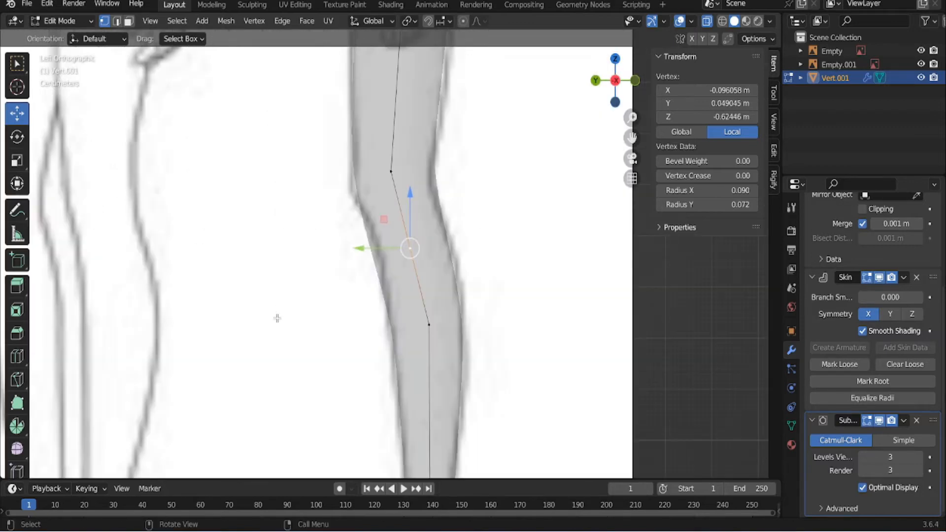
{"action": "key", "text": "ctrl+a"}
{"action": "left_click", "coordinate": [370, 245]}
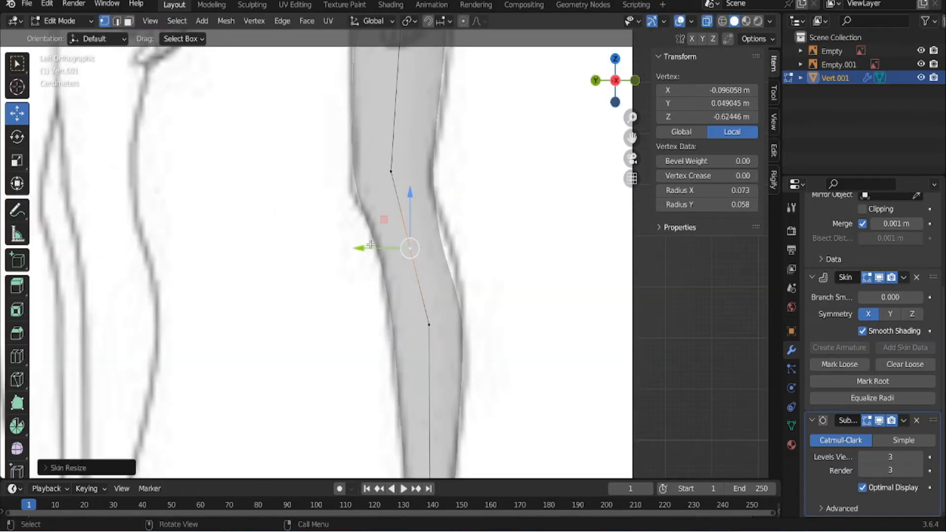
{"action": "key", "text": "g"}
{"action": "left_click", "coordinate": [397, 224]}
{"action": "key", "text": "ctrl+a"}
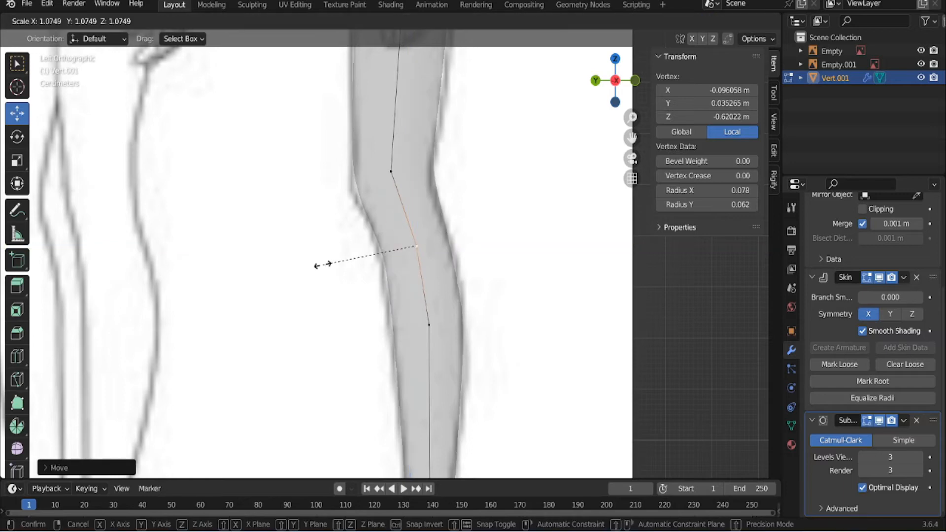
{"action": "left_click", "coordinate": [346, 257]}
Extrude the ankle vertex straight down into the foot, to about Z -1.337 m
{"action": "scroll", "coordinate": [599, 87], "scroll_direction": "down", "scroll_amount": 6}
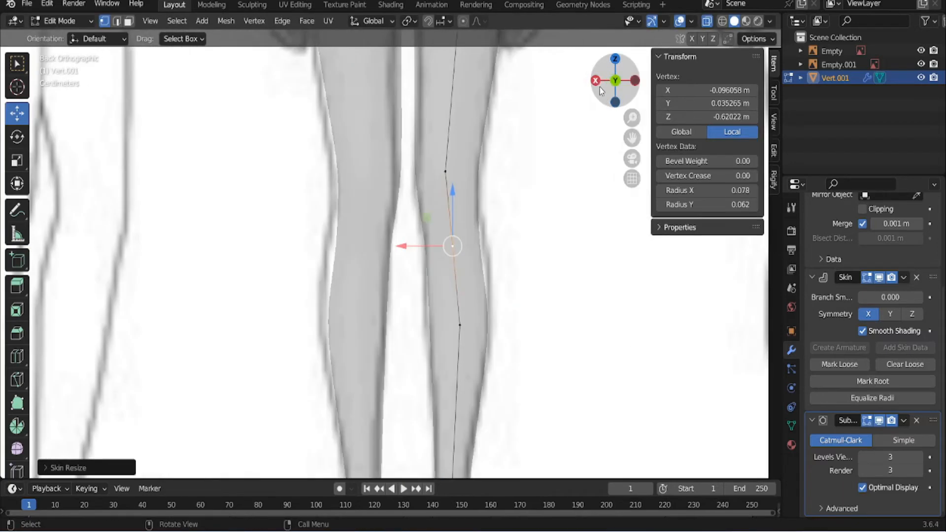
{"action": "middle_click_drag", "start_coordinate": [486, 274], "coordinate": [408, 322]}
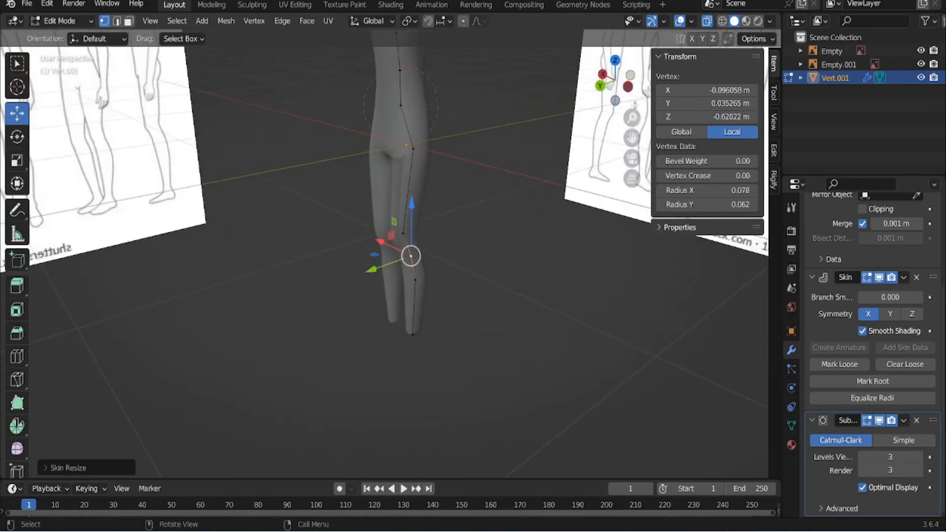
{"action": "left_click", "coordinate": [627, 87]}
{"action": "scroll", "coordinate": [381, 337], "scroll_direction": "up", "scroll_amount": 4}
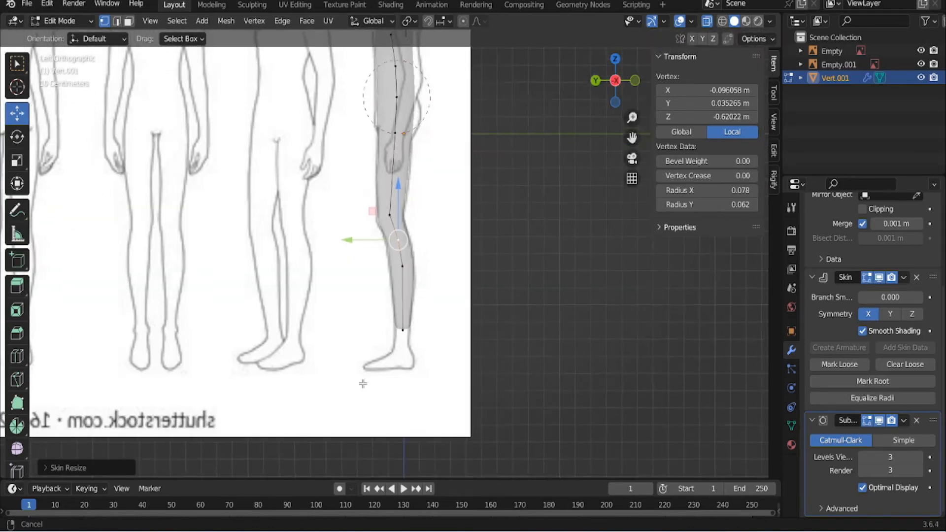
{"action": "left_click", "coordinate": [408, 295]}
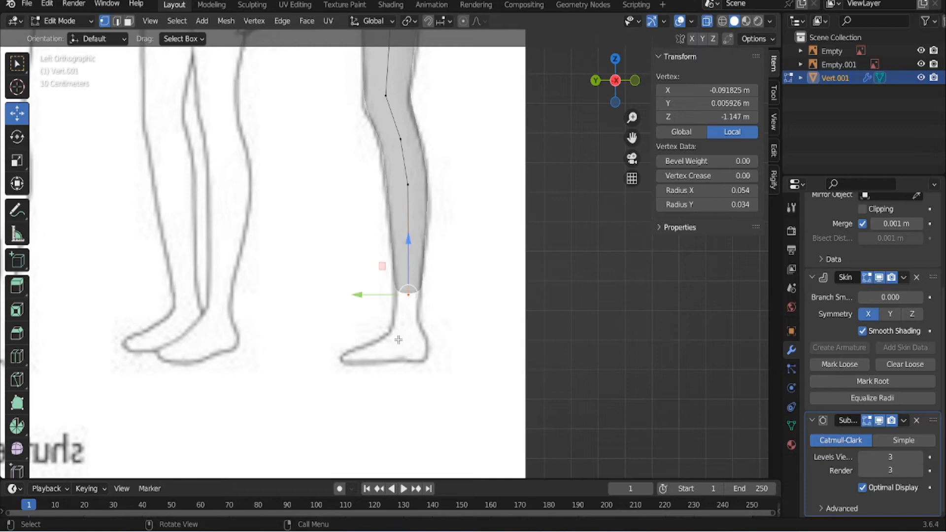
{"action": "middle_click_drag", "start_coordinate": [399, 340], "coordinate": [395, 300]}
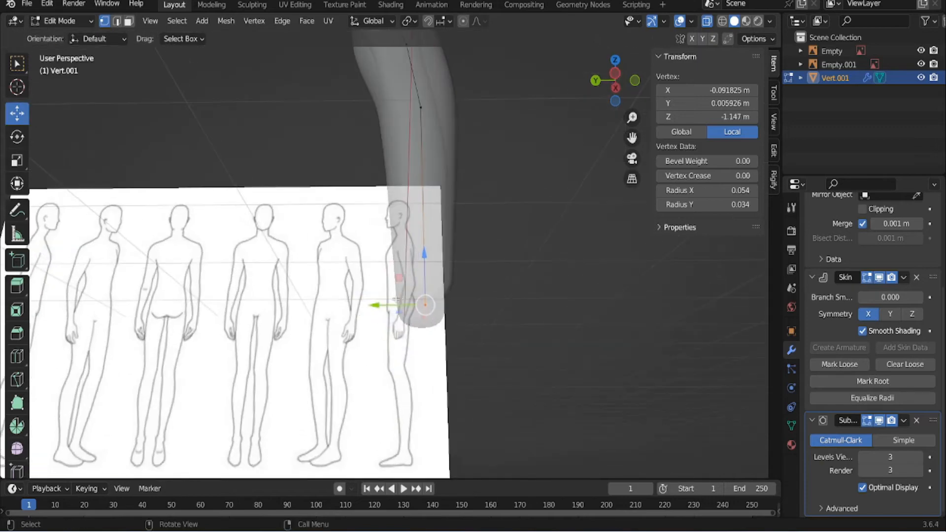
{"action": "left_click", "coordinate": [614, 73]}
{"action": "scroll", "coordinate": [383, 225], "scroll_direction": "up", "scroll_amount": 3}
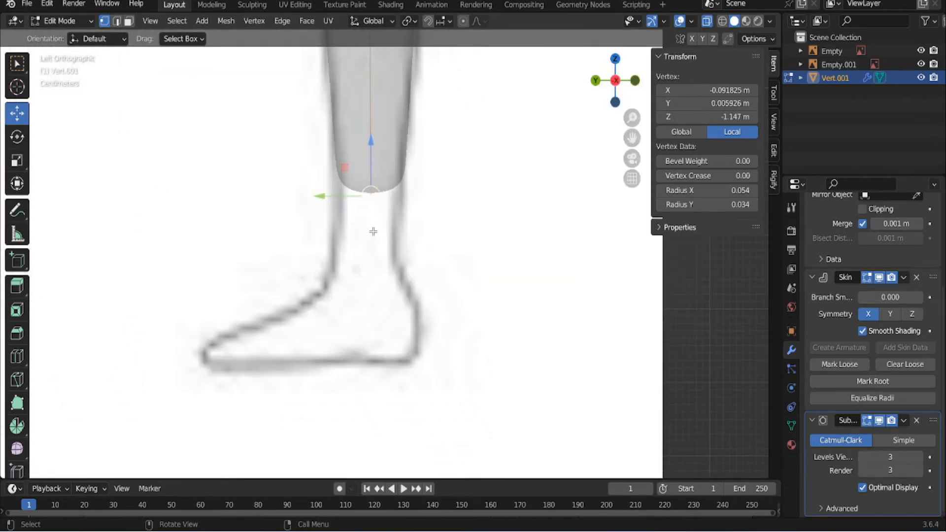
{"action": "key", "text": "e"}
{"action": "right_click", "coordinate": [358, 279]}
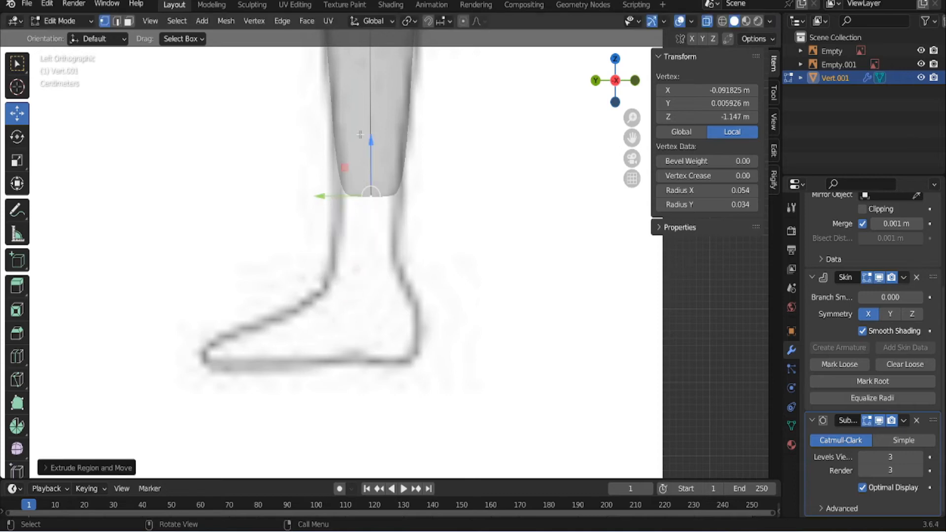
{"action": "left_click_drag", "start_coordinate": [369, 134], "coordinate": [361, 291]}
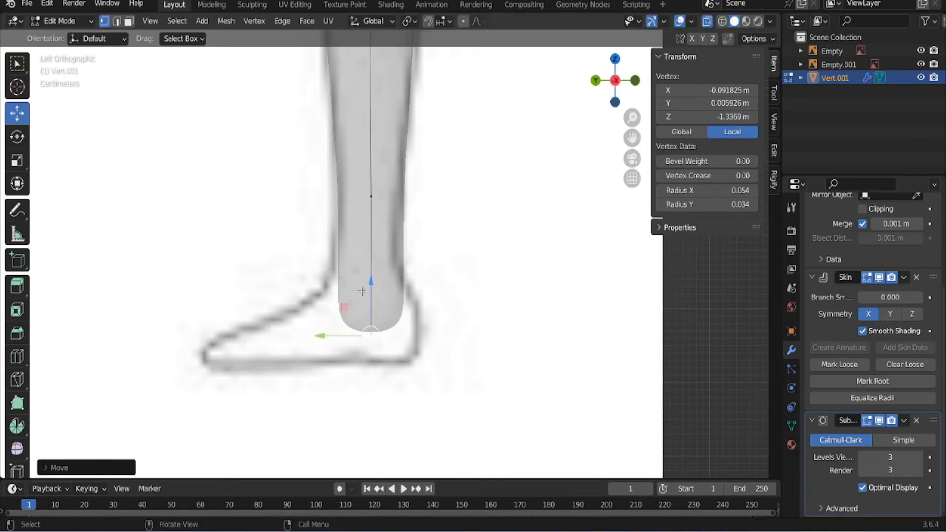
Shift the new foot vertex to about Y 0.024 m, Z -1.347 m without changing its X position
{"action": "key", "text": "g"}
{"action": "key", "text": "shift+x"}
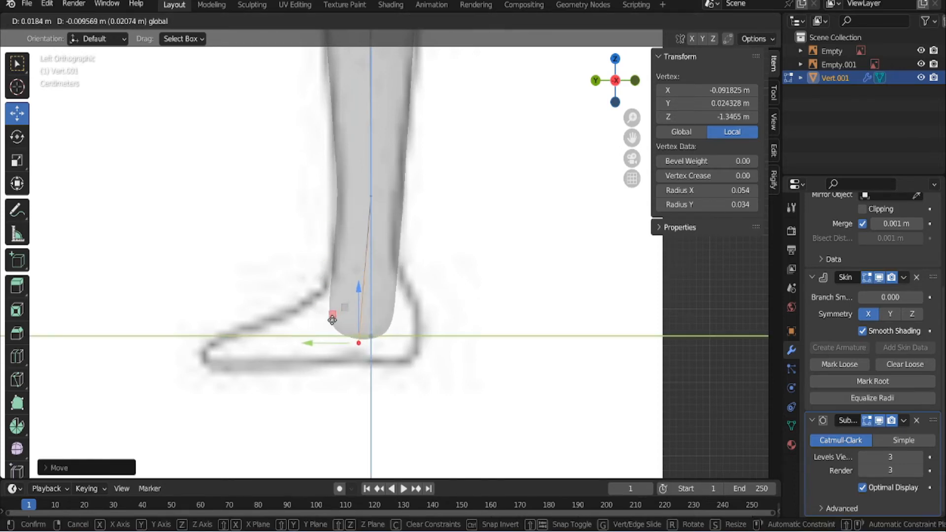
{"action": "left_click", "coordinate": [330, 335]}
{"action": "middle_click_drag", "start_coordinate": [330, 334], "coordinate": [362, 296]}
{"action": "left_click", "coordinate": [623, 74]}
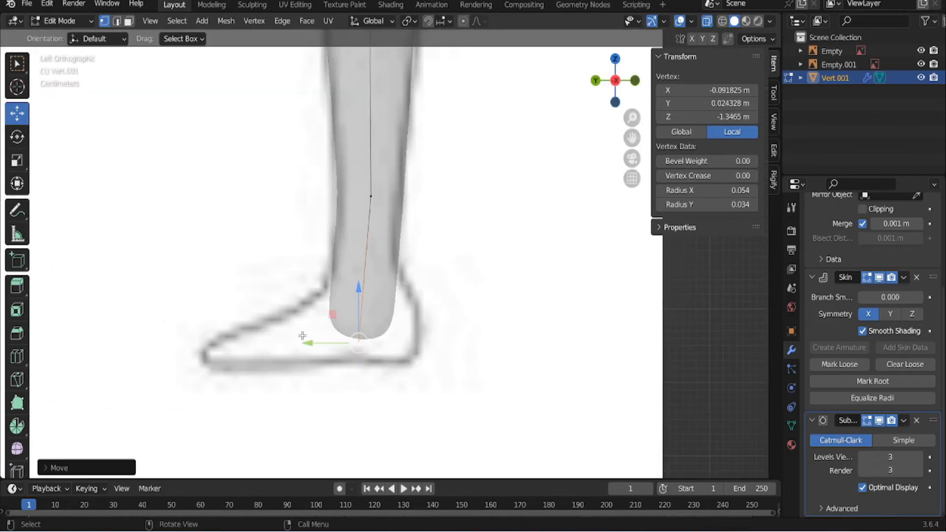
Resize the foot vertex's skin radii so that Radius X and Radius Y are both about 0.053
{"action": "middle_click_drag", "start_coordinate": [303, 333], "coordinate": [315, 308], "text": "shift"}
{"action": "scroll", "coordinate": [315, 308], "scroll_direction": "up", "scroll_amount": 4}
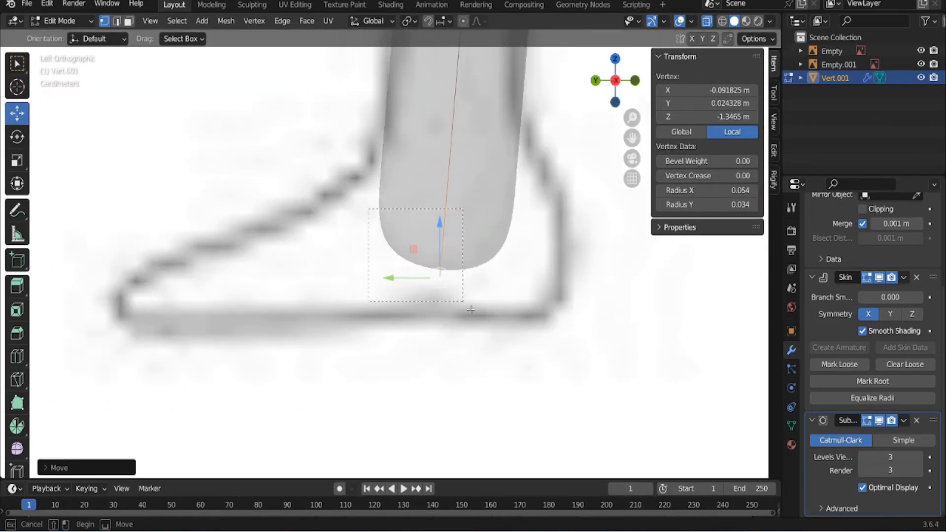
{"action": "mouse_move", "coordinate": [723, 190]}
{"action": "left_mouse_down"}
{"action": "mouse_move", "coordinate": [722, 204]}
{"action": "mouse_move", "coordinate": [723, 197]}
{"action": "left_mouse_up"}
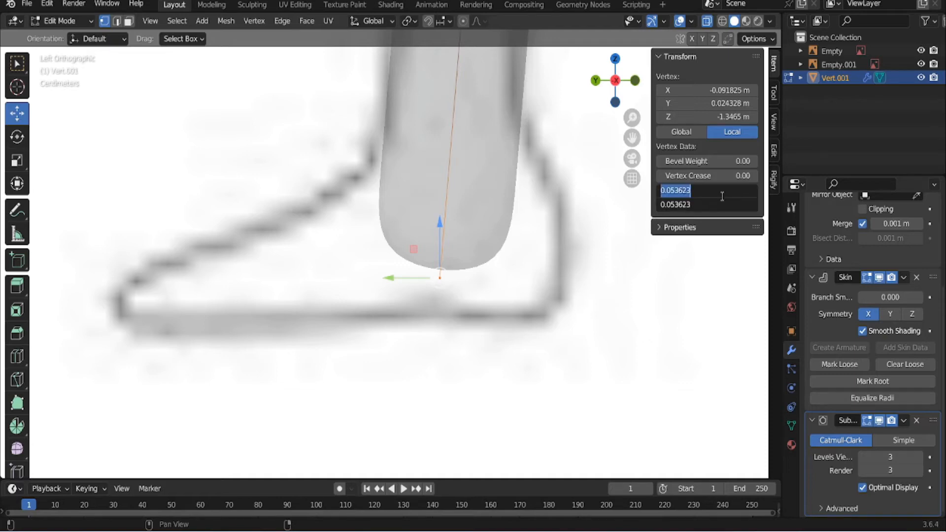
{"action": "type", "text": ".25"}
{"action": "key", "text": "Return"}
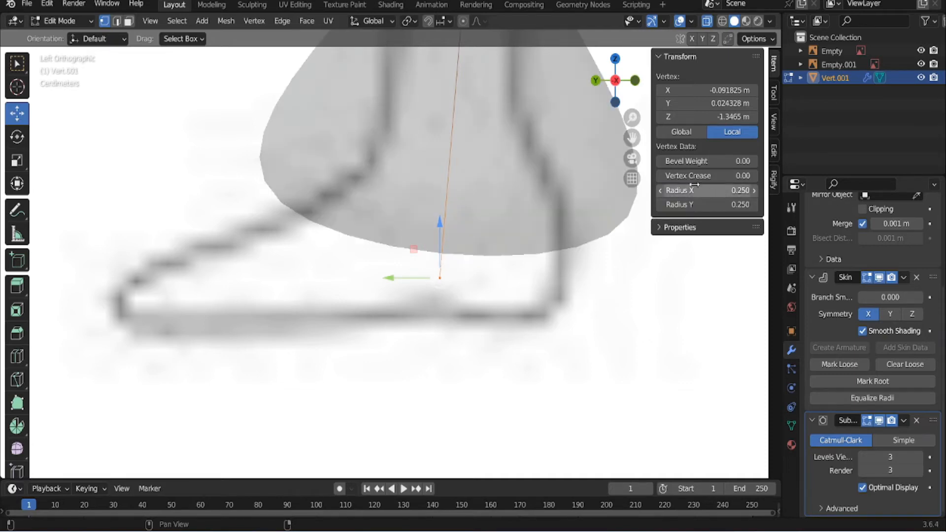
{"action": "key", "text": "ctrl+a"}
{"action": "left_click", "coordinate": [381, 266]}
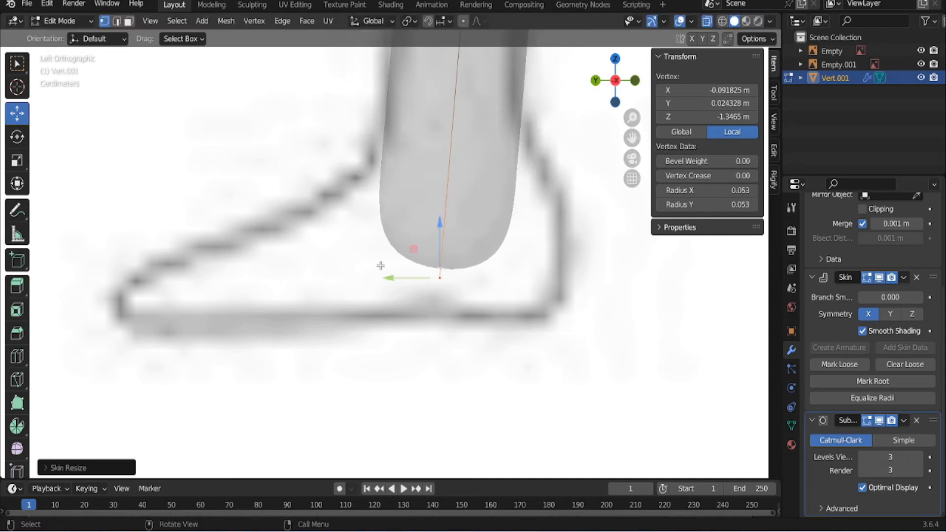
Extrude the foot vertex forward to the toe tip of the side reference, at about Y 0.254 m, Z -1.365 m
{"action": "scroll", "coordinate": [380, 266], "scroll_direction": "down", "scroll_amount": 2}
{"action": "key", "text": "e"}
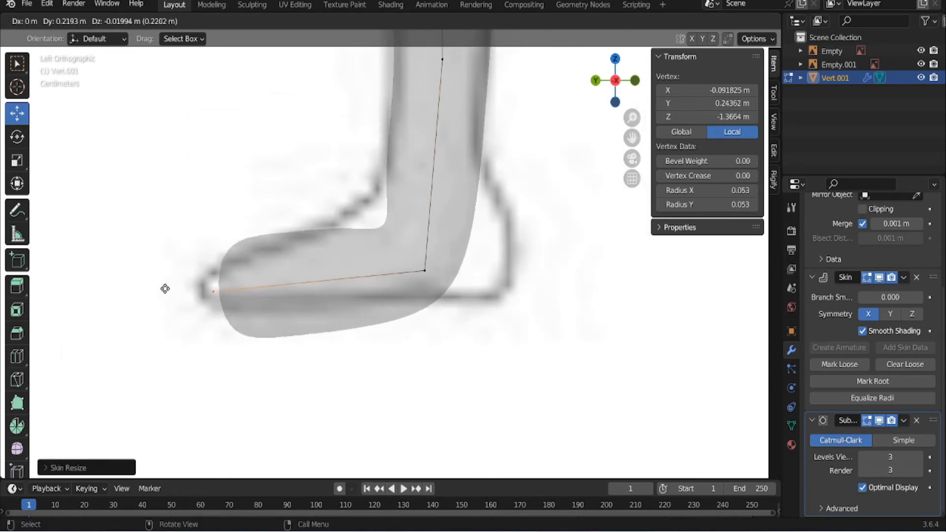
{"action": "left_click", "coordinate": [157, 288]}
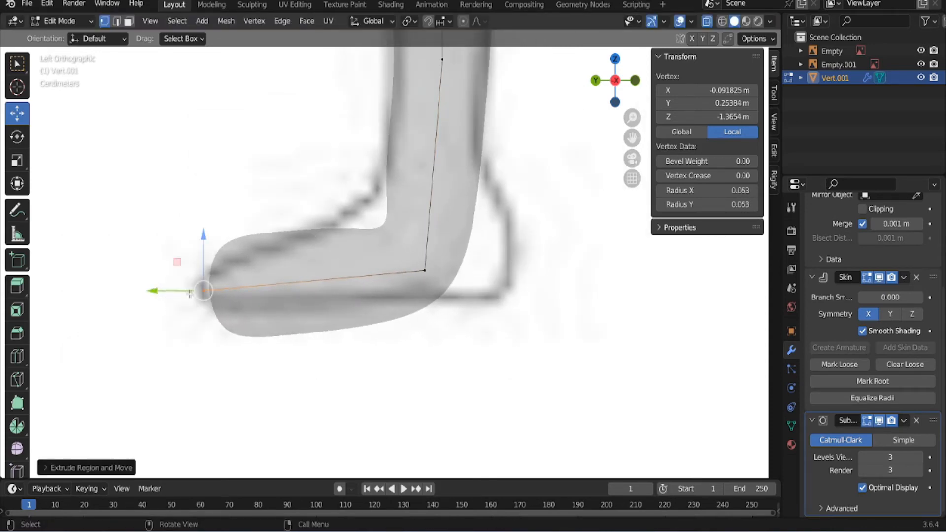
Extrude a heel vertex backward from the foot joint and place it at about Y -0.076 m, Z -1.330 m
{"action": "left_click", "coordinate": [437, 263]}
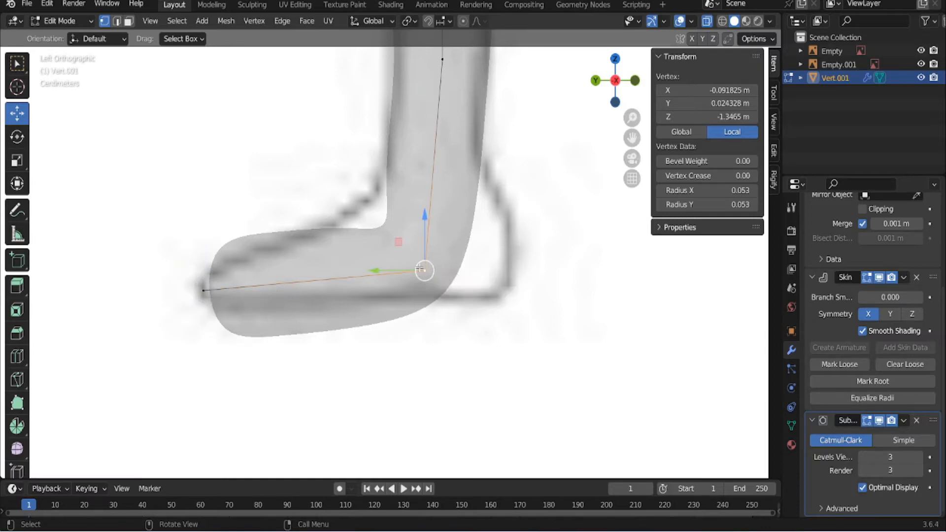
{"action": "key", "text": "e"}
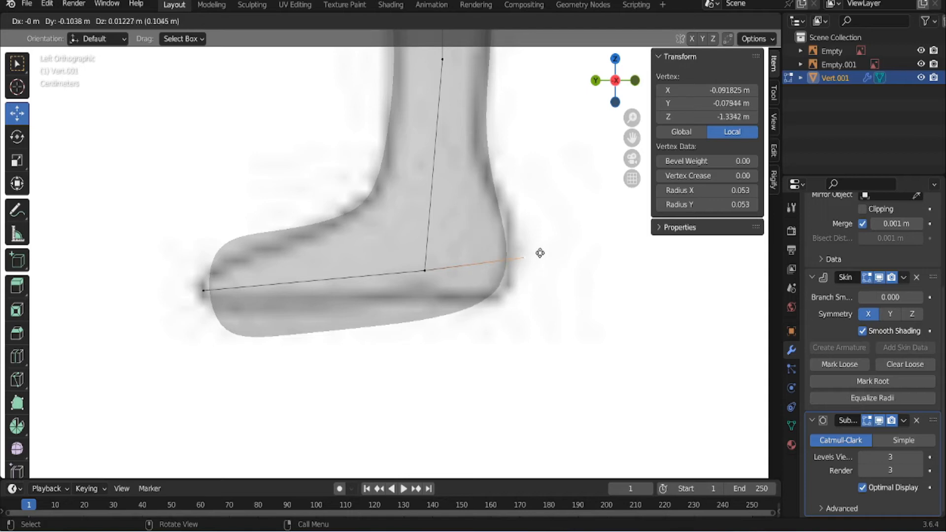
{"action": "left_click", "coordinate": [535, 253]}
{"action": "key", "text": "g"}
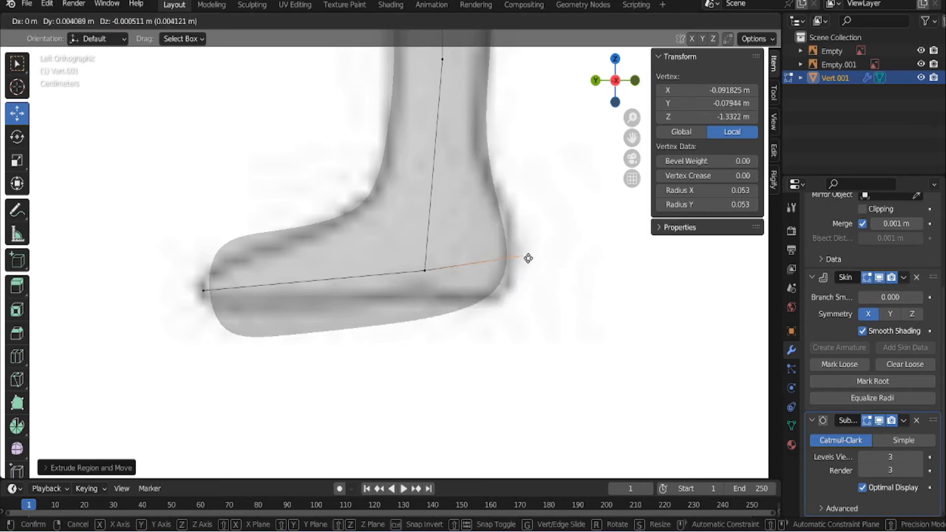
{"action": "left_click", "coordinate": [525, 256]}
Raise the foot joint vertex between toe and heel straight up to about Z -1.309 m
{"action": "left_click", "coordinate": [427, 269]}
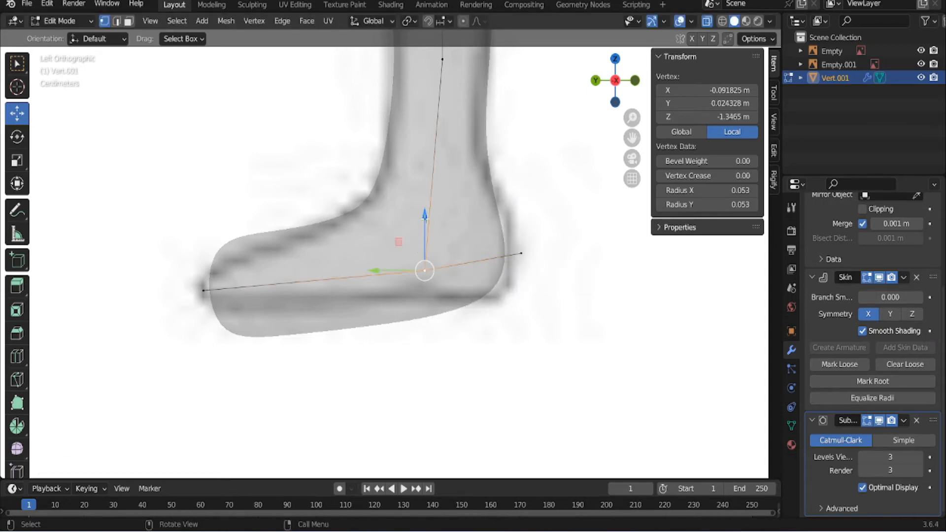
{"action": "key", "text": "g"}
{"action": "key", "text": "z"}
{"action": "left_click", "coordinate": [344, 256]}
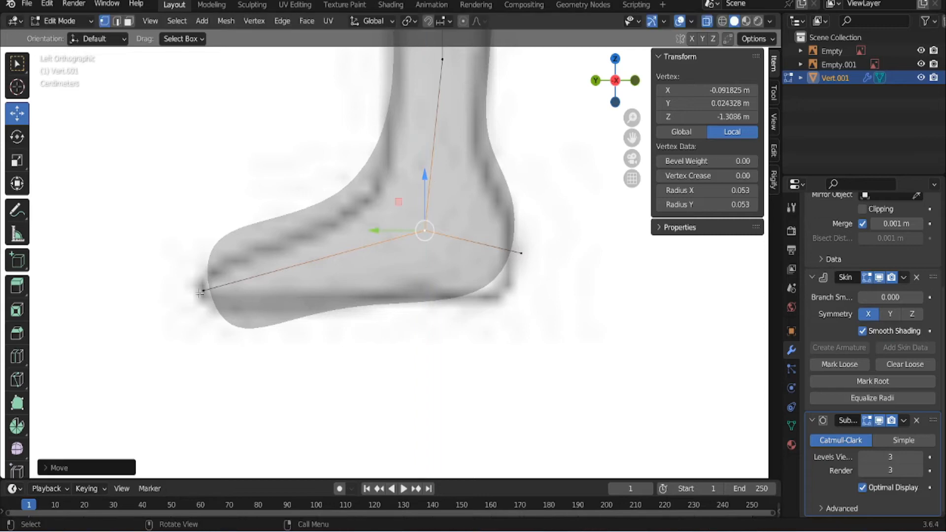
Flatten the toe, joint and heel vertices together by reducing their mean skin Radius Y to 0.043
{"action": "left_click_drag", "start_coordinate": [150, 221], "coordinate": [603, 371]}
{"action": "middle_click_drag", "start_coordinate": [603, 370], "coordinate": [519, 246]}
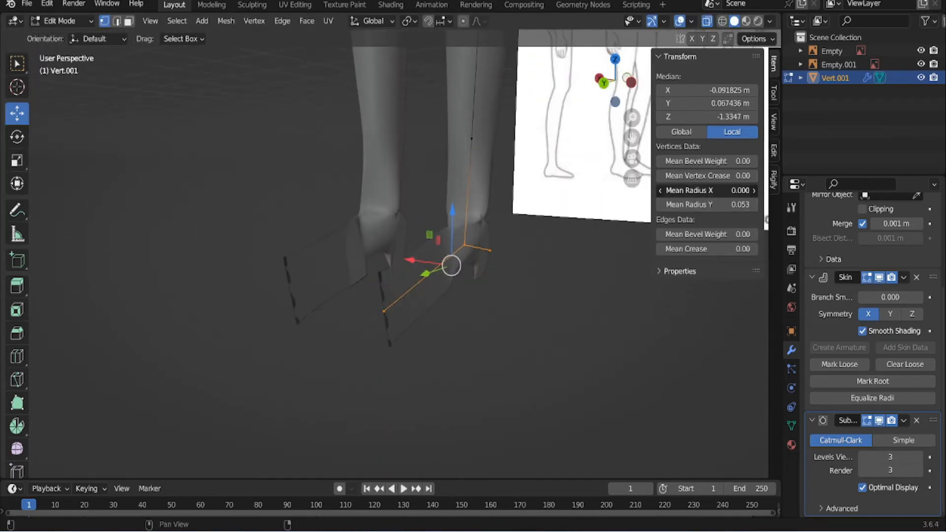
{"action": "mouse_move", "coordinate": [718, 205]}
{"action": "left_mouse_down"}
{"action": "mouse_move", "coordinate": [735, 205]}
{"action": "mouse_move", "coordinate": [718, 205]}
{"action": "left_mouse_up"}
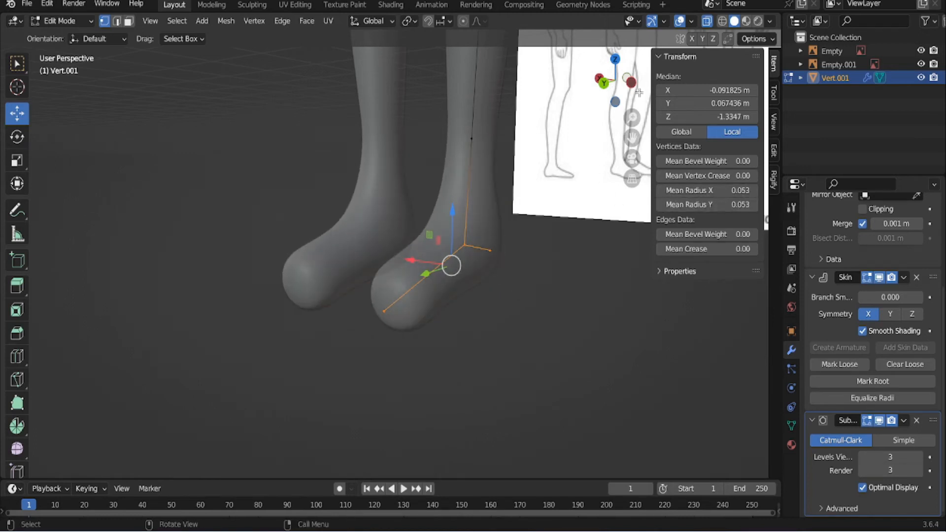
{"action": "left_click", "coordinate": [660, 206]}
{"action": "middle_click_drag", "start_coordinate": [586, 172], "coordinate": [522, 165]}
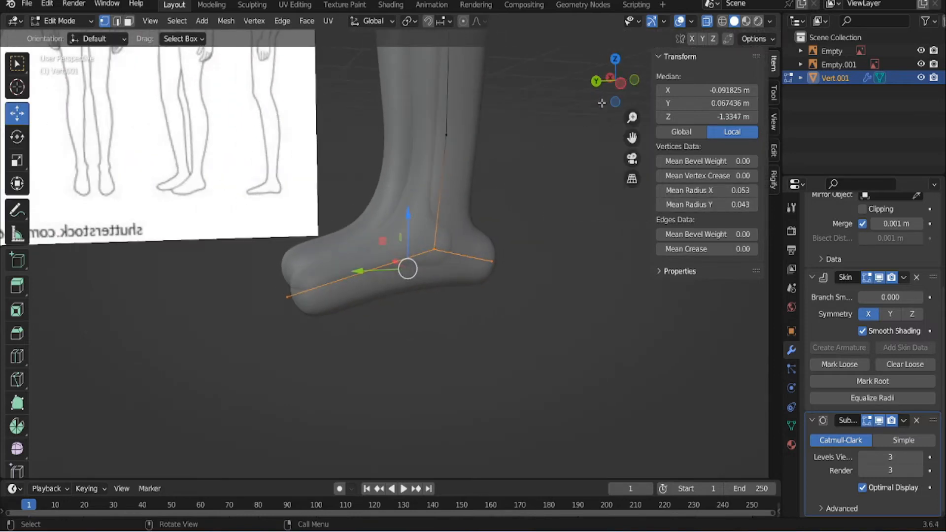
Move the heel vertex to about Y -0.063 m, Z -1.344 m in the side view and clear the selection
{"action": "left_click", "coordinate": [621, 84]}
{"action": "left_click", "coordinate": [488, 253]}
{"action": "key", "text": "g"}
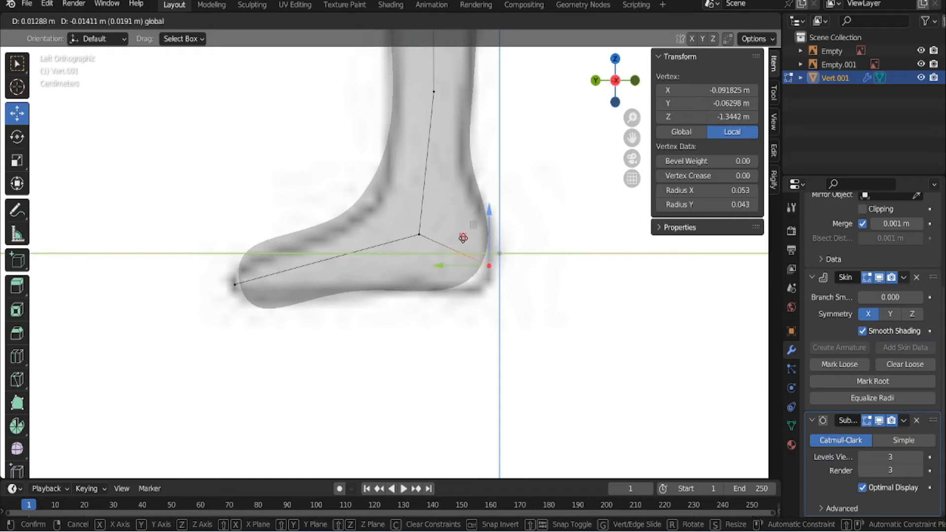
{"action": "left_click", "coordinate": [463, 238]}
{"action": "key", "text": "alt+a"}
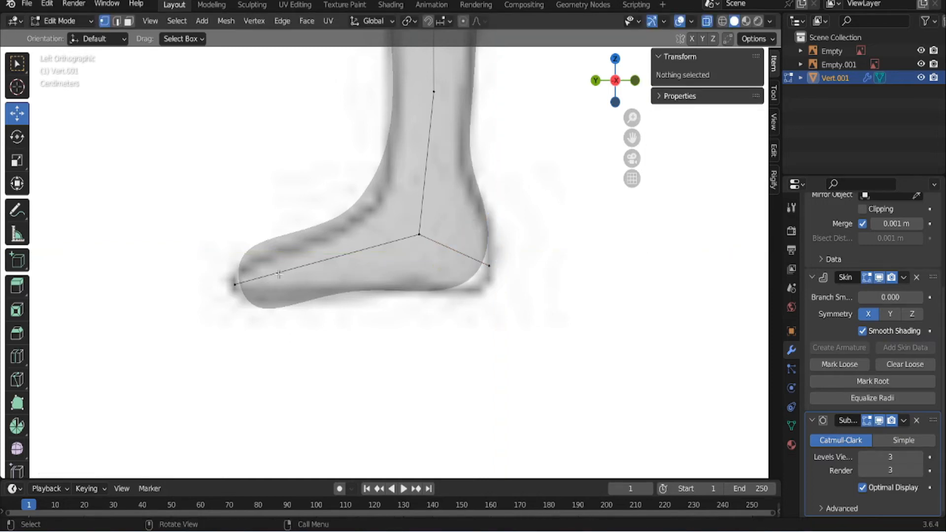
Thin the toe vertex by reducing its skin Radius Y to 0.023, and inspect the whole body with X-ray off
{"action": "left_click", "coordinate": [233, 285]}
{"action": "mouse_move", "coordinate": [696, 204]}
{"action": "left_mouse_down"}
{"action": "mouse_move", "coordinate": [679, 204]}
{"action": "mouse_move", "coordinate": [688, 204]}
{"action": "left_mouse_up"}
{"action": "mouse_move", "coordinate": [276, 283]}
{"action": "middle_mouse_down"}
{"action": "mouse_move", "coordinate": [413, 318]}
{"action": "mouse_move", "coordinate": [369, 294]}
{"action": "mouse_move", "coordinate": [268, 279]}
{"action": "middle_mouse_up"}
{"action": "left_click", "coordinate": [705, 22]}
{"action": "scroll", "coordinate": [347, 273], "scroll_direction": "down", "scroll_amount": 4}
{"action": "middle_click_drag", "start_coordinate": [271, 246], "coordinate": [412, 390]}
{"action": "scroll", "coordinate": [412, 300], "scroll_direction": "down", "scroll_amount": 5}
{"action": "middle_click_drag", "start_coordinate": [412, 300], "coordinate": [663, 510]}
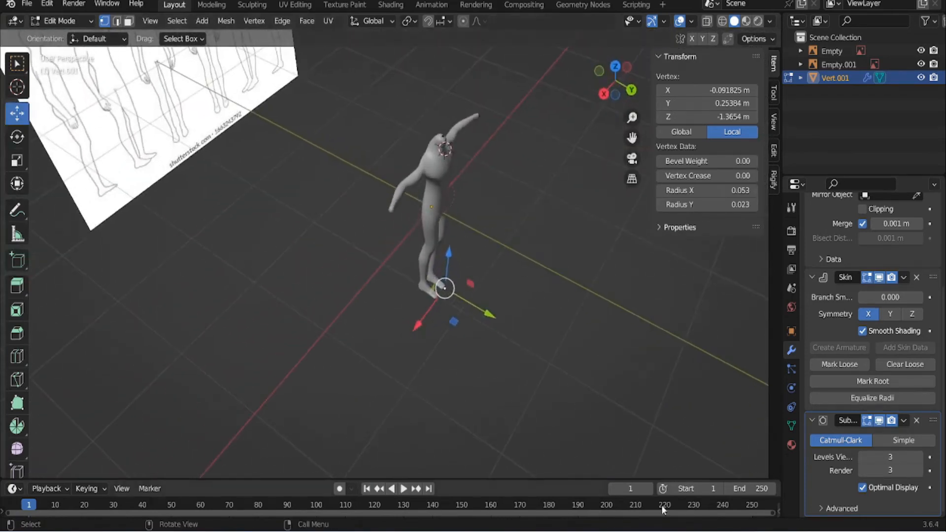
Turn X-ray back on and examine the end of the arm up close from directly above
{"action": "left_click", "coordinate": [495, 261]}
{"action": "middle_click_drag", "start_coordinate": [482, 247], "coordinate": [535, 326]}
{"action": "left_click", "coordinate": [616, 69]}
{"action": "middle_click_drag", "start_coordinate": [504, 121], "coordinate": [469, 207], "text": "shift"}
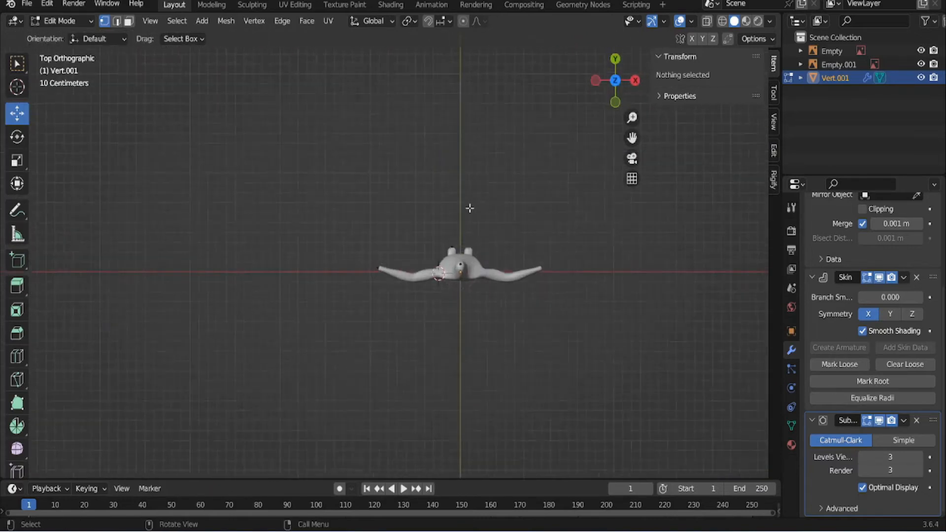
{"action": "scroll", "coordinate": [283, 216], "scroll_direction": "up", "scroll_amount": 4}
{"action": "left_click", "coordinate": [380, 307]}
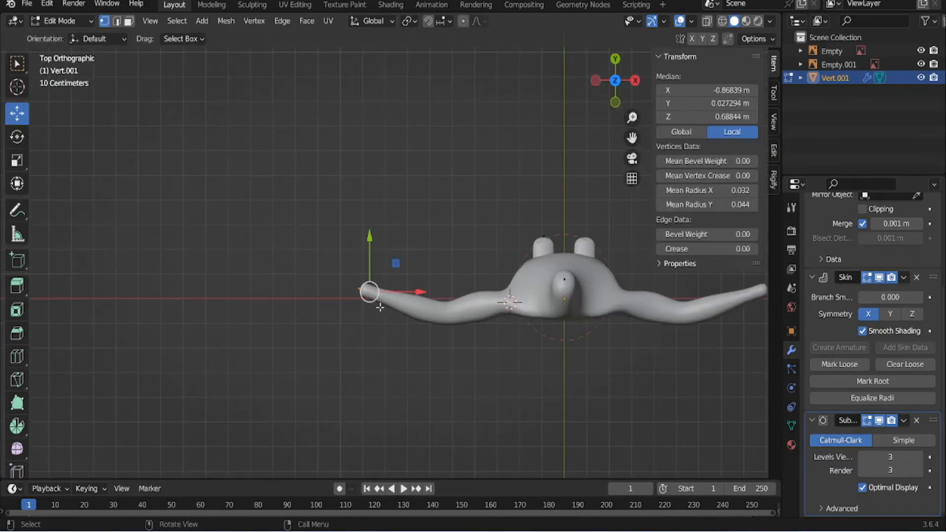
{"action": "left_click", "coordinate": [707, 21]}
{"action": "middle_click_drag", "start_coordinate": [519, 169], "coordinate": [535, 158]}
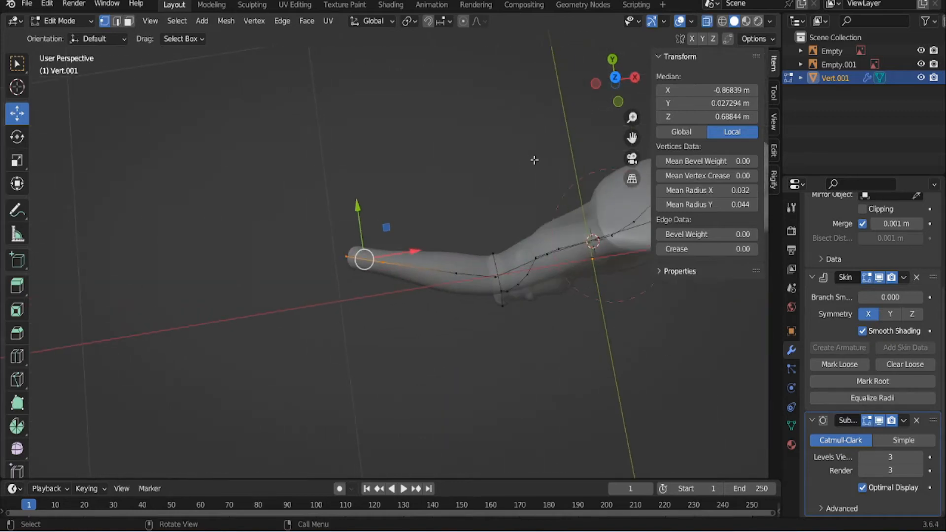
{"action": "left_click", "coordinate": [615, 82]}
{"action": "middle_click_drag", "start_coordinate": [354, 307], "coordinate": [412, 274], "text": "shift"}
{"action": "scroll", "coordinate": [414, 276], "scroll_direction": "up", "scroll_amount": 8}
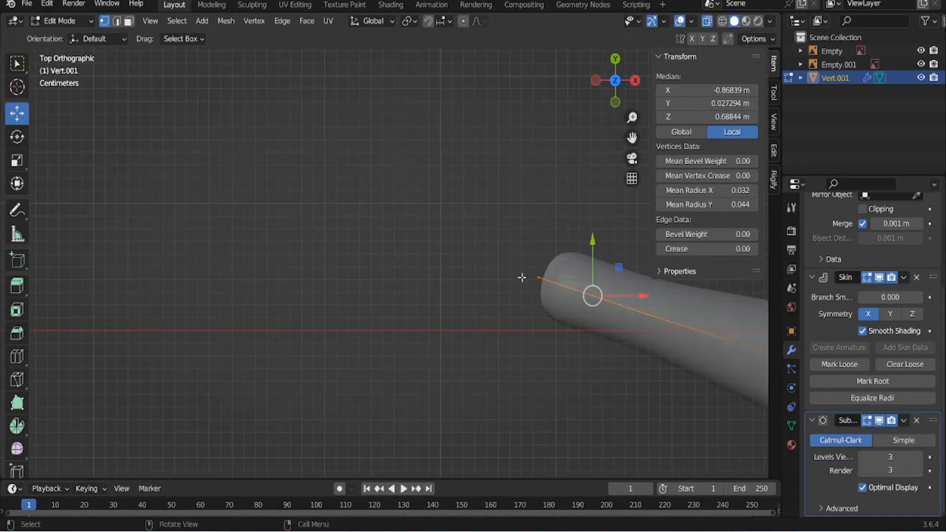
Extrude the arm's end vertex to about X -0.963 m, Y 0.063 m and enlarge its skin radii to about 0.049 and 0.064
{"action": "left_click", "coordinate": [528, 279]}
{"action": "middle_click_drag", "start_coordinate": [530, 278], "coordinate": [471, 277], "text": "shift"}
{"action": "scroll", "coordinate": [450, 277], "scroll_direction": "up", "scroll_amount": 2}
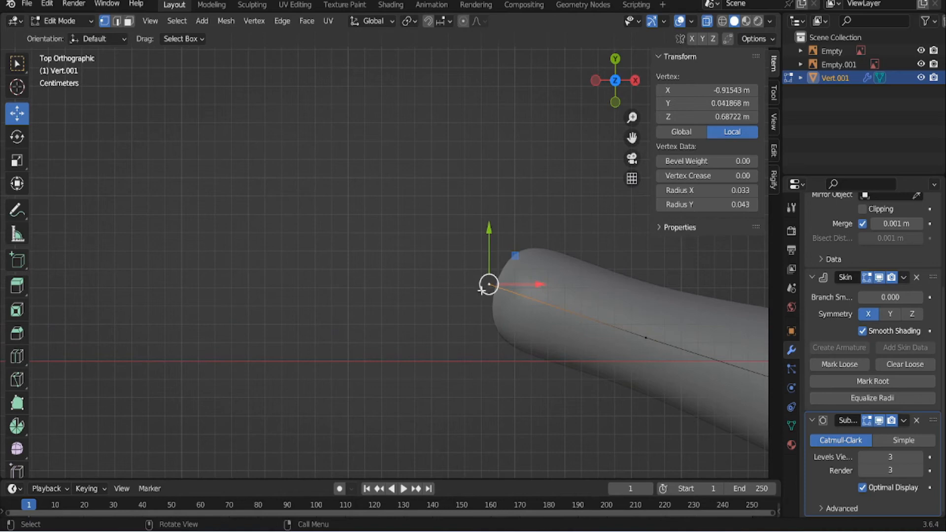
{"action": "key", "text": "g"}
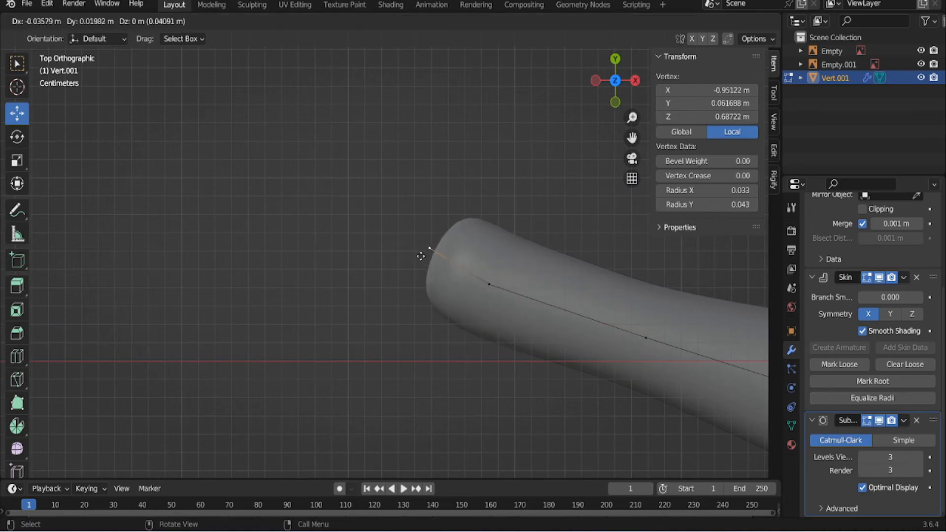
{"action": "left_click", "coordinate": [403, 255]}
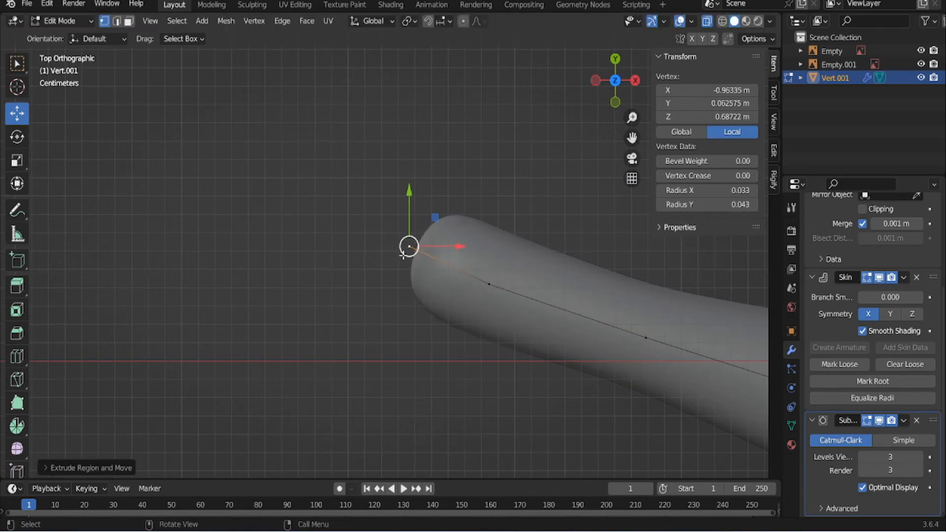
{"action": "key", "text": "ctrl+a"}
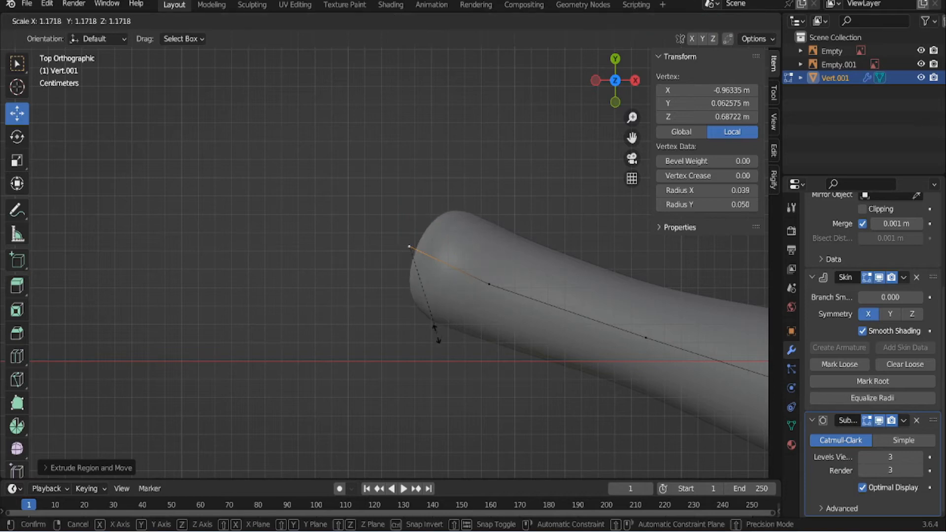
{"action": "left_click", "coordinate": [434, 359]}
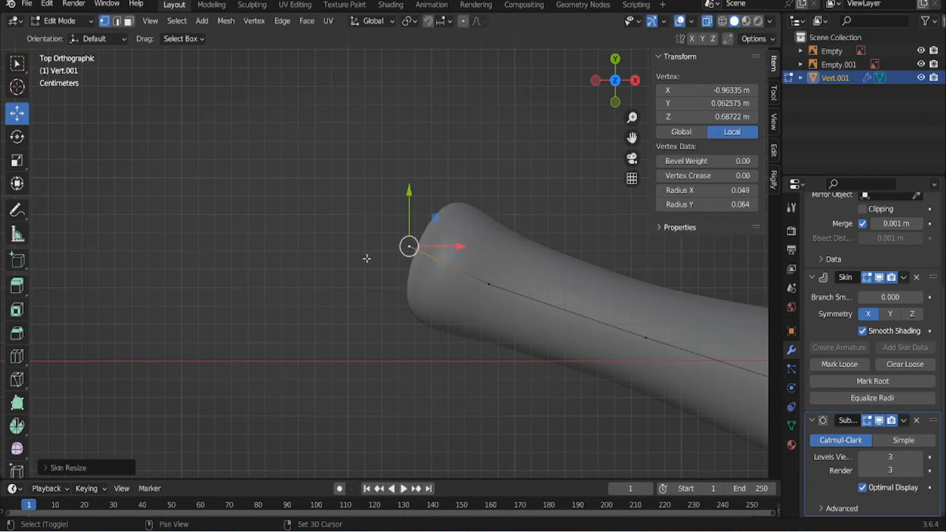
Extrude the palm vertex sideways to about X -0.962 m, Y 0.101 m and shrink its skin radii to about 0.033 and 0.042
{"action": "middle_click_drag", "start_coordinate": [367, 258], "coordinate": [424, 296], "text": "shift"}
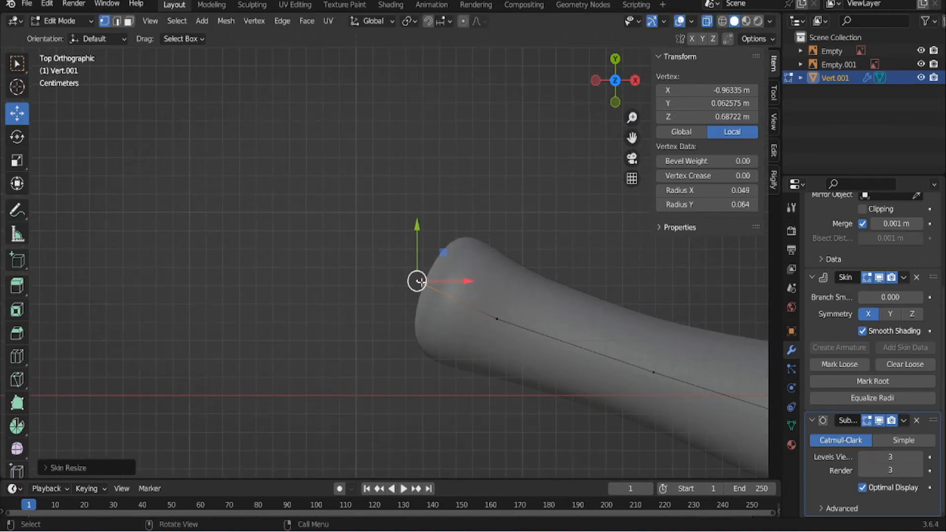
{"action": "key", "text": "e"}
{"action": "left_click", "coordinate": [421, 212]}
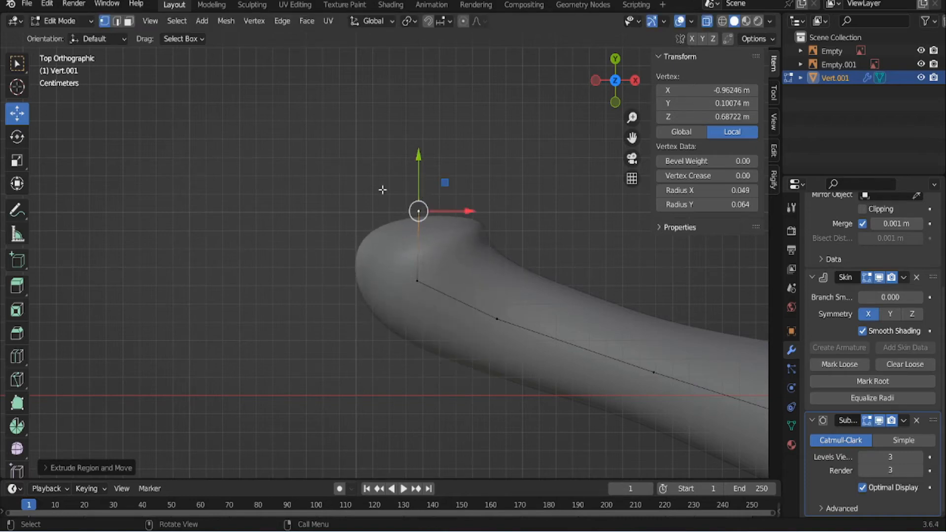
{"action": "key", "text": "ctrl+a"}
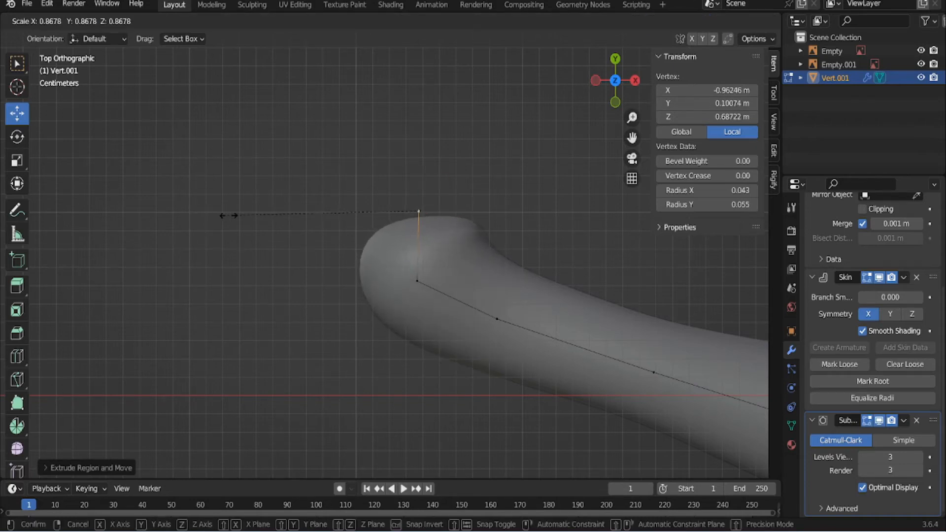
{"action": "left_click", "coordinate": [273, 218]}
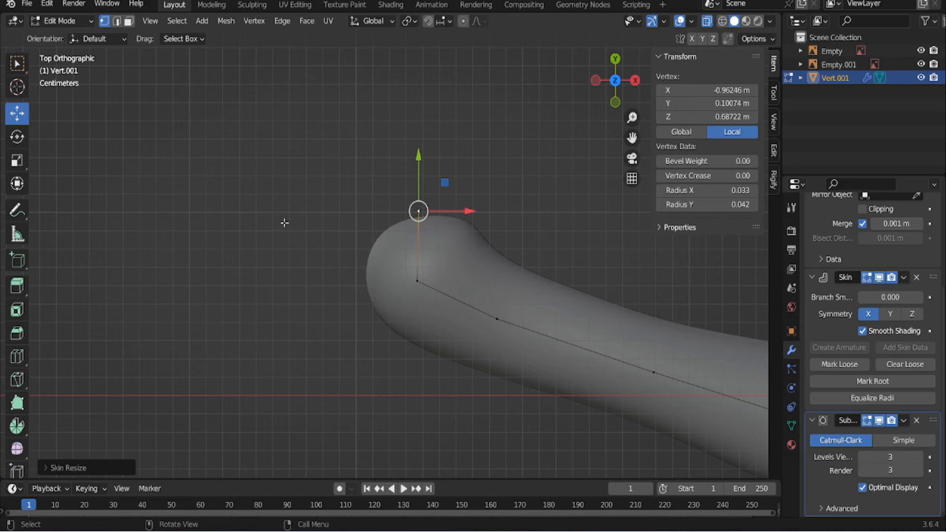
Extrude a finger outward from the side palm vertex and place its tip at about X -1.107 m, Y 0.169 m
{"action": "key", "text": "g"}
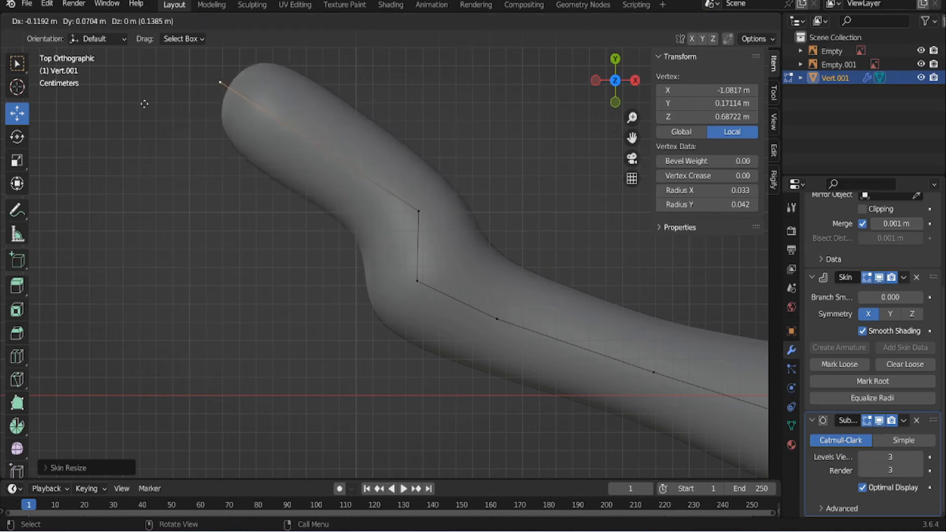
{"action": "left_click", "coordinate": [107, 113]}
{"action": "scroll", "coordinate": [107, 113], "scroll_direction": "down", "scroll_amount": 2}
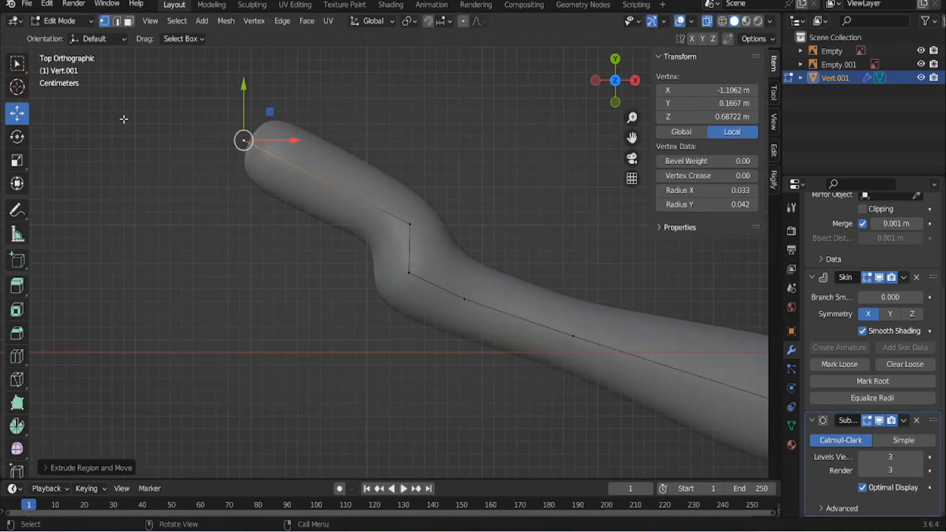
{"action": "left_click_drag", "start_coordinate": [244, 124], "coordinate": [248, 129]}
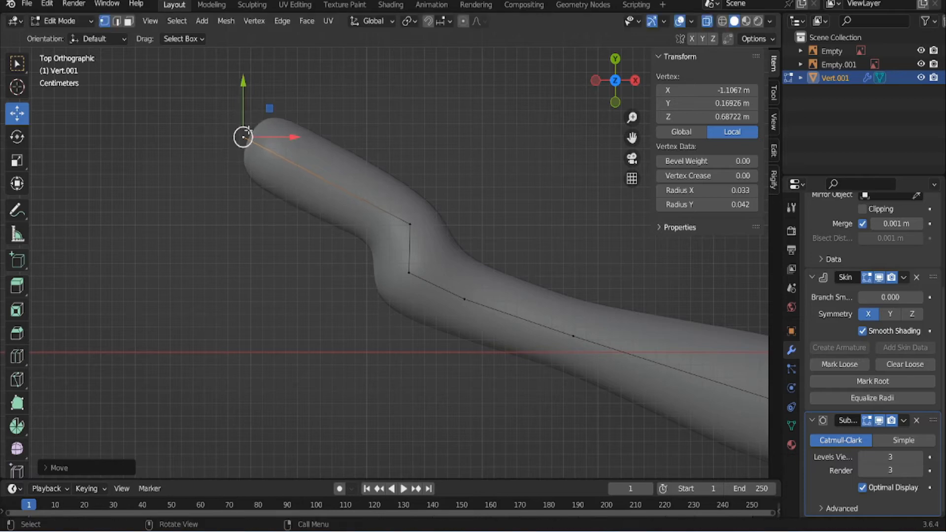
Thin the finger by shrinking the mean skin radii of its base and tip vertices to about 0.014 and 0.018
{"action": "left_click", "coordinate": [165, 121]}
{"action": "left_click_drag", "start_coordinate": [165, 86], "coordinate": [445, 240]}
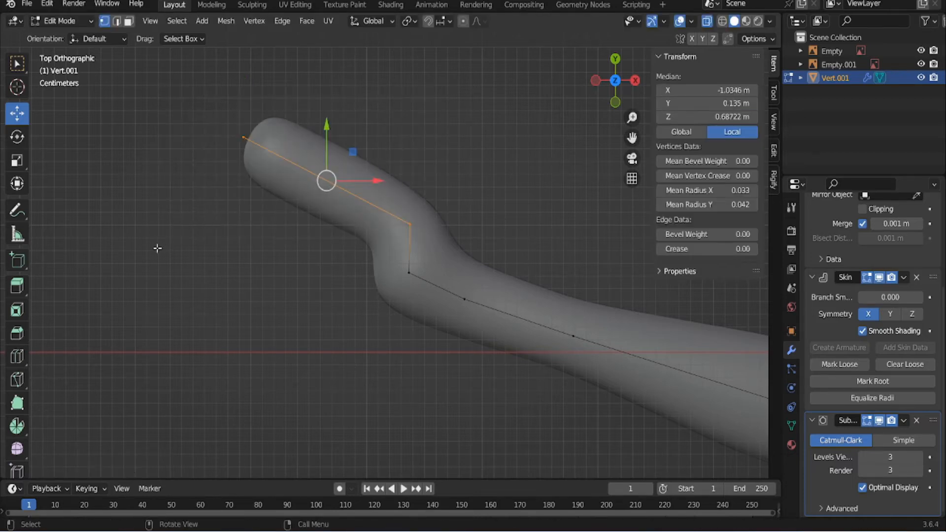
{"action": "key", "text": "ctrl+a"}
{"action": "left_click", "coordinate": [276, 252]}
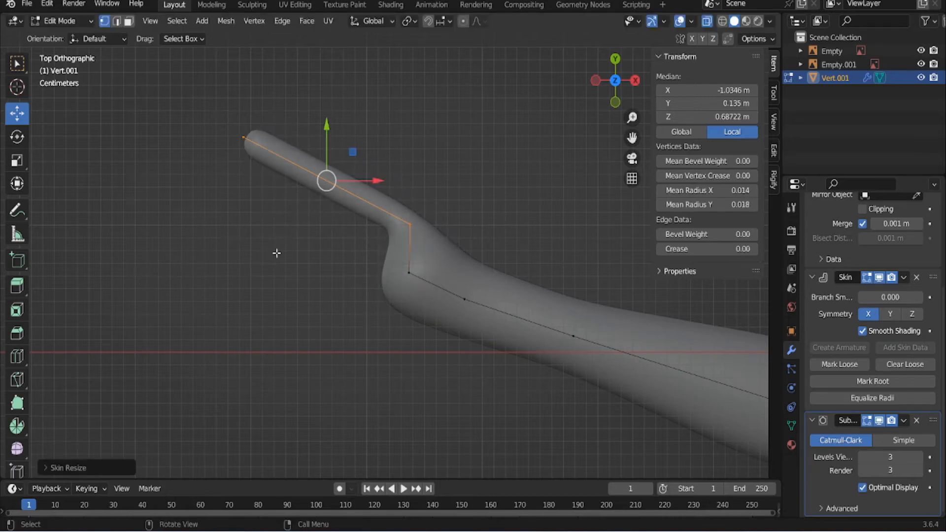
Duplicate the finger, place the copy beside it centred at about X -1.054 m, Y 0.102 m, and join its base to the palm vertex
{"action": "key", "text": "shift+d"}
{"action": "right_click", "coordinate": [348, 221]}
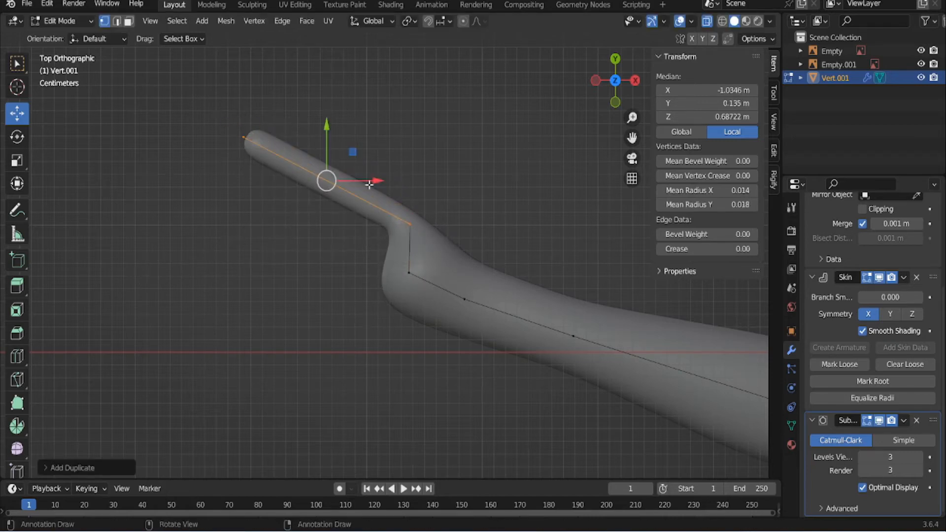
{"action": "left_click_drag", "start_coordinate": [355, 152], "coordinate": [331, 196]}
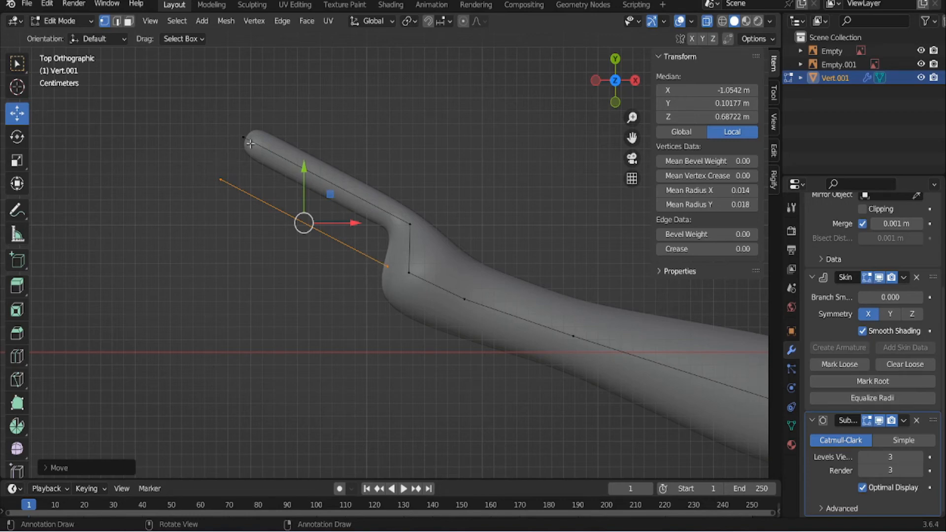
{"action": "scroll", "coordinate": [389, 268], "scroll_direction": "up", "scroll_amount": 2}
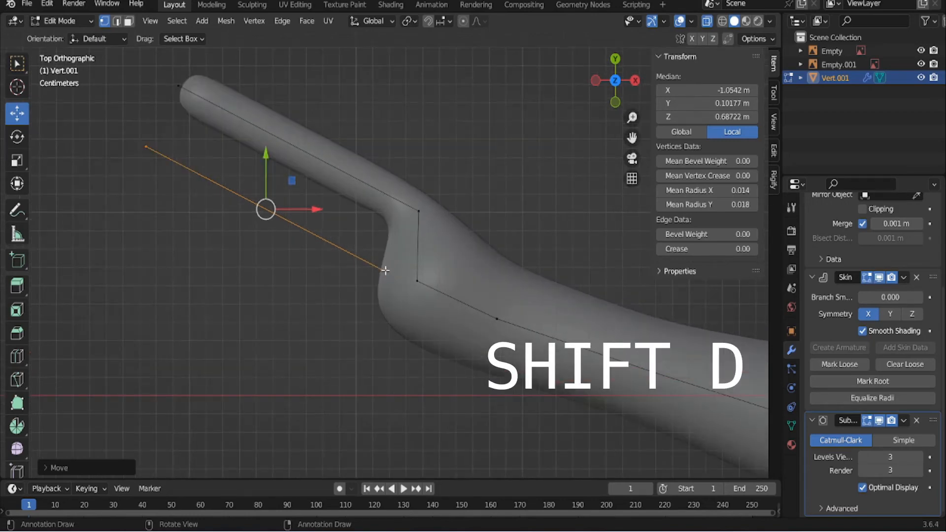
{"action": "left_click", "coordinate": [388, 272]}
{"action": "left_click", "coordinate": [417, 281], "text": "shift"}
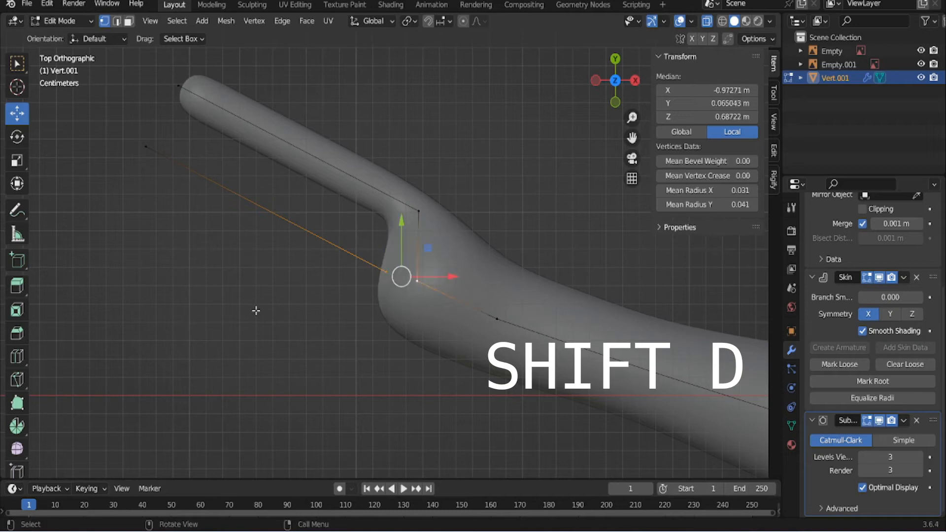
{"action": "key", "text": "f"}
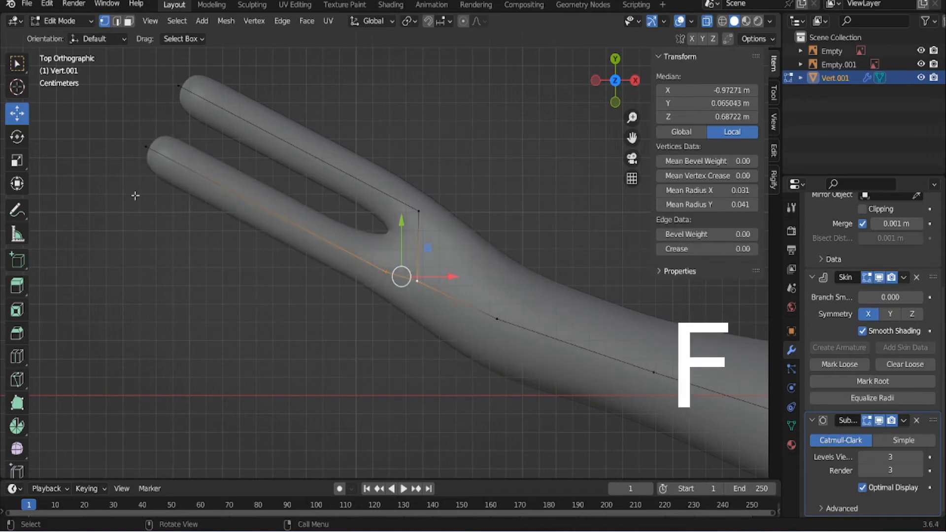
Move the second finger closer to the first, leaving a narrow gap between them
{"action": "left_click", "coordinate": [150, 146]}
{"action": "left_click", "coordinate": [388, 272], "text": "shift"}
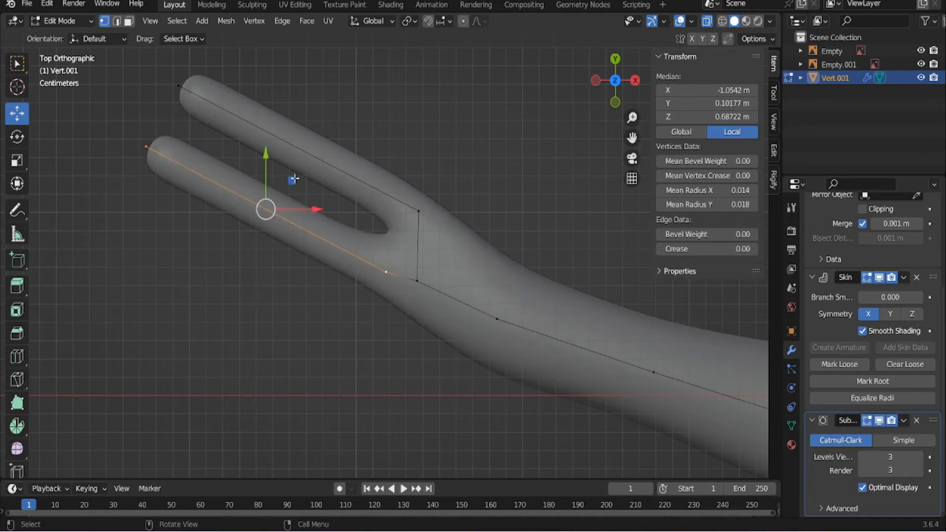
{"action": "left_click_drag", "start_coordinate": [293, 179], "coordinate": [298, 156]}
{"action": "scroll", "coordinate": [196, 205], "scroll_direction": "down", "scroll_amount": 3}
Duplicate both fingers, place the copies on the open side of the palm, and join each new finger's base to the palm vertex
{"action": "left_click_drag", "start_coordinate": [172, 88], "coordinate": [414, 260]}
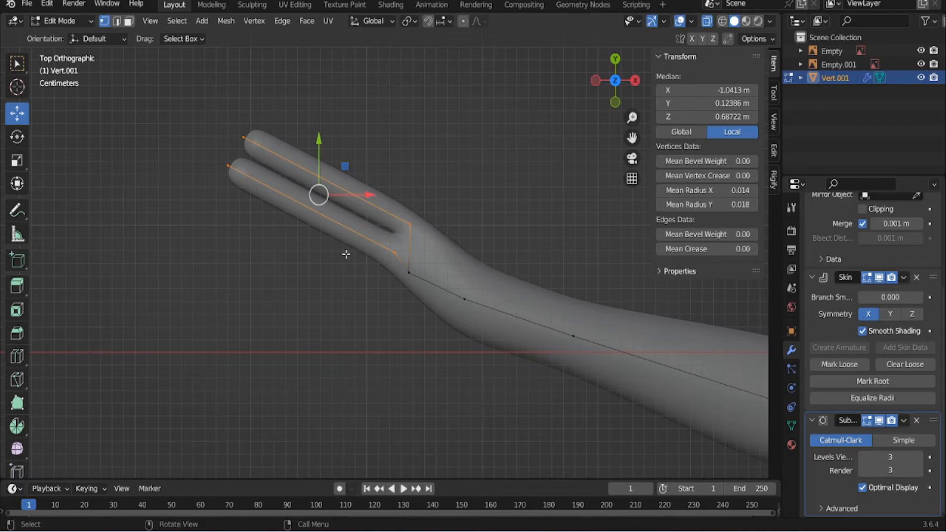
{"action": "scroll", "coordinate": [346, 254], "scroll_direction": "up", "scroll_amount": 1}
{"action": "key", "text": "shift+d"}
{"action": "key", "text": "Escape"}
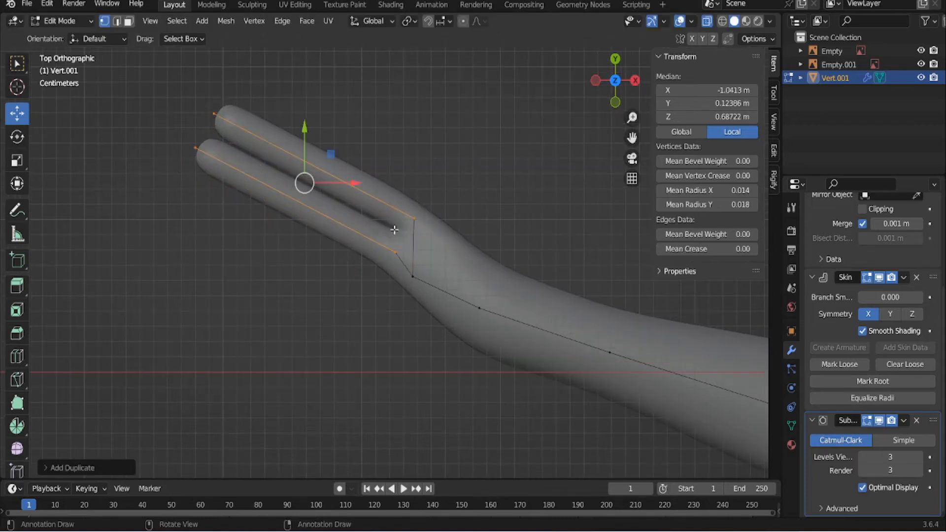
{"action": "left_click_drag", "start_coordinate": [331, 155], "coordinate": [287, 232]}
{"action": "left_click", "coordinate": [371, 294]}
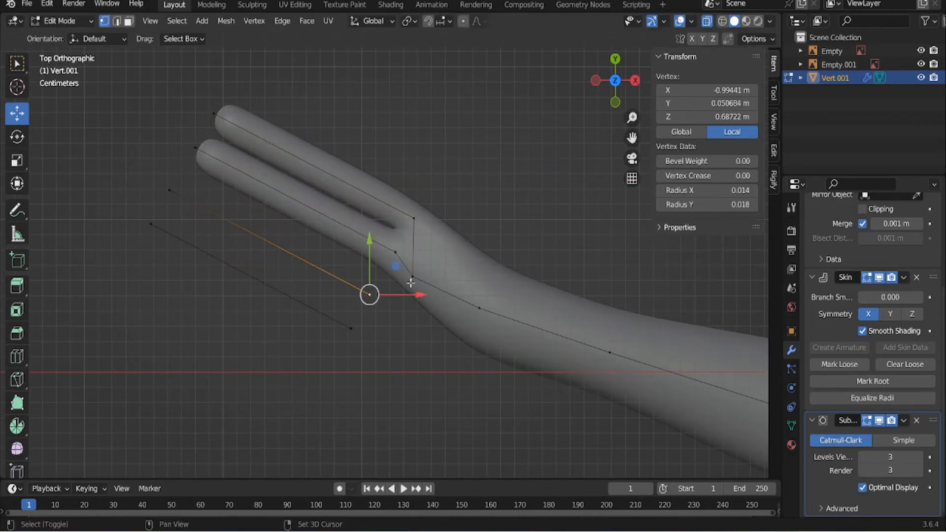
{"action": "left_click", "coordinate": [412, 278], "text": "shift"}
{"action": "key", "text": "f"}
{"action": "left_click", "coordinate": [351, 327]}
{"action": "left_click", "coordinate": [412, 276], "text": "shift"}
{"action": "key", "text": "f"}
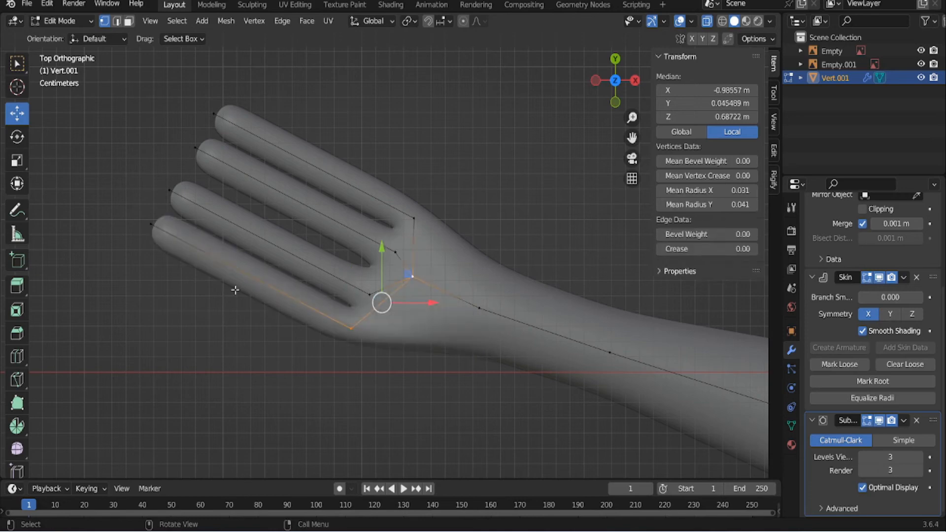
Move the two new fingers closer to the first pair, centring them at about X -1.068 m, Y 0.080 m
{"action": "left_click_drag", "start_coordinate": [111, 172], "coordinate": [180, 237]}
{"action": "left_click", "coordinate": [371, 294], "text": "shift"}
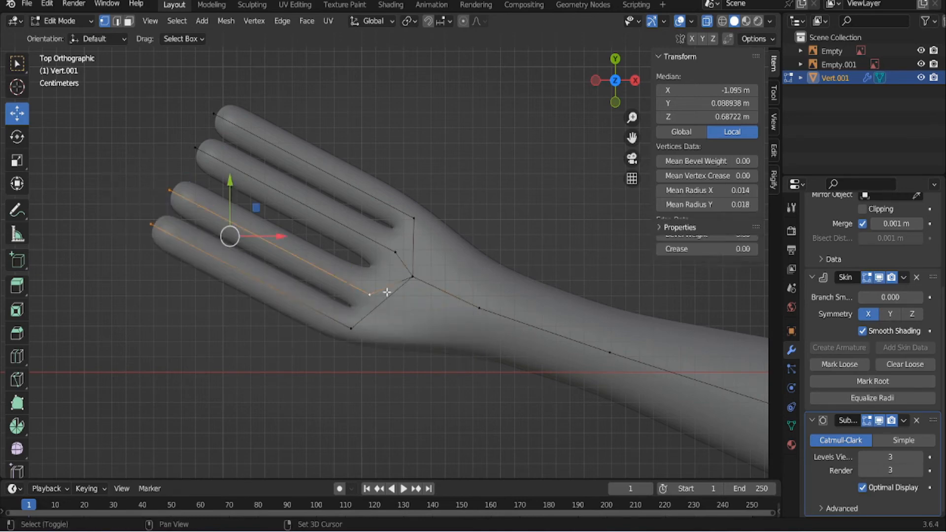
{"action": "left_click", "coordinate": [351, 328], "text": "shift"}
{"action": "left_click_drag", "start_coordinate": [286, 228], "coordinate": [293, 213]}
{"action": "scroll", "coordinate": [295, 222], "scroll_direction": "down", "scroll_amount": 4}
{"action": "middle_click_drag", "start_coordinate": [296, 221], "coordinate": [362, 309]}
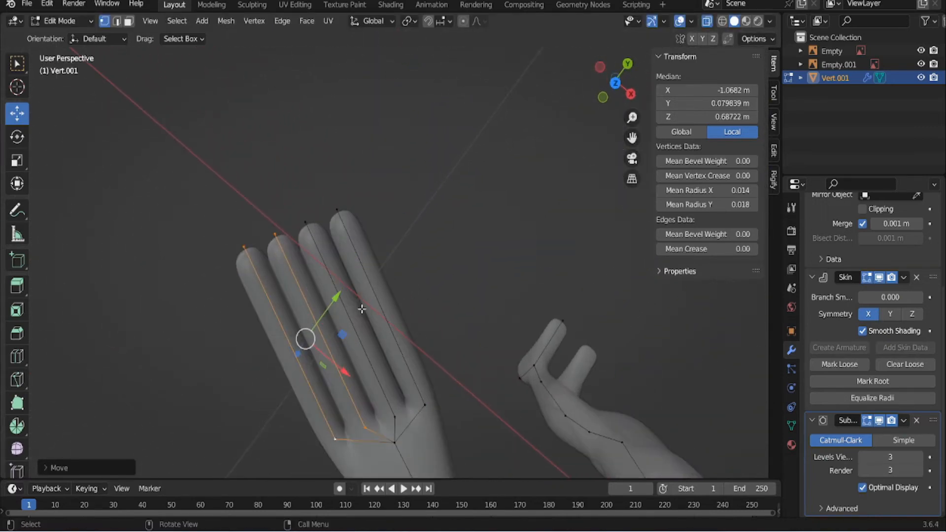
Shift all four fingers slightly toward the wrist within the horizontal plane, centring them at about X -1.049 m, Y 0.103 m
{"action": "left_click", "coordinate": [615, 84]}
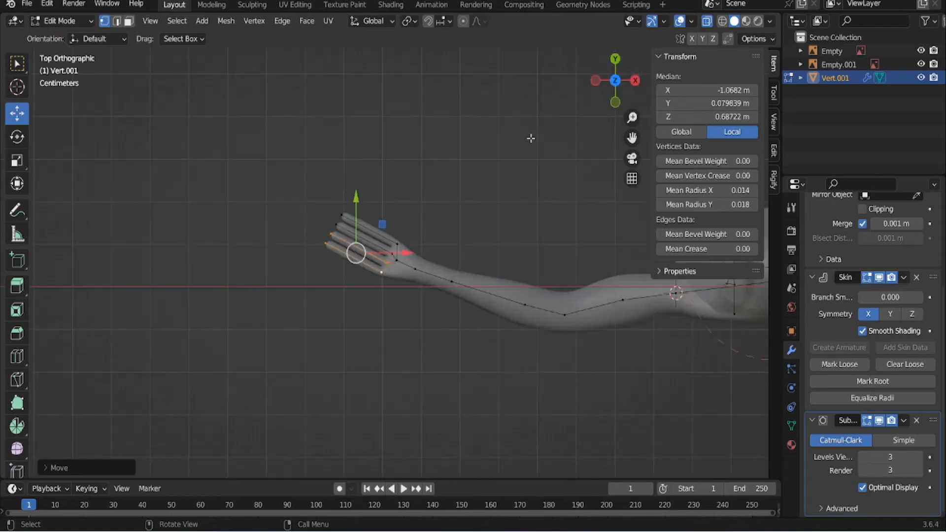
{"action": "left_click_drag", "start_coordinate": [96, 113], "coordinate": [415, 278]}
{"action": "scroll", "coordinate": [433, 334], "scroll_direction": "up", "scroll_amount": 3}
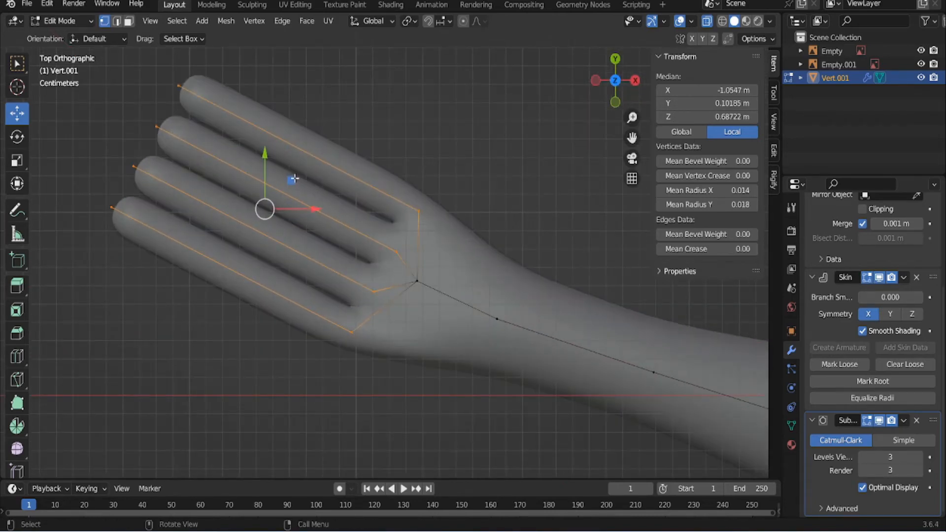
{"action": "key", "text": "g"}
{"action": "key", "text": "shift+z"}
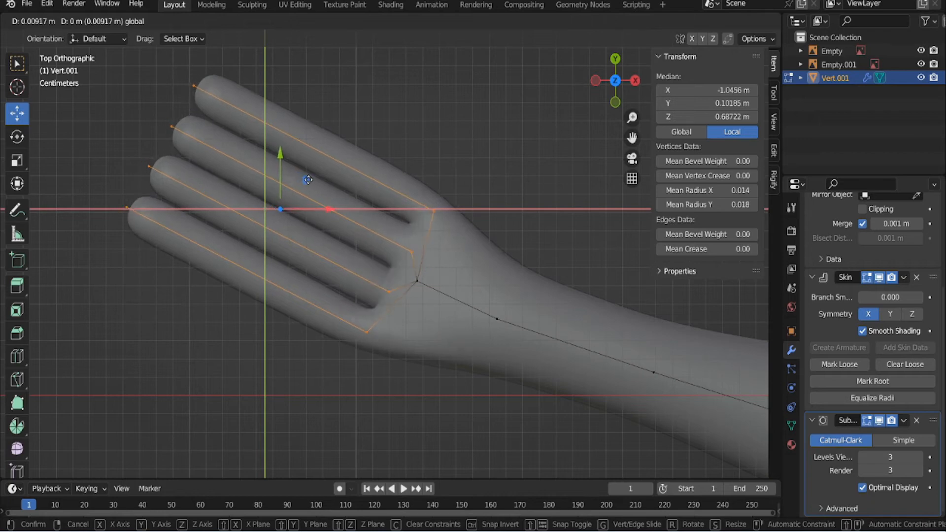
{"action": "left_click", "coordinate": [304, 178]}
{"action": "scroll", "coordinate": [315, 184], "scroll_direction": "down", "scroll_amount": 2}
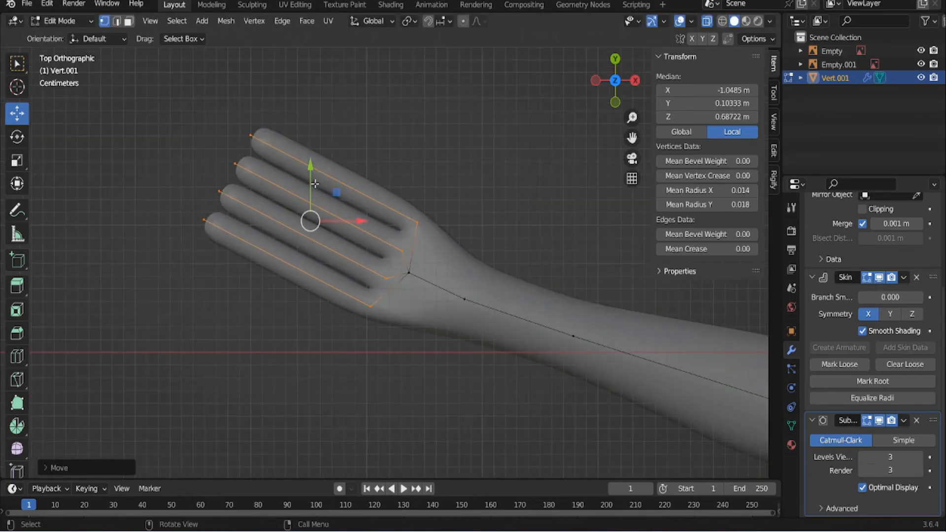
Shorten the four fingers by moving their tips inward to a median of about X -1.089 m, Y 0.119 m
{"action": "left_click_drag", "start_coordinate": [97, 104], "coordinate": [310, 299]}
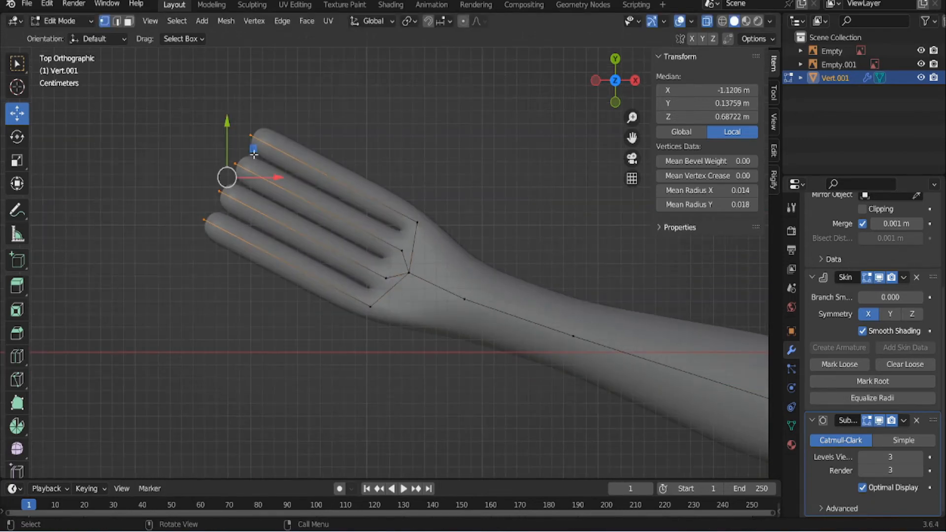
{"action": "key", "text": "g"}
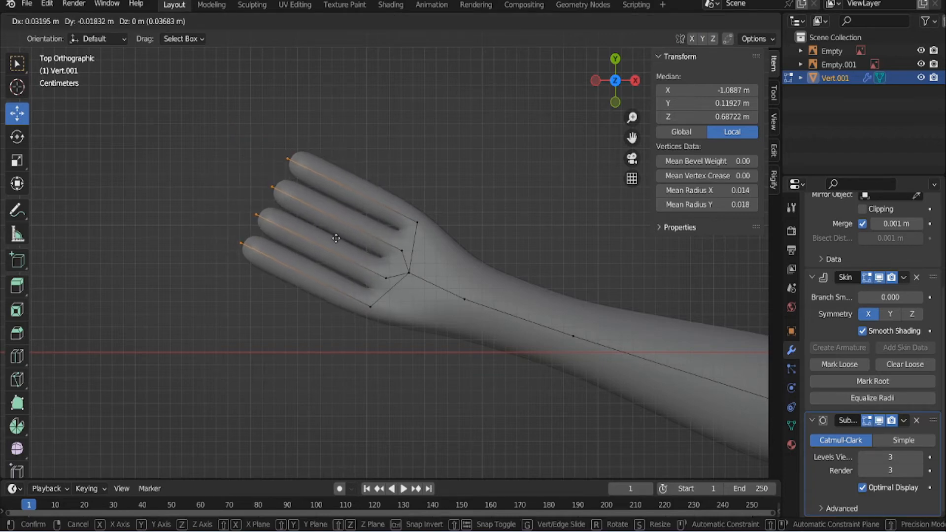
{"action": "left_click", "coordinate": [336, 239]}
{"action": "scroll", "coordinate": [337, 240], "scroll_direction": "down", "scroll_amount": 5}
{"action": "scroll", "coordinate": [340, 241], "scroll_direction": "up", "scroll_amount": 5}
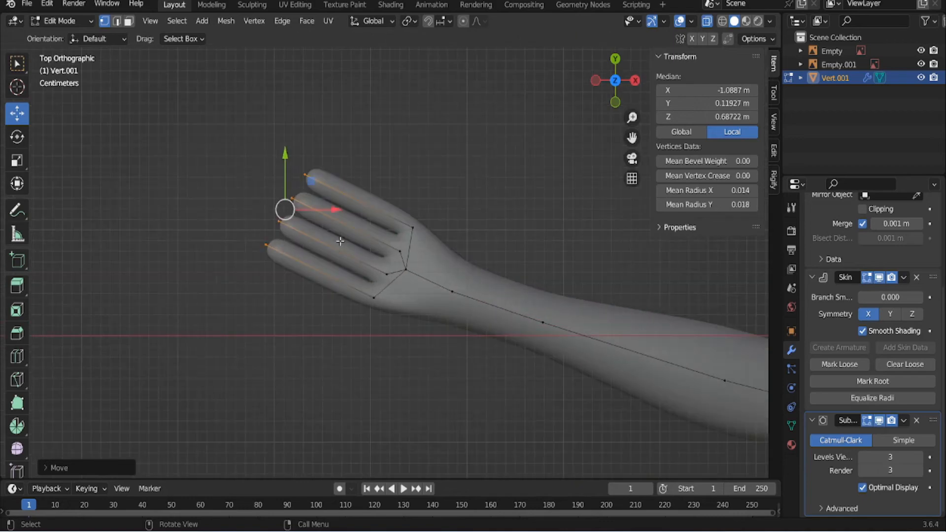
Duplicate the index finger's base vertex to about X -0.906 m, Y 0.093 m for the thumb and join it to the palm vertex
{"action": "left_click", "coordinate": [419, 232]}
{"action": "key", "text": "KP_Decimal"}
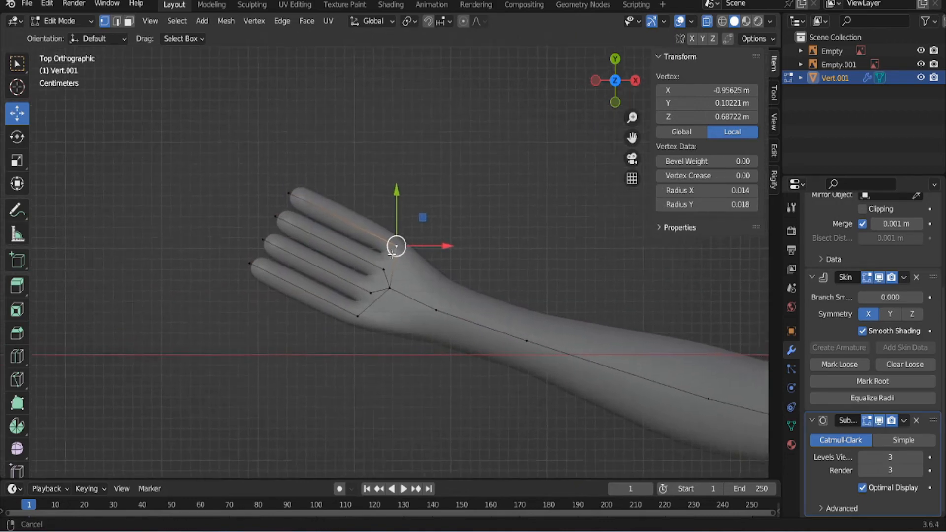
{"action": "key", "text": "shift+d"}
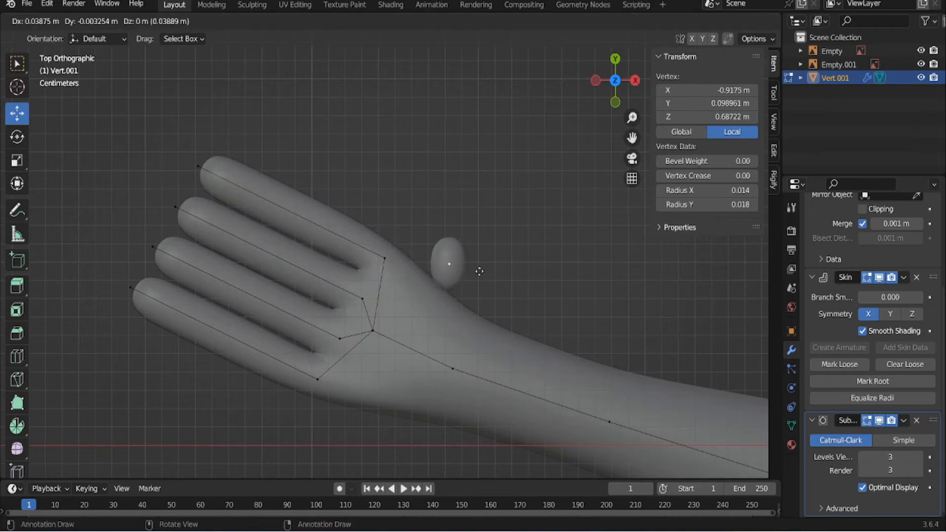
{"action": "left_click", "coordinate": [497, 282]}
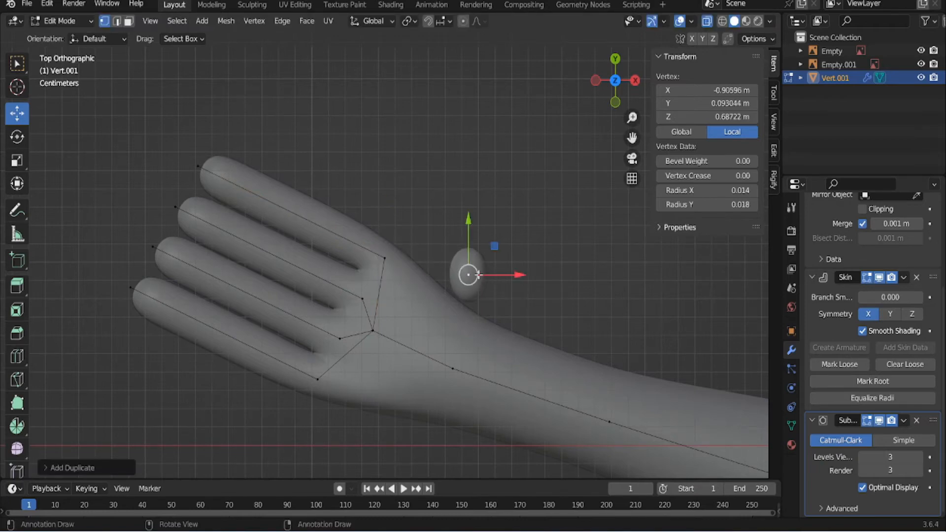
{"action": "left_click", "coordinate": [373, 331], "text": "shift"}
{"action": "key", "text": "f"}
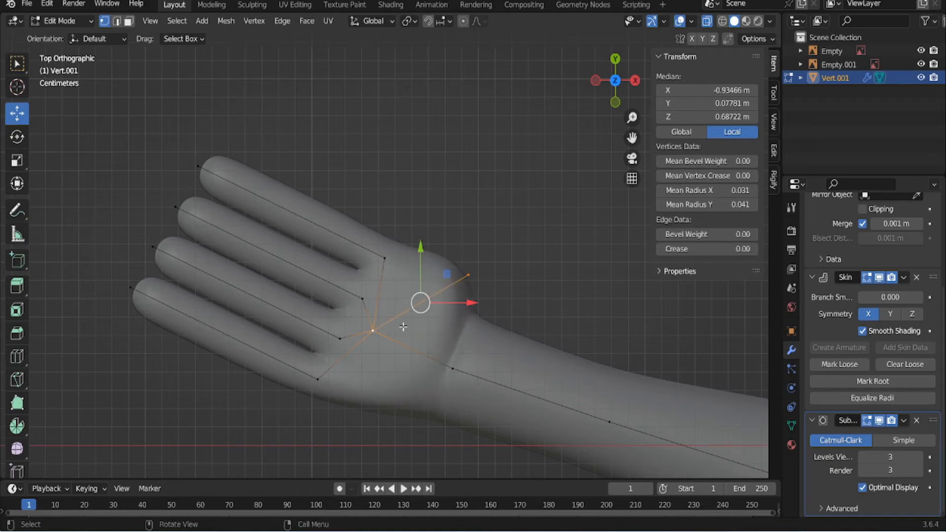
Extrude the thumb outward from its base vertex and shift the whole thumb to a median of about X -0.894 m, Y 0.143 m
{"action": "left_click", "coordinate": [469, 272]}
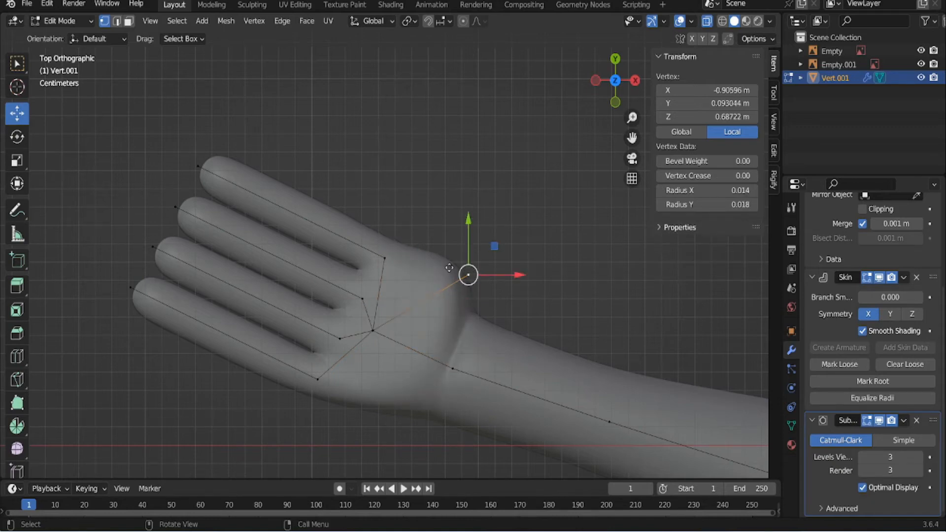
{"action": "key", "text": "e"}
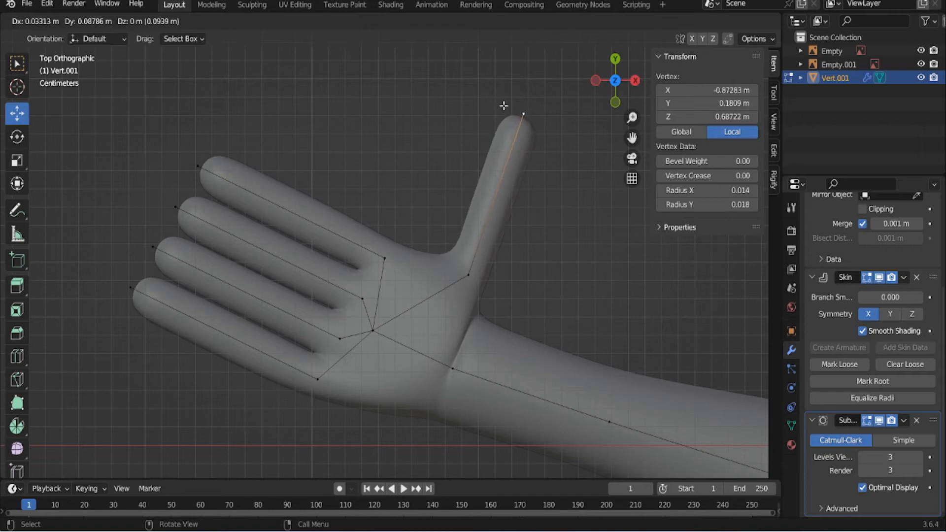
{"action": "left_click", "coordinate": [503, 105]}
{"action": "left_click_drag", "start_coordinate": [445, 71], "coordinate": [579, 299]}
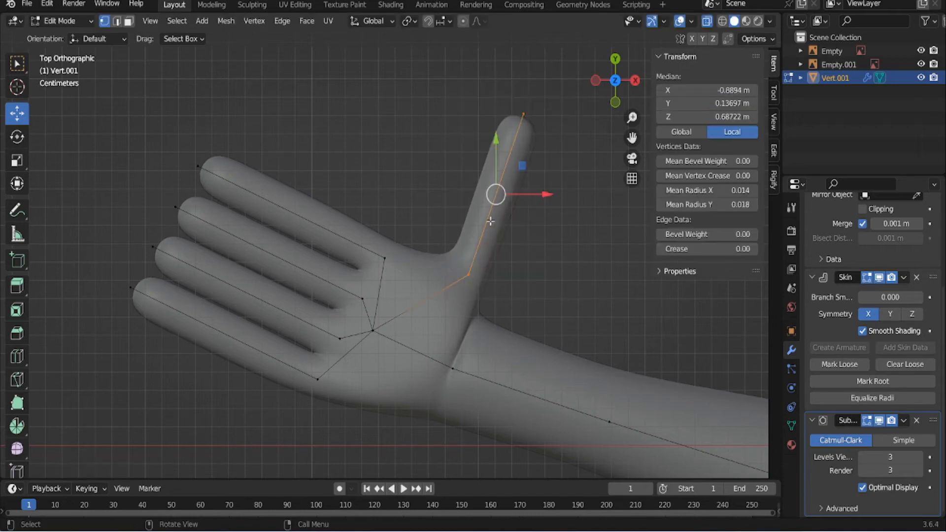
{"action": "key", "text": "g"}
{"action": "left_click", "coordinate": [515, 155]}
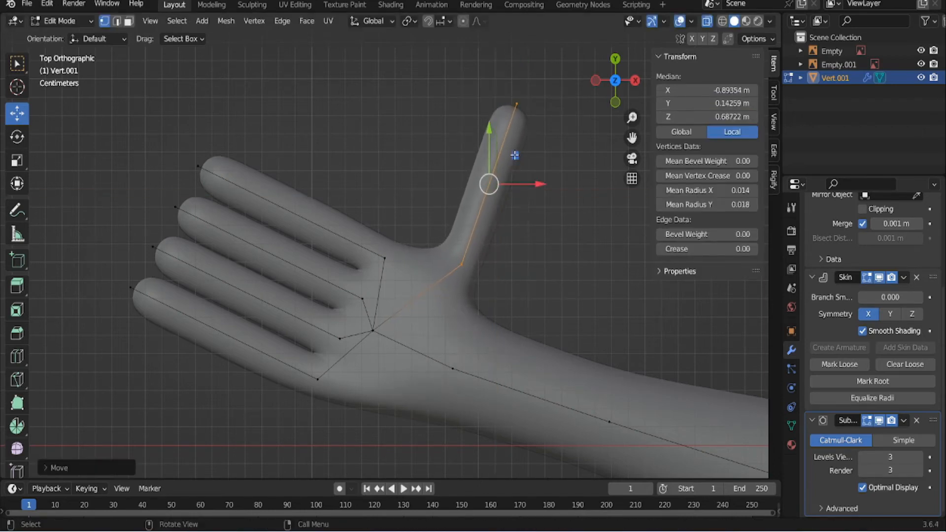
Check the hand with X-ray off, restore X-ray, and move the four fingers and palm vertex away from the wrist
{"action": "left_click", "coordinate": [692, 22]}
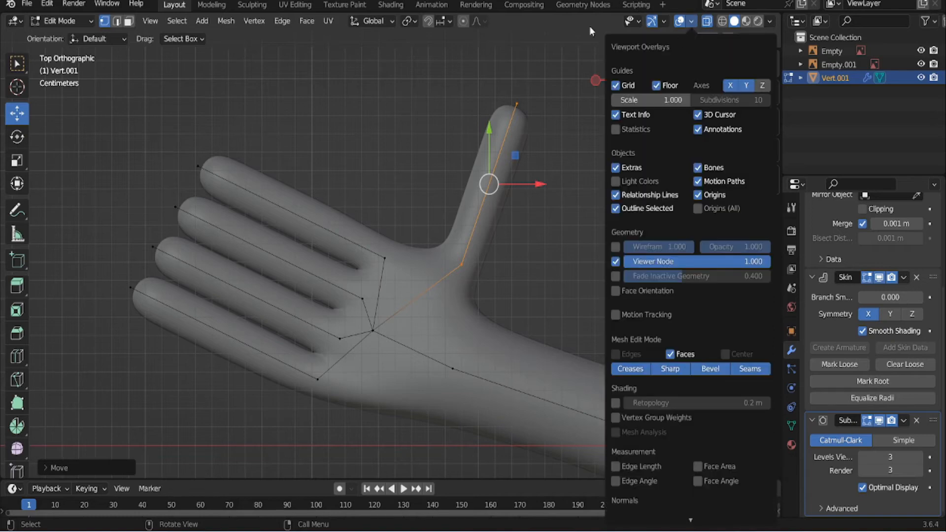
{"action": "left_click", "coordinate": [707, 21]}
{"action": "middle_click_drag", "start_coordinate": [634, 63], "coordinate": [553, 110]}
{"action": "left_click", "coordinate": [707, 21]}
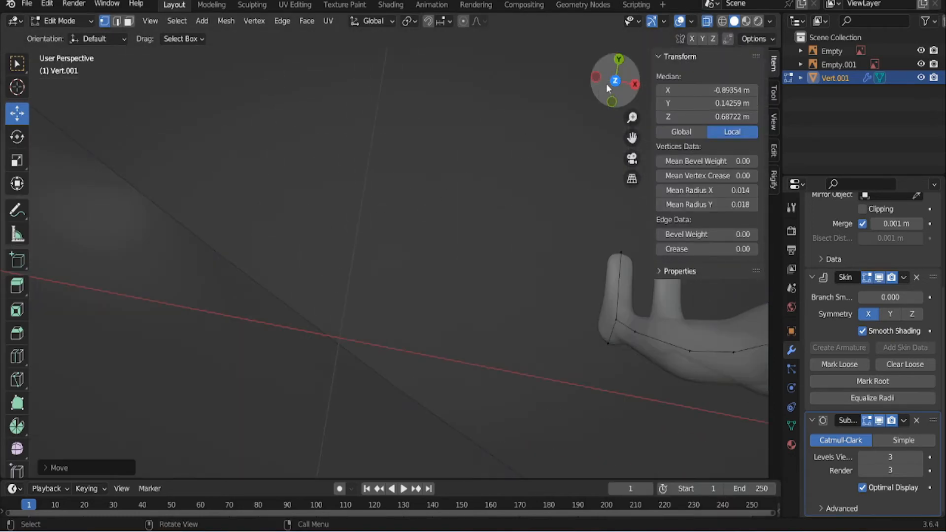
{"action": "left_click", "coordinate": [614, 82]}
{"action": "left_click_drag", "start_coordinate": [180, 191], "coordinate": [381, 344]}
{"action": "scroll", "coordinate": [331, 272], "scroll_direction": "up", "scroll_amount": 2}
{"action": "left_click_drag", "start_coordinate": [333, 245], "coordinate": [306, 229]}
Shift the thumb so its base sits at about X -0.896 m, Y 0.097 m, and enlarge the base vertex's skin radii
{"action": "left_click_drag", "start_coordinate": [424, 133], "coordinate": [548, 281]}
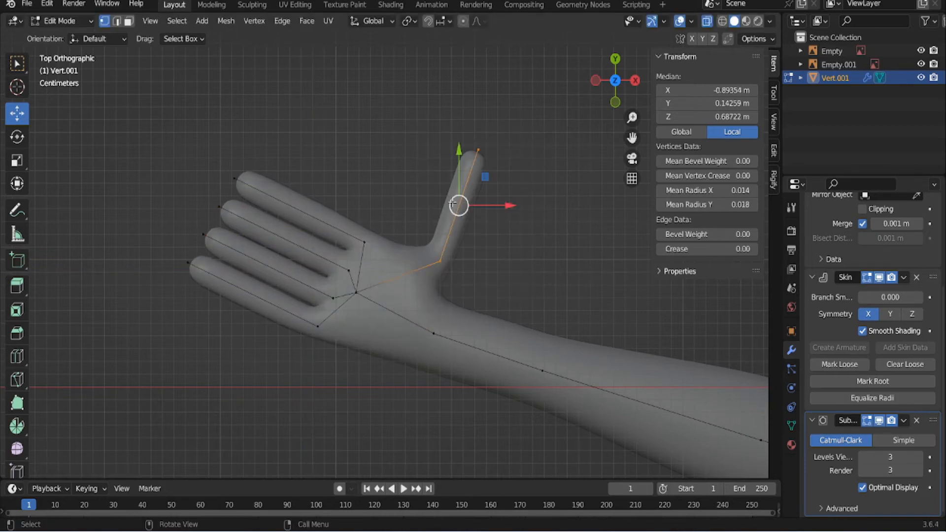
{"action": "mouse_move", "coordinate": [486, 178]}
{"action": "left_mouse_down"}
{"action": "mouse_move", "coordinate": [478, 194]}
{"action": "mouse_move", "coordinate": [483, 161]}
{"action": "mouse_move", "coordinate": [498, 157]}
{"action": "mouse_move", "coordinate": [511, 174]}
{"action": "mouse_move", "coordinate": [503, 184]}
{"action": "left_mouse_up"}
{"action": "left_click", "coordinate": [457, 264]}
{"action": "key", "text": "ctrl+a"}
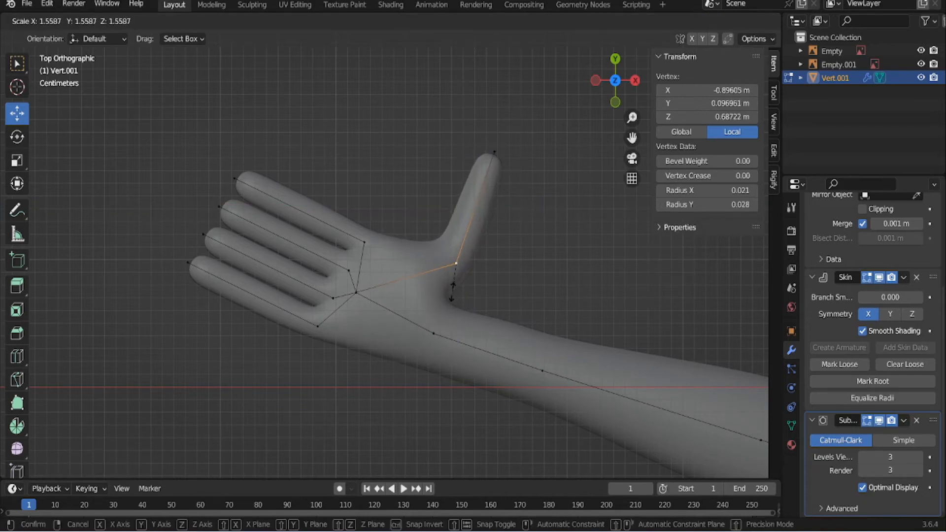
{"action": "left_click", "coordinate": [459, 281]}
Move the central palm vertex slightly away from the finger bases toward the thumb side
{"action": "left_click_drag", "start_coordinate": [132, 137], "coordinate": [275, 302]}
{"action": "left_click", "coordinate": [358, 280]}
{"action": "left_click_drag", "start_coordinate": [382, 265], "coordinate": [402, 267]}
{"action": "left_click", "coordinate": [415, 204]}
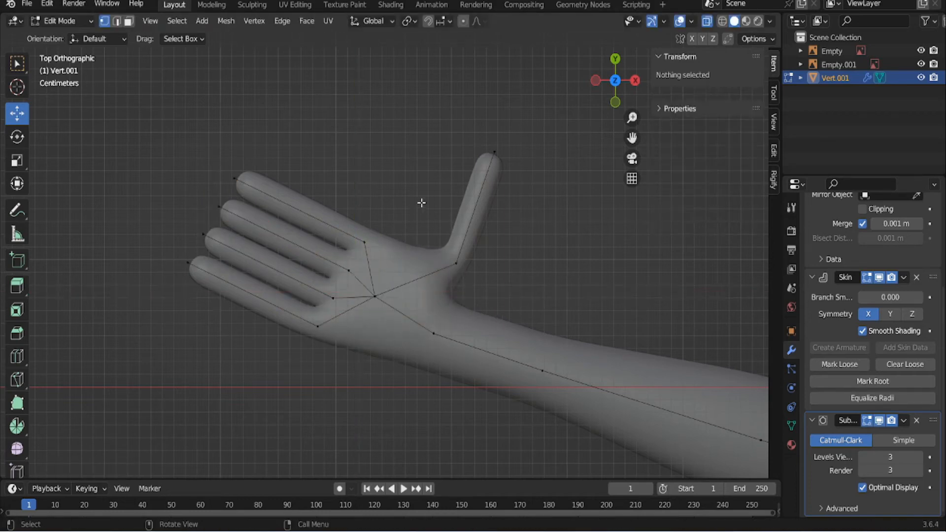
Turn off X-ray and examine the whole figure, ending in the back view against the reference drawing
{"action": "left_click", "coordinate": [706, 22]}
{"action": "scroll", "coordinate": [598, 226], "scroll_direction": "down", "scroll_amount": 5}
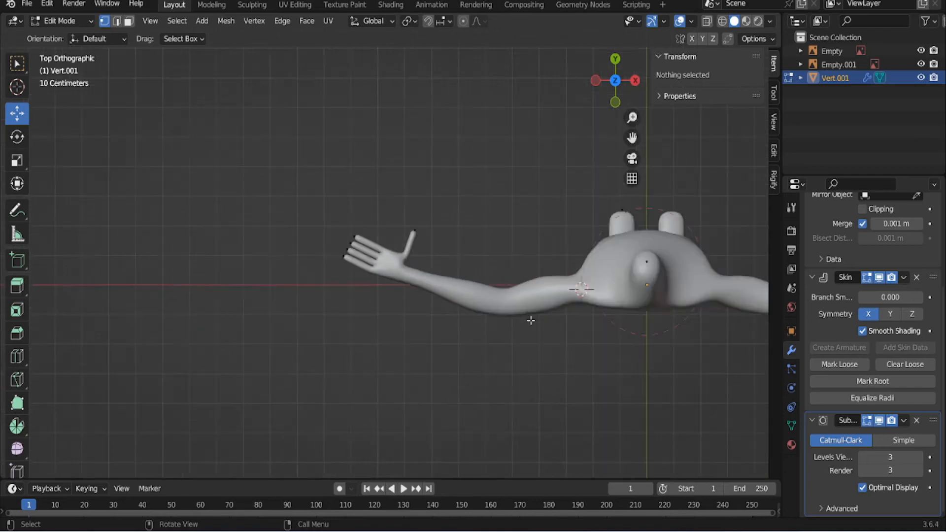
{"action": "middle_click_drag", "start_coordinate": [530, 319], "coordinate": [426, 287]}
{"action": "scroll", "coordinate": [405, 334], "scroll_direction": "up", "scroll_amount": 5}
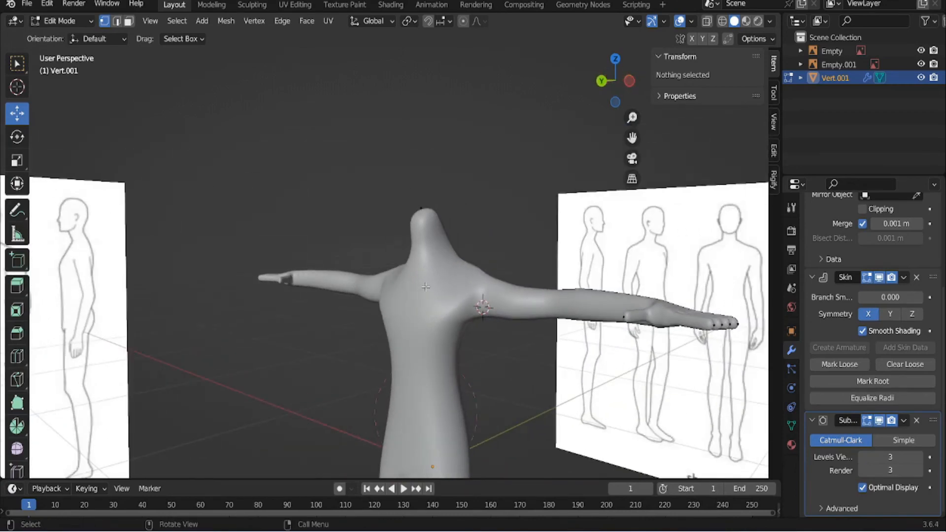
{"action": "left_click", "coordinate": [602, 82]}
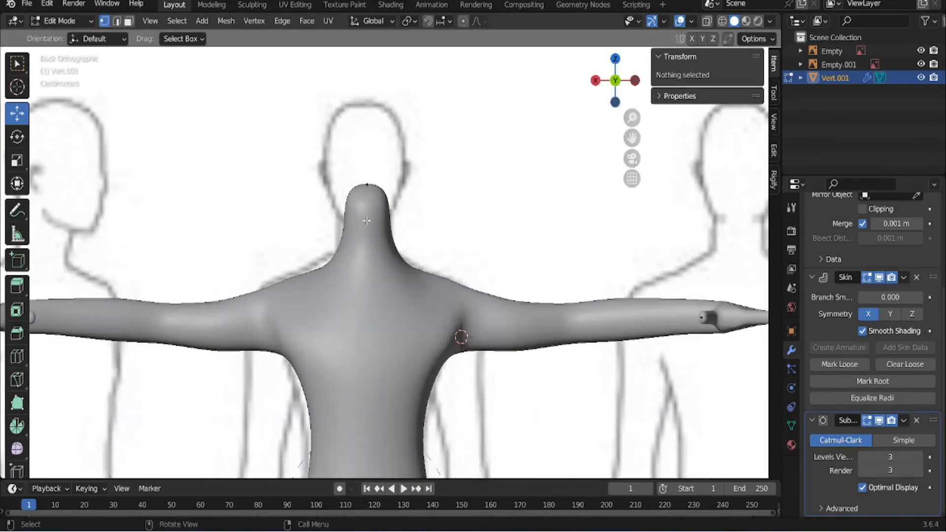
Turn on X-ray and lower the topmost neck vertex to about Z 0.950 m
{"action": "scroll", "coordinate": [351, 221], "scroll_direction": "up", "scroll_amount": 3}
{"action": "left_click", "coordinate": [352, 160]}
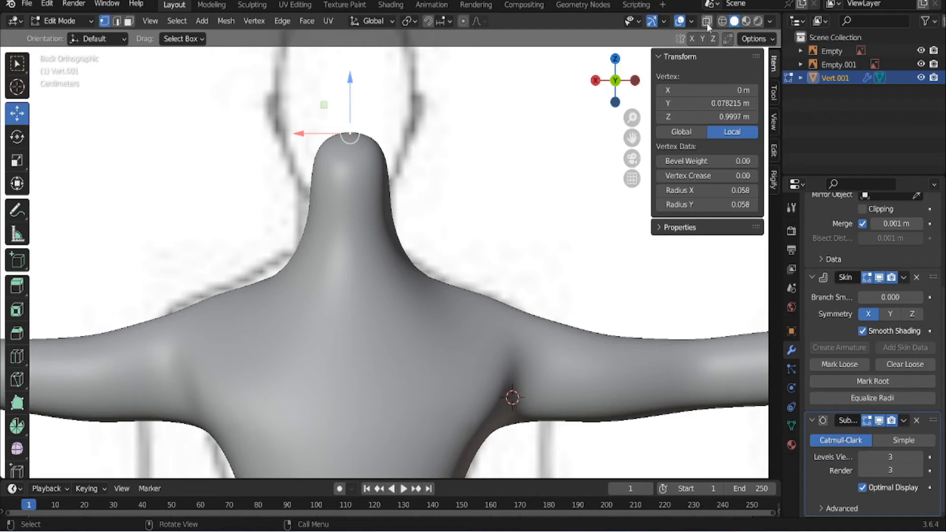
{"action": "left_click", "coordinate": [707, 21]}
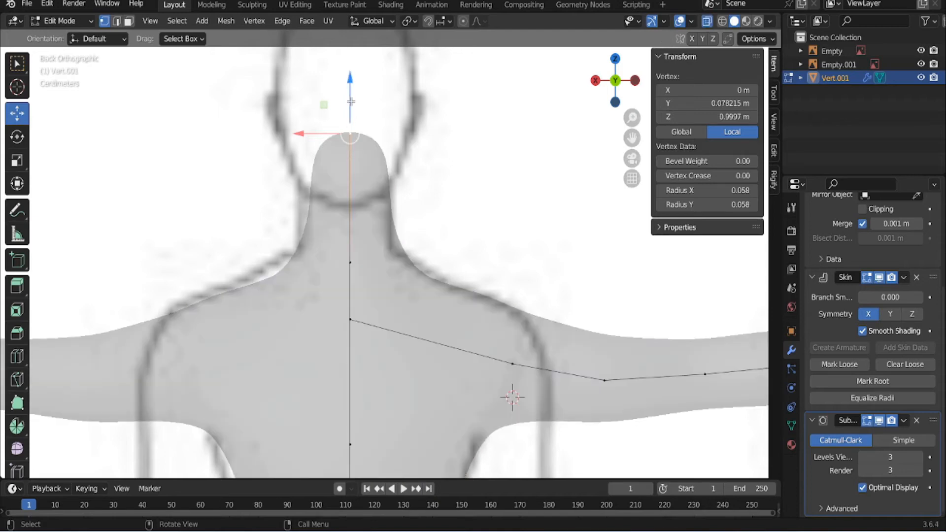
{"action": "left_click_drag", "start_coordinate": [351, 102], "coordinate": [357, 143]}
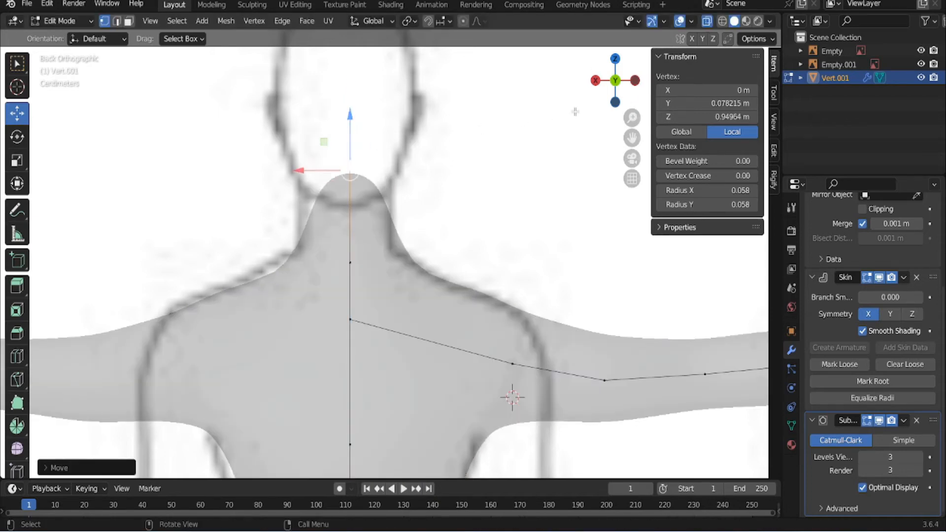
In the left side view, extrude the neck's end vertex up to the crown at about Y 0.071 m, Z 1.221 m
{"action": "left_click", "coordinate": [635, 80]}
{"action": "middle_click_drag", "start_coordinate": [458, 211], "coordinate": [322, 301], "text": "shift"}
{"action": "middle_click_drag", "start_coordinate": [349, 244], "coordinate": [351, 312], "text": "shift"}
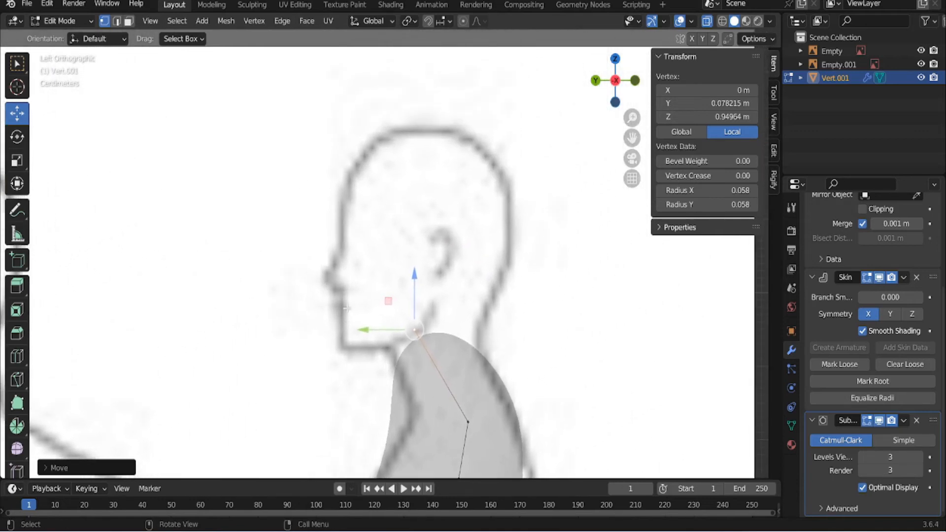
{"action": "key", "text": "e"}
{"action": "right_click", "coordinate": [407, 162]}
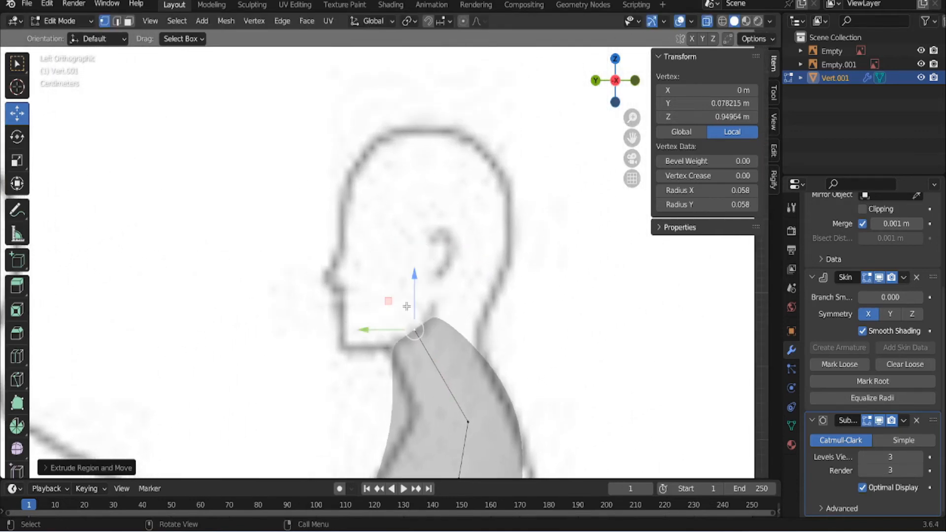
{"action": "left_click_drag", "start_coordinate": [415, 284], "coordinate": [401, 121]}
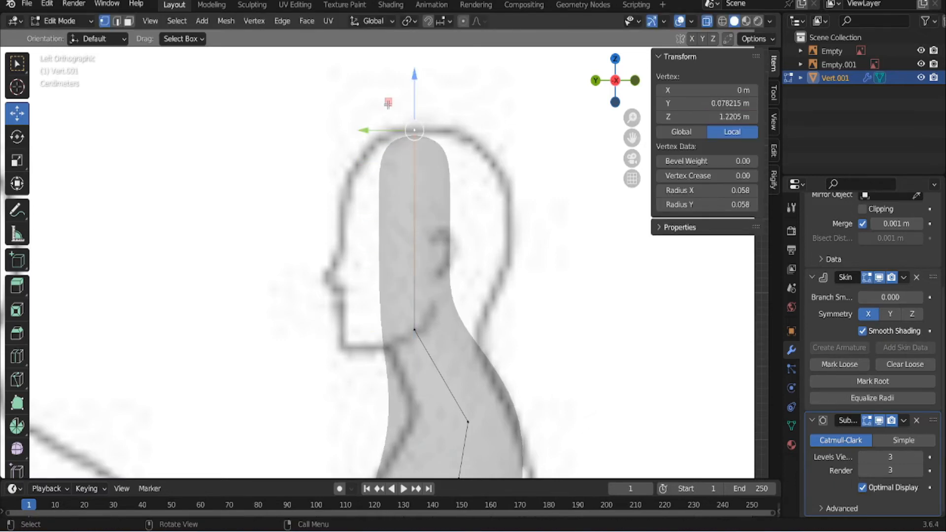
{"action": "key", "text": "g"}
{"action": "key", "text": "y"}
{"action": "left_click", "coordinate": [390, 101]}
{"action": "scroll", "coordinate": [400, 335], "scroll_direction": "down", "scroll_amount": 1}
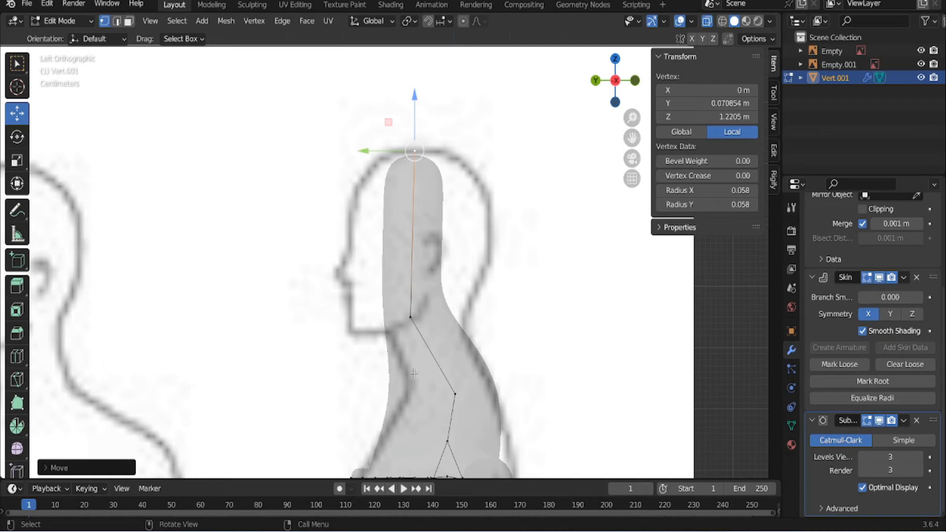
Subdivide the edge between the jaw and crown vertices and enlarge the new middle vertex's skin radii to about 0.150
{"action": "left_click", "coordinate": [405, 313]}
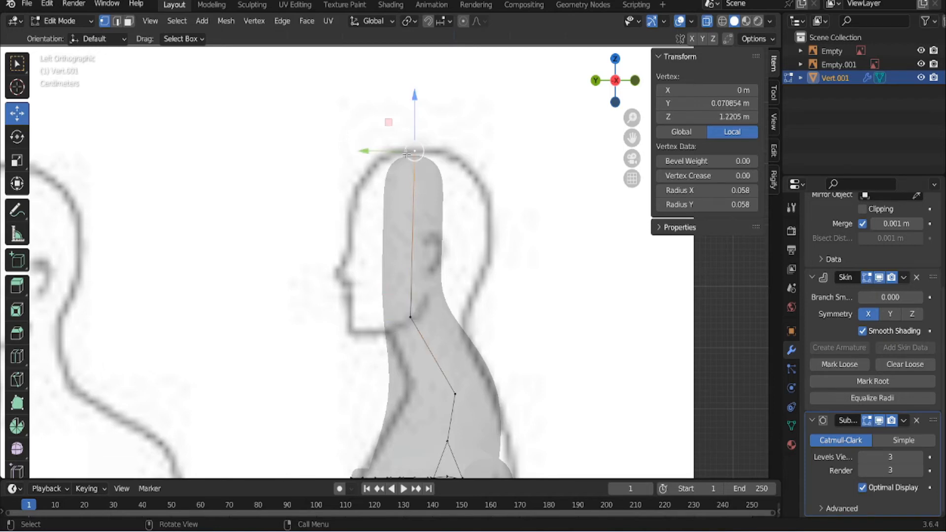
{"action": "left_click", "coordinate": [410, 317], "text": "shift"}
{"action": "right_click", "coordinate": [221, 230]}
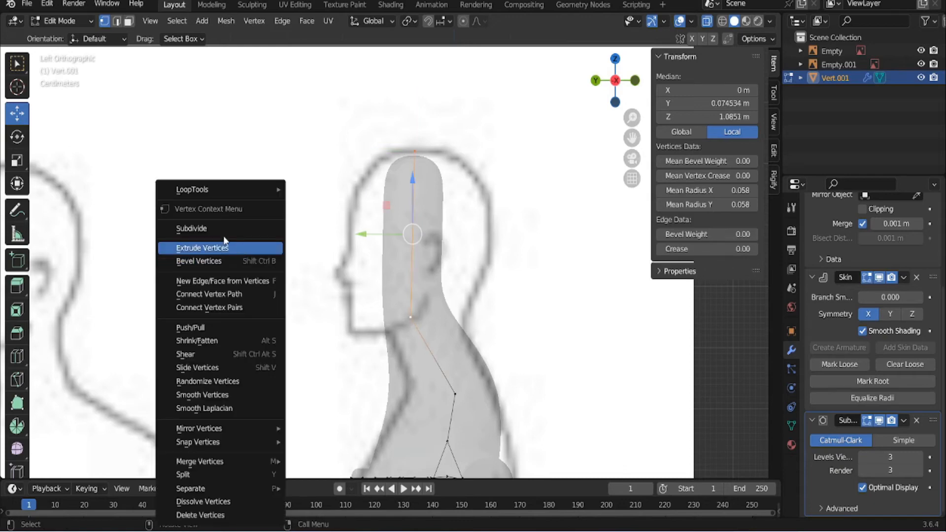
{"action": "left_click", "coordinate": [220, 228]}
{"action": "left_click", "coordinate": [400, 234]}
{"action": "key", "text": "ctrl+a"}
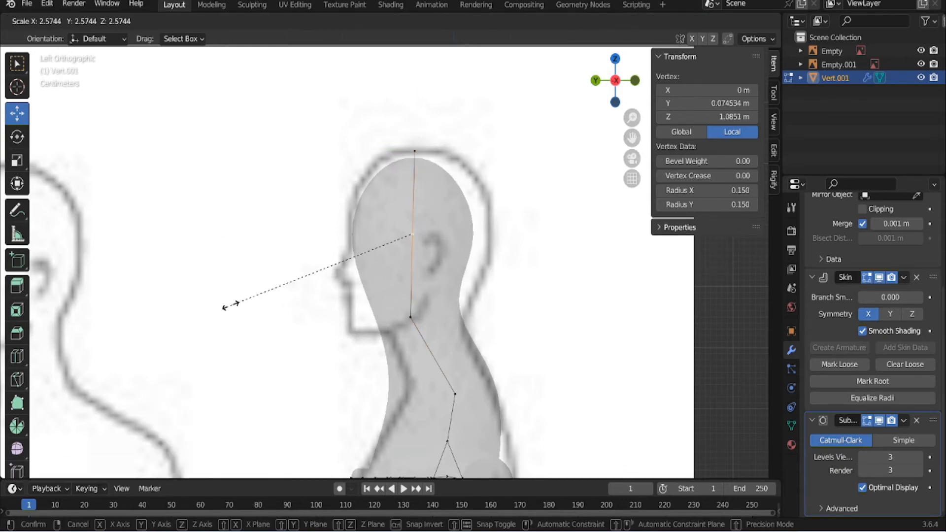
{"action": "left_click", "coordinate": [240, 308]}
Move the vertex at jaw level to about Y 0.046 m, Z 0.981 m and enlarge its skin radii to about 0.095
{"action": "left_click", "coordinate": [414, 308]}
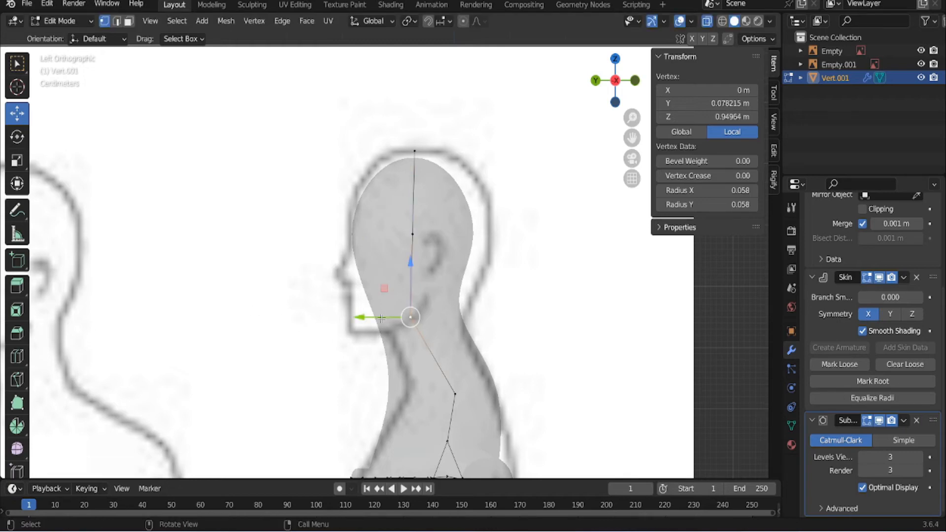
{"action": "left_click_drag", "start_coordinate": [382, 287], "coordinate": [402, 270]}
{"action": "key", "text": "ctrl+a"}
{"action": "left_click", "coordinate": [279, 344]}
Move the skull's middle vertex to about Y 0.061 m, Z 1.126 m and enlarge its skin to fill the head outline
{"action": "left_click", "coordinate": [407, 234]}
{"action": "left_click_drag", "start_coordinate": [383, 205], "coordinate": [389, 180]}
{"action": "key", "text": "ctrl+a"}
{"action": "left_click", "coordinate": [352, 235]}
Examine the head and neck shape in perspective, then against the front and left side reference drawings
{"action": "middle_click_drag", "start_coordinate": [390, 180], "coordinate": [220, 327]}
{"action": "scroll", "coordinate": [306, 321], "scroll_direction": "down", "scroll_amount": 3}
{"action": "left_click", "coordinate": [416, 277]}
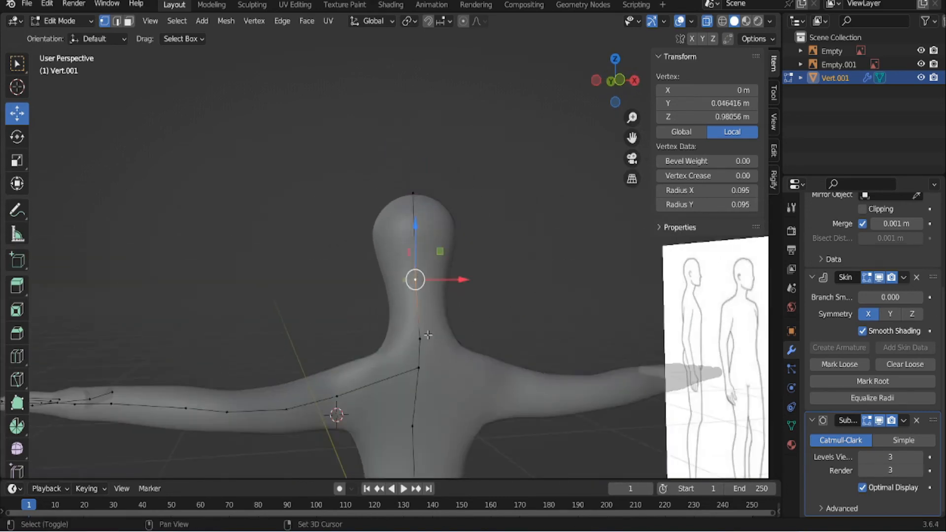
{"action": "left_click", "coordinate": [419, 339], "text": "shift"}
{"action": "left_click", "coordinate": [597, 81]}
{"action": "scroll", "coordinate": [279, 327], "scroll_direction": "up", "scroll_amount": 3}
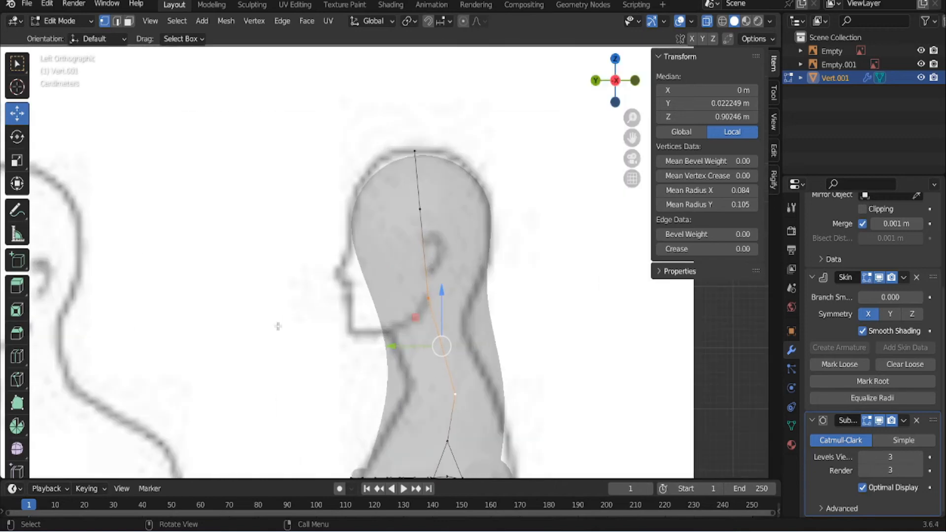
{"action": "middle_click_drag", "start_coordinate": [331, 358], "coordinate": [337, 359]}
{"action": "left_click", "coordinate": [633, 79]}
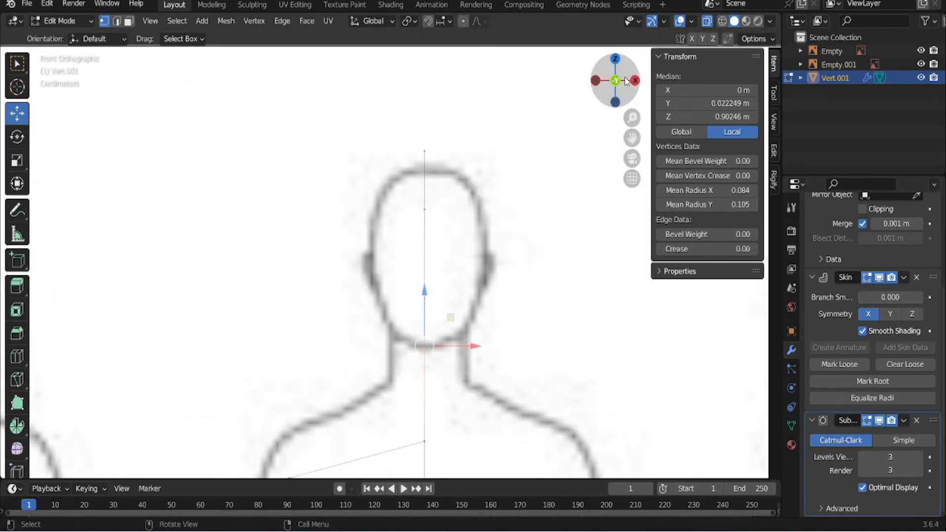
{"action": "left_click", "coordinate": [616, 80]}
{"action": "left_click", "coordinate": [616, 80]}
{"action": "left_click", "coordinate": [597, 81]}
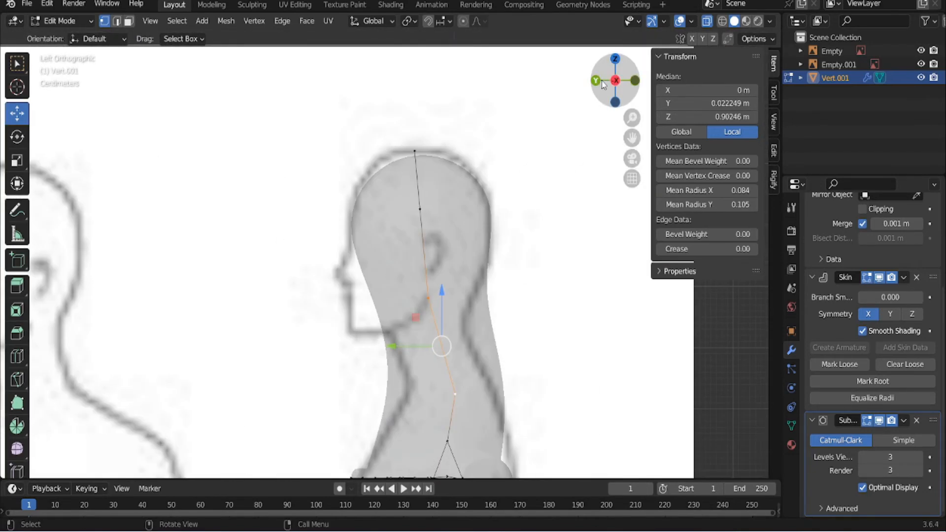
{"action": "left_click", "coordinate": [274, 376]}
Subdivide the edge between the jaw and lower neck vertices and reduce the new vertex's skin radii to about X 0.050, Y 0.063
{"action": "left_click", "coordinate": [428, 298]}
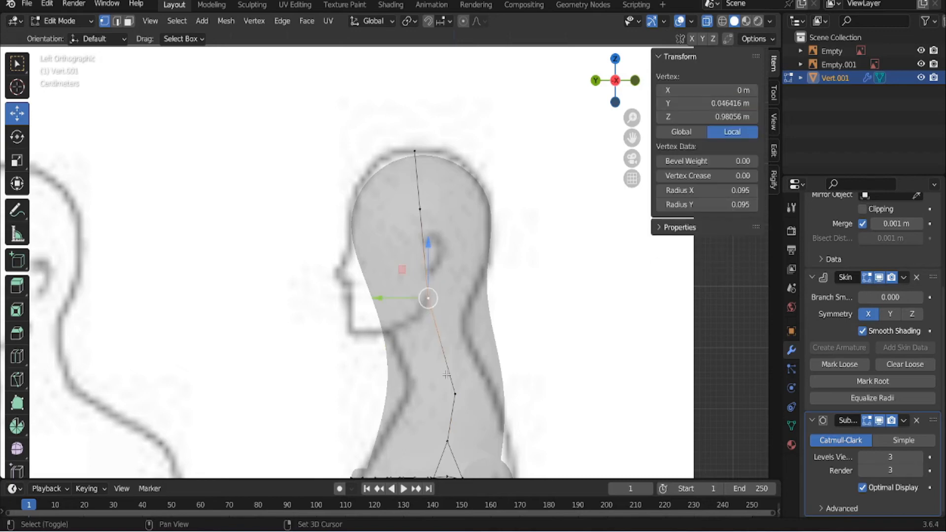
{"action": "left_click", "coordinate": [455, 394], "text": "shift"}
{"action": "middle_click_drag", "start_coordinate": [456, 394], "coordinate": [437, 325], "text": "shift"}
{"action": "right_click", "coordinate": [265, 231]}
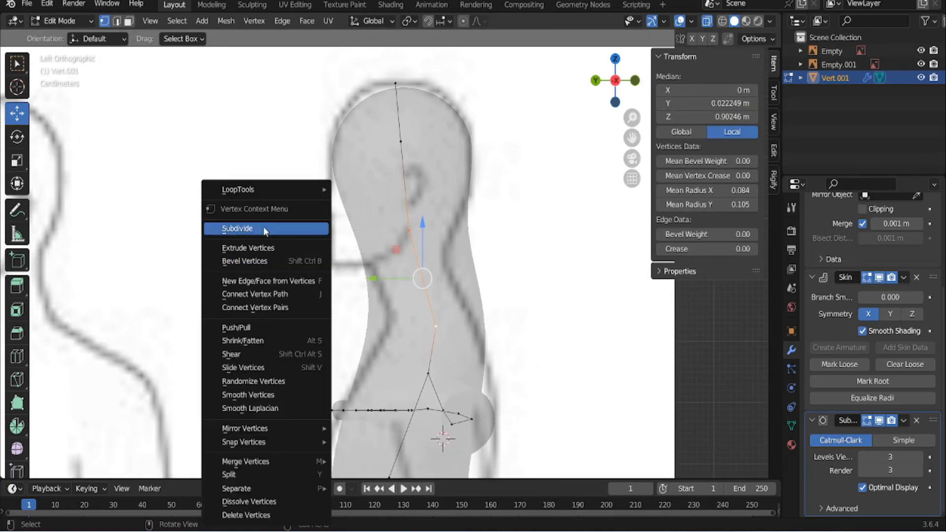
{"action": "left_click", "coordinate": [266, 230]}
{"action": "scroll", "coordinate": [429, 286], "scroll_direction": "up", "scroll_amount": 2}
{"action": "left_click", "coordinate": [437, 289]}
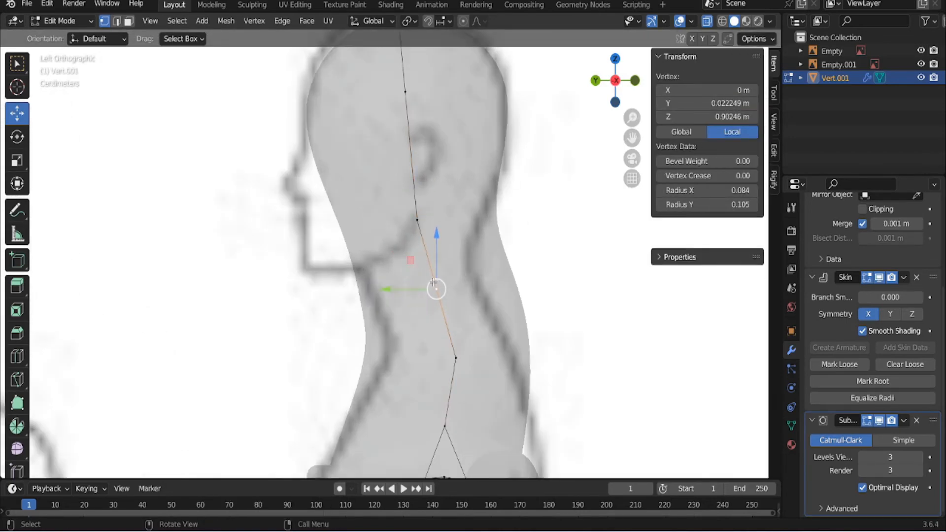
{"action": "key", "text": "ctrl+a"}
{"action": "left_click", "coordinate": [337, 345]}
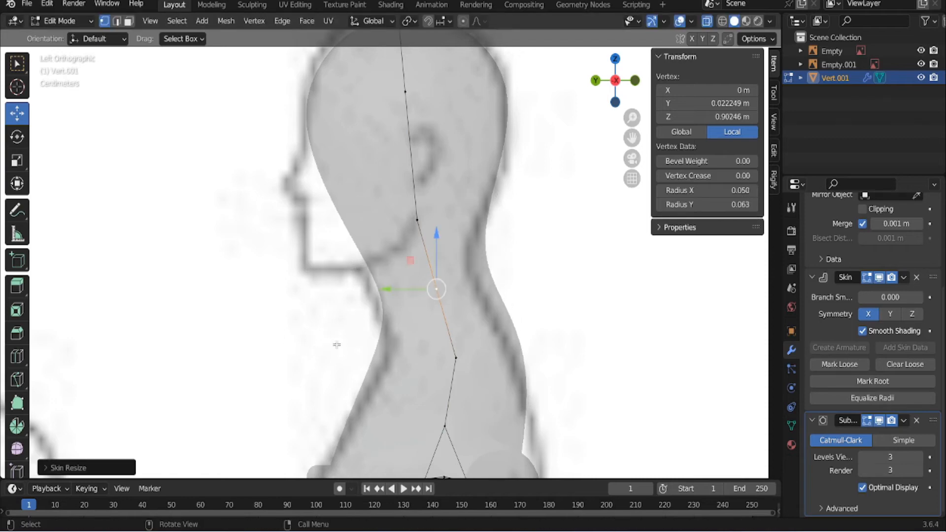
Move the new mid-neck vertex to about Y 0.041 m, Z 0.897 m and shrink its skin radii to about X 0.046, Y 0.057
{"action": "key", "text": "g"}
{"action": "key", "text": "y"}
{"action": "left_click", "coordinate": [390, 260]}
{"action": "key", "text": "s"}
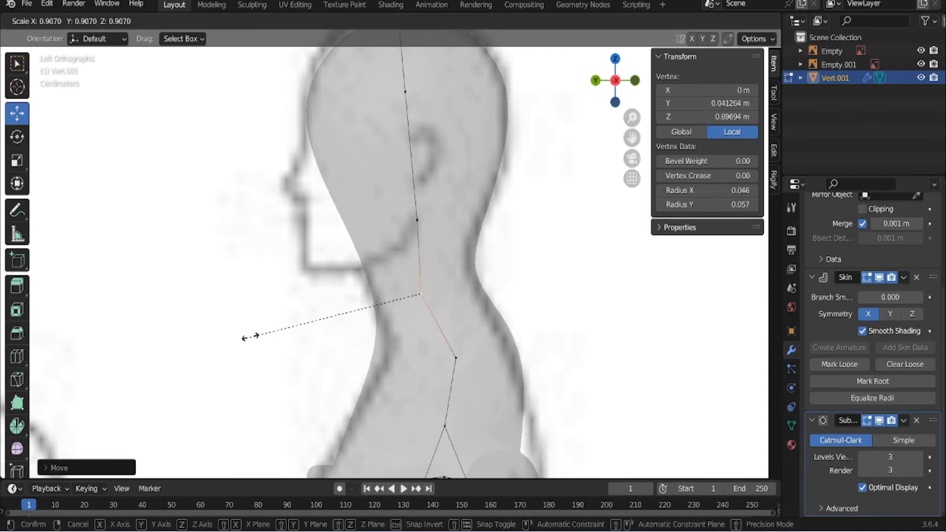
{"action": "left_click", "coordinate": [250, 337]}
Reduce the lower neck vertex's skin radii to about X 0.066, Y 0.103
{"action": "left_click", "coordinate": [454, 358]}
{"action": "key", "text": "ctrl+a"}
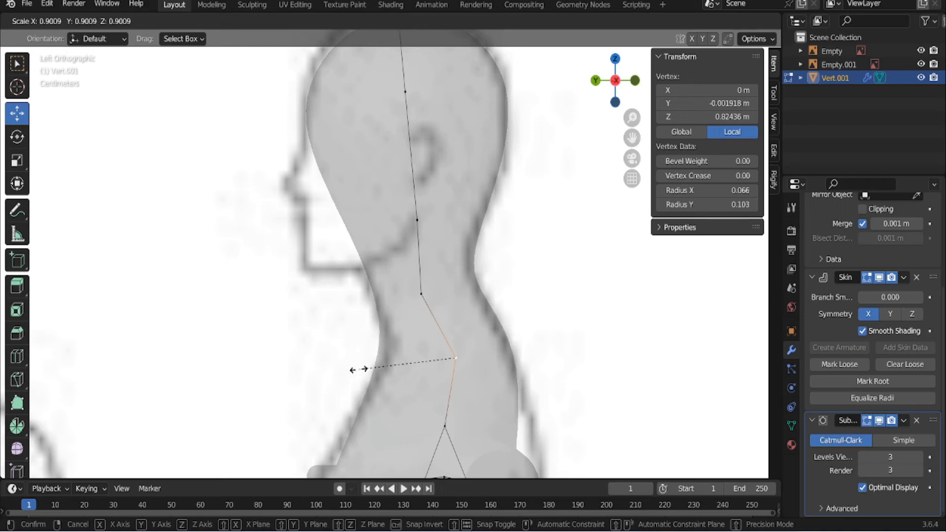
{"action": "left_click", "coordinate": [359, 368]}
Move the vertex at jaw level, excluding the X axis, to about Y 0.051 m, Z 0.960 m
{"action": "left_click", "coordinate": [416, 220]}
{"action": "key", "text": "g"}
{"action": "key", "text": "shift+x"}
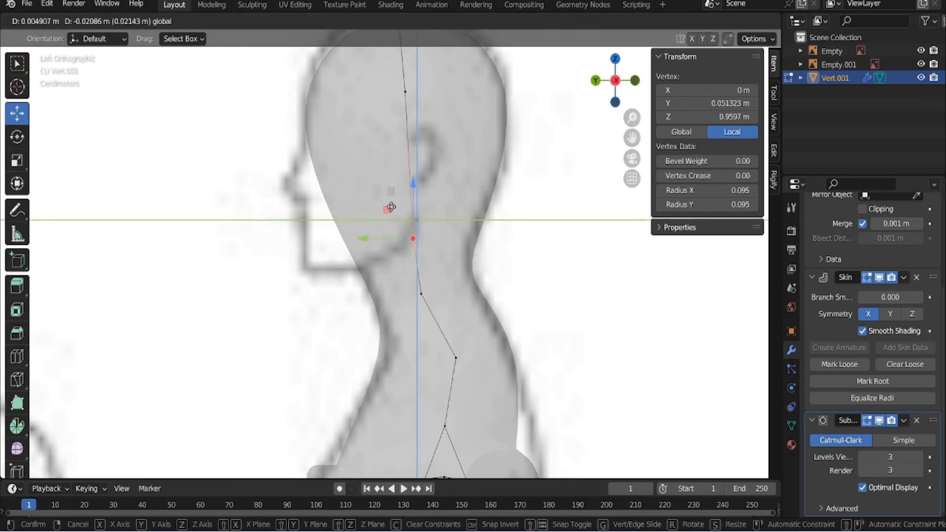
{"action": "left_click", "coordinate": [391, 207]}
Raise the crown vertex slightly to about Y 0.073 m, Z 1.231 m to meet the top of the head outline
{"action": "scroll", "coordinate": [391, 207], "scroll_direction": "down", "scroll_amount": 2}
{"action": "left_click", "coordinate": [389, 81]}
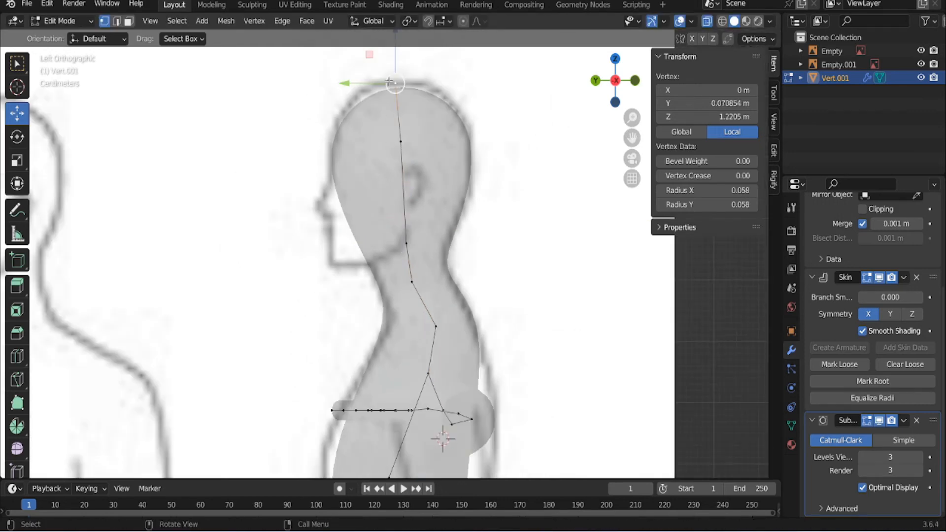
{"action": "key", "text": "g"}
{"action": "left_click", "coordinate": [364, 41]}
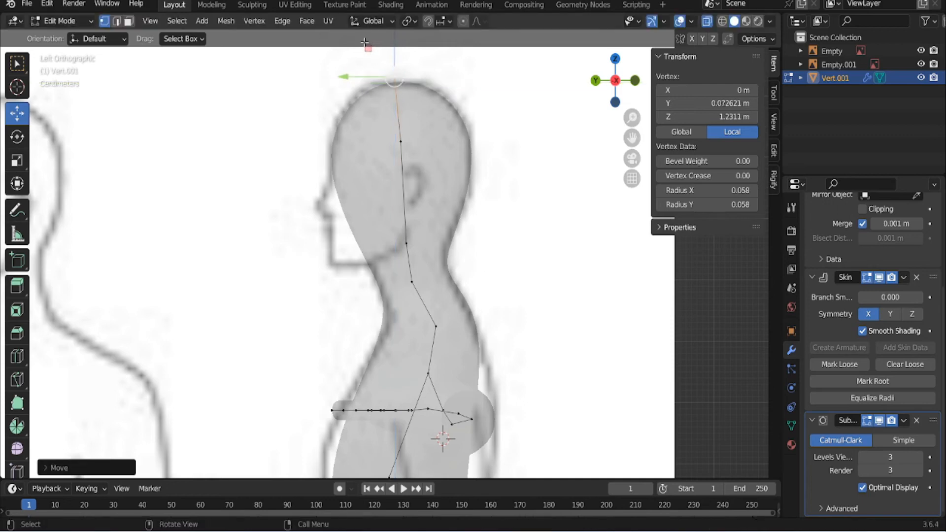
Try extruding a chin vertex from the skull's middle vertex to about Y 0.193 m, Z 0.934 m, with skin radii of 0.048
{"action": "left_click", "coordinate": [409, 230]}
{"action": "scroll", "coordinate": [345, 251], "scroll_direction": "up", "scroll_amount": 3}
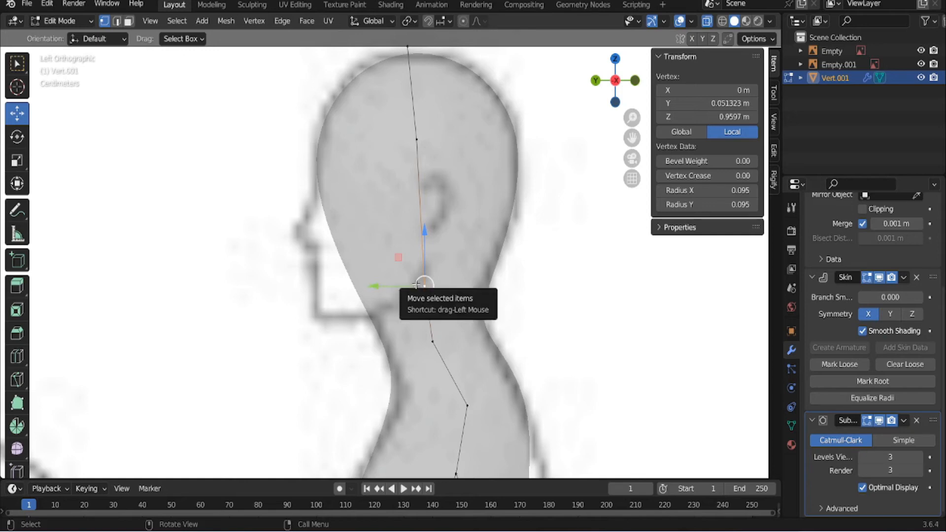
{"action": "left_click_drag", "start_coordinate": [417, 140], "coordinate": [296, 367]}
{"action": "left_click", "coordinate": [292, 370]}
{"action": "key", "text": "ctrl+a"}
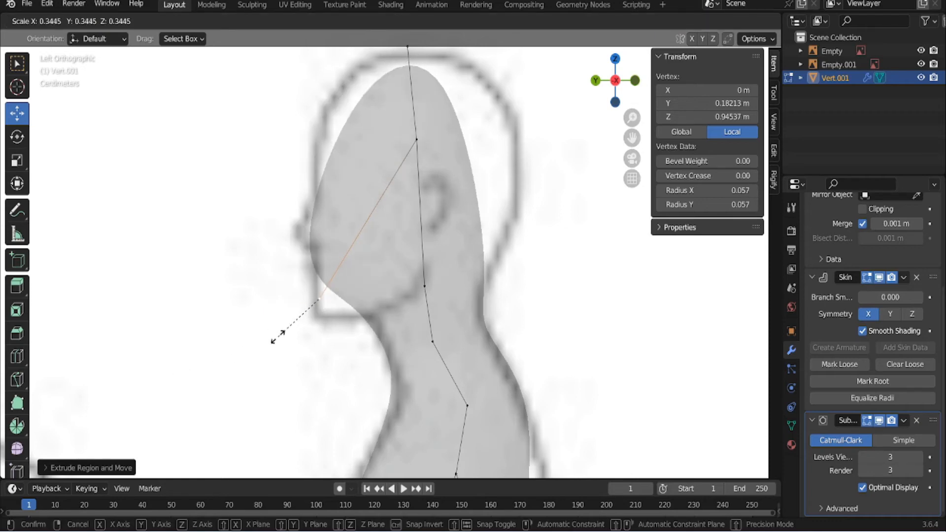
{"action": "left_click", "coordinate": [284, 331]}
{"action": "key", "text": "g"}
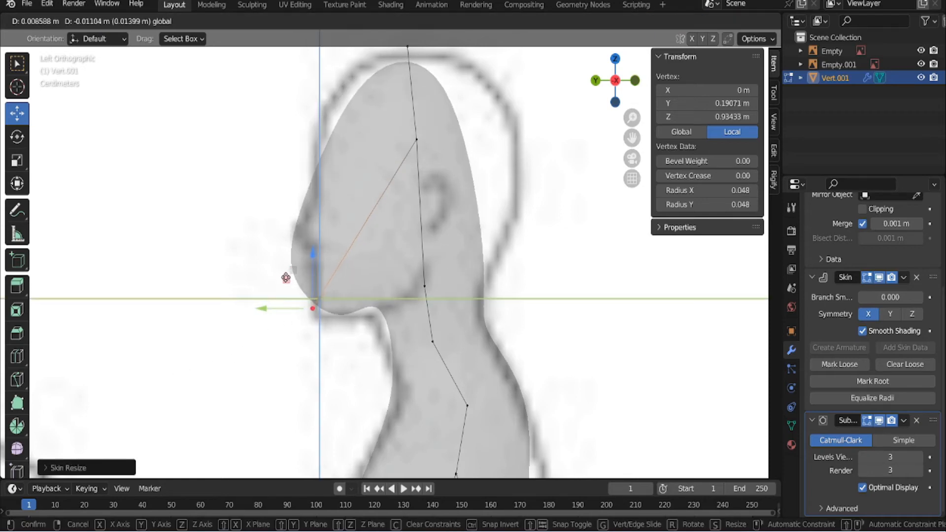
{"action": "left_click", "coordinate": [285, 279]}
{"action": "scroll", "coordinate": [293, 245], "scroll_direction": "down", "scroll_amount": 2}
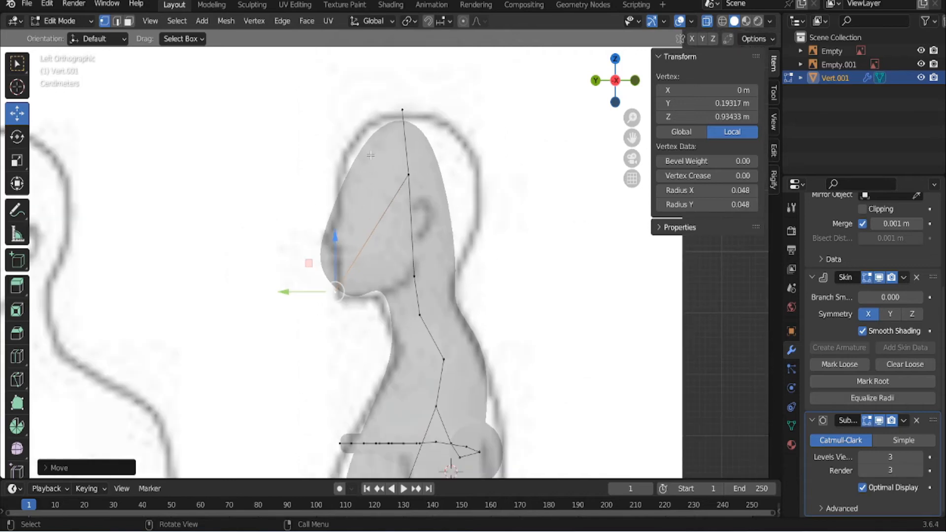
{"action": "left_click", "coordinate": [409, 174]}
{"action": "key", "text": "ctrl+a"}
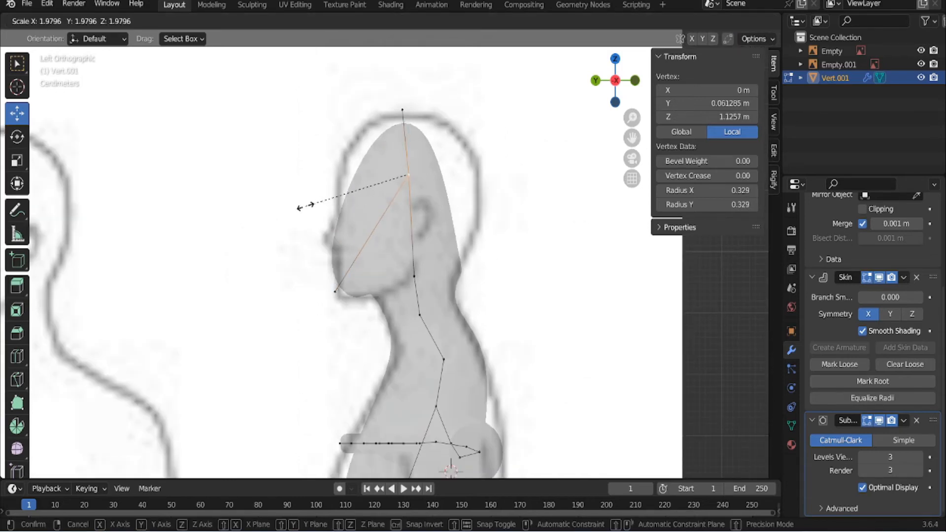
{"action": "key", "text": "Escape"}
Remove the chin vertex that was extruded from the skull's middle vertex
{"action": "left_click_drag", "start_coordinate": [308, 280], "coordinate": [345, 311]}
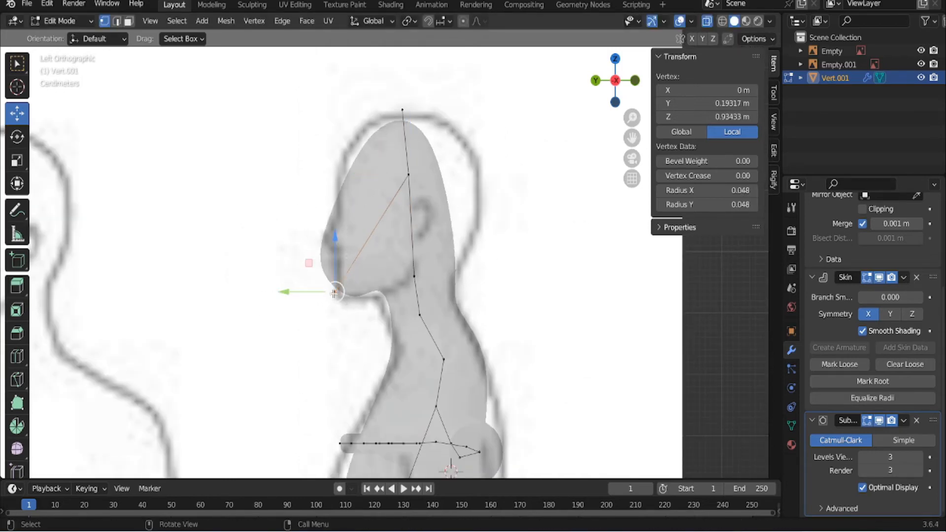
{"action": "right_click", "coordinate": [328, 307]}
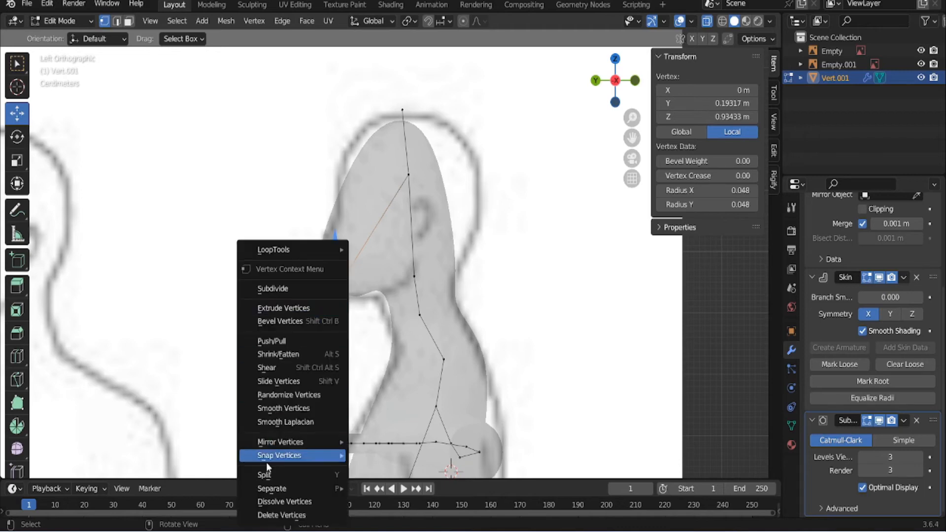
{"action": "left_click", "coordinate": [286, 509]}
Extrude the vertex at jaw level forward to the face outline at about Y 0.205 m, Z 1.008 m
{"action": "scroll", "coordinate": [420, 284], "scroll_direction": "up", "scroll_amount": 2}
{"action": "left_click", "coordinate": [420, 284]}
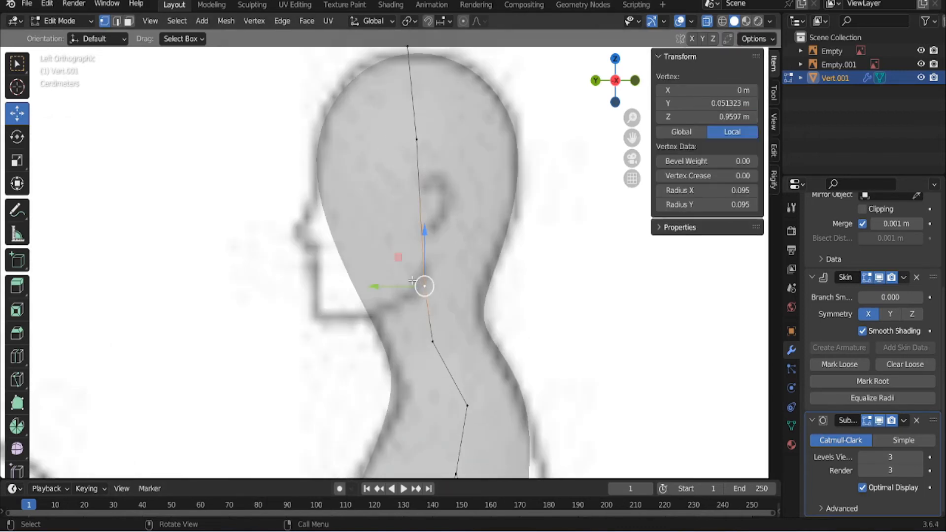
{"action": "key", "text": "e"}
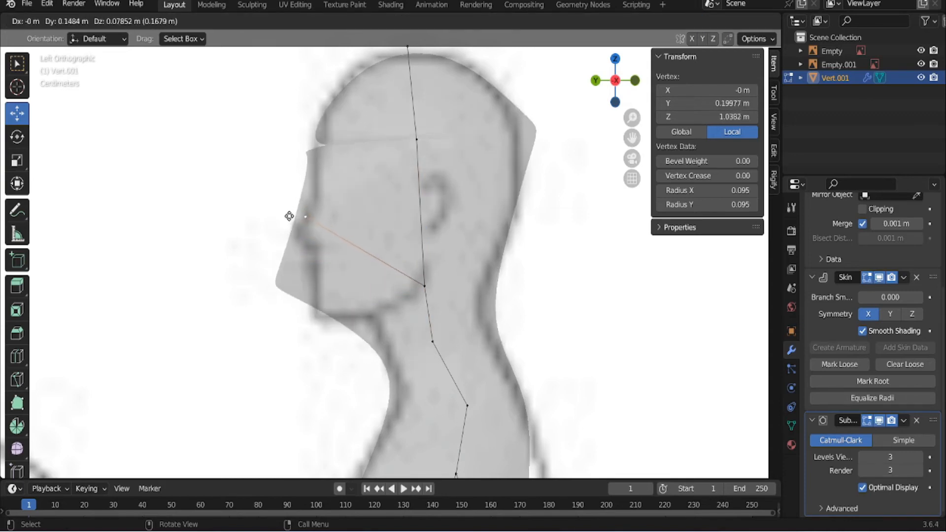
{"action": "left_click", "coordinate": [283, 242]}
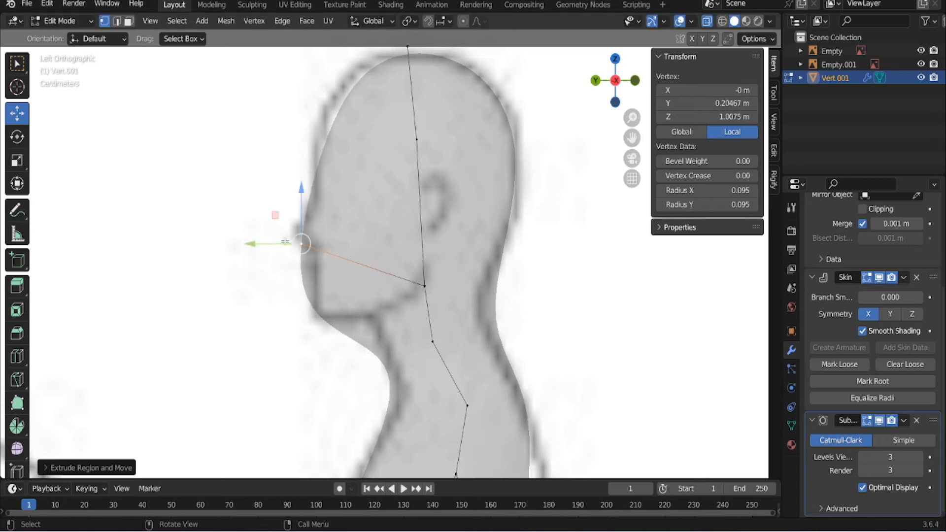
Move the upper skull vertex slightly back and up to about Y 0.067 m, Z 1.131 m
{"action": "left_click", "coordinate": [410, 139]}
{"action": "key", "text": "g"}
{"action": "key", "text": "ctrl+a"}
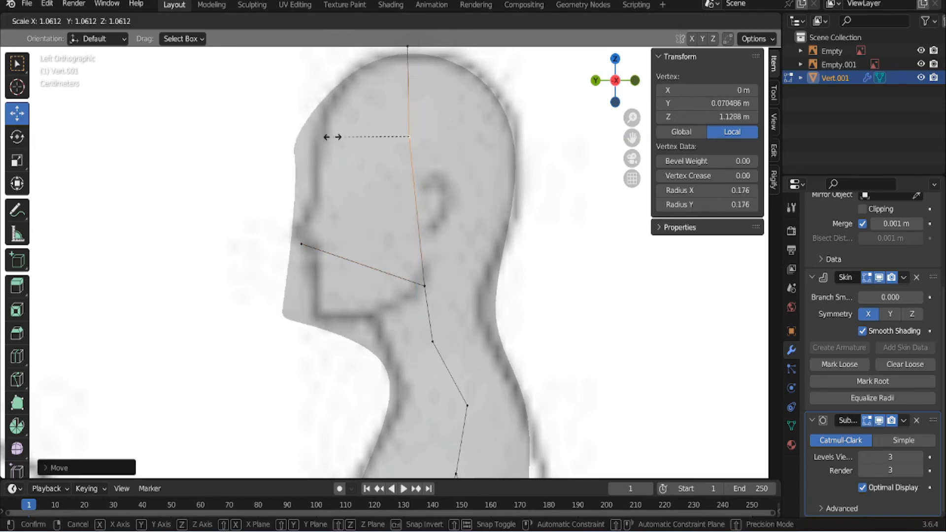
{"action": "right_click", "coordinate": [340, 138]}
{"action": "key", "text": "g"}
{"action": "key", "text": "y"}
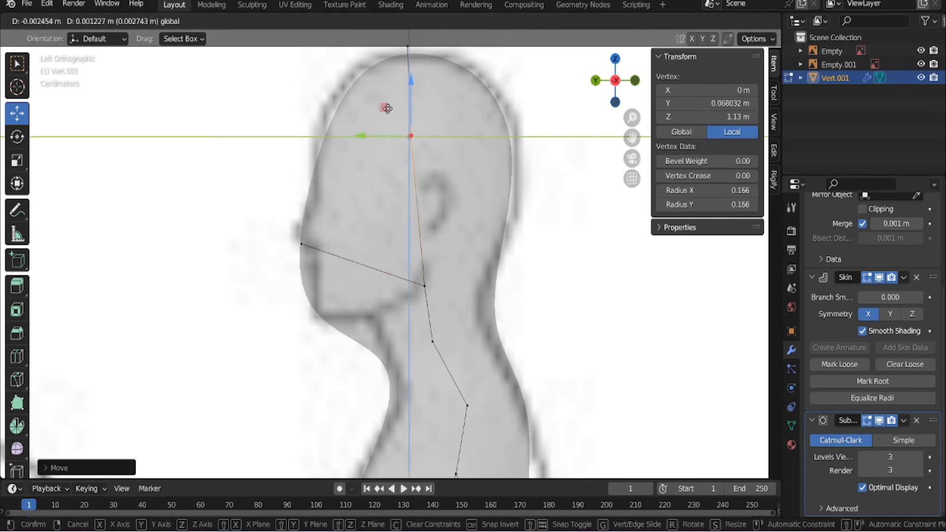
{"action": "right_click", "coordinate": [387, 107]}
{"action": "key", "text": "alt+a"}
Slightly enlarge the skin thickness at the front face vertex
{"action": "left_click", "coordinate": [302, 243]}
{"action": "key", "text": "ctrl+a"}
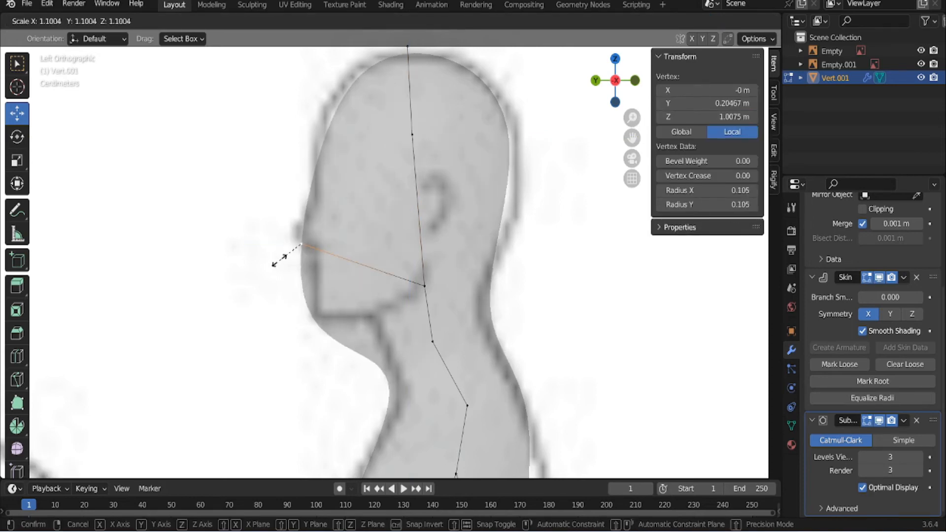
{"action": "left_click", "coordinate": [279, 256]}
Raise the jaw-level vertex straight up level with the front face vertex, and shift the upper neck vertex up and forward
{"action": "left_click", "coordinate": [425, 287]}
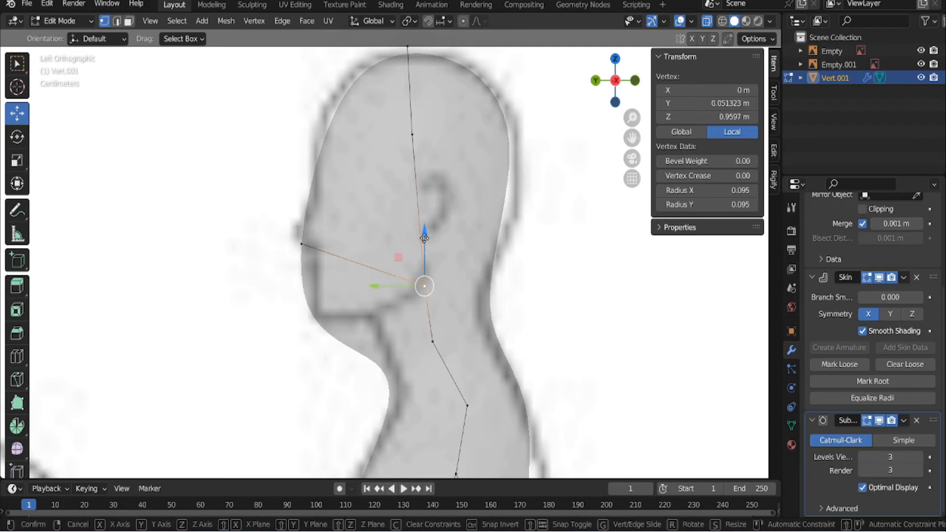
{"action": "key", "text": "g"}
{"action": "key", "text": "z"}
{"action": "left_click", "coordinate": [422, 253]}
{"action": "key", "text": "alt+a"}
{"action": "left_click", "coordinate": [432, 341]}
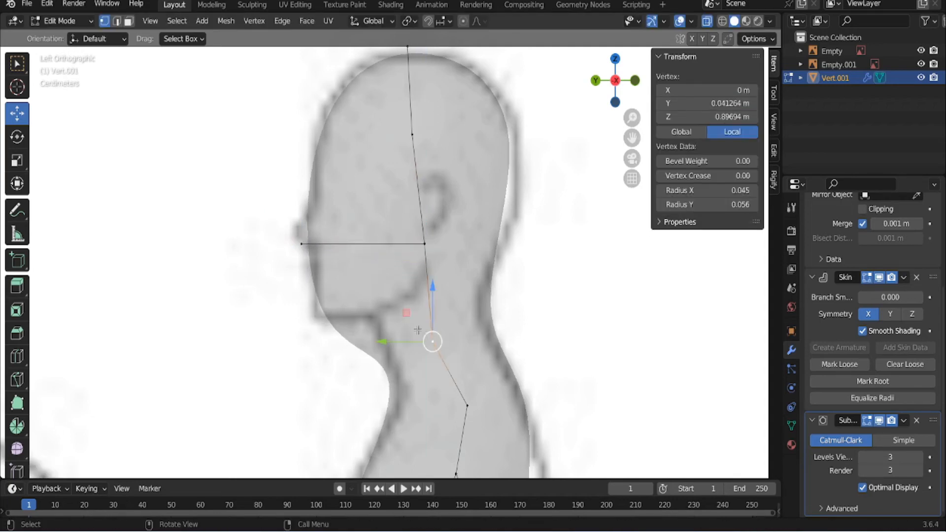
{"action": "left_click_drag", "start_coordinate": [406, 312], "coordinate": [398, 286]}
Enlarge the upper skull vertex's skin radii to about 0.182 and lower the vertex to about Y 0.061 m, Z 1.114 m
{"action": "left_click", "coordinate": [416, 153]}
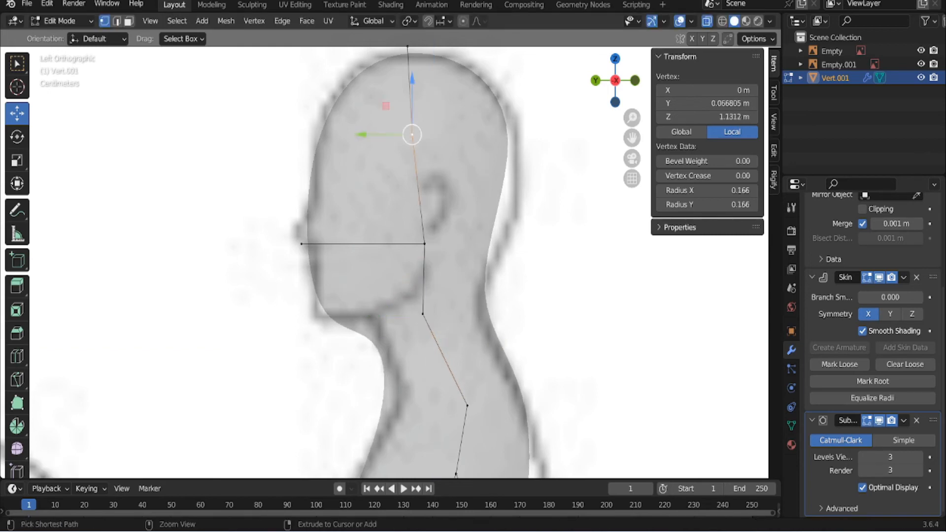
{"action": "key", "text": "ctrl+a"}
{"action": "left_click", "coordinate": [389, 160]}
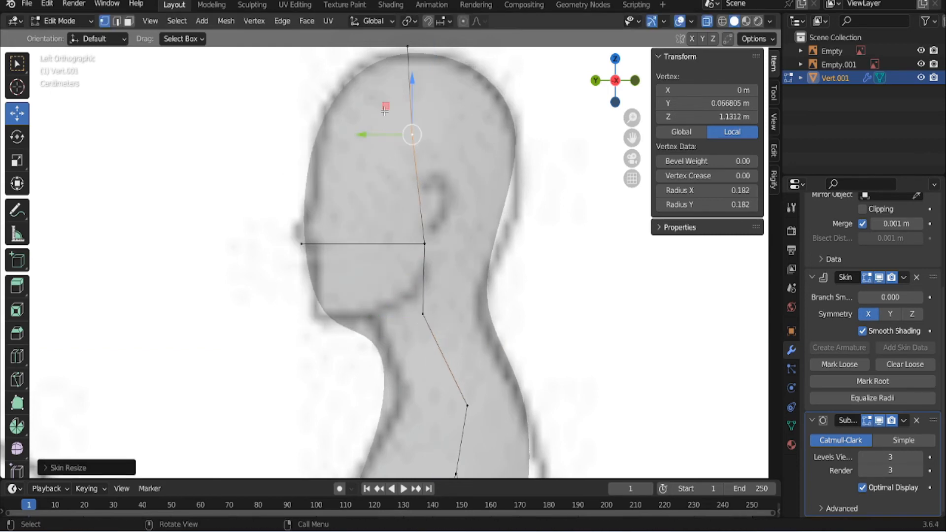
{"action": "left_click_drag", "start_coordinate": [385, 109], "coordinate": [386, 125]}
Deselect the vertices, return to Object Mode and look over the whole body
{"action": "middle_click_drag", "start_coordinate": [386, 126], "coordinate": [186, 272]}
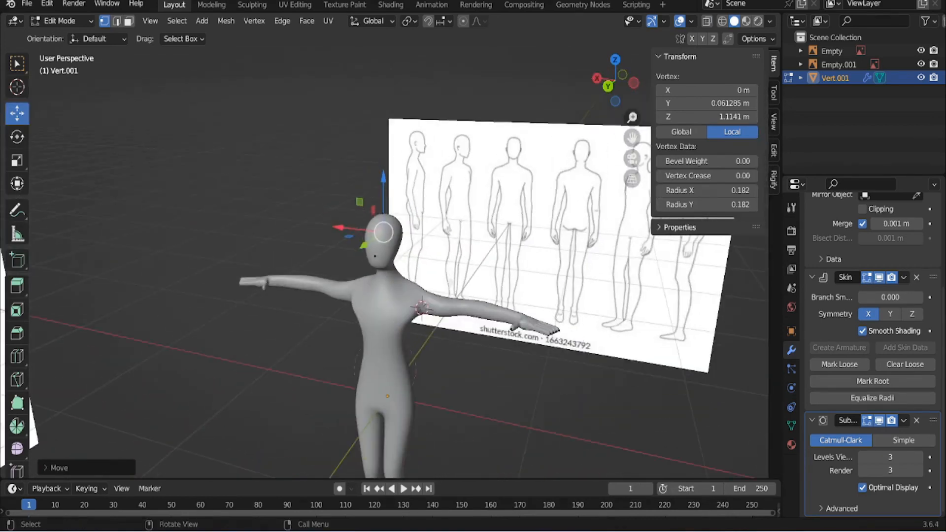
{"action": "left_click", "coordinate": [186, 230]}
{"action": "middle_click_drag", "start_coordinate": [185, 230], "coordinate": [276, 198]}
{"action": "left_click", "coordinate": [59, 21]}
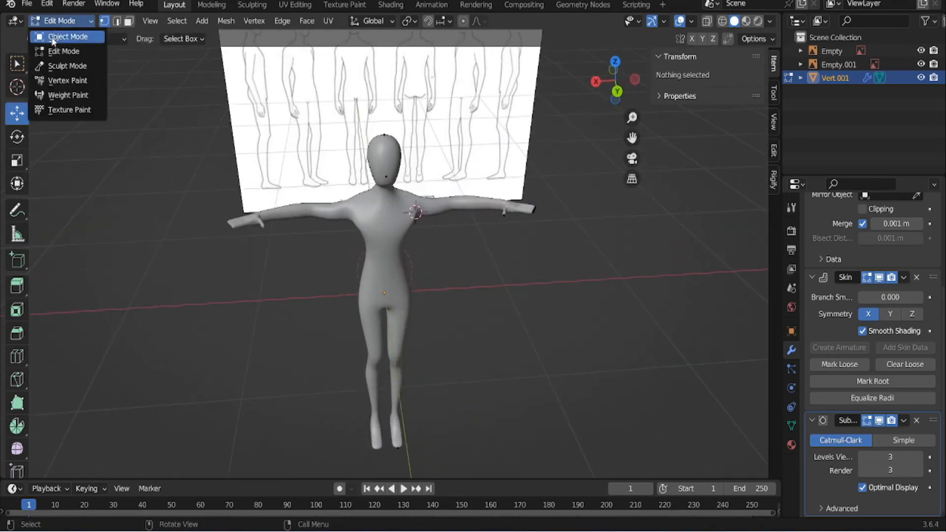
{"action": "left_click", "coordinate": [53, 37]}
{"action": "middle_click_drag", "start_coordinate": [198, 217], "coordinate": [276, 194]}
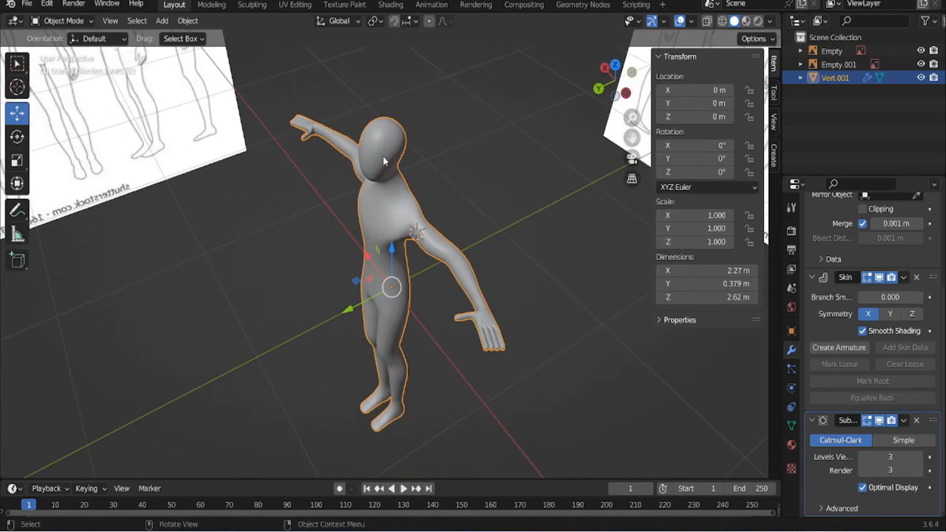
{"action": "scroll", "coordinate": [383, 156], "scroll_direction": "down", "scroll_amount": 2}
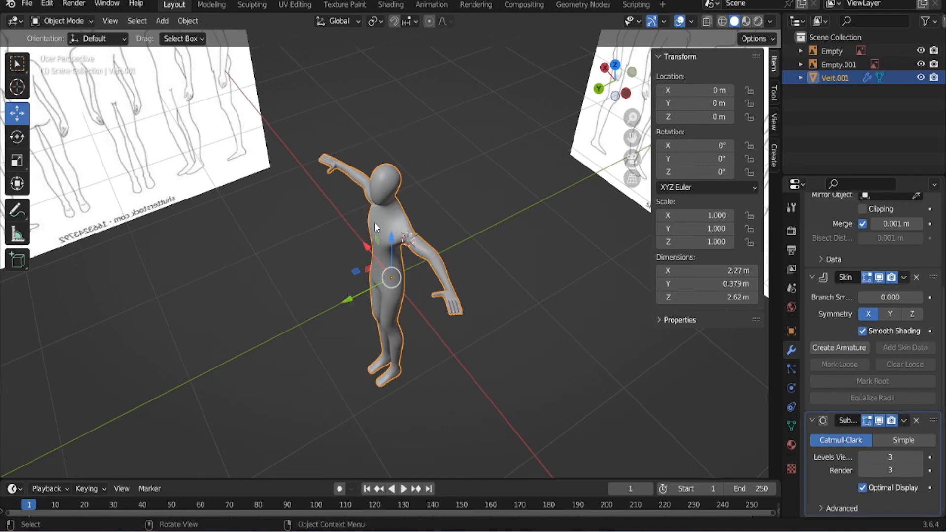
{"action": "middle_click_drag", "start_coordinate": [376, 225], "coordinate": [395, 212]}
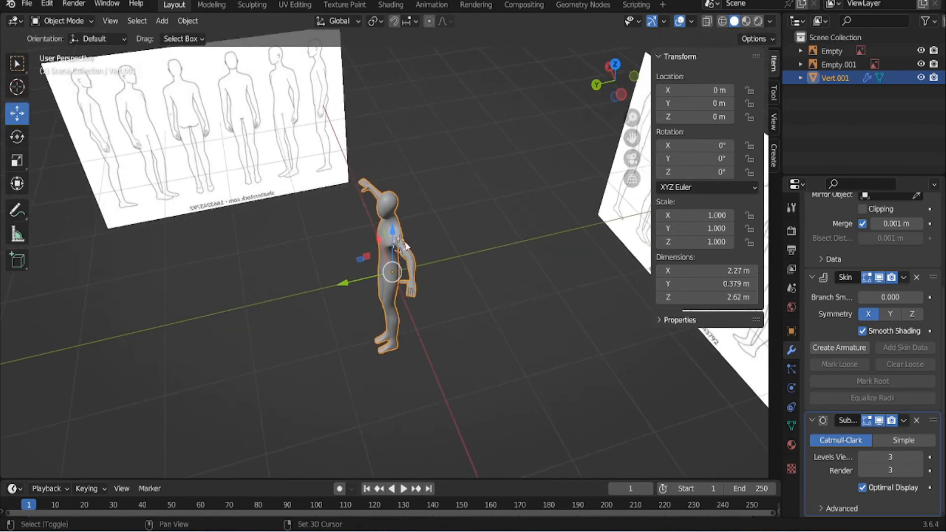
Duplicate the body and move the copy along the Y axis to about 3.428 m
{"action": "key", "text": "shift+d"}
{"action": "key", "text": "Escape"}
{"action": "key", "text": "g"}
{"action": "key", "text": "y"}
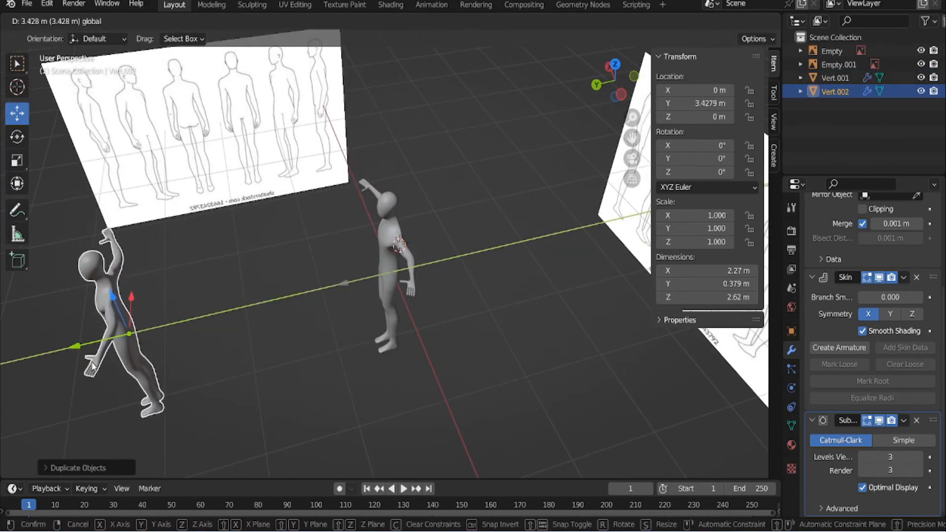
{"action": "left_click", "coordinate": [337, 254]}
Hide the original body and both reference images, leaving only the duplicate in view
{"action": "left_click", "coordinate": [376, 242]}
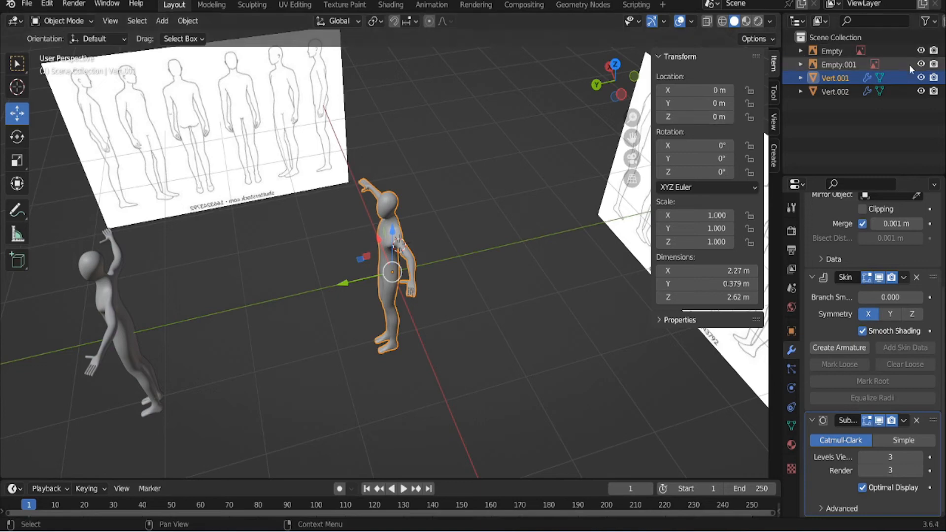
{"action": "left_click", "coordinate": [920, 77]}
{"action": "scroll", "coordinate": [508, 215], "scroll_direction": "down", "scroll_amount": 4}
{"action": "middle_click_drag", "start_coordinate": [508, 215], "coordinate": [534, 206]}
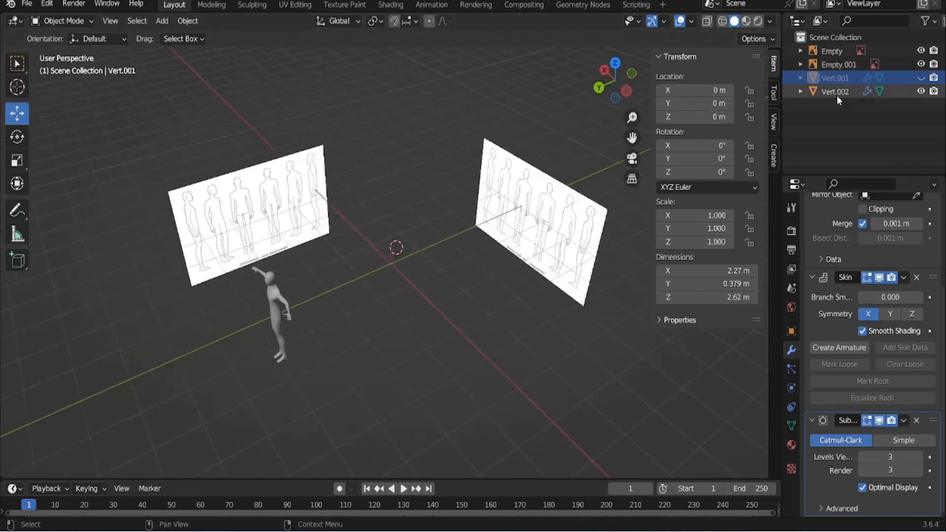
{"action": "left_click_drag", "start_coordinate": [919, 64], "coordinate": [918, 53]}
{"action": "middle_click_drag", "start_coordinate": [419, 261], "coordinate": [440, 243]}
{"action": "key", "text": "n"}
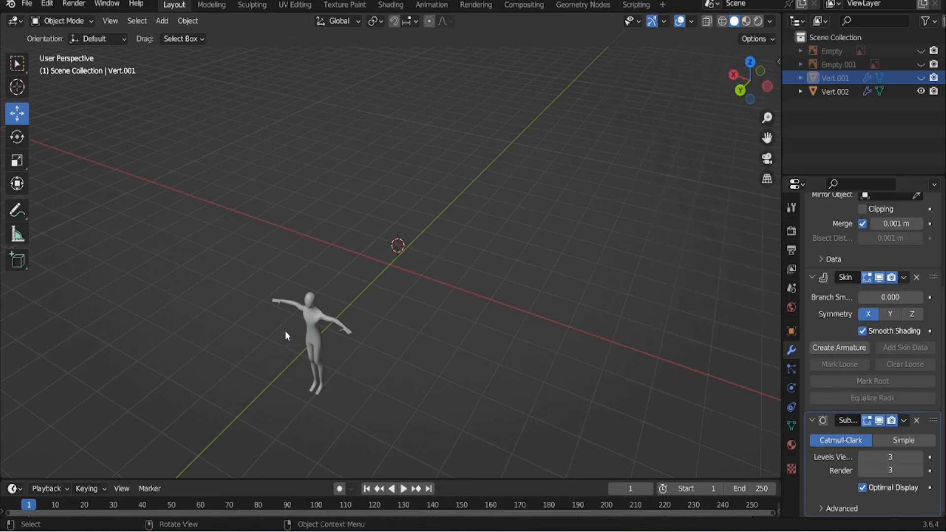
Select the duplicated body and frame it from the front
{"action": "middle_click_drag", "start_coordinate": [264, 353], "coordinate": [391, 258]}
{"action": "scroll", "coordinate": [334, 286], "scroll_direction": "up", "scroll_amount": 5}
{"action": "left_click", "coordinate": [313, 223]}
{"action": "scroll", "coordinate": [884, 287], "scroll_direction": "up", "scroll_amount": 6}
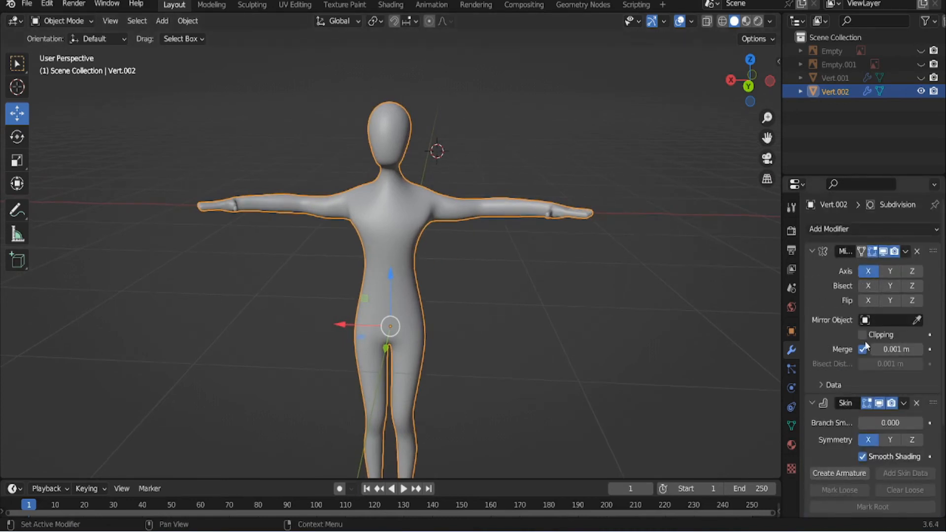
Create an armature from the duplicated body's Skin modifier
{"action": "scroll", "coordinate": [865, 345], "scroll_direction": "down", "scroll_amount": 5}
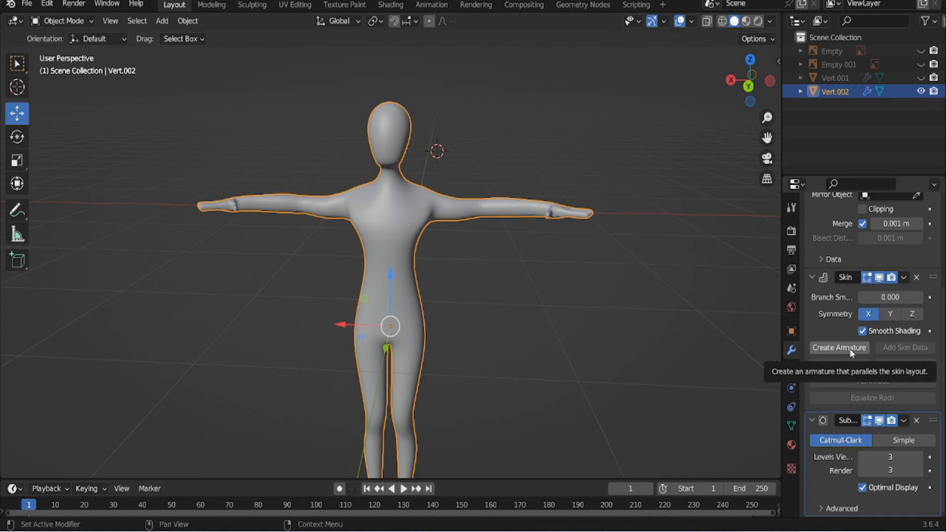
{"action": "left_click", "coordinate": [849, 348]}
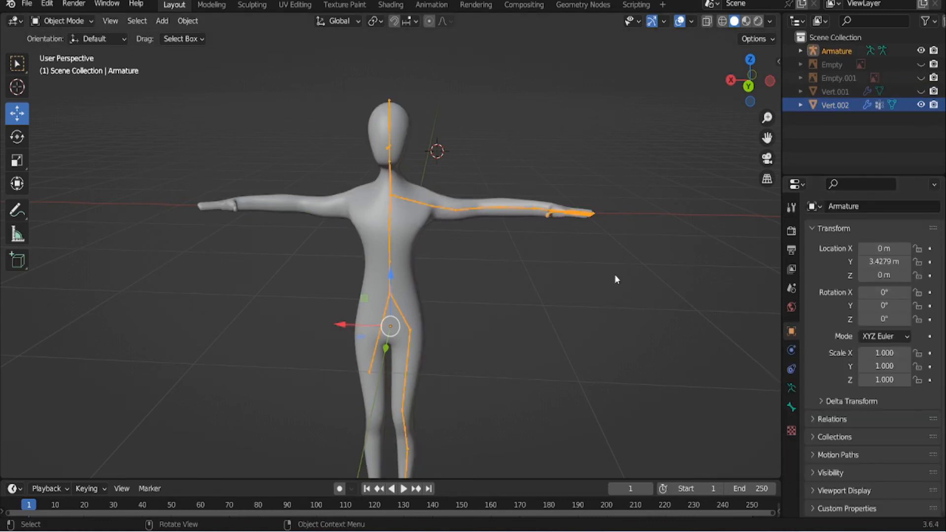
{"action": "left_click", "coordinate": [484, 247]}
{"action": "middle_click_drag", "start_coordinate": [483, 247], "coordinate": [473, 218]}
{"action": "scroll", "coordinate": [416, 176], "scroll_direction": "up", "scroll_amount": 5}
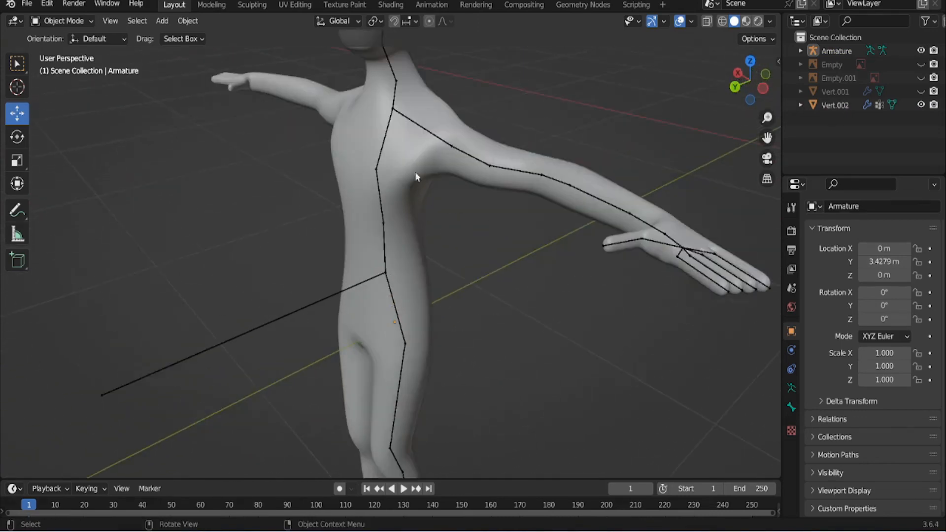
Select the generated armature and switch it to Pose Mode
{"action": "left_click", "coordinate": [419, 123]}
{"action": "left_click", "coordinate": [419, 123]}
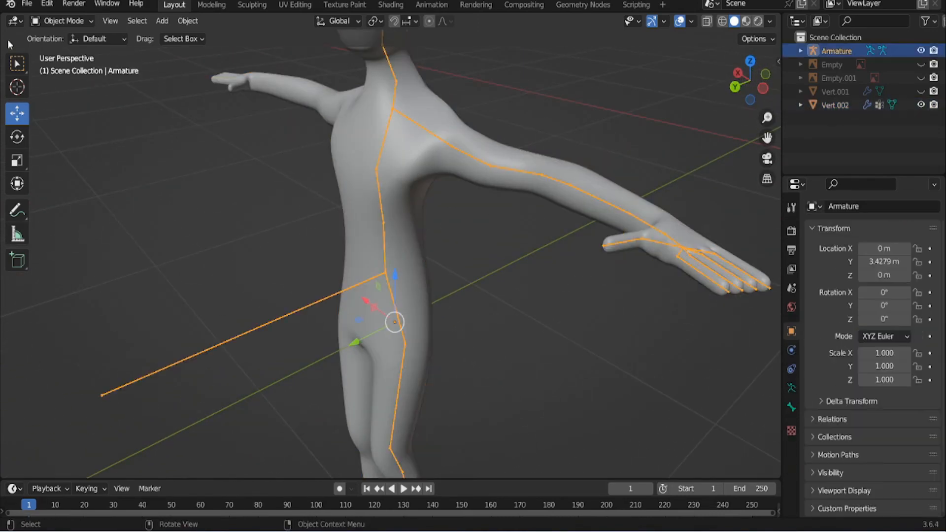
{"action": "left_click", "coordinate": [38, 20]}
{"action": "left_click", "coordinate": [73, 65]}
Examine the generated bones along the arm, spine and head
{"action": "middle_click_drag", "start_coordinate": [156, 105], "coordinate": [312, 221]}
{"action": "scroll", "coordinate": [312, 222], "scroll_direction": "up", "scroll_amount": 2}
{"action": "left_click", "coordinate": [485, 196]}
{"action": "scroll", "coordinate": [513, 243], "scroll_direction": "down", "scroll_amount": 5}
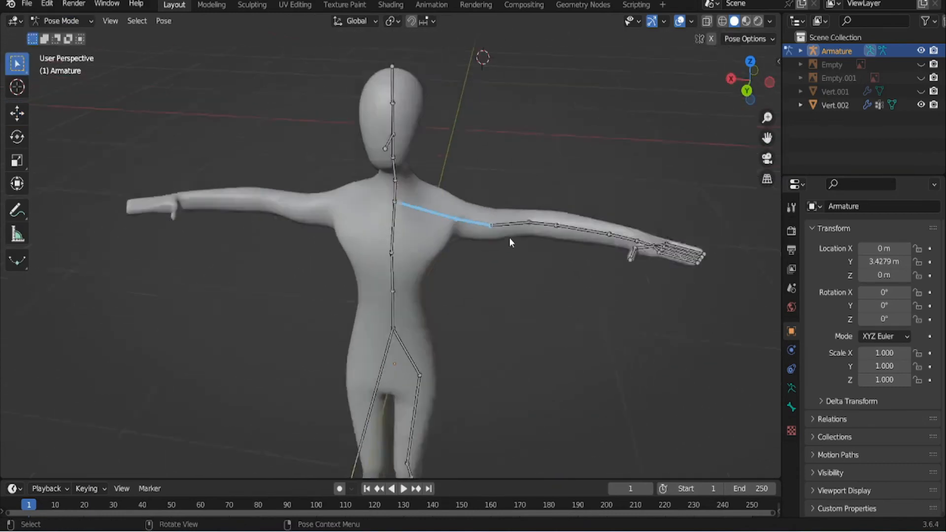
{"action": "left_click", "coordinate": [479, 266]}
{"action": "scroll", "coordinate": [456, 271], "scroll_direction": "up", "scroll_amount": 3}
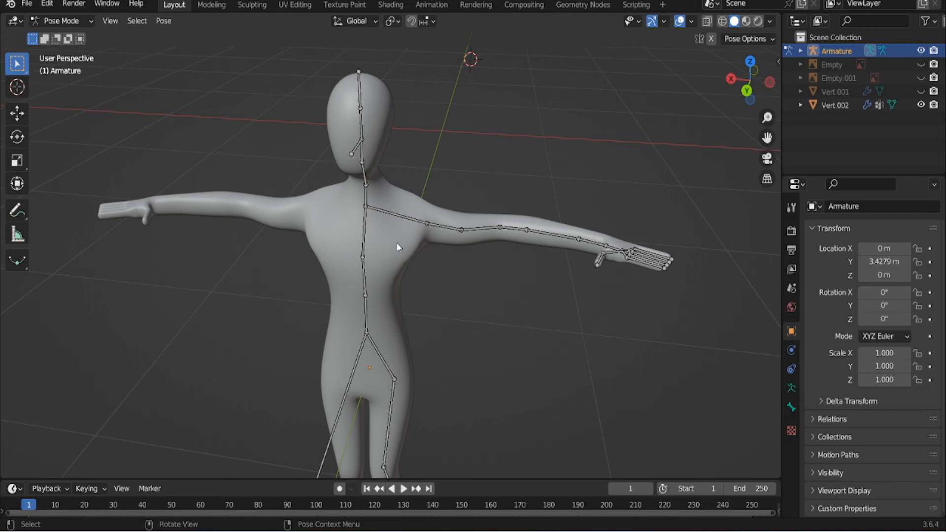
{"action": "middle_click_drag", "start_coordinate": [396, 243], "coordinate": [357, 229]}
{"action": "scroll", "coordinate": [380, 211], "scroll_direction": "down", "scroll_amount": 3}
{"action": "scroll", "coordinate": [357, 229], "scroll_direction": "up", "scroll_amount": 4}
{"action": "left_click", "coordinate": [319, 165]}
{"action": "middle_click_drag", "start_coordinate": [320, 165], "coordinate": [359, 223]}
{"action": "left_click", "coordinate": [347, 118]}
{"action": "middle_click_drag", "start_coordinate": [347, 118], "coordinate": [363, 126]}
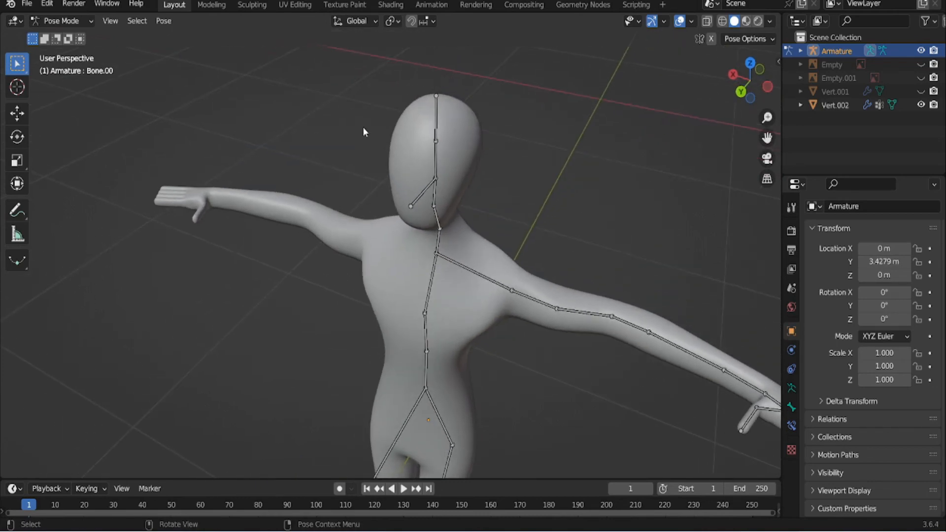
{"action": "left_click", "coordinate": [420, 142]}
{"action": "left_click", "coordinate": [435, 124]}
{"action": "middle_click_drag", "start_coordinate": [444, 131], "coordinate": [356, 232]}
{"action": "scroll", "coordinate": [525, 254], "scroll_direction": "up", "scroll_amount": 3}
{"action": "scroll", "coordinate": [527, 256], "scroll_direction": "down", "scroll_amount": 1}
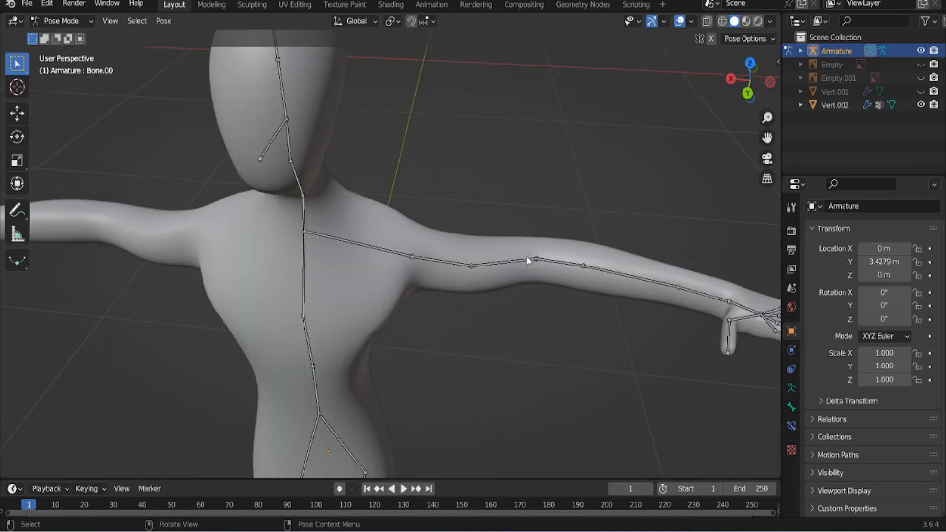
Try rotating the upper arm bone with the Rotate tool, and undo the rotation
{"action": "left_click", "coordinate": [527, 257]}
{"action": "left_click", "coordinate": [27, 132]}
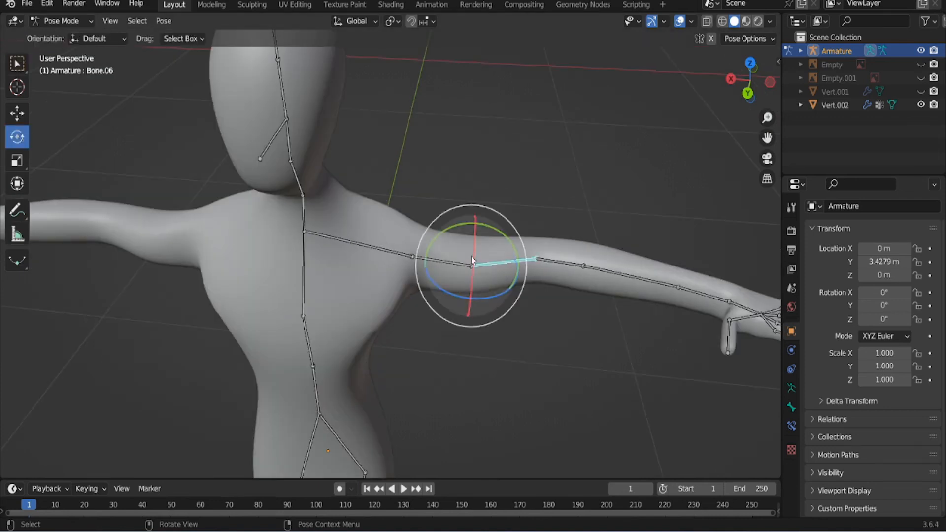
{"action": "left_click_drag", "start_coordinate": [474, 231], "coordinate": [495, 238]}
{"action": "key", "text": "ctrl+z"}
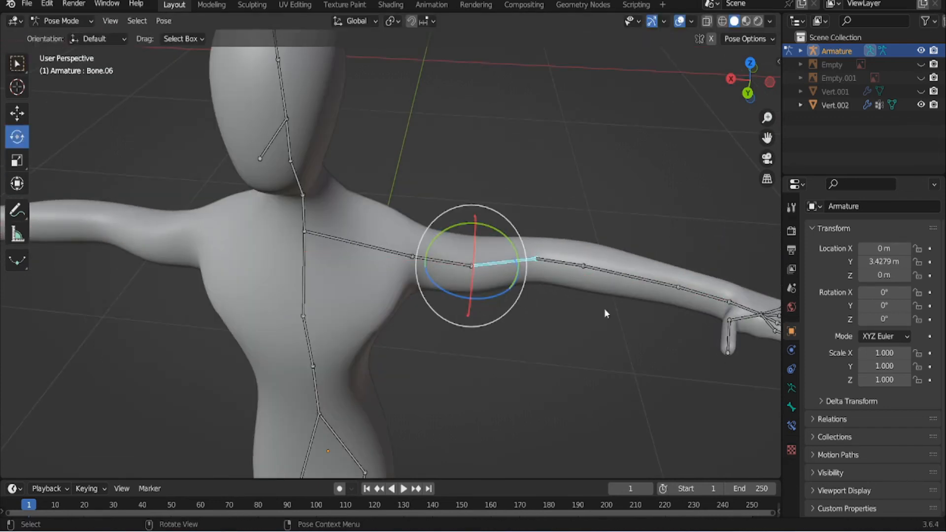
Try rotating a finger bone of the hand, and undo the rotation
{"action": "middle_click_drag", "start_coordinate": [604, 309], "coordinate": [392, 282], "text": "shift"}
{"action": "left_click", "coordinate": [280, 283]}
{"action": "left_click_drag", "start_coordinate": [280, 265], "coordinate": [244, 267]}
{"action": "key", "text": "ctrl+z"}
Undo the posing and the armature creation, returning to the selected duplicated body in Object Mode
{"action": "scroll", "coordinate": [193, 283], "scroll_direction": "down", "scroll_amount": 6}
{"action": "middle_click_drag", "start_coordinate": [193, 283], "coordinate": [279, 279], "text": "shift"}
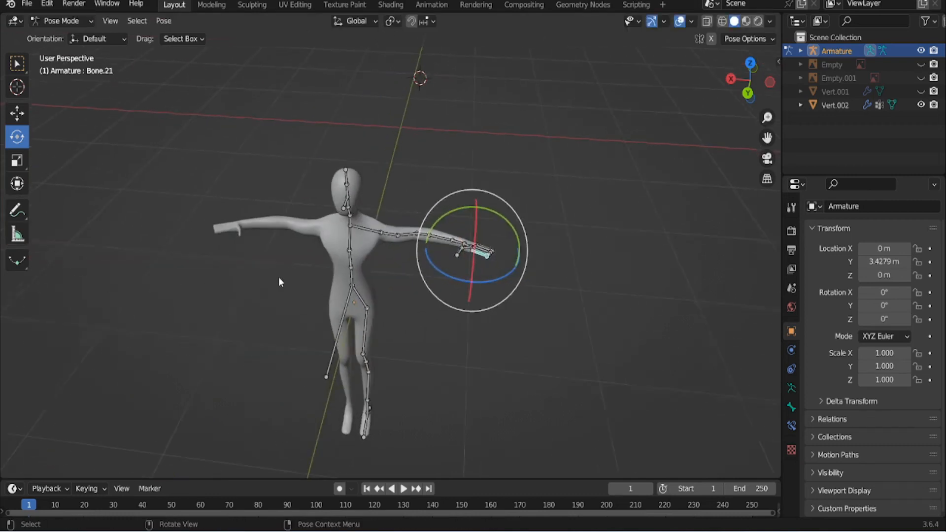
{"action": "scroll", "coordinate": [281, 275], "scroll_direction": "up", "scroll_amount": 2}
{"action": "key", "text": "ctrl+z"}
{"action": "key", "text": "ctrl+z"}
{"action": "key", "text": "ctrl+z"}
{"action": "key", "text": "ctrl+z"}
{"action": "key", "text": "ctrl+z"}
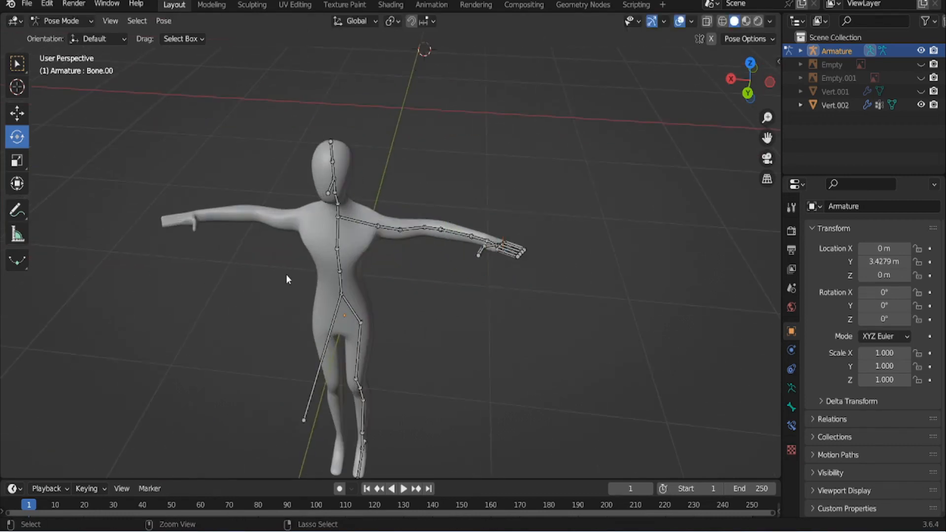
{"action": "key", "text": "ctrl+z"}
{"action": "key", "text": "ctrl+z"}
{"action": "key", "text": "ctrl+z"}
{"action": "key", "text": "ctrl+z"}
{"action": "key", "text": "ctrl+z"}
{"action": "key", "text": "ctrl+z"}
{"action": "key", "text": "ctrl+z"}
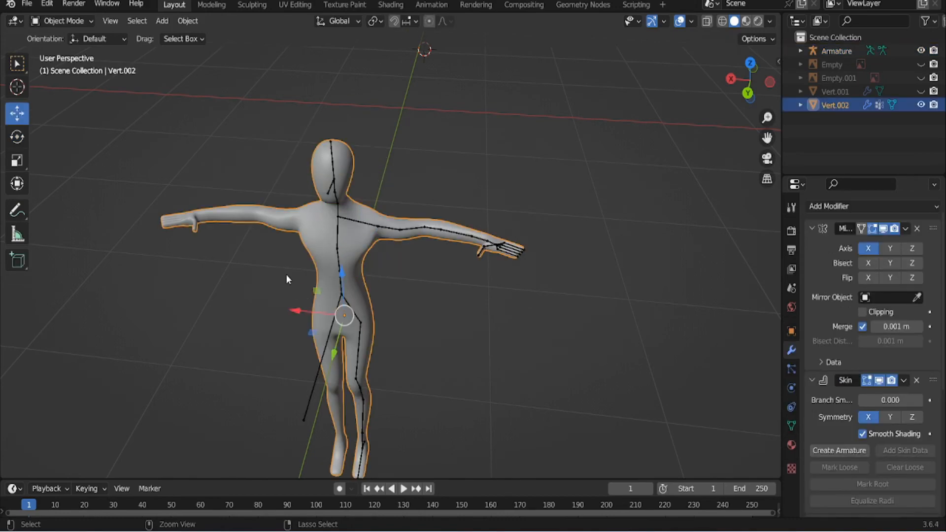
{"action": "scroll", "coordinate": [271, 235], "scroll_direction": "up", "scroll_amount": 4}
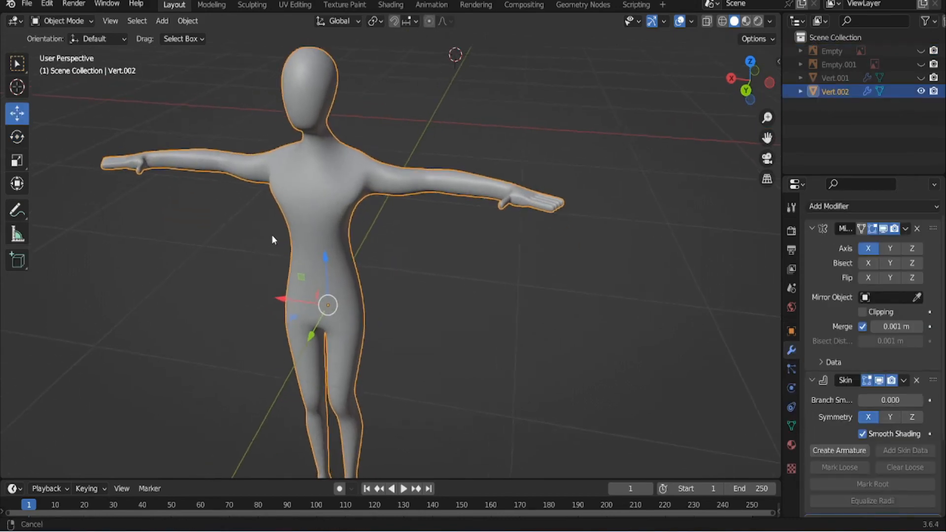
Enter Edit Mode on the duplicated body and turn on X-ray to reveal its inner vertices and edges
{"action": "left_click", "coordinate": [79, 21]}
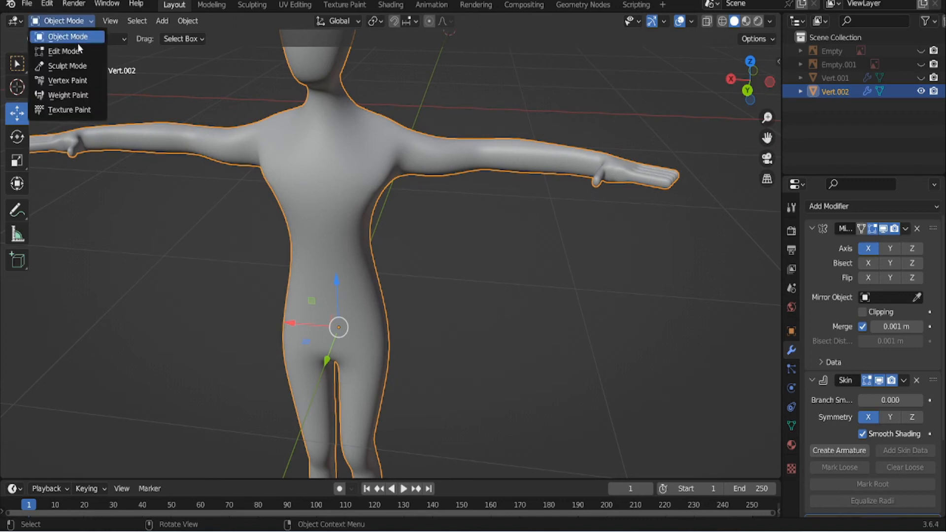
{"action": "left_click", "coordinate": [78, 51]}
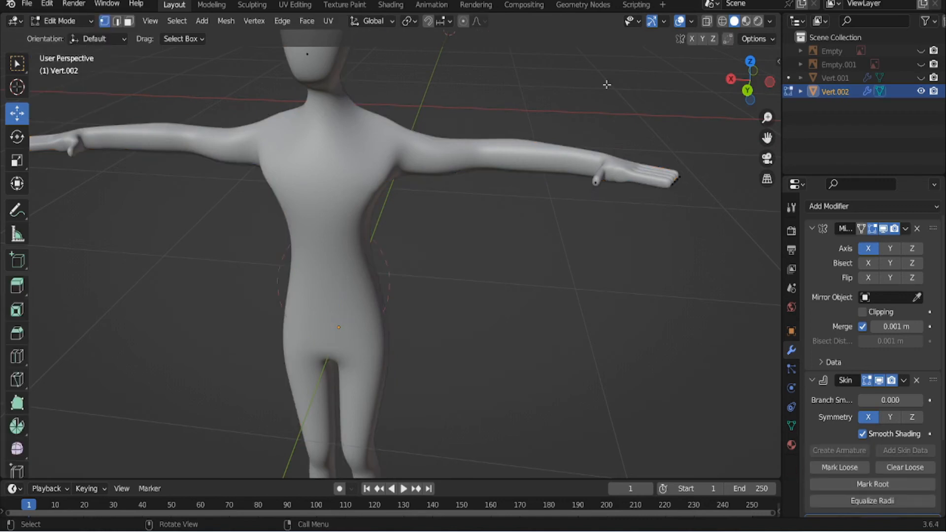
{"action": "left_click", "coordinate": [707, 21]}
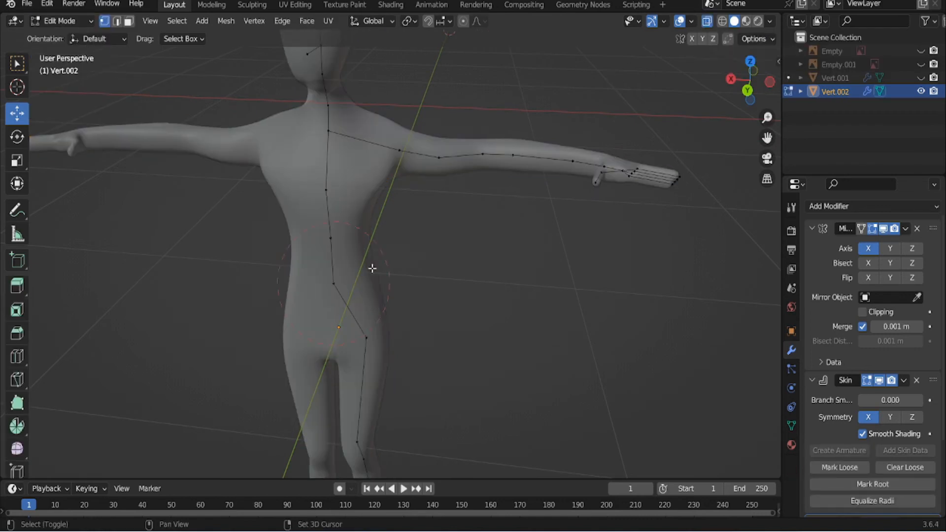
{"action": "middle_click_drag", "start_coordinate": [372, 268], "coordinate": [388, 286]}
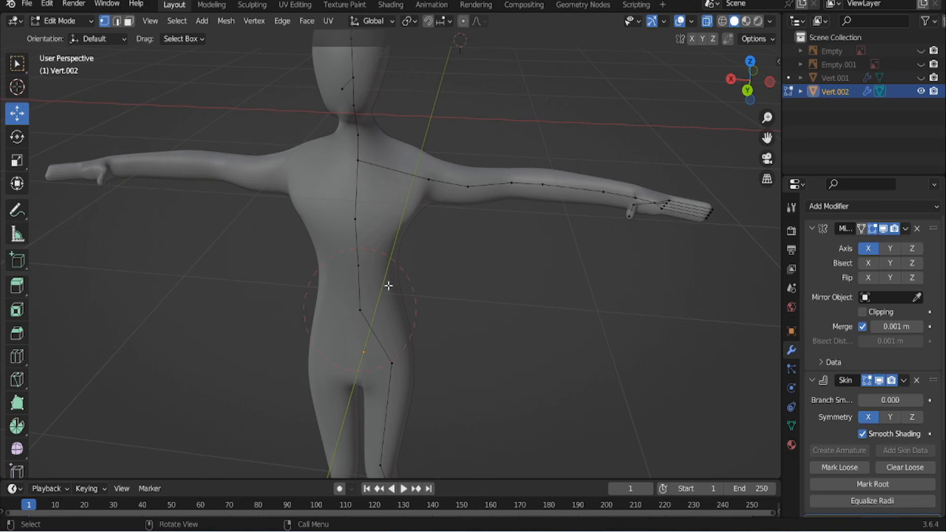
Examine the inner vertices of the arm and fingers by selecting them between the shoulder and the fingertips
{"action": "left_click", "coordinate": [446, 181]}
{"action": "left_click", "coordinate": [467, 186]}
{"action": "left_click", "coordinate": [510, 183]}
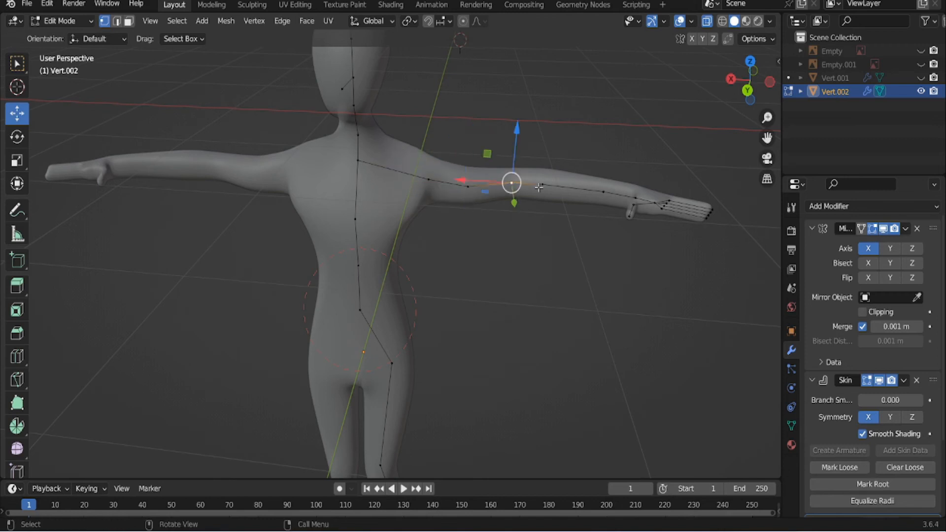
{"action": "left_click", "coordinate": [542, 185]}
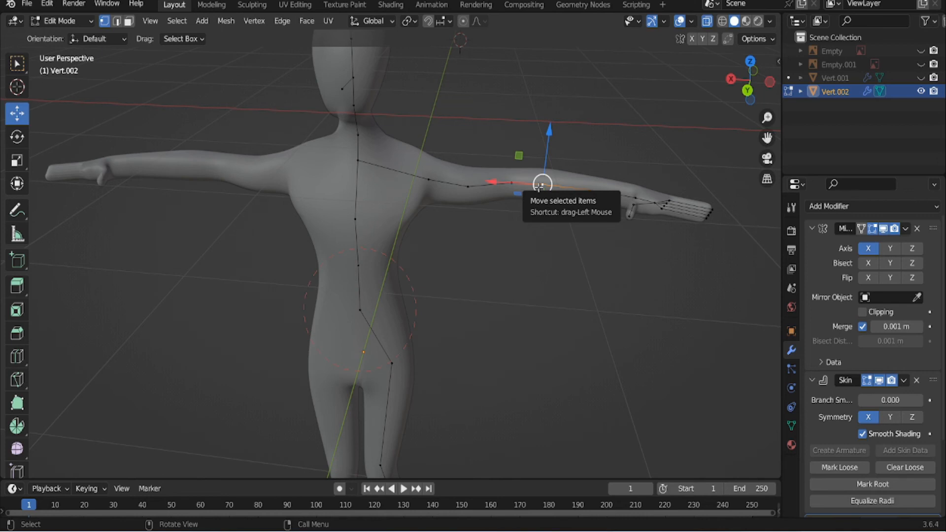
{"action": "left_click", "coordinate": [468, 187]}
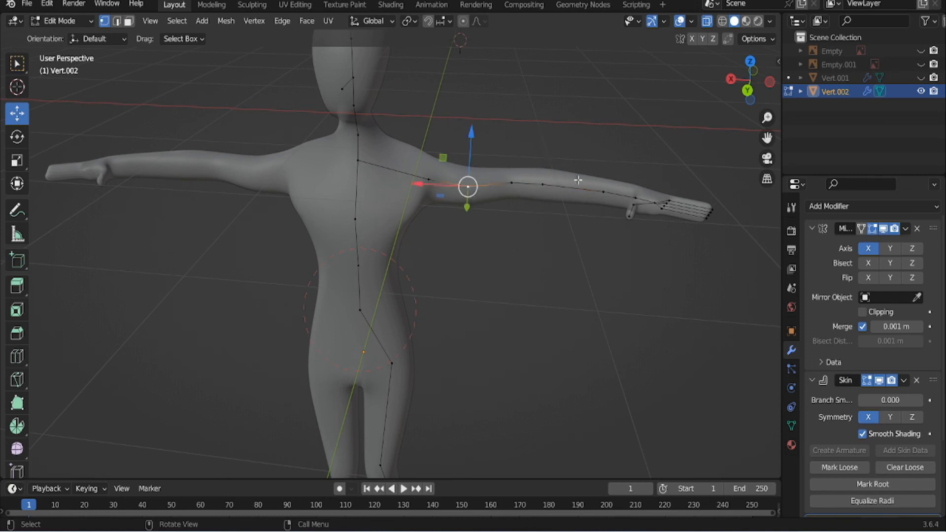
{"action": "left_click_drag", "start_coordinate": [657, 169], "coordinate": [719, 258]}
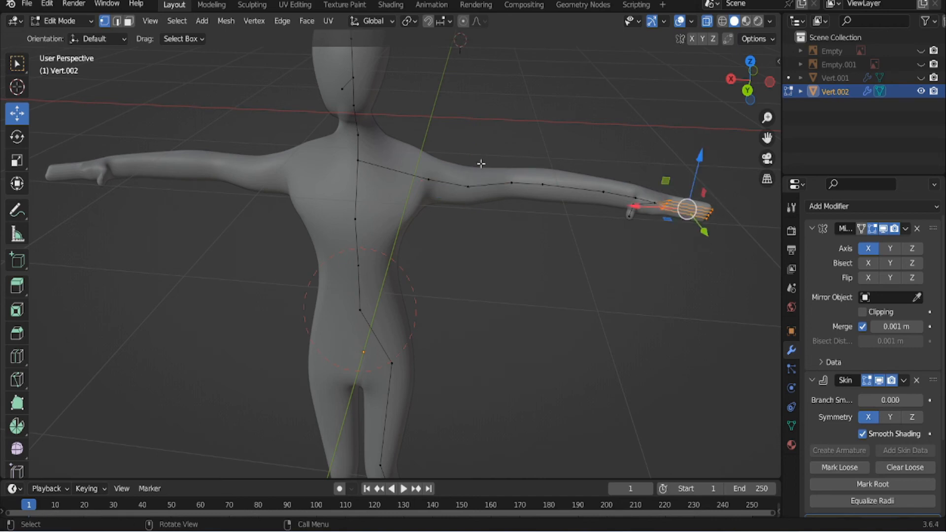
Dissolve the three extra arm vertices in the upper arm, past the elbow and before the wrist, then check the shoulder, elbow and wrist joints
{"action": "middle_click_drag", "start_coordinate": [440, 165], "coordinate": [448, 183]}
{"action": "scroll", "coordinate": [448, 184], "scroll_direction": "up", "scroll_amount": 5}
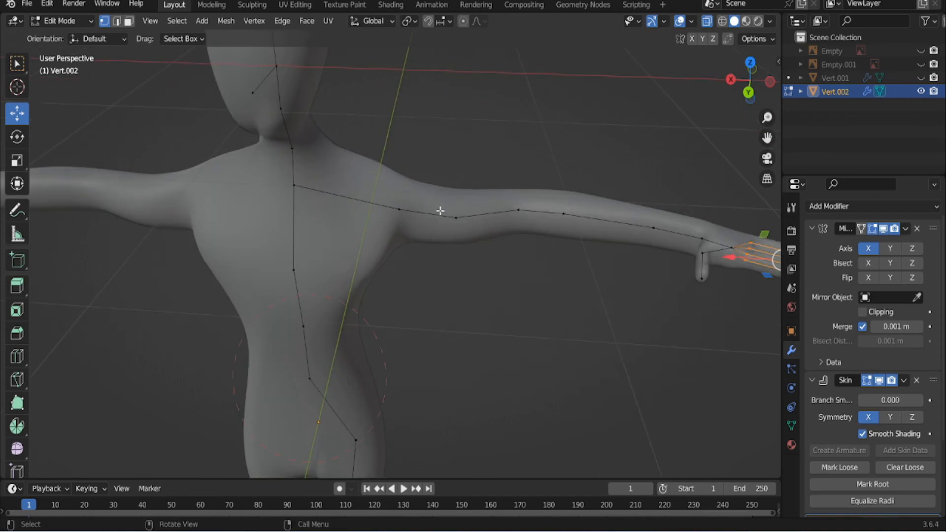
{"action": "left_click", "coordinate": [455, 217]}
{"action": "left_click", "coordinate": [561, 215], "text": "shift"}
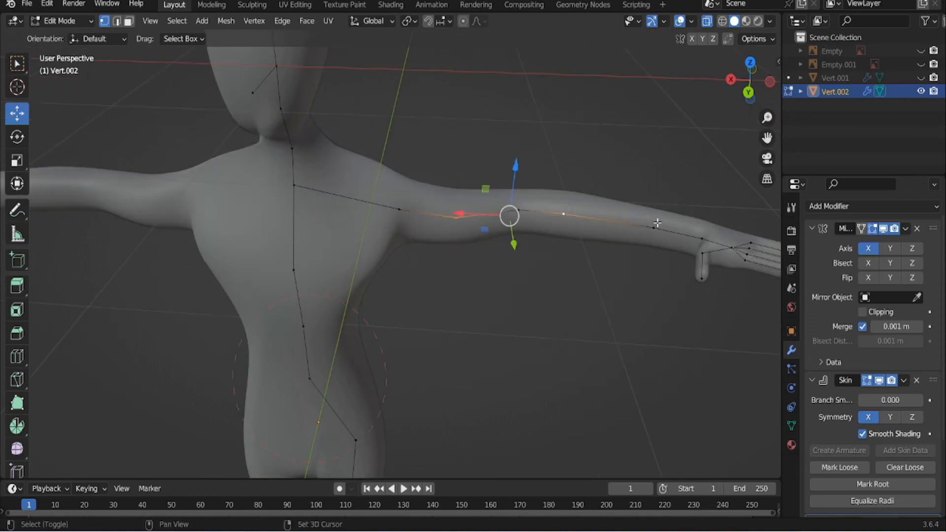
{"action": "left_click", "coordinate": [653, 228], "text": "shift"}
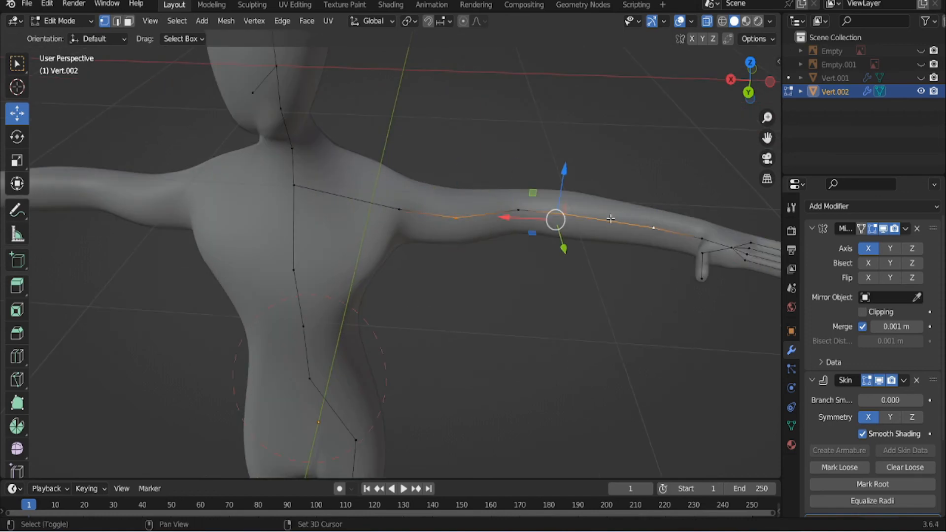
{"action": "middle_click_drag", "start_coordinate": [620, 219], "coordinate": [500, 209]}
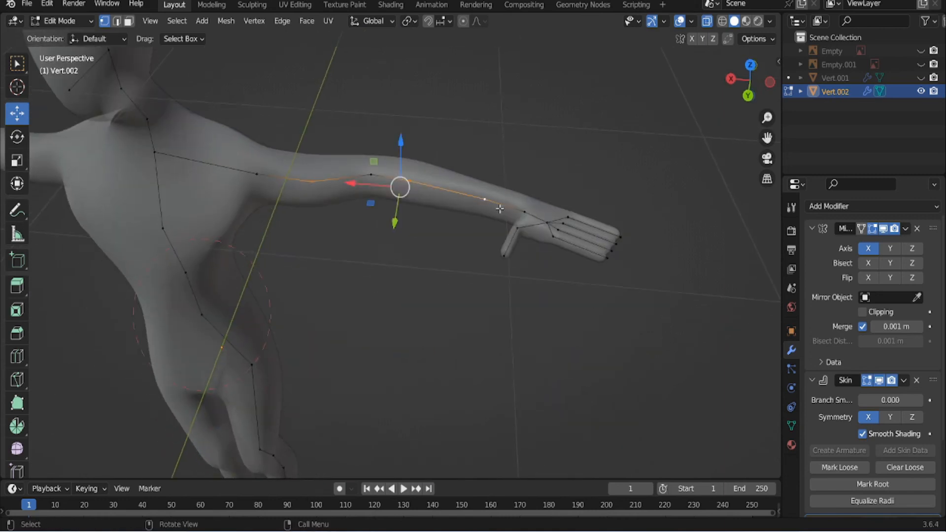
{"action": "right_click", "coordinate": [447, 253]}
{"action": "left_click", "coordinate": [417, 500]}
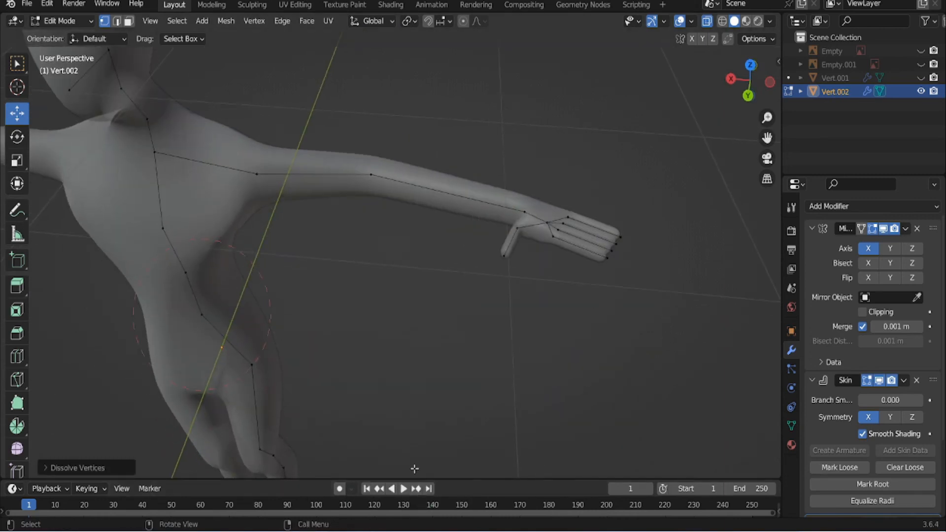
{"action": "left_click", "coordinate": [370, 174]}
{"action": "left_click", "coordinate": [260, 173]}
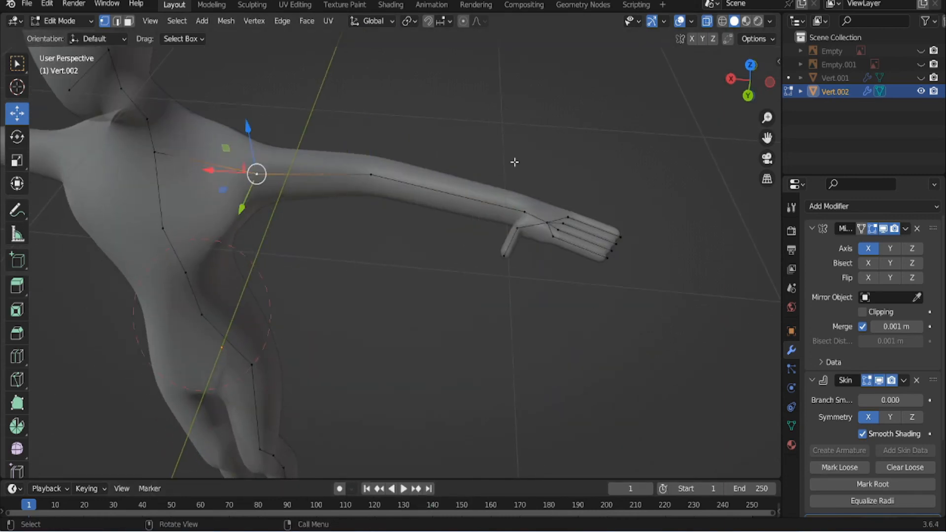
{"action": "left_click", "coordinate": [526, 209]}
{"action": "left_click", "coordinate": [340, 178]}
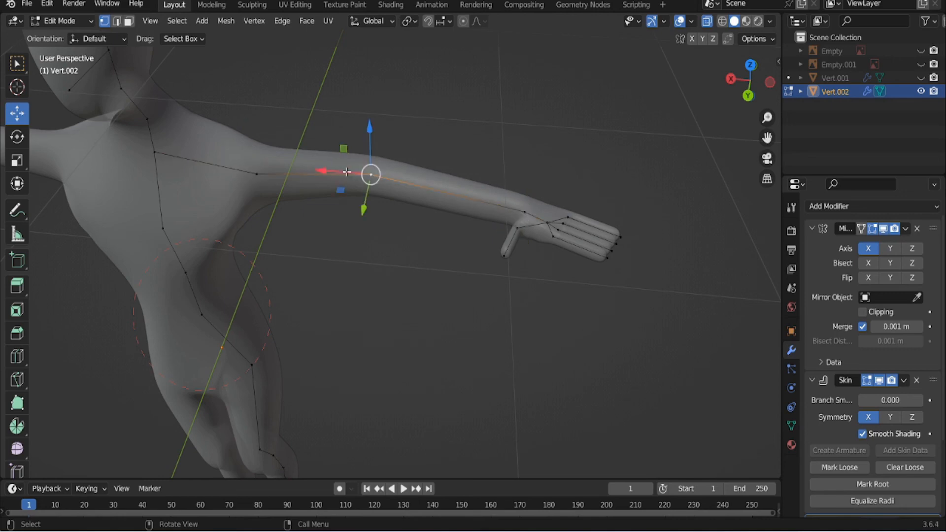
Subdivide the edges of the hand's four fingers with the number of cuts set to 3
{"action": "middle_click_drag", "start_coordinate": [524, 193], "coordinate": [542, 301]}
{"action": "middle_click_drag", "start_coordinate": [532, 310], "coordinate": [441, 143], "text": "shift"}
{"action": "scroll", "coordinate": [453, 173], "scroll_direction": "up", "scroll_amount": 4}
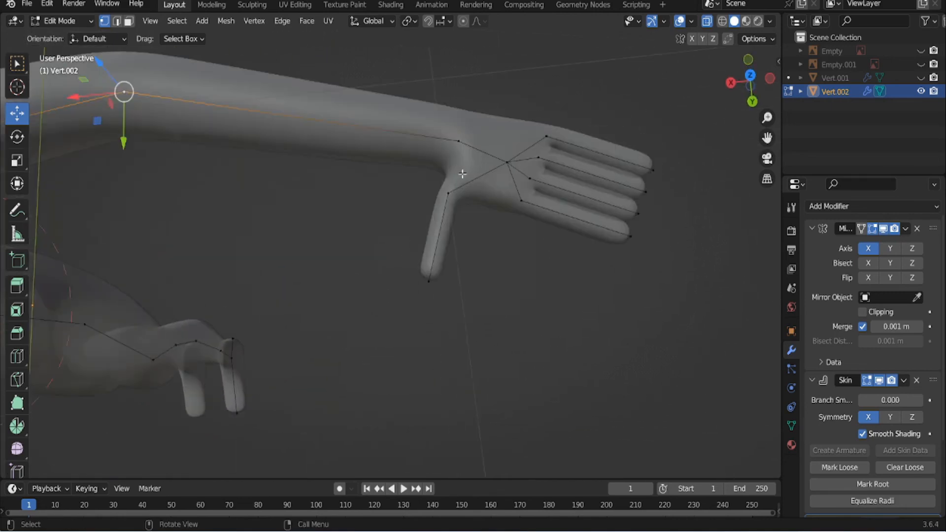
{"action": "middle_click_drag", "start_coordinate": [464, 183], "coordinate": [467, 189]}
{"action": "left_click_drag", "start_coordinate": [527, 107], "coordinate": [676, 270]}
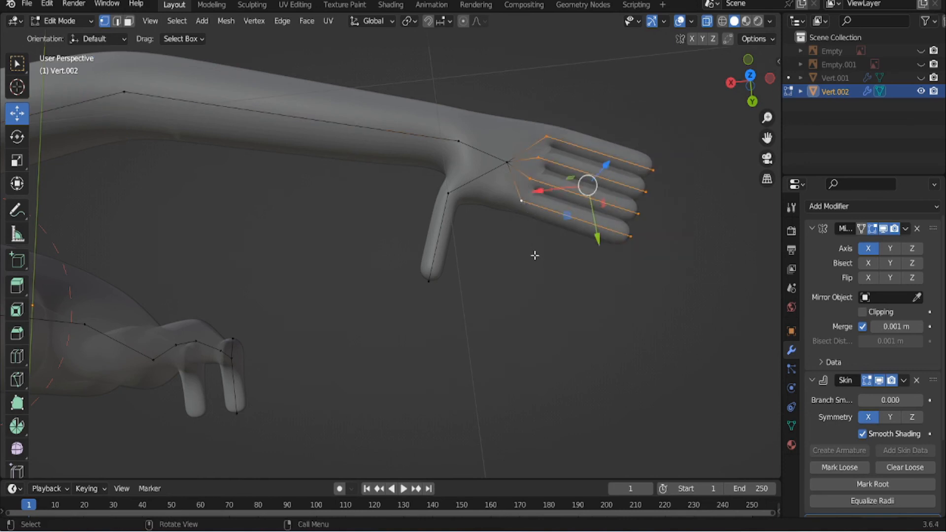
{"action": "right_click", "coordinate": [492, 287]}
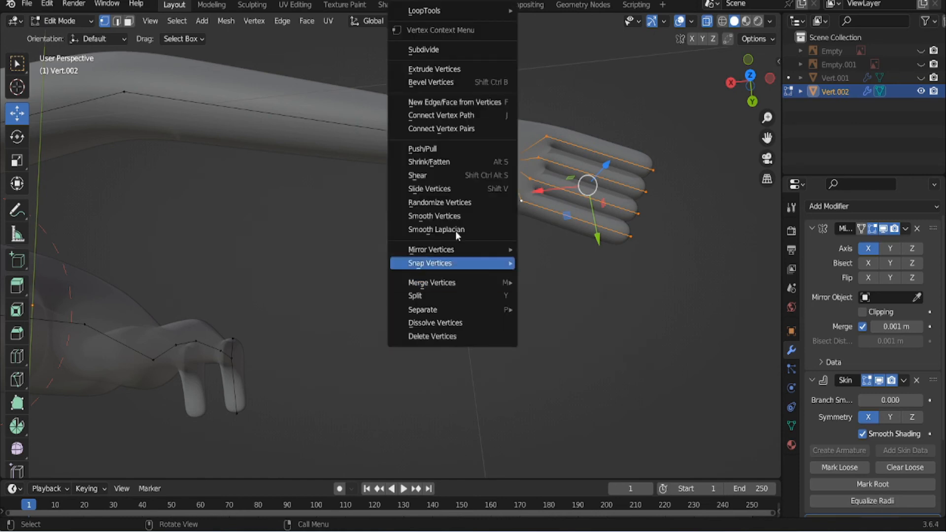
{"action": "left_click", "coordinate": [418, 46]}
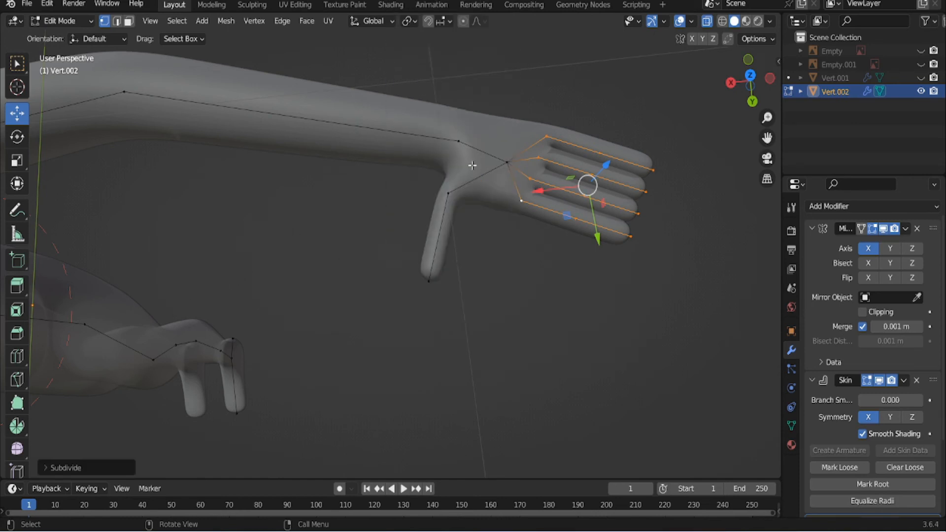
{"action": "left_click", "coordinate": [80, 472]}
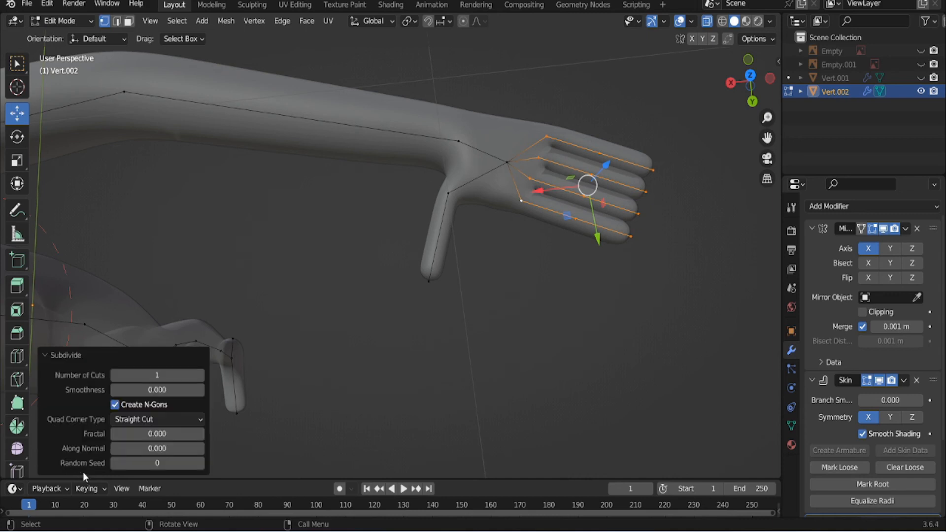
{"action": "left_click", "coordinate": [201, 375]}
{"action": "left_click", "coordinate": [200, 375]}
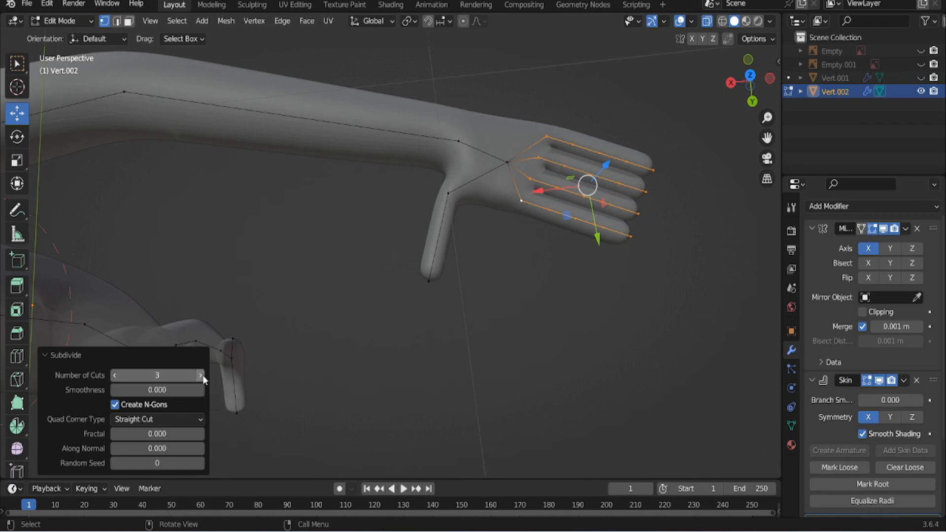
Subdivide the thumb's edge with the number of cuts set to 3
{"action": "middle_click_drag", "start_coordinate": [357, 317], "coordinate": [365, 272]}
{"action": "scroll", "coordinate": [342, 285], "scroll_direction": "up", "scroll_amount": 2}
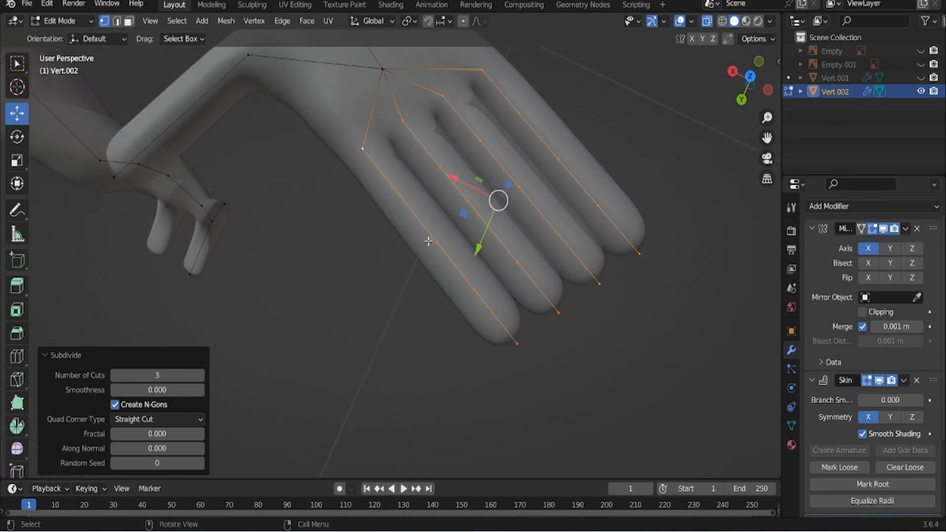
{"action": "middle_click_drag", "start_coordinate": [394, 265], "coordinate": [420, 156]}
{"action": "left_click_drag", "start_coordinate": [381, 96], "coordinate": [526, 280]}
{"action": "right_click", "coordinate": [453, 222]}
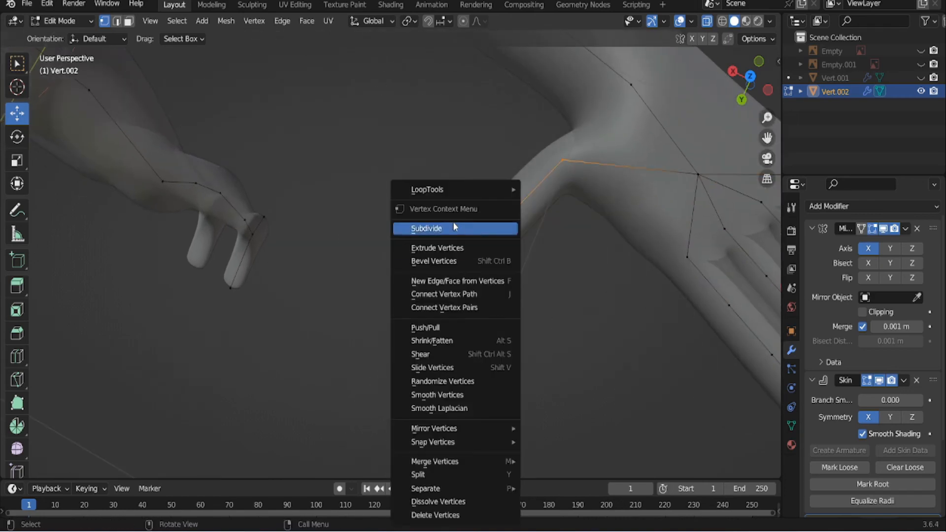
{"action": "left_click", "coordinate": [453, 222]}
{"action": "left_click_drag", "start_coordinate": [187, 376], "coordinate": [172, 384]}
{"action": "left_click", "coordinate": [200, 375]}
{"action": "left_click", "coordinate": [200, 375]}
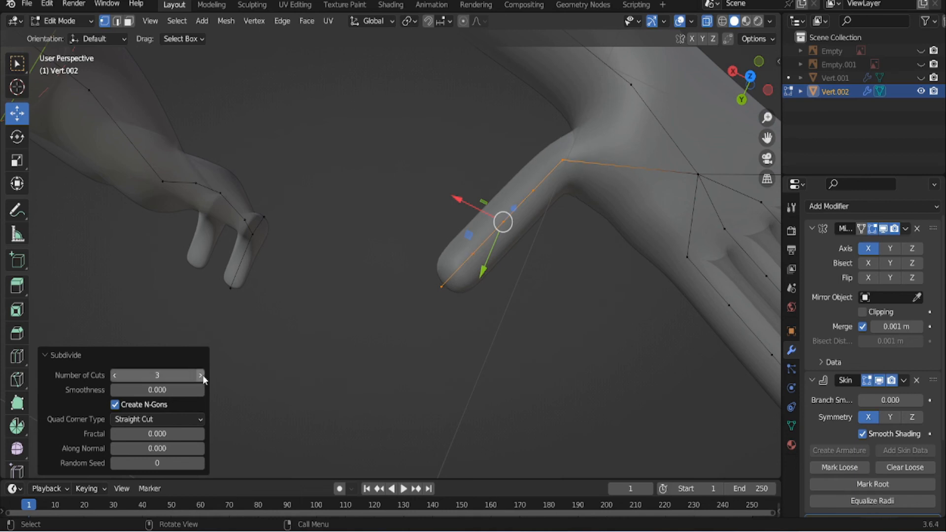
Delete the vertex that sticks out at the front of the face
{"action": "scroll", "coordinate": [264, 341], "scroll_direction": "down", "scroll_amount": 6}
{"action": "middle_click_drag", "start_coordinate": [264, 340], "coordinate": [384, 274]}
{"action": "scroll", "coordinate": [349, 313], "scroll_direction": "up", "scroll_amount": 4}
{"action": "middle_click_drag", "start_coordinate": [349, 313], "coordinate": [318, 296]}
{"action": "scroll", "coordinate": [328, 292], "scroll_direction": "up", "scroll_amount": 4}
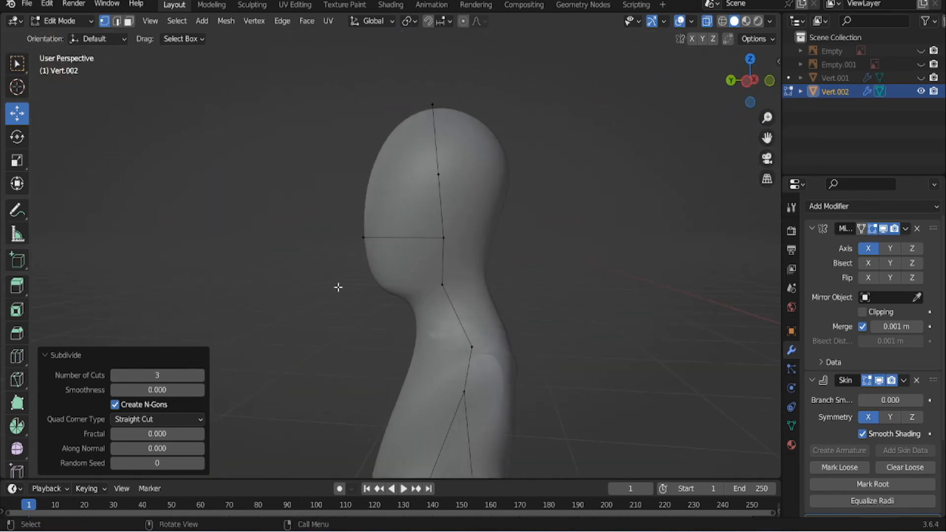
{"action": "left_click_drag", "start_coordinate": [309, 186], "coordinate": [379, 261]}
{"action": "middle_click_drag", "start_coordinate": [327, 250], "coordinate": [340, 249]}
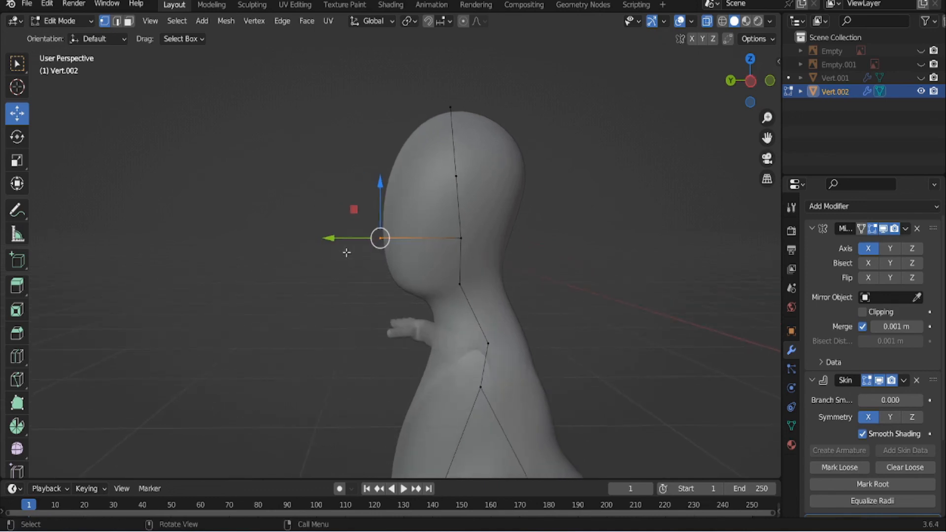
{"action": "scroll", "coordinate": [336, 247], "scroll_direction": "up", "scroll_amount": 3}
{"action": "right_click", "coordinate": [353, 239]}
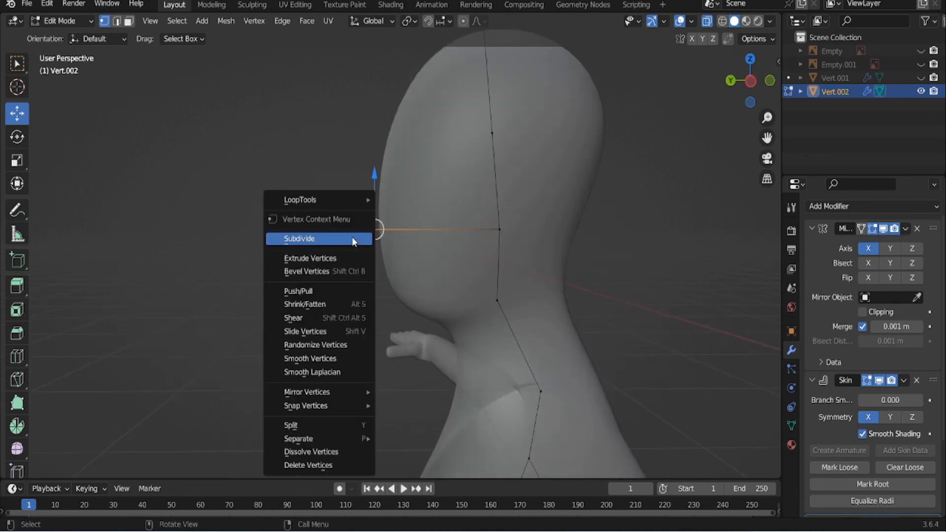
{"action": "left_click", "coordinate": [310, 463]}
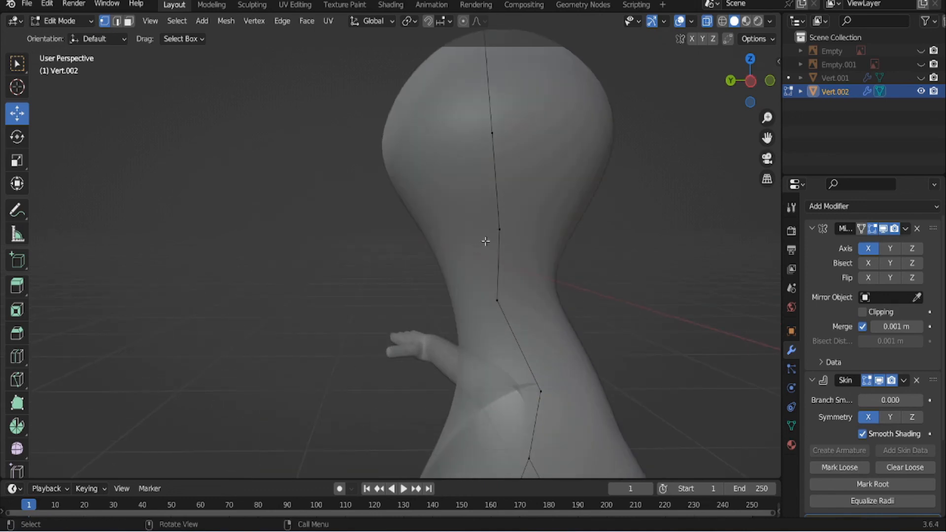
Dissolve the two middle vertices of the head's chain, and select the vertex at the top of the head
{"action": "left_click", "coordinate": [499, 232], "text": "alt"}
{"action": "middle_click_drag", "start_coordinate": [486, 232], "coordinate": [378, 208]}
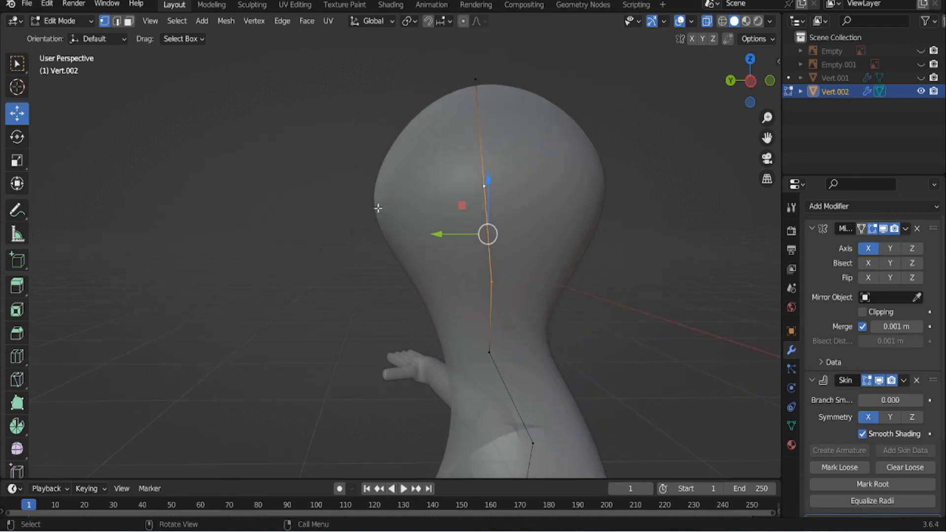
{"action": "right_click", "coordinate": [296, 256]}
{"action": "left_click", "coordinate": [296, 323]}
{"action": "middle_click_drag", "start_coordinate": [289, 323], "coordinate": [386, 319]}
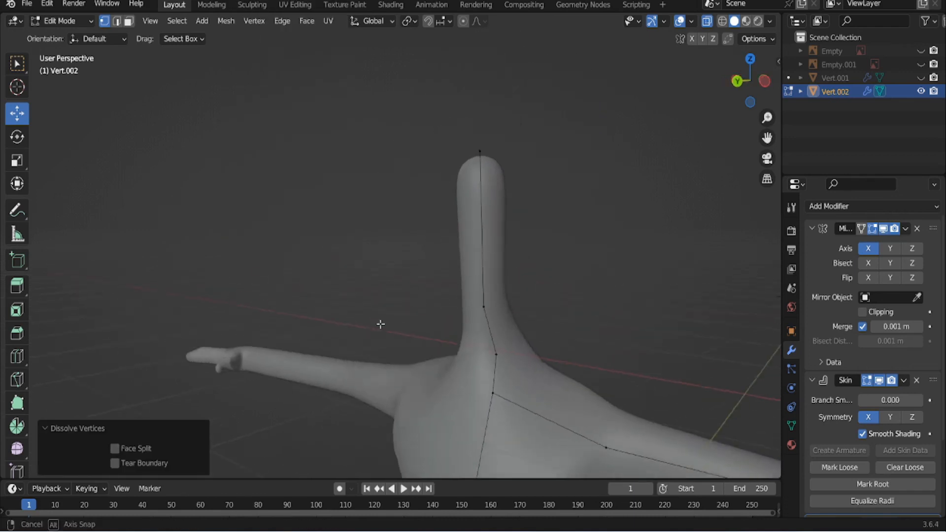
{"action": "left_click", "coordinate": [478, 153]}
{"action": "middle_click_drag", "start_coordinate": [508, 224], "coordinate": [391, 275]}
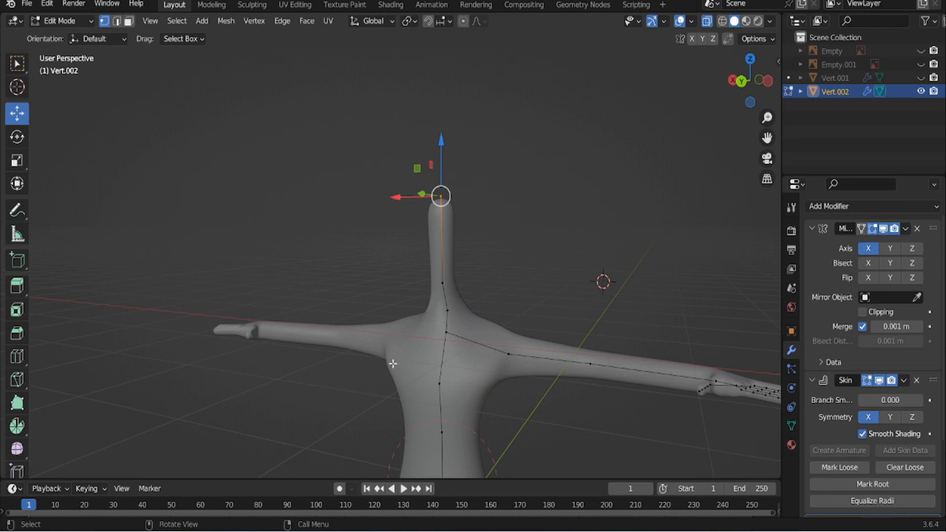
Dissolve the two extra vertices of the lower leg between the knee and the ankle
{"action": "middle_click_drag", "start_coordinate": [393, 364], "coordinate": [287, 297]}
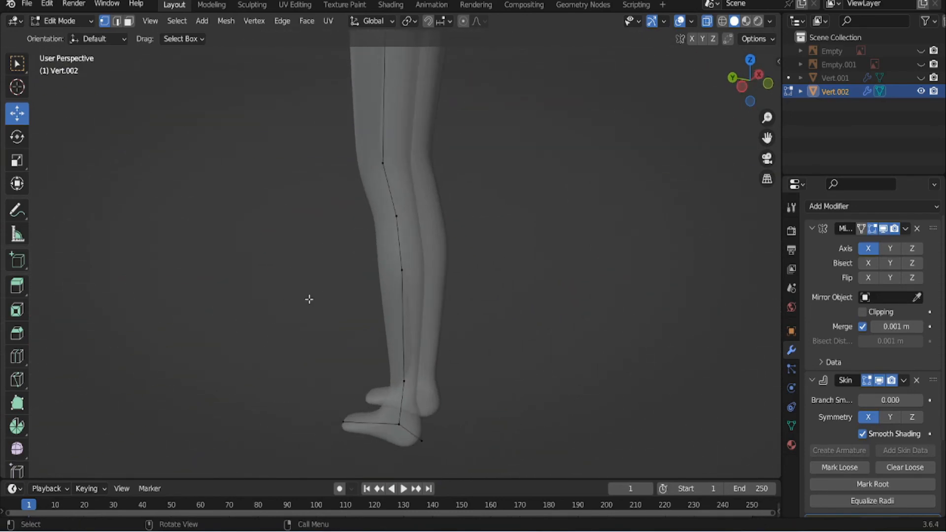
{"action": "left_click", "coordinate": [392, 215]}
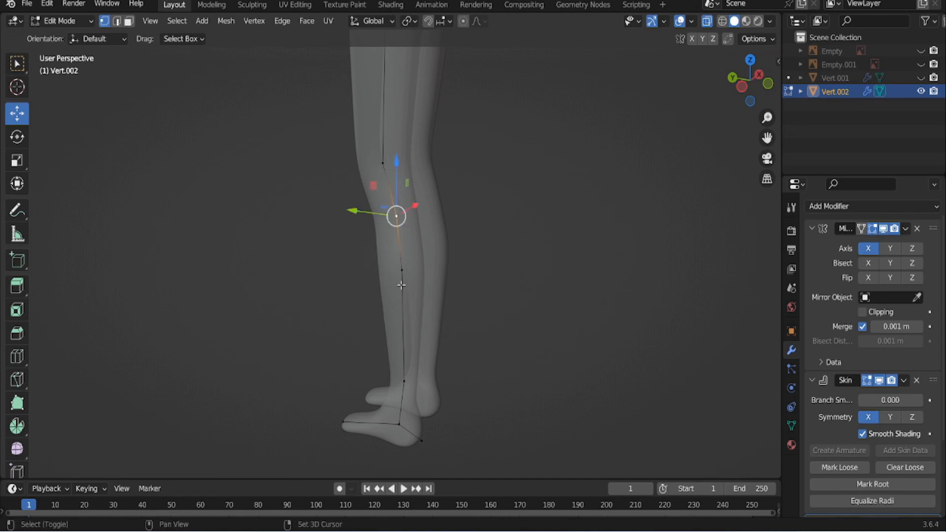
{"action": "left_click", "coordinate": [402, 276], "text": "shift"}
{"action": "right_click", "coordinate": [331, 320]}
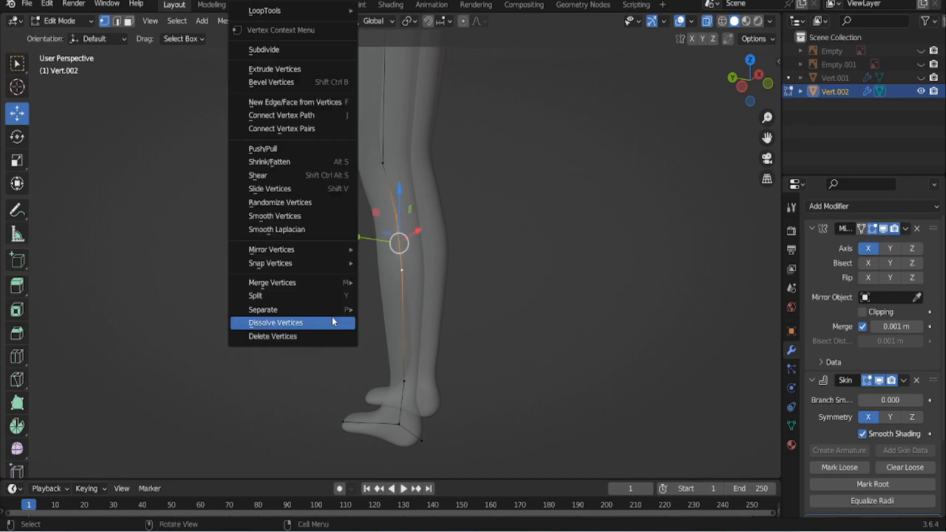
{"action": "left_click", "coordinate": [284, 322]}
Delete the heel vertex at the back of the foot
{"action": "middle_click_drag", "start_coordinate": [351, 384], "coordinate": [381, 267]}
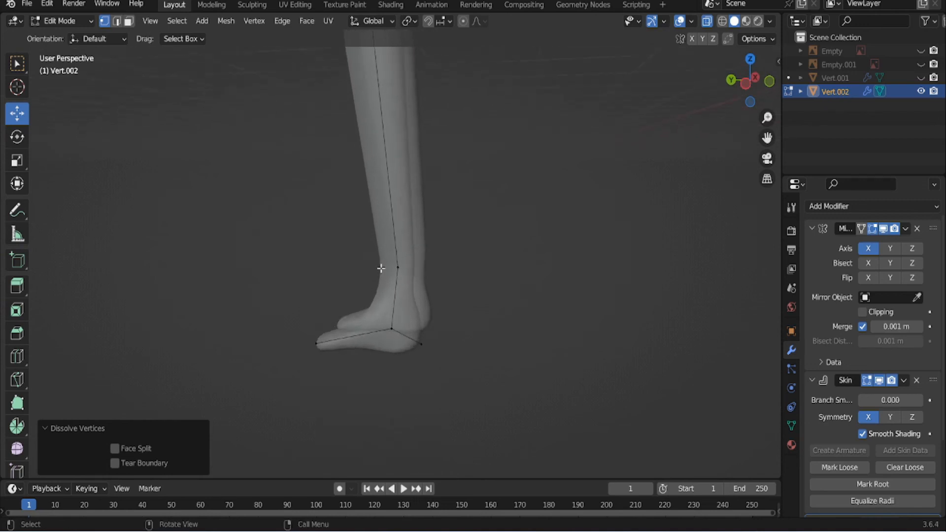
{"action": "scroll", "coordinate": [381, 268], "scroll_direction": "up", "scroll_amount": 2}
{"action": "left_click", "coordinate": [440, 400]}
{"action": "right_click", "coordinate": [440, 400]}
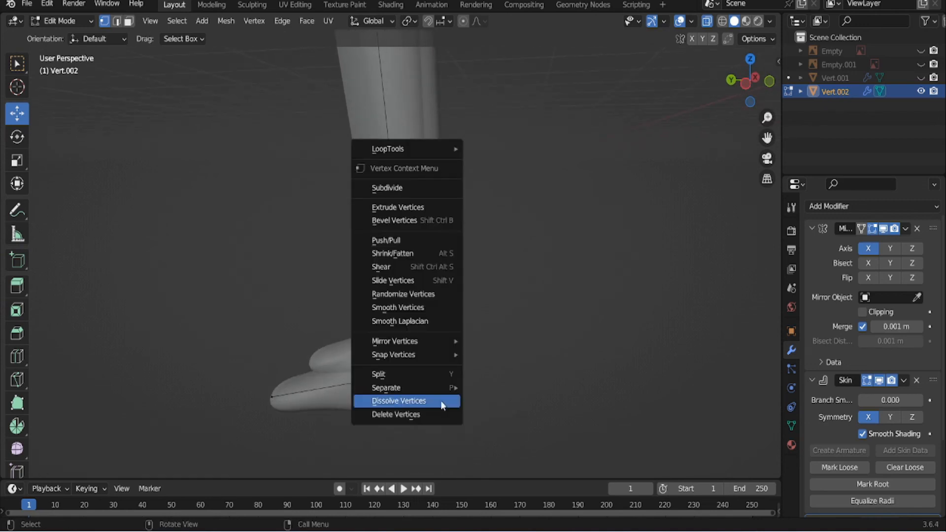
{"action": "left_click", "coordinate": [437, 423]}
{"action": "middle_click_drag", "start_coordinate": [320, 321], "coordinate": [367, 246]}
Return the simplified body to Object Mode and turn off X-ray
{"action": "left_click", "coordinate": [55, 22]}
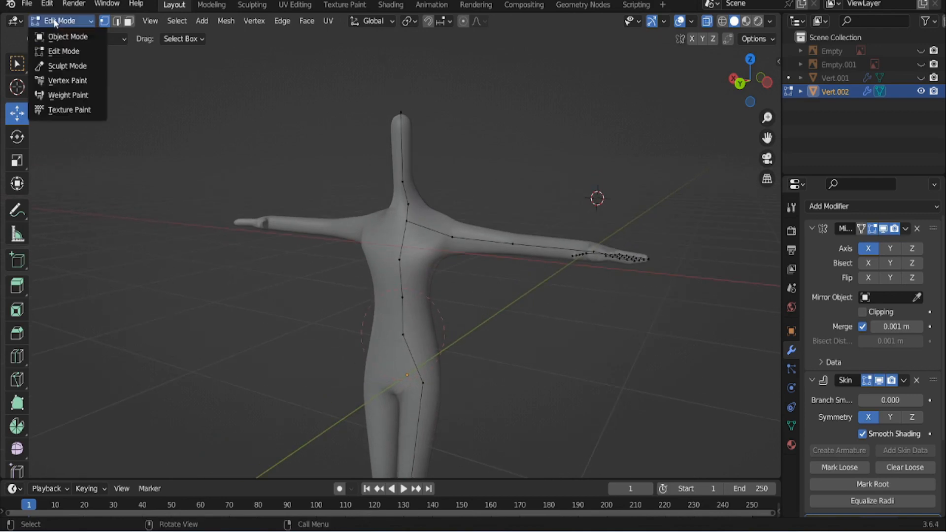
{"action": "left_click", "coordinate": [66, 37]}
{"action": "left_click", "coordinate": [706, 21]}
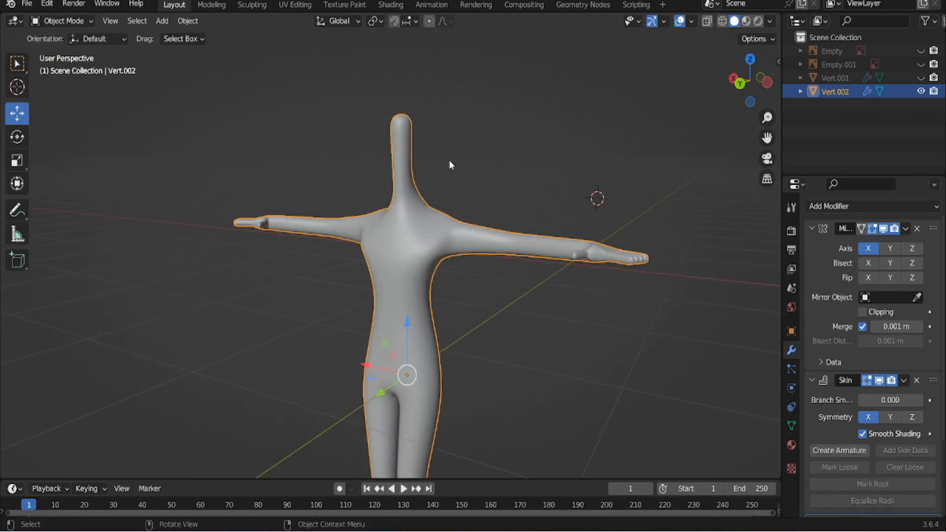
{"action": "middle_click_drag", "start_coordinate": [450, 165], "coordinate": [475, 185]}
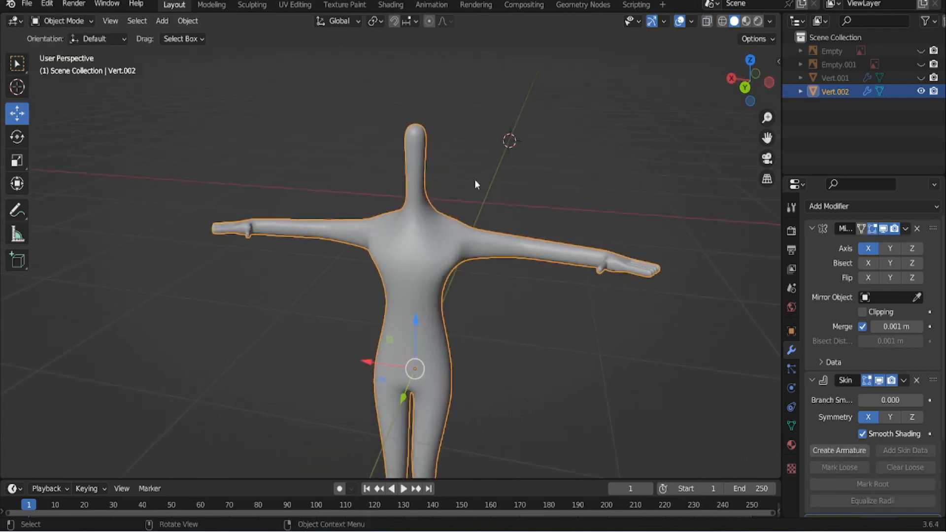
Apply the duplicate body's Mirror modifier and create an armature from its Skin modifier
{"action": "left_click", "coordinate": [905, 229]}
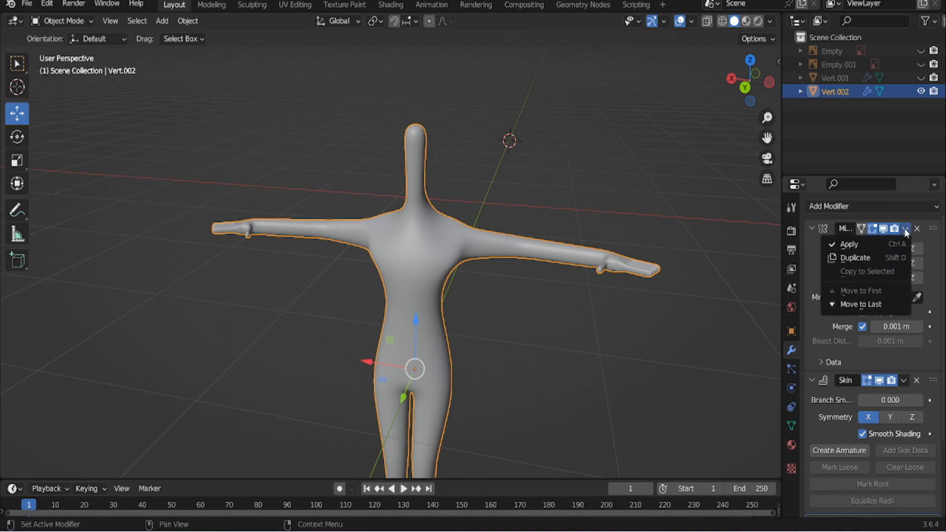
{"action": "left_click", "coordinate": [878, 247]}
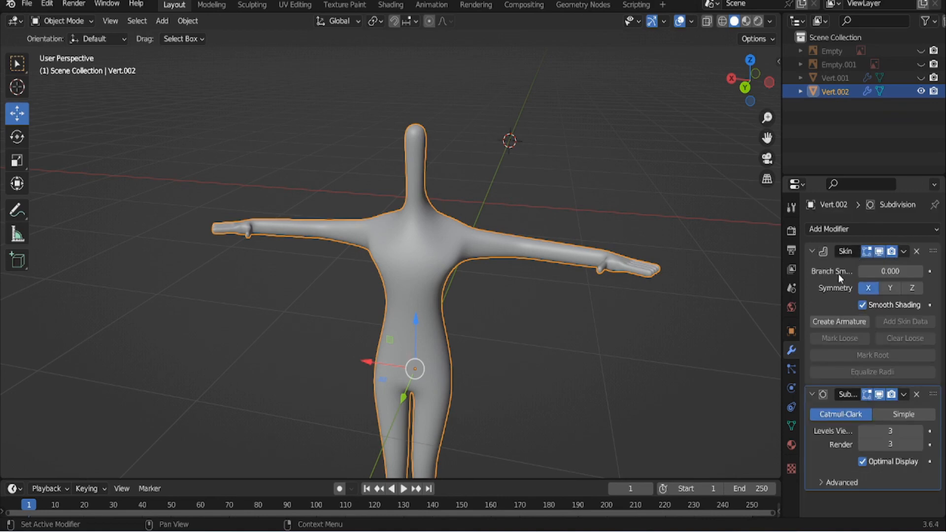
{"action": "left_click", "coordinate": [837, 322]}
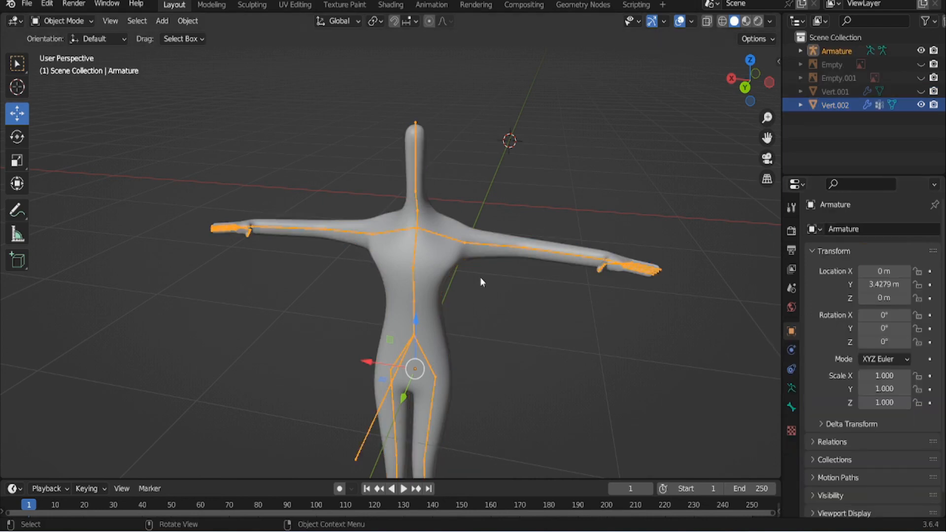
Delete the simplified duplicate body mesh while keeping the generated armature
{"action": "left_click", "coordinate": [371, 266]}
{"action": "middle_click_drag", "start_coordinate": [307, 300], "coordinate": [296, 283]}
{"action": "scroll", "coordinate": [227, 324], "scroll_direction": "up", "scroll_amount": 5}
{"action": "scroll", "coordinate": [475, 312], "scroll_direction": "down", "scroll_amount": 5}
{"action": "scroll", "coordinate": [438, 204], "scroll_direction": "up", "scroll_amount": 5}
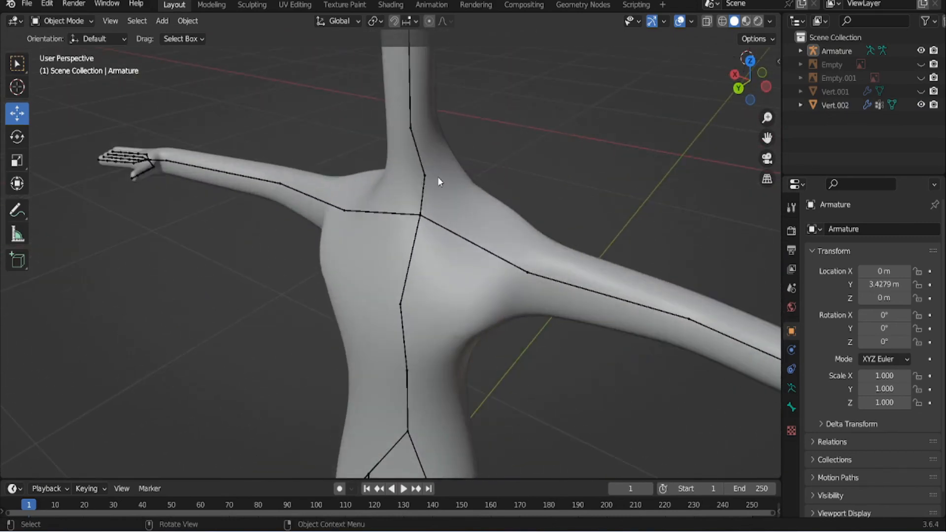
{"action": "scroll", "coordinate": [450, 180], "scroll_direction": "down", "scroll_amount": 5}
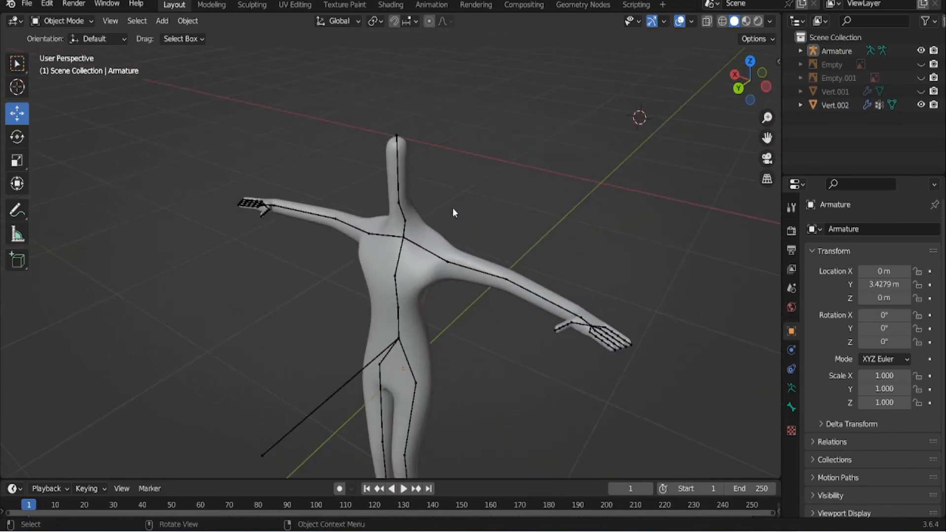
{"action": "left_click", "coordinate": [419, 277]}
{"action": "middle_click_drag", "start_coordinate": [419, 276], "coordinate": [452, 273]}
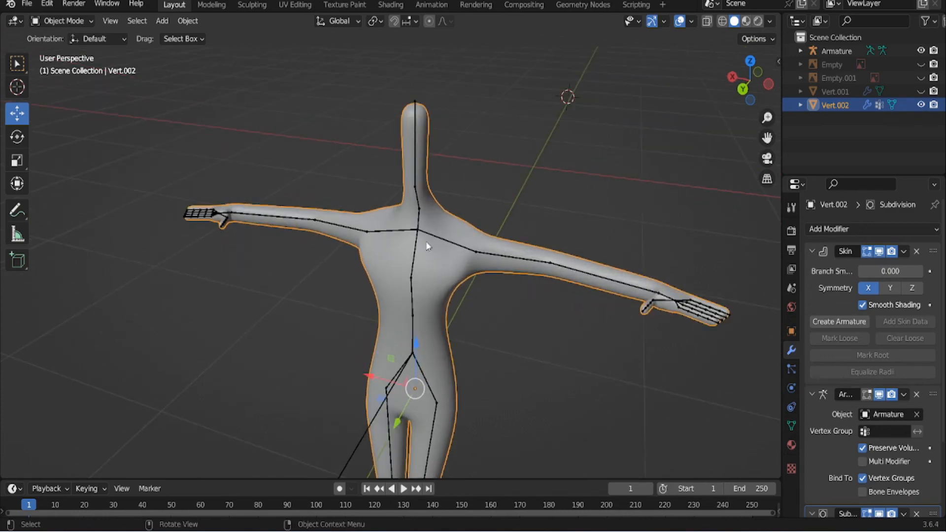
{"action": "right_click", "coordinate": [445, 276]}
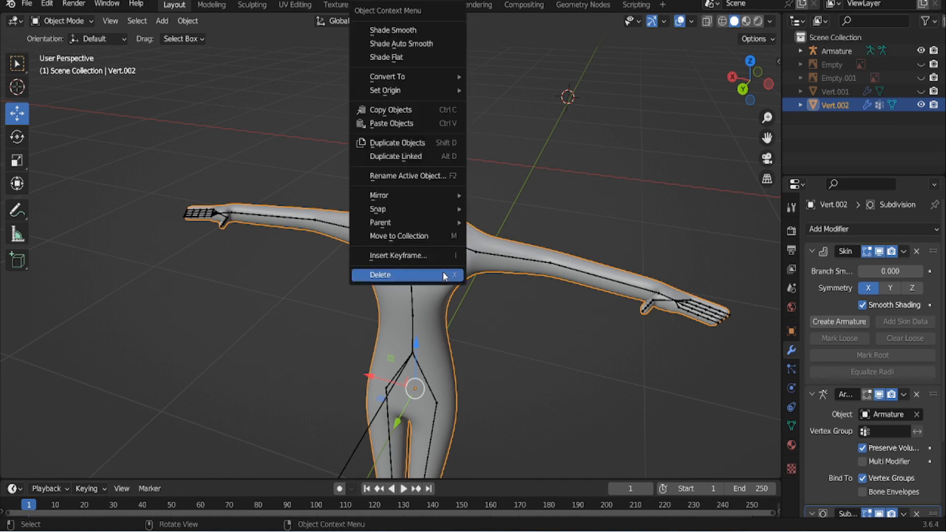
{"action": "left_click", "coordinate": [443, 276]}
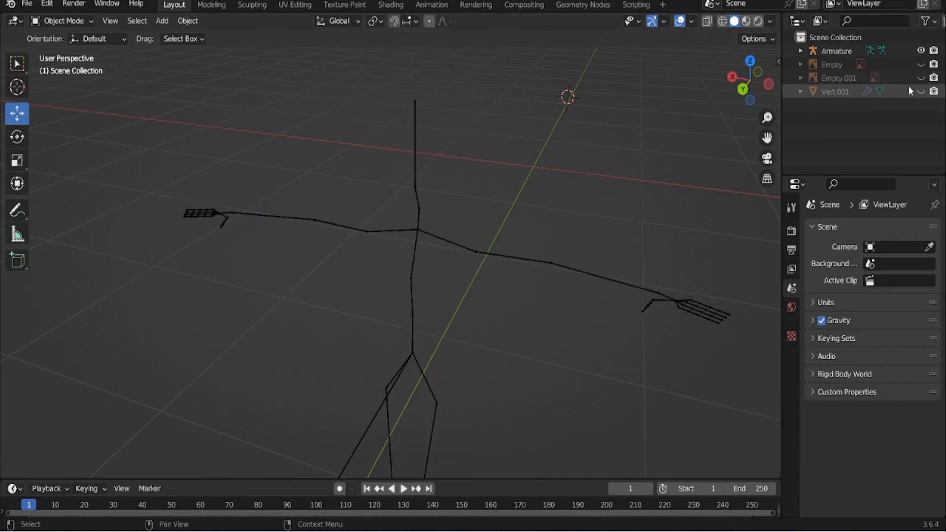
Unhide the original body and move the armature along Y toward it, to about Y 0.64 m
{"action": "left_click", "coordinate": [920, 92]}
{"action": "scroll", "coordinate": [407, 253], "scroll_direction": "down", "scroll_amount": 3}
{"action": "left_click", "coordinate": [401, 255]}
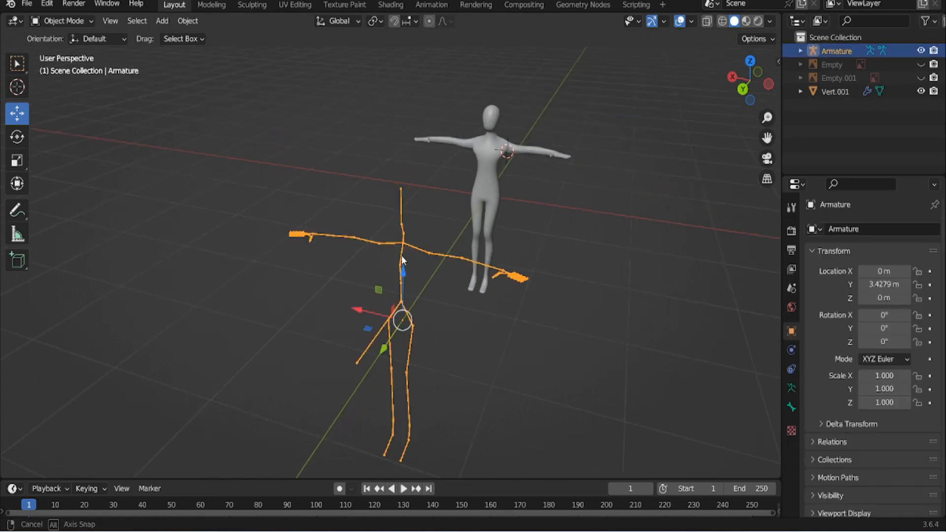
{"action": "middle_click_drag", "start_coordinate": [401, 255], "coordinate": [282, 284]}
{"action": "left_click_drag", "start_coordinate": [320, 300], "coordinate": [646, 258]}
Working from top view, move the armature along Y onto the body, to about Y 0.001 m
{"action": "left_click", "coordinate": [750, 64]}
{"action": "middle_click_drag", "start_coordinate": [359, 364], "coordinate": [351, 99]}
{"action": "left_click", "coordinate": [749, 96]}
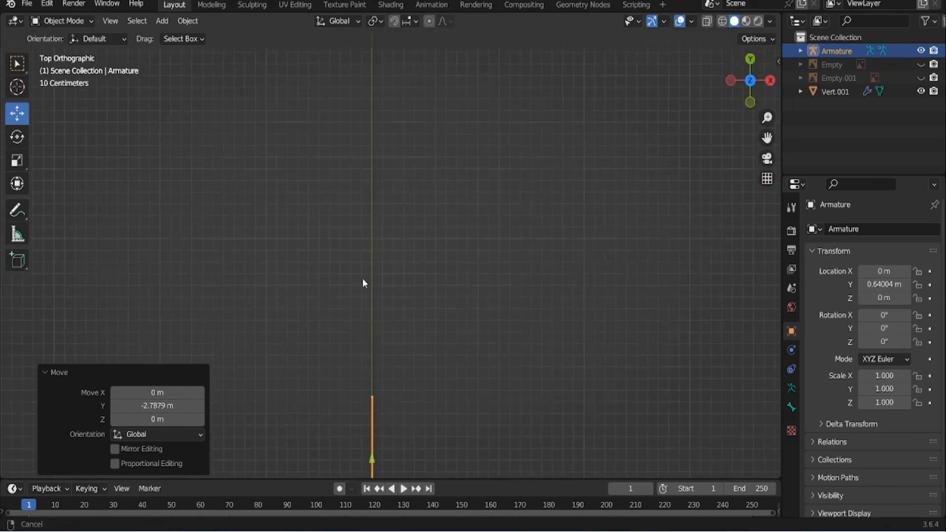
{"action": "middle_click_drag", "start_coordinate": [363, 281], "coordinate": [401, 131], "text": "shift"}
{"action": "scroll", "coordinate": [403, 132], "scroll_direction": "up", "scroll_amount": 3}
{"action": "left_click_drag", "start_coordinate": [383, 318], "coordinate": [380, 433]}
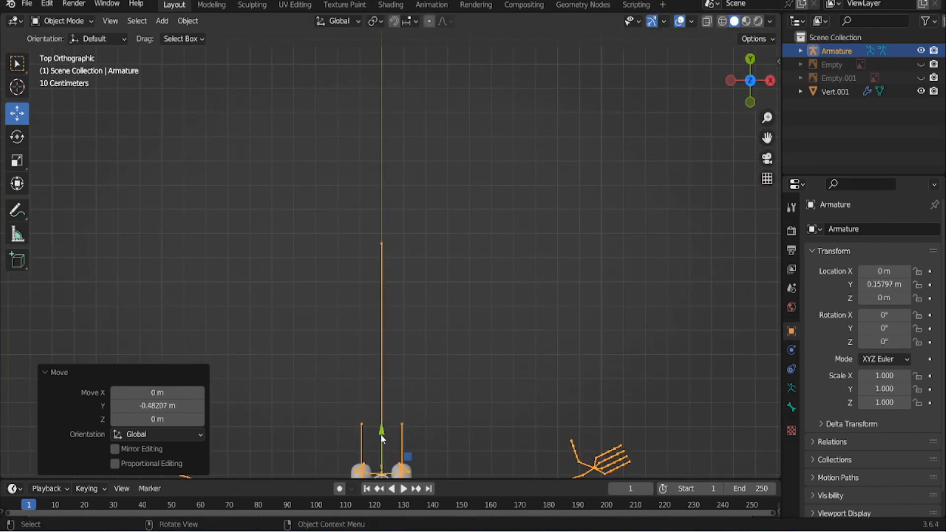
{"action": "middle_click_drag", "start_coordinate": [385, 402], "coordinate": [397, 159], "text": "shift"}
{"action": "scroll", "coordinate": [397, 159], "scroll_direction": "up", "scroll_amount": 2}
{"action": "left_click_drag", "start_coordinate": [395, 170], "coordinate": [386, 221]}
Fine-tune the armature's Y location to about 0.0007 m so its bones line up with the arms and fingers
{"action": "scroll", "coordinate": [425, 196], "scroll_direction": "up", "scroll_amount": 3}
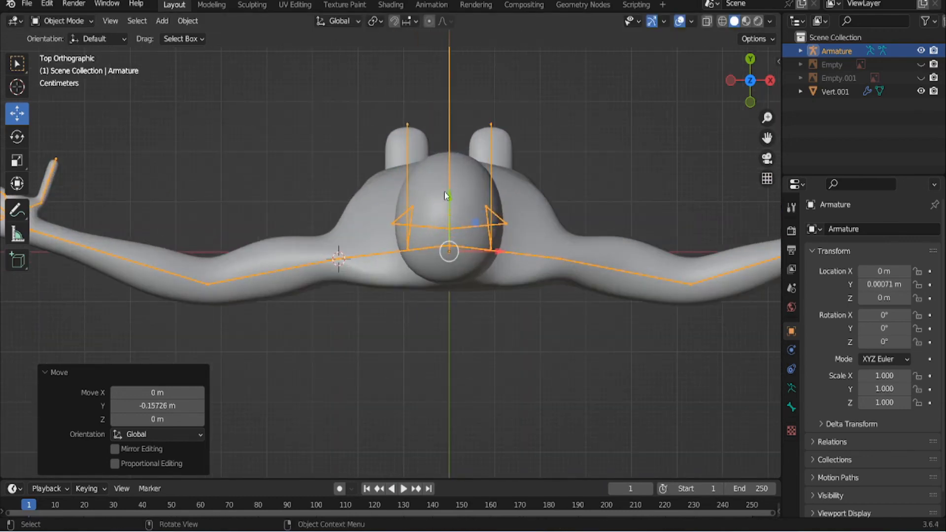
{"action": "left_click_drag", "start_coordinate": [445, 191], "coordinate": [446, 190]}
{"action": "middle_click_drag", "start_coordinate": [355, 196], "coordinate": [608, 253], "text": "shift"}
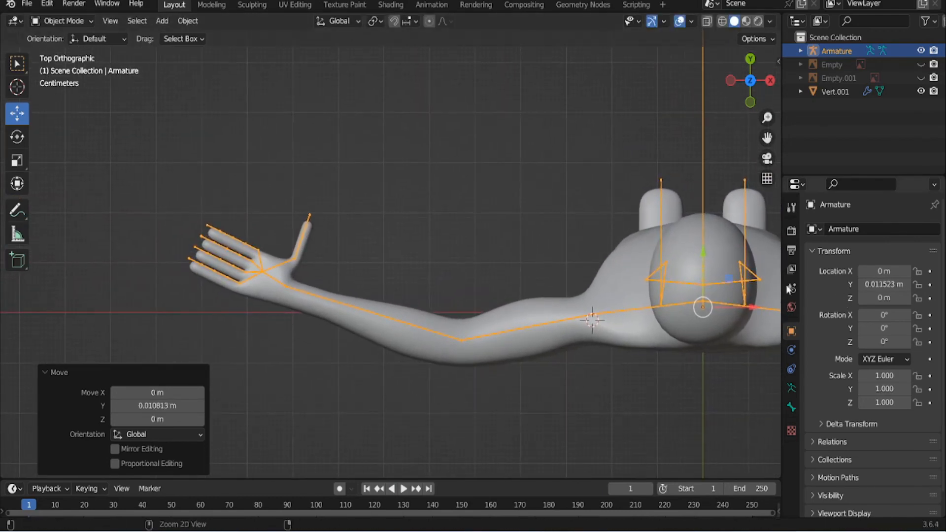
{"action": "middle_click_drag", "start_coordinate": [715, 284], "coordinate": [719, 270], "text": "ctrl"}
{"action": "left_click_drag", "start_coordinate": [734, 257], "coordinate": [727, 262]}
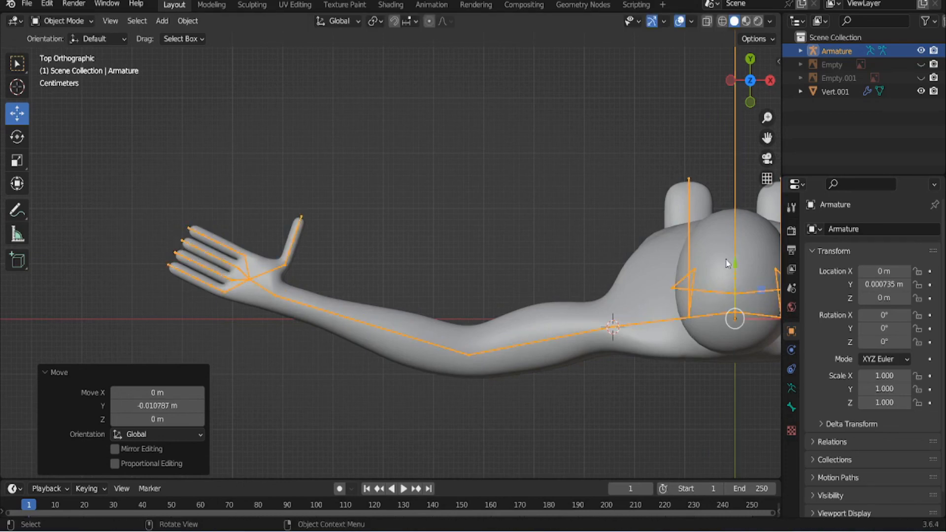
Examine from the side and from above how the armature's bones fit inside the body's legs, torso and arms
{"action": "left_click", "coordinate": [731, 80]}
{"action": "scroll", "coordinate": [585, 259], "scroll_direction": "down", "scroll_amount": 5}
{"action": "middle_click_drag", "start_coordinate": [536, 294], "coordinate": [542, 373], "text": "shift"}
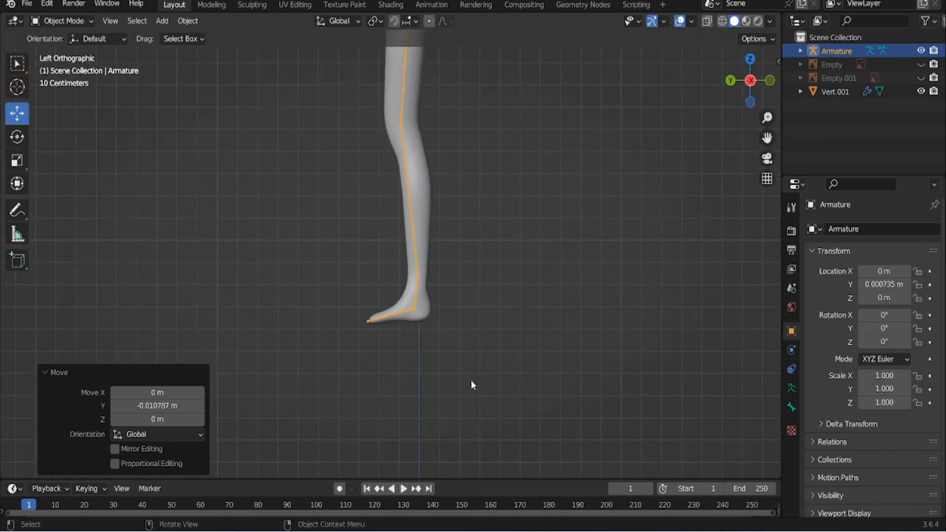
{"action": "scroll", "coordinate": [471, 381], "scroll_direction": "up", "scroll_amount": 4}
{"action": "scroll", "coordinate": [393, 220], "scroll_direction": "down", "scroll_amount": 3}
{"action": "middle_click_drag", "start_coordinate": [392, 220], "coordinate": [391, 445], "text": "shift"}
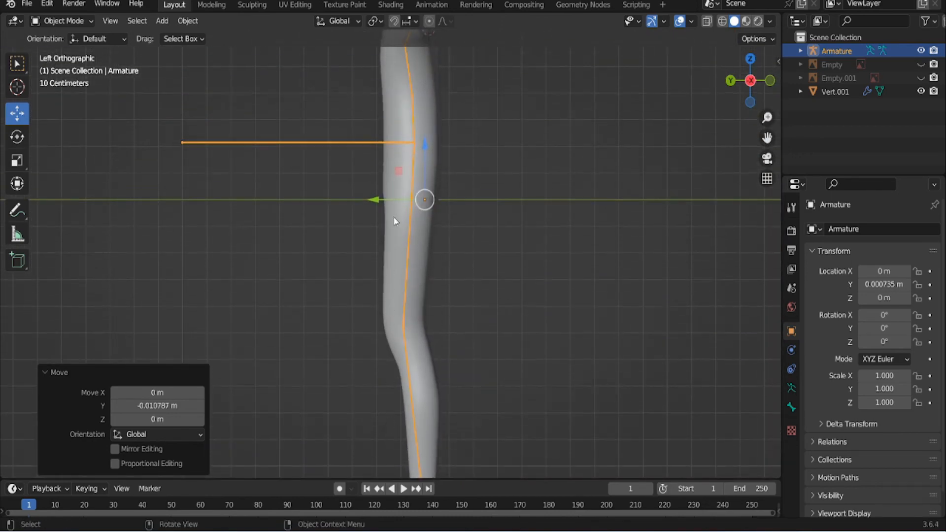
{"action": "left_click", "coordinate": [751, 59]}
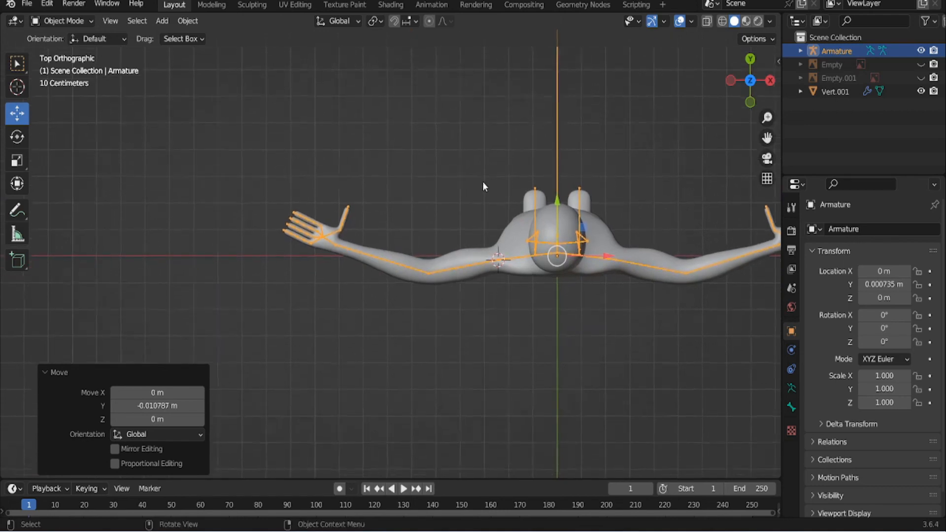
{"action": "scroll", "coordinate": [480, 197], "scroll_direction": "up", "scroll_amount": 4}
{"action": "middle_click_drag", "start_coordinate": [679, 217], "coordinate": [474, 427]}
Apply the original body's Mirror, Skin and Subdivision modifiers in order
{"action": "left_click", "coordinate": [407, 168]}
{"action": "middle_click_drag", "start_coordinate": [407, 167], "coordinate": [539, 380]}
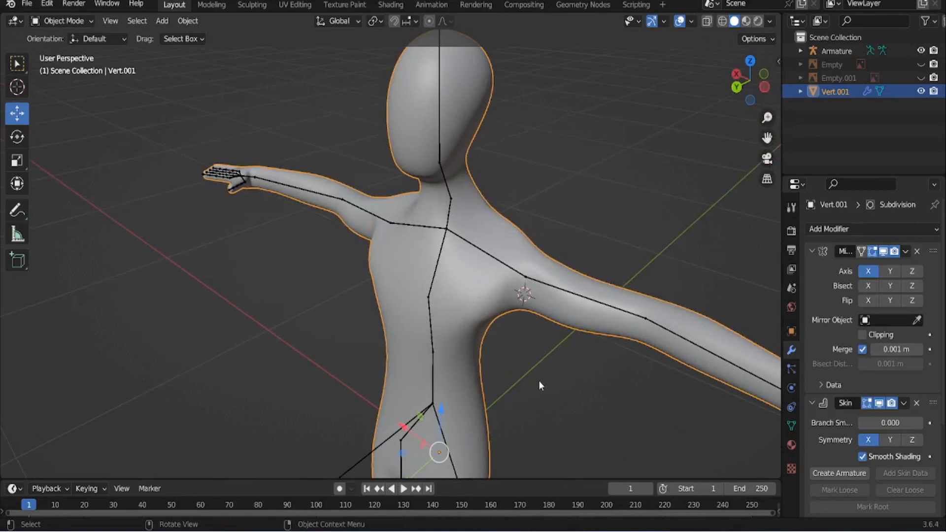
{"action": "left_click", "coordinate": [906, 251]}
{"action": "left_click", "coordinate": [903, 267]}
{"action": "left_click", "coordinate": [906, 252]}
{"action": "left_click", "coordinate": [906, 267]}
{"action": "left_click", "coordinate": [906, 253]}
{"action": "left_click", "coordinate": [904, 270]}
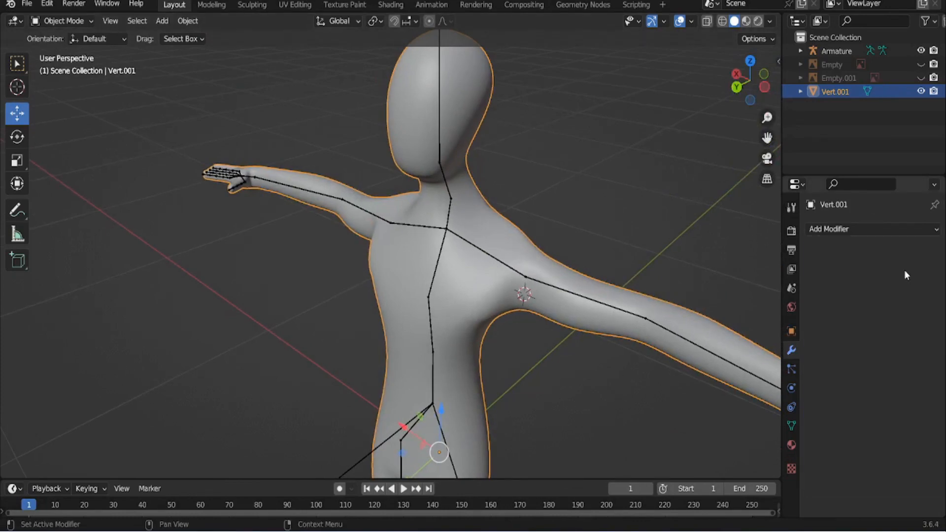
Parent the body mesh to the armature with automatic weights, and select the body to check its Armature modifier
{"action": "left_click", "coordinate": [505, 165]}
{"action": "left_click", "coordinate": [470, 182]}
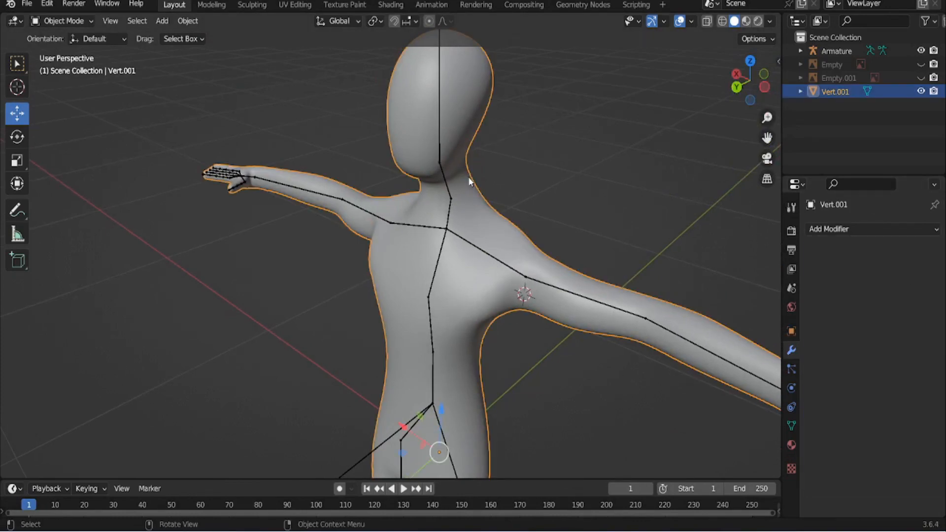
{"action": "left_click", "coordinate": [440, 144], "text": "shift"}
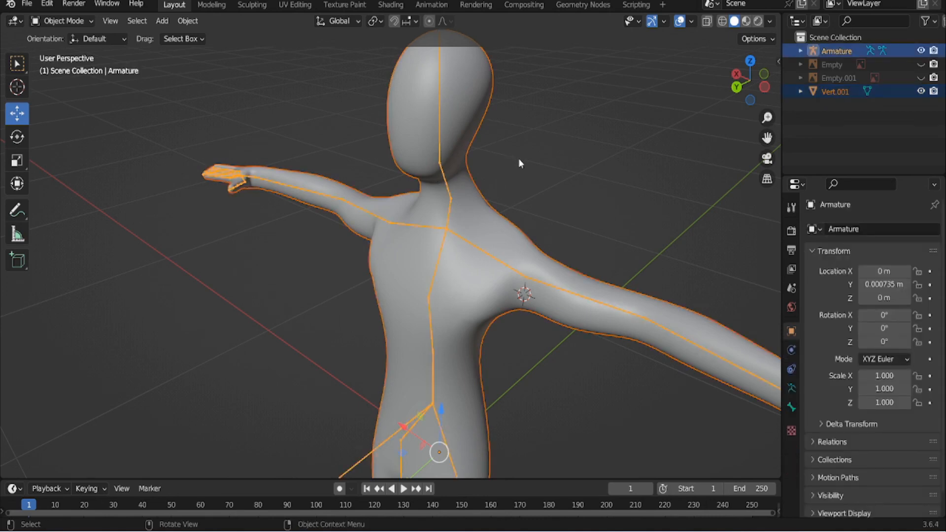
{"action": "key", "text": "ctrl+p"}
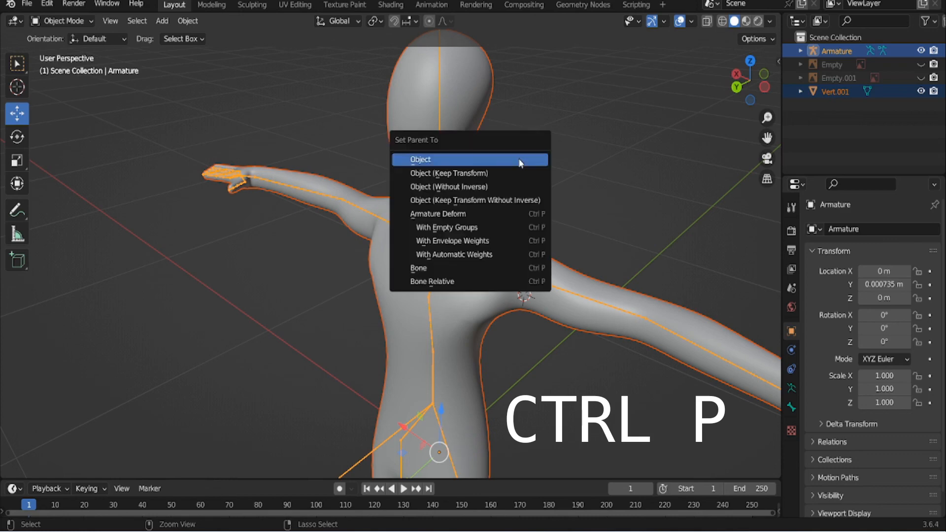
{"action": "left_click", "coordinate": [476, 261]}
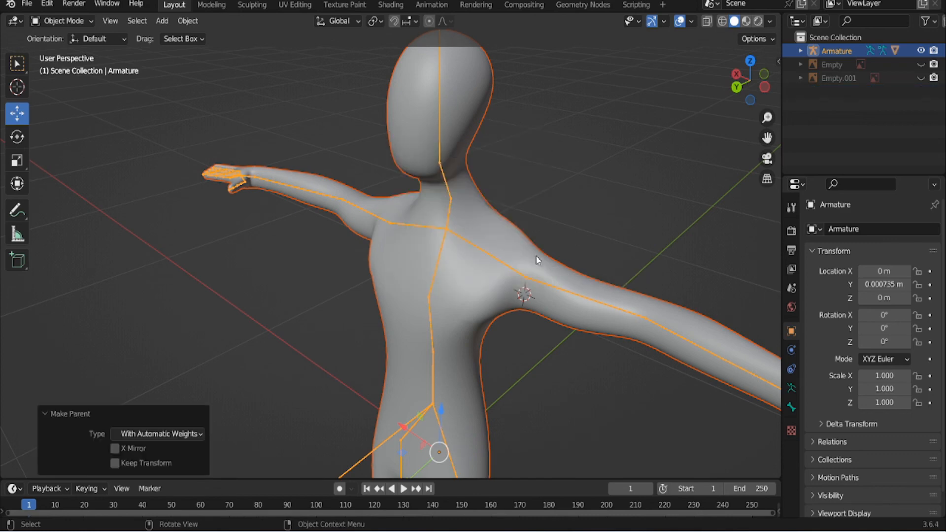
{"action": "left_click", "coordinate": [501, 192]}
{"action": "left_click", "coordinate": [442, 112]}
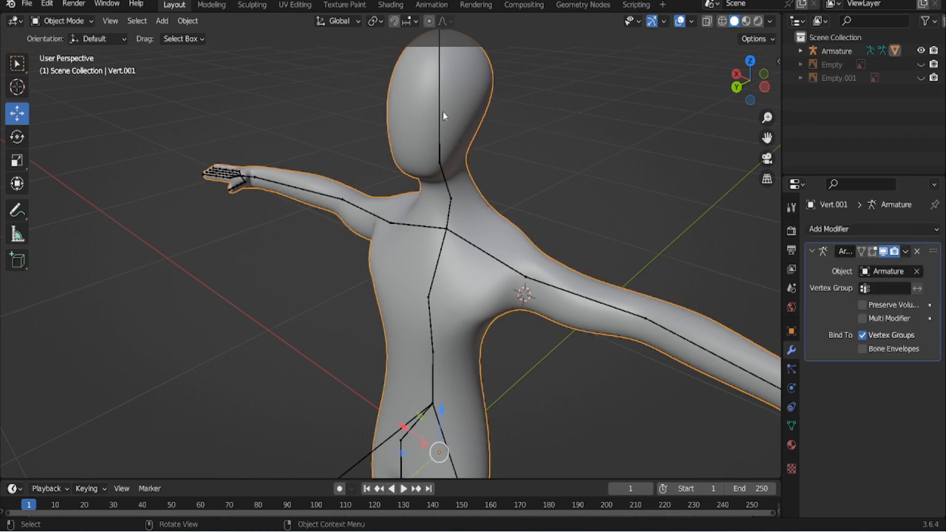
Switch the armature to Pose Mode and test-rotate the forearm bone on the +X side, undoing the rotation
{"action": "left_click", "coordinate": [438, 104]}
{"action": "left_click", "coordinate": [60, 21]}
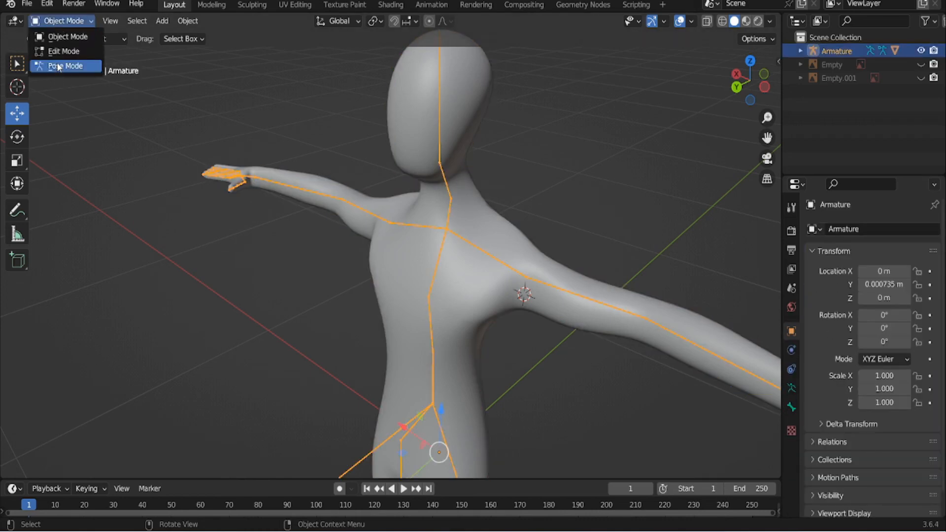
{"action": "left_click", "coordinate": [58, 66]}
{"action": "middle_click_drag", "start_coordinate": [185, 192], "coordinate": [237, 208]}
{"action": "left_click", "coordinate": [225, 220]}
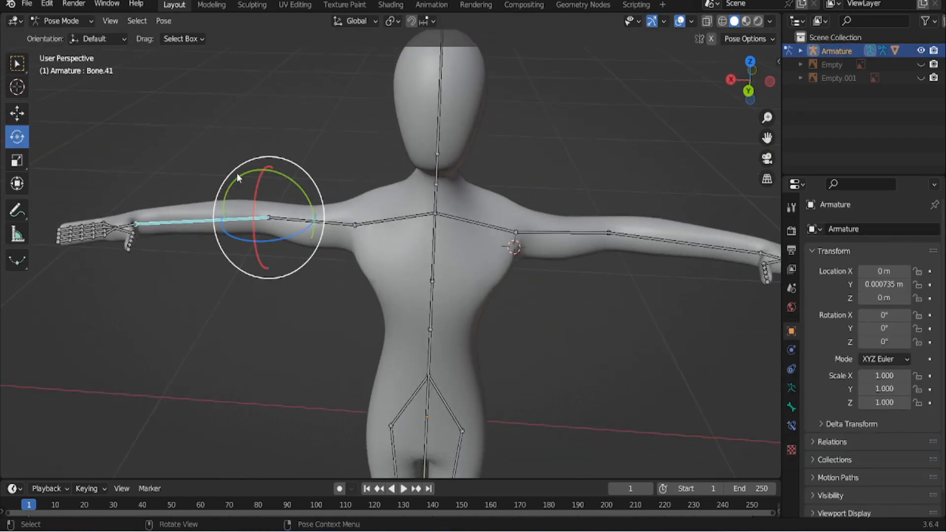
{"action": "left_click_drag", "start_coordinate": [236, 173], "coordinate": [236, 254]}
{"action": "key", "text": "ctrl+z"}
Test-rotate the upper arm and shoulder bones on the +X side, undoing each rotation
{"action": "left_click", "coordinate": [302, 206]}
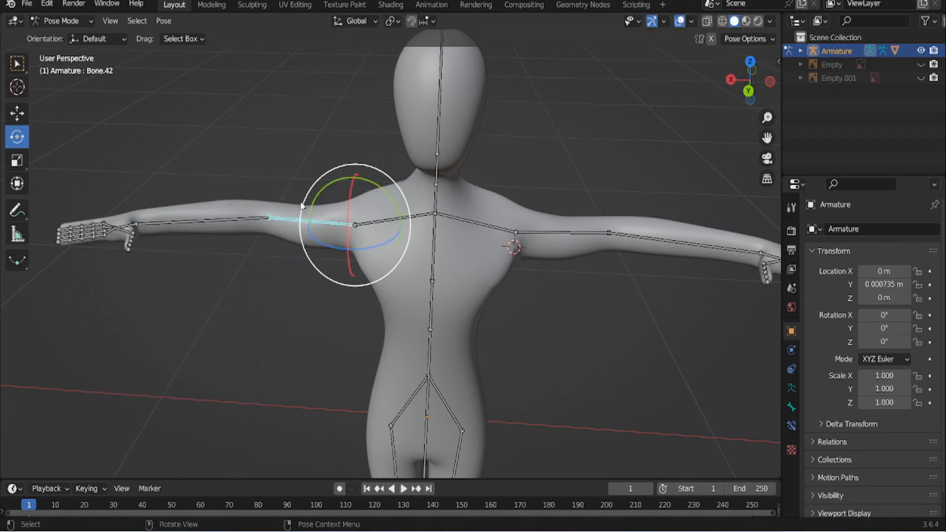
{"action": "left_click_drag", "start_coordinate": [302, 205], "coordinate": [328, 264]}
{"action": "key", "text": "ctrl+z"}
{"action": "left_click", "coordinate": [389, 223]}
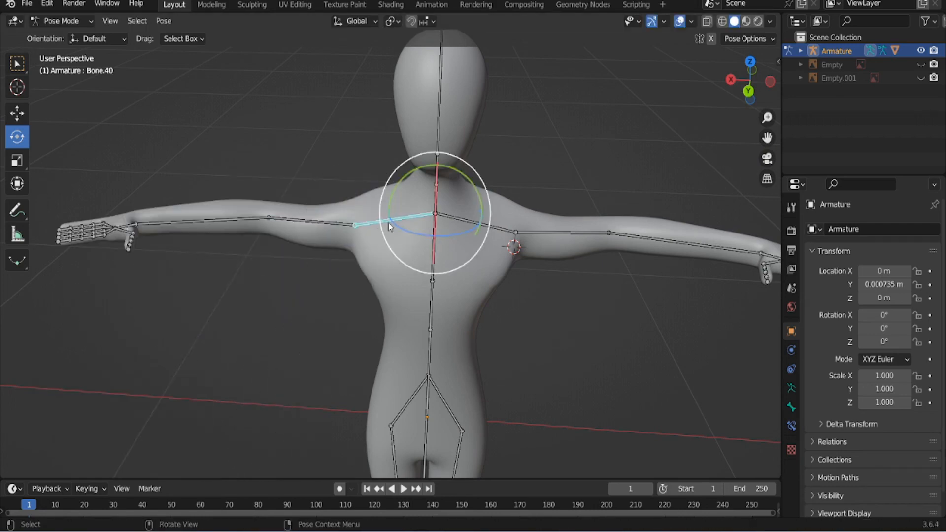
{"action": "mouse_move", "coordinate": [389, 223]}
{"action": "left_mouse_down"}
{"action": "mouse_move", "coordinate": [375, 207]}
{"action": "mouse_move", "coordinate": [389, 219]}
{"action": "left_mouse_up"}
{"action": "key", "text": "ctrl+z"}
Test-rotate the head bone and the middle spine bone, undoing each rotation
{"action": "left_click", "coordinate": [423, 138]}
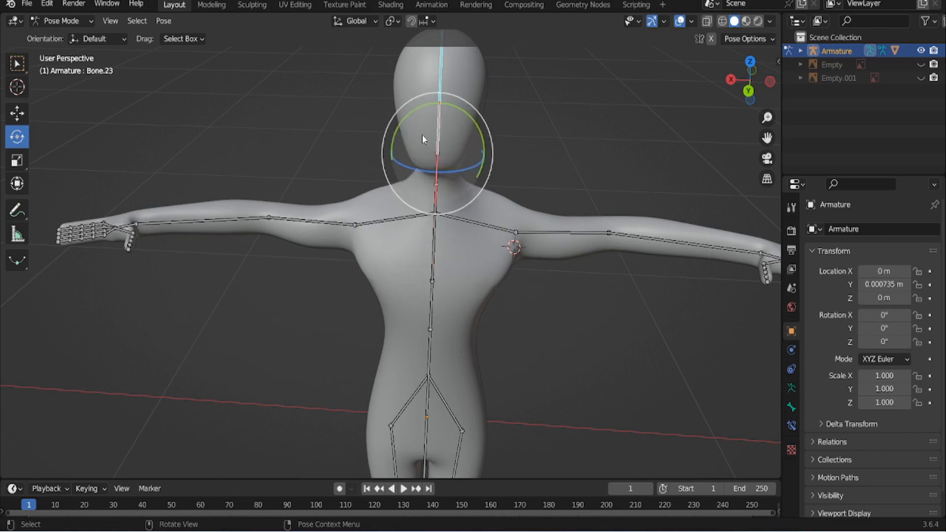
{"action": "left_click_drag", "start_coordinate": [422, 139], "coordinate": [355, 144]}
{"action": "key", "text": "ctrl+z"}
{"action": "left_click", "coordinate": [431, 323]}
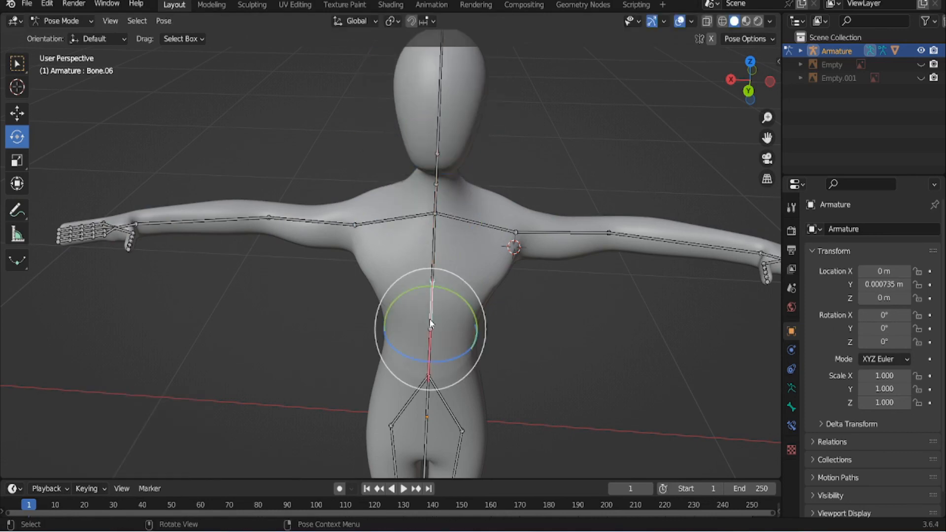
{"action": "left_click_drag", "start_coordinate": [430, 323], "coordinate": [416, 296]}
{"action": "key", "text": "ctrl+z"}
Return the armature from Pose Mode to Object Mode
{"action": "scroll", "coordinate": [415, 293], "scroll_direction": "down", "scroll_amount": 3}
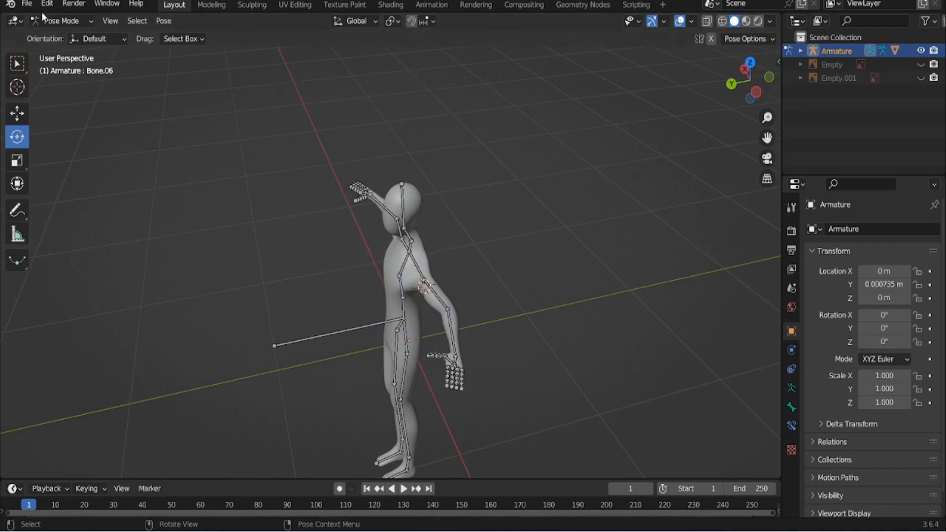
{"action": "left_click", "coordinate": [55, 20]}
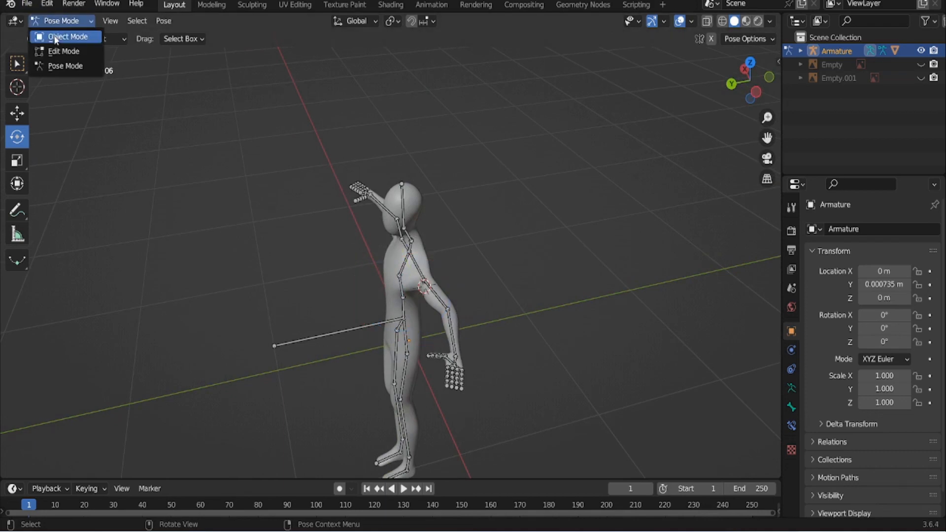
{"action": "left_click", "coordinate": [55, 36]}
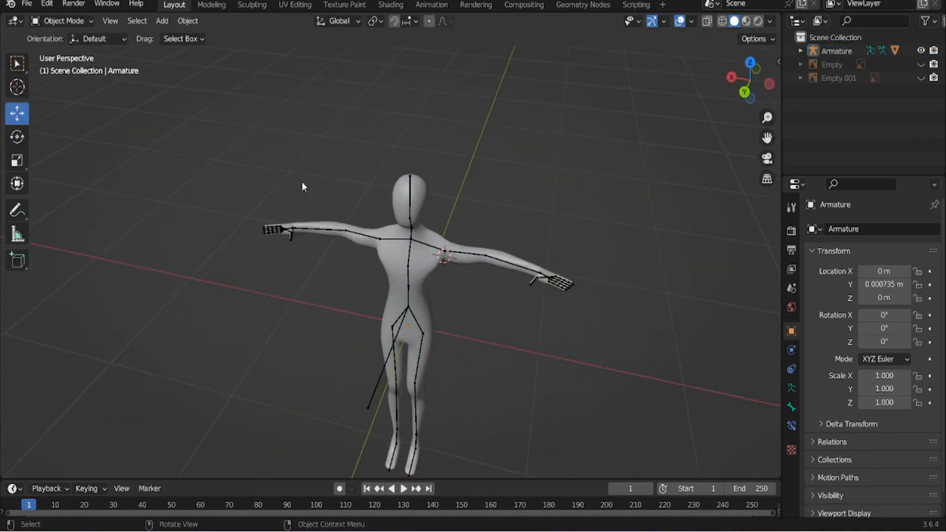
Inspect the rigged body and its armature from several angles in Object Mode
{"action": "scroll", "coordinate": [329, 175], "scroll_direction": "up", "scroll_amount": 3}
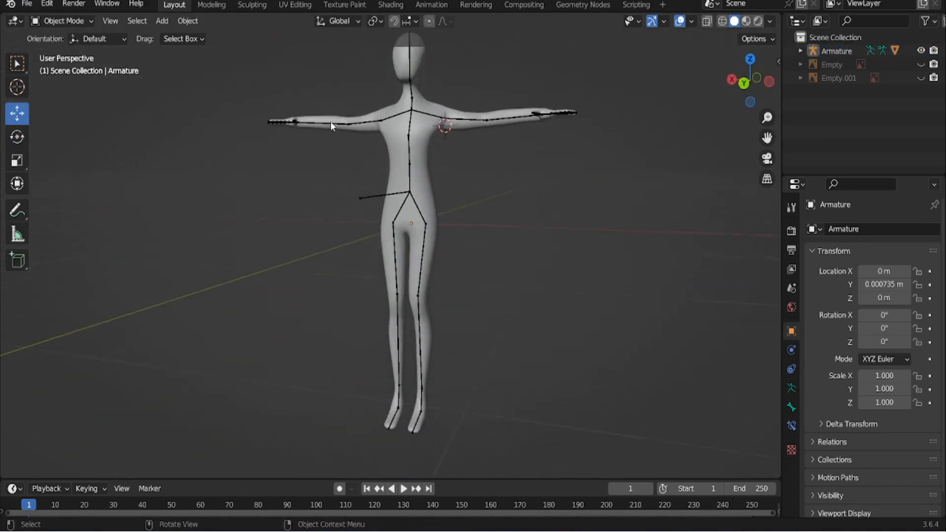
{"action": "scroll", "coordinate": [341, 168], "scroll_direction": "down", "scroll_amount": 1}
{"action": "scroll", "coordinate": [347, 209], "scroll_direction": "up", "scroll_amount": 1}
{"action": "middle_click_drag", "start_coordinate": [341, 168], "coordinate": [403, 238], "text": "shift"}
{"action": "scroll", "coordinate": [350, 211], "scroll_direction": "down", "scroll_amount": 1}
{"action": "scroll", "coordinate": [404, 240], "scroll_direction": "up", "scroll_amount": 1}
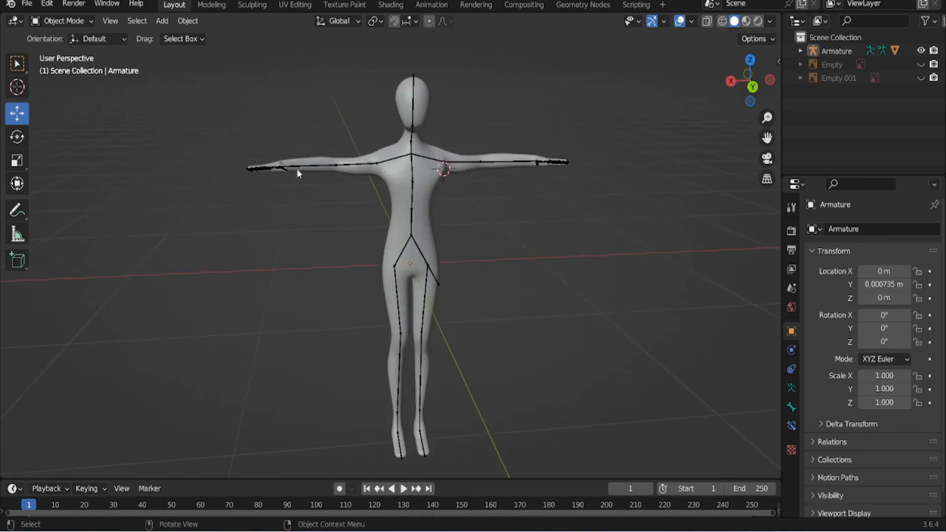
{"action": "left_click_drag", "start_coordinate": [297, 114], "coordinate": [374, 218]}
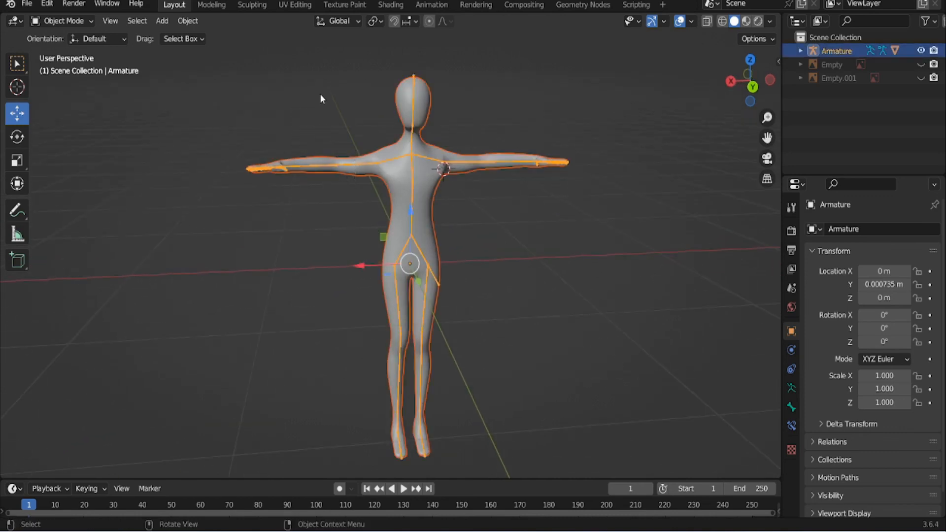
{"action": "left_click", "coordinate": [344, 223]}
{"action": "middle_click_drag", "start_coordinate": [343, 202], "coordinate": [366, 228]}
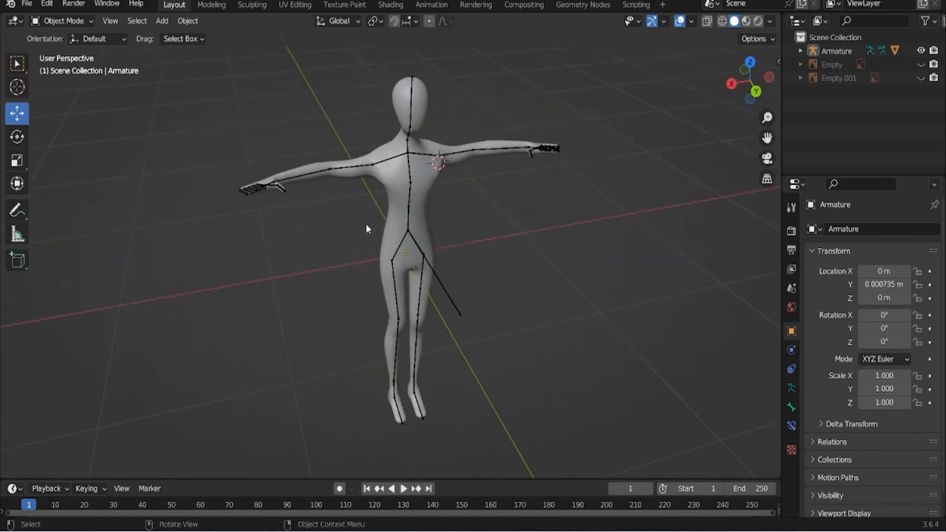